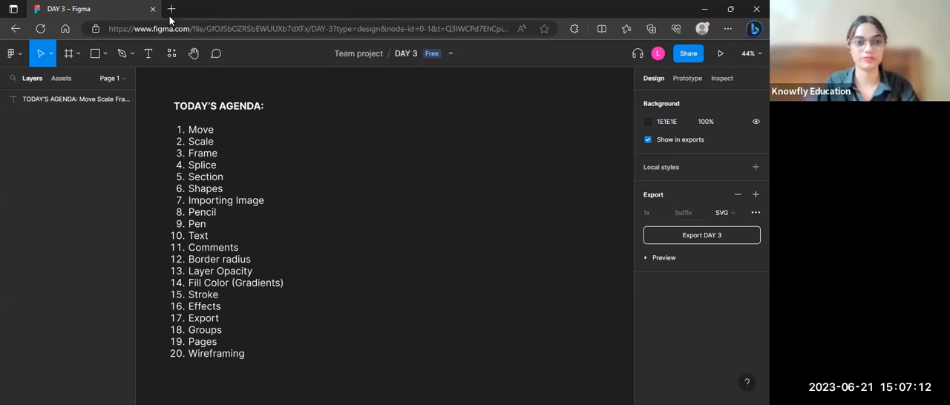
Step: Open the Figma recent files page in a new browser tab by entering figma.com
click(171, 9)
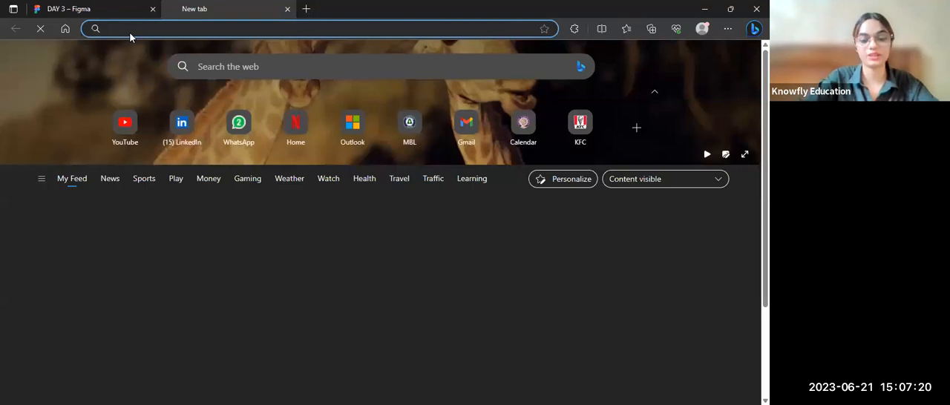
text(fig)
key(Right)
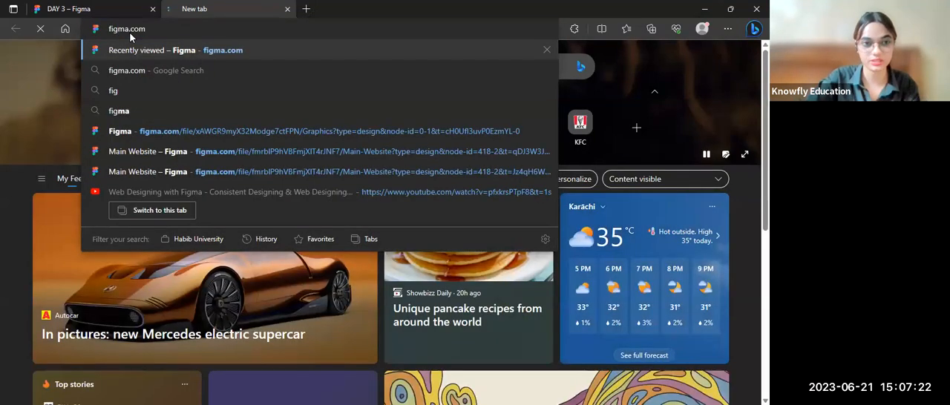
key(Return)
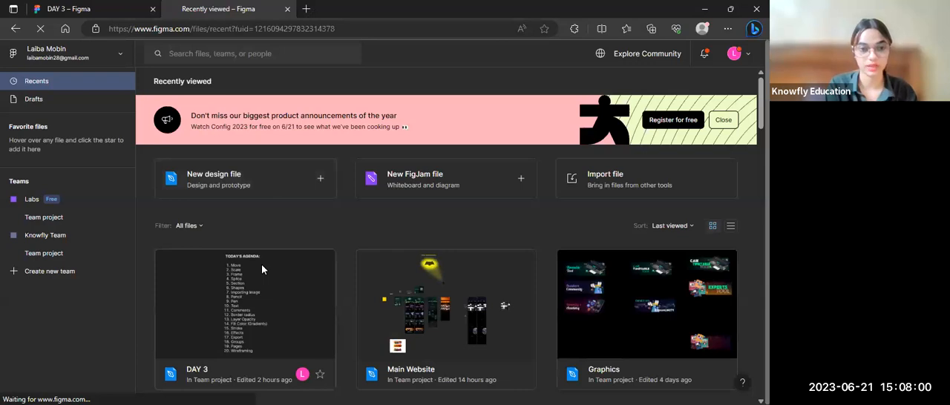
Step: Open the DAY 3 design file from the recently viewed files
scroll(262, 264, down, 1)
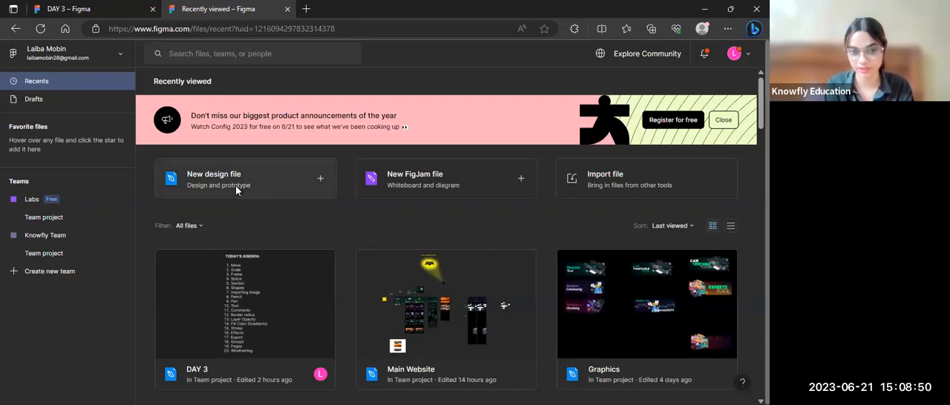
scroll(269, 263, down, 2)
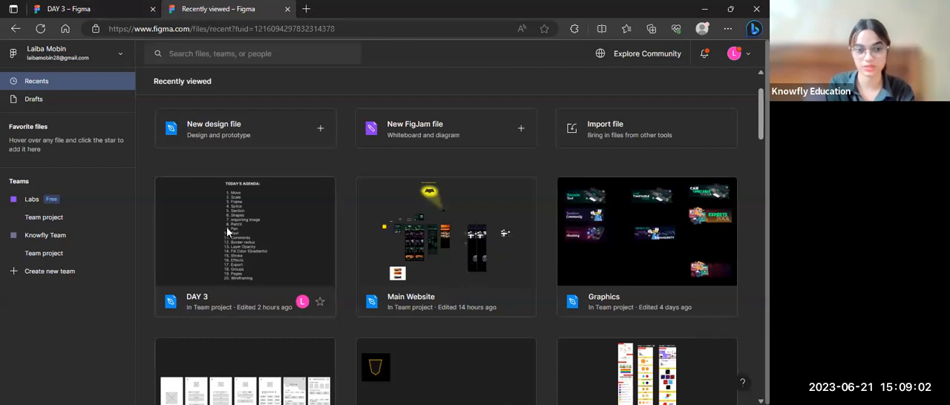
click(241, 205)
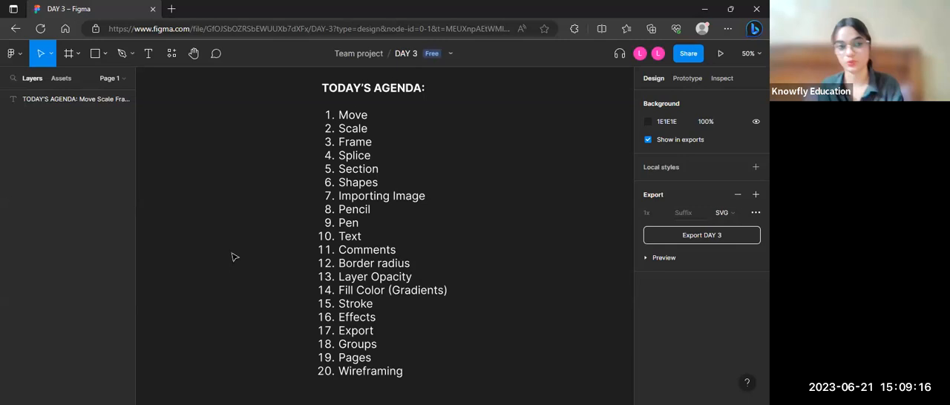
scroll(231, 257, down, 5)
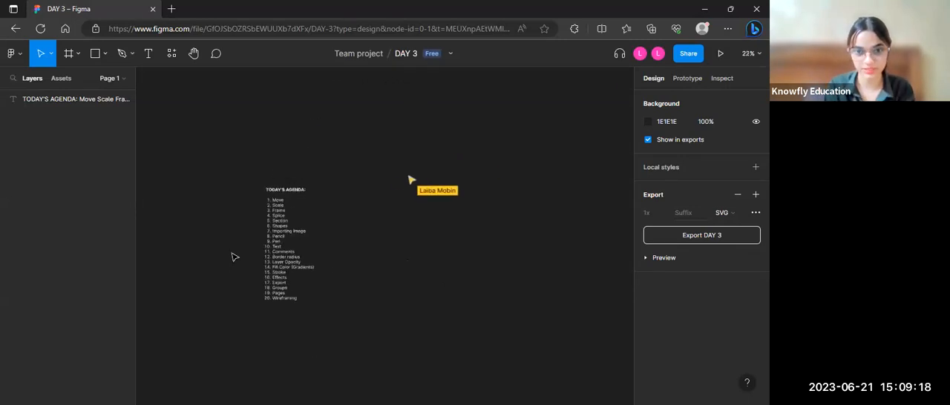
scroll(231, 257, down, 5)
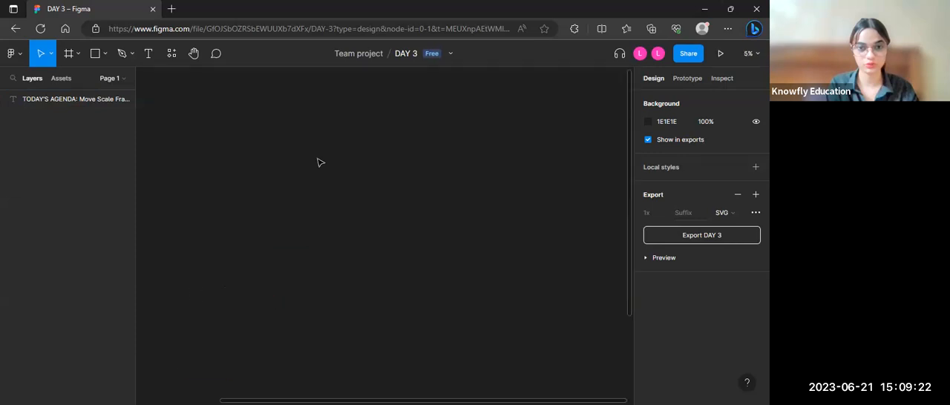
scroll(319, 161, up, 1)
scroll(317, 162, down, 1)
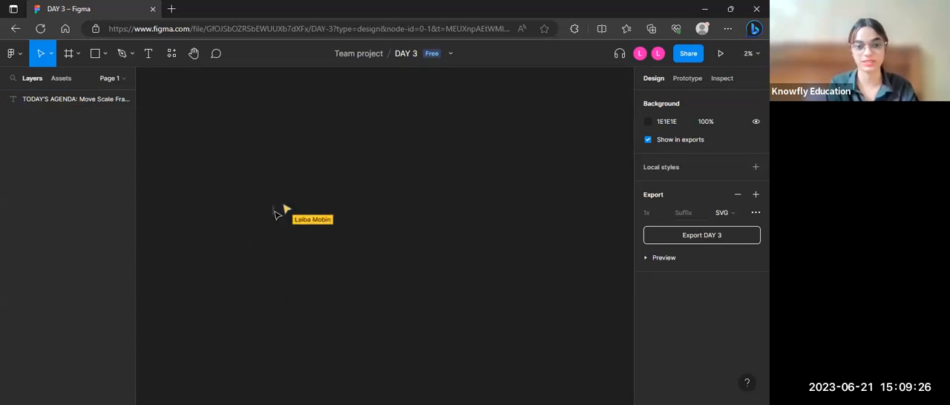
scroll(275, 215, up, 1)
scroll(275, 215, up, 10)
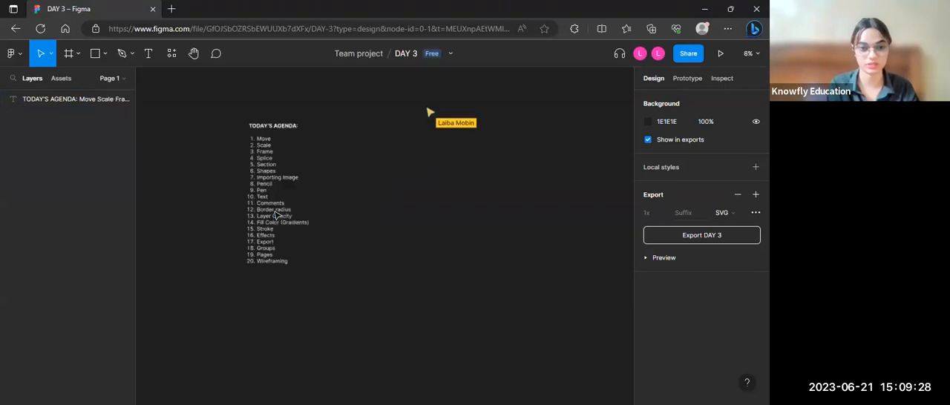
scroll(274, 214, down, 3)
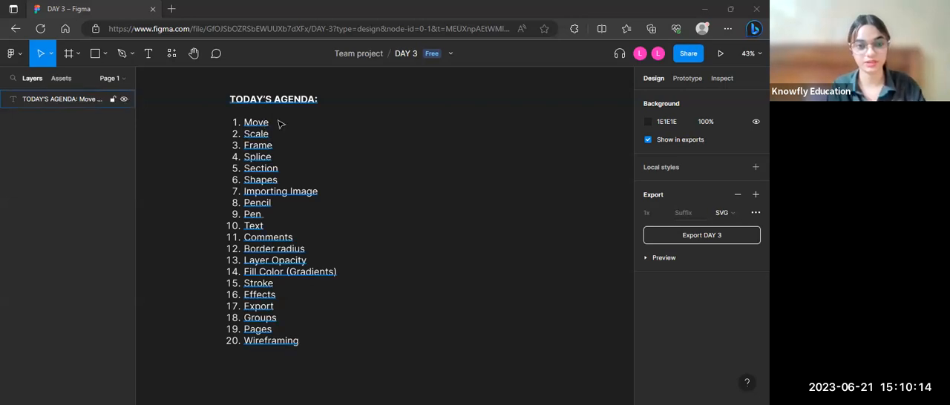
Step: Reposition the TODAY'S AGENDA text block on the canvas to about X -1038, Y -864
drag(240, 123, 202, 127)
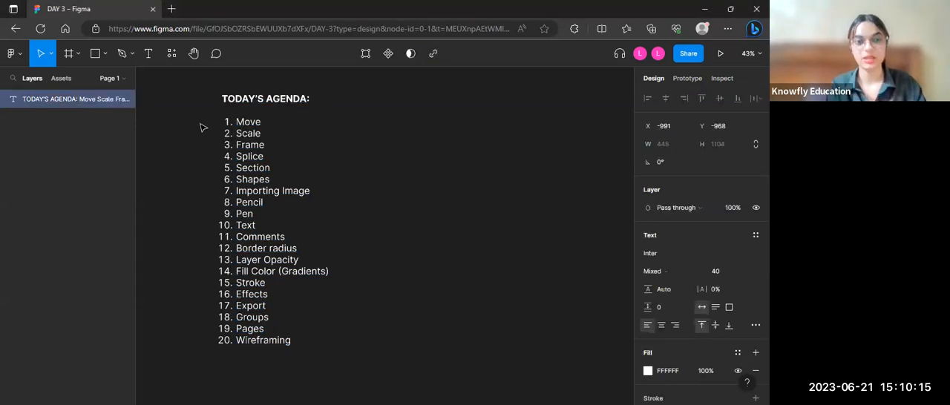
click(437, 136)
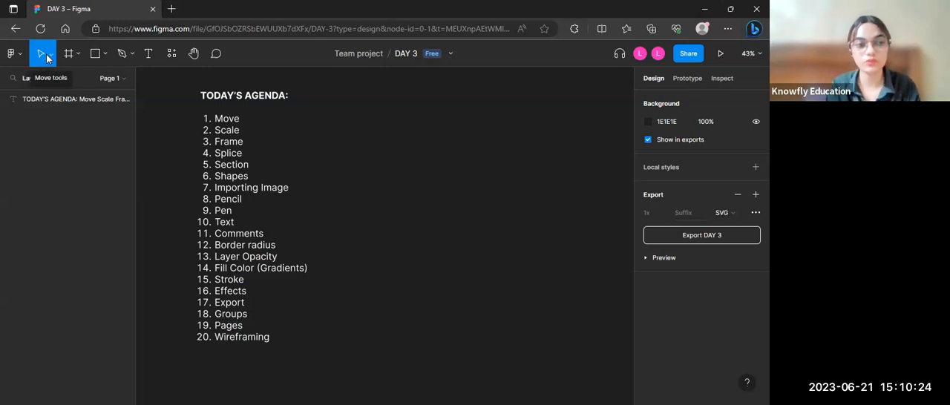
drag(271, 95, 245, 99)
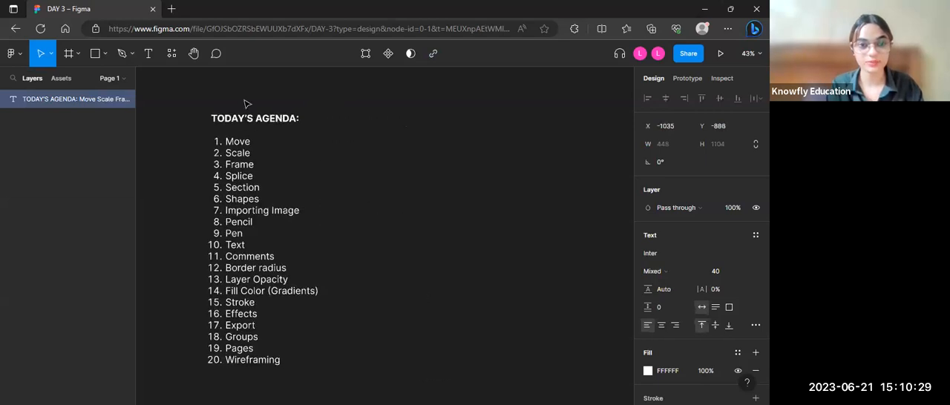
click(193, 53)
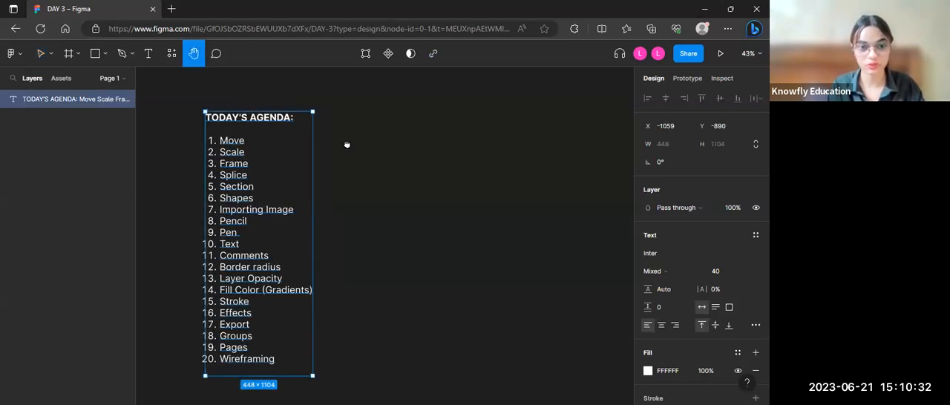
scroll(346, 144, left, 5)
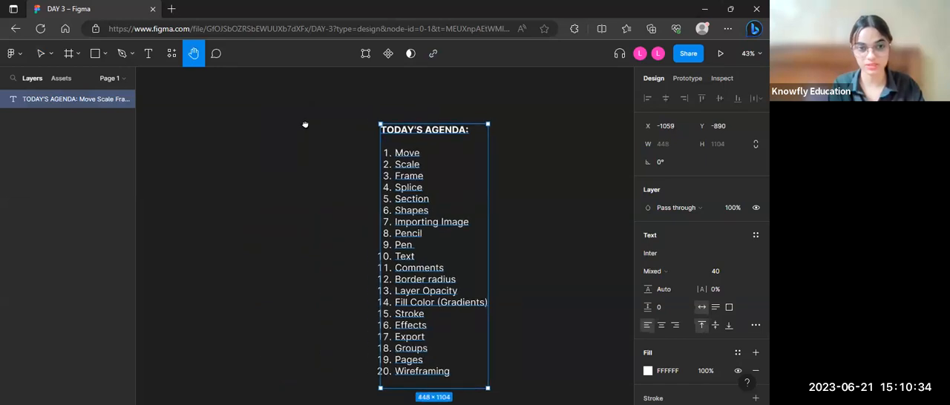
scroll(304, 125, right, 5)
key(v)
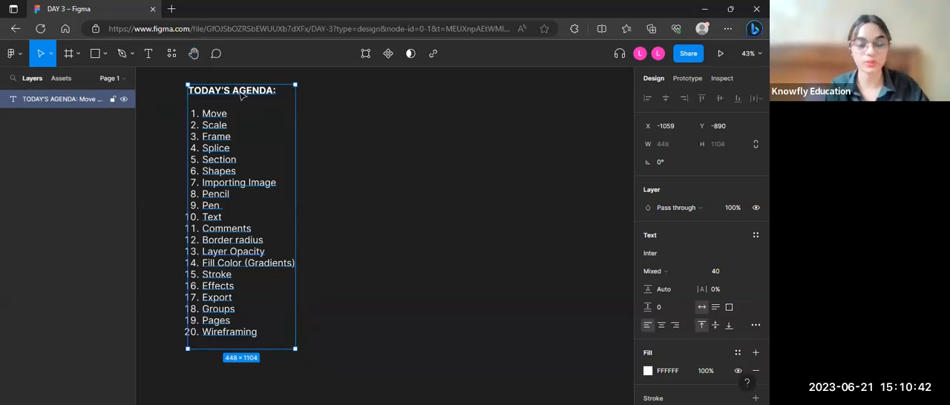
drag(273, 123, 255, 105)
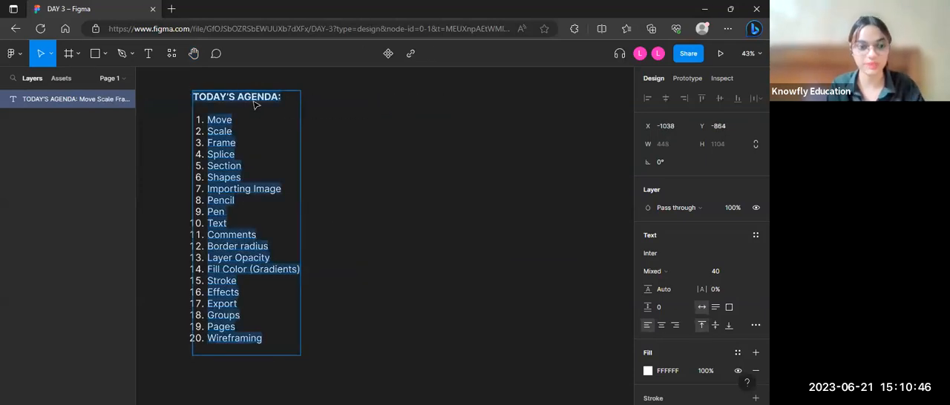
click(51, 55)
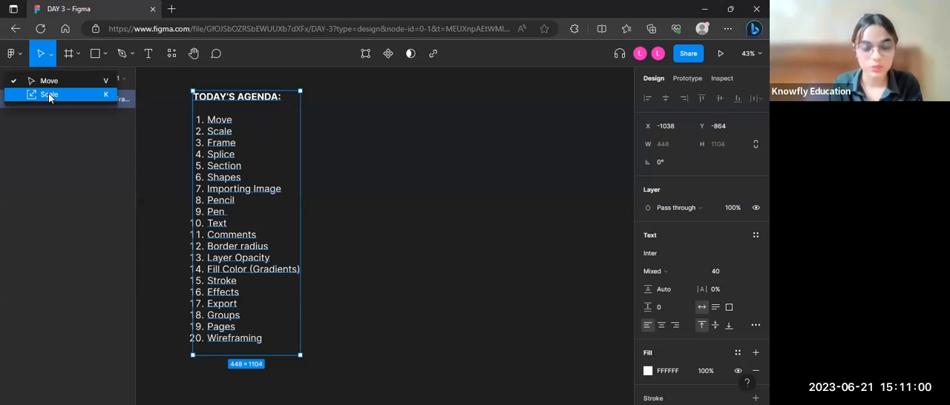
click(49, 97)
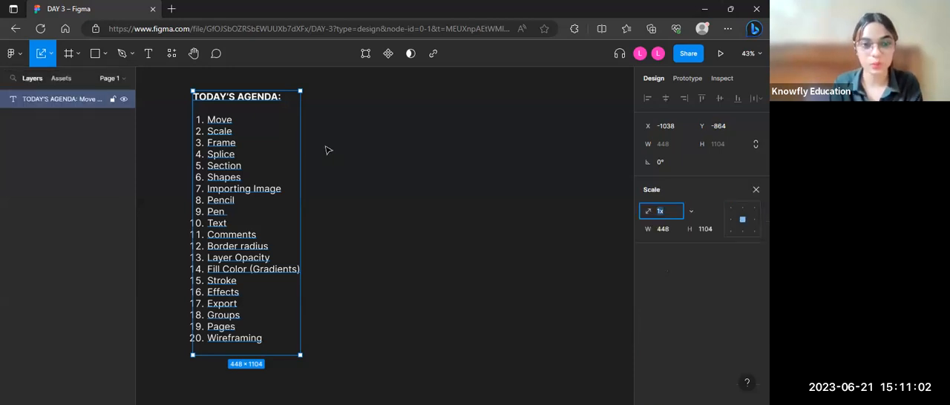
click(49, 62)
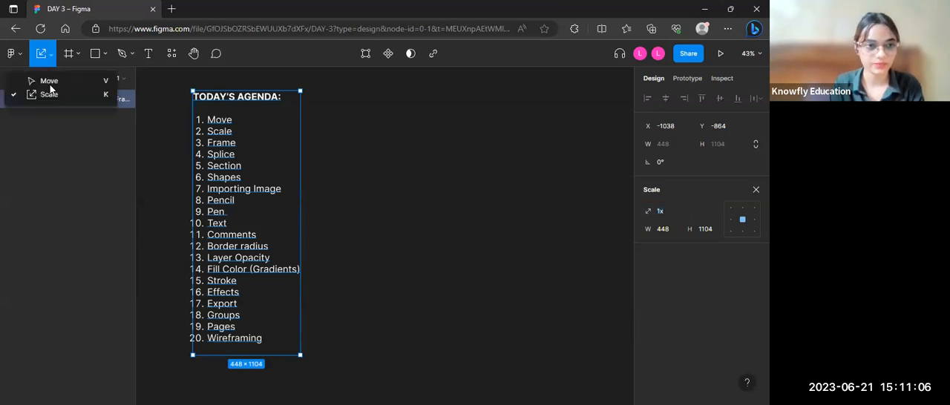
click(49, 82)
Step: Draw a 250 × 250 rectangle beside the agenda list and place it at about X -259, Y -681
click(94, 52)
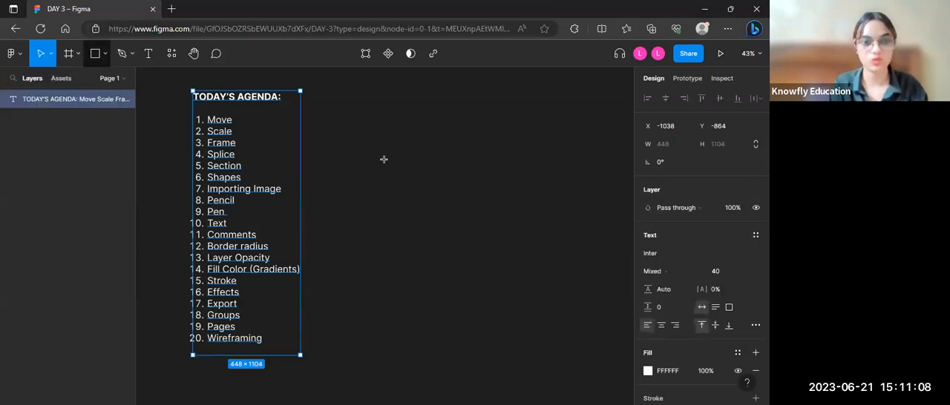
drag(356, 141, 427, 207)
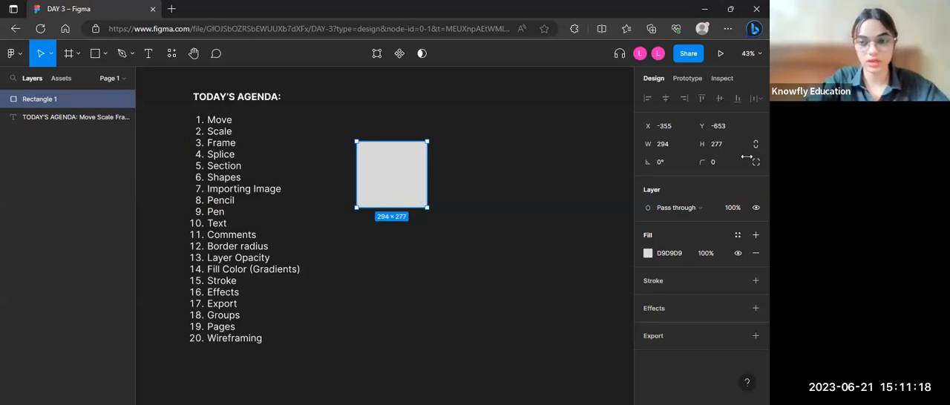
click(679, 145)
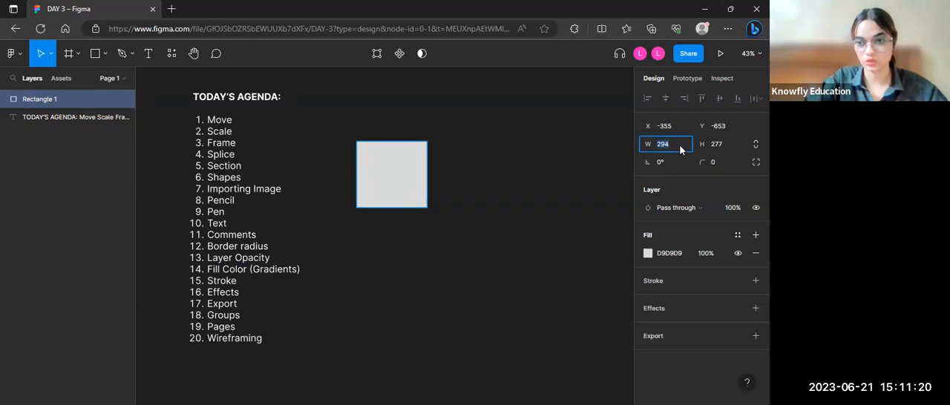
text(250)
key(Tab)
text(250)
key(Return)
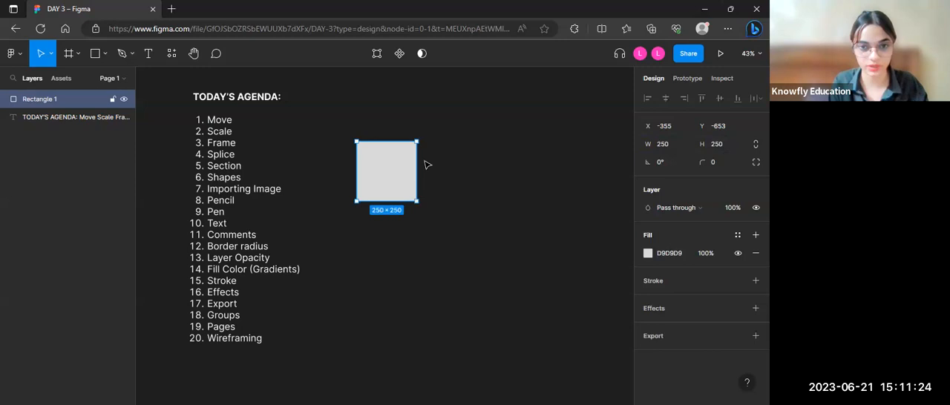
drag(404, 171, 427, 165)
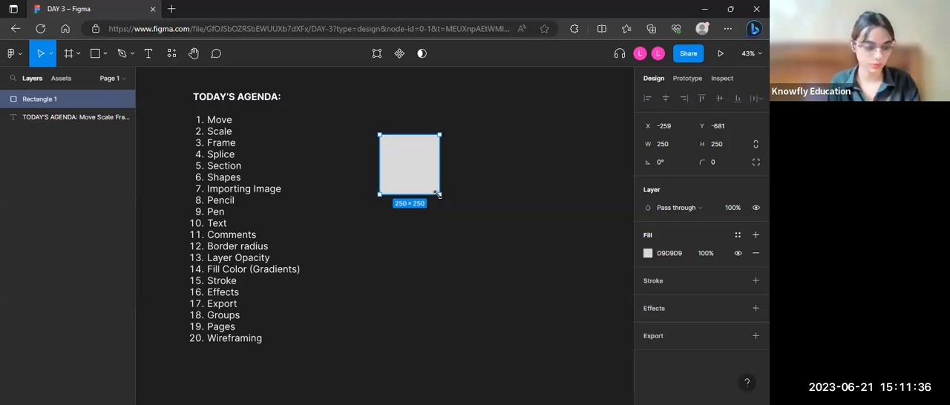
Step: Try resizing the rectangle freely with the Move tool to about 165 × 192 and undo the resizing
drag(437, 194, 409, 169)
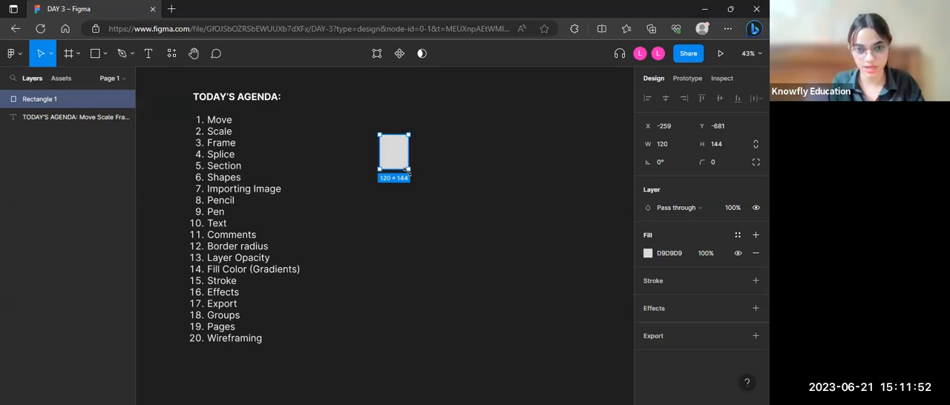
mouse_move(407, 170)
mouse_down()
mouse_move(399, 155)
mouse_move(419, 178)
mouse_up()
drag(400, 154, 543, 158)
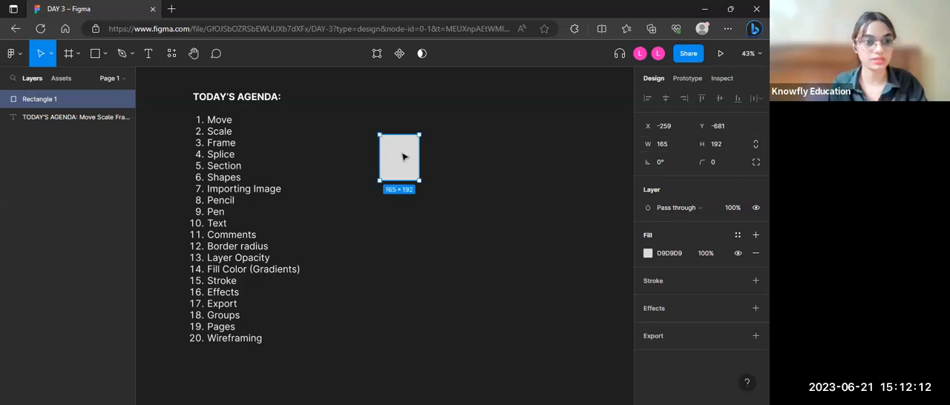
key(ctrl+z)
key(ctrl+z)
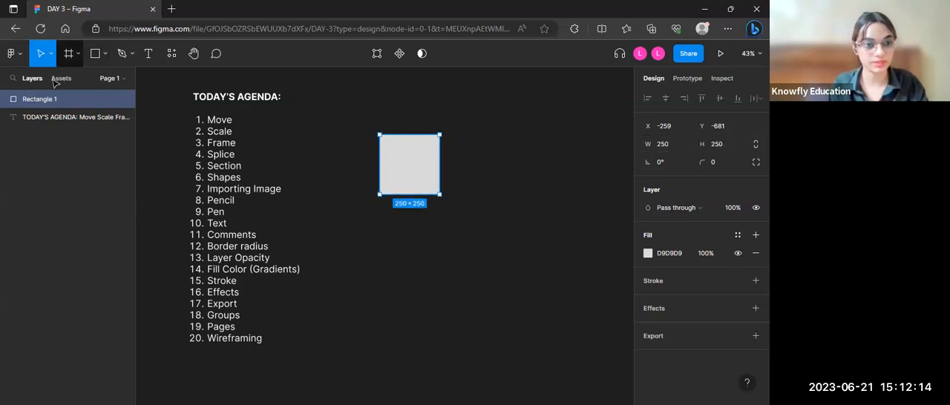
Step: Enlarge the square proportionally with the Scale tool to about 322 × 322
click(50, 53)
click(117, 94)
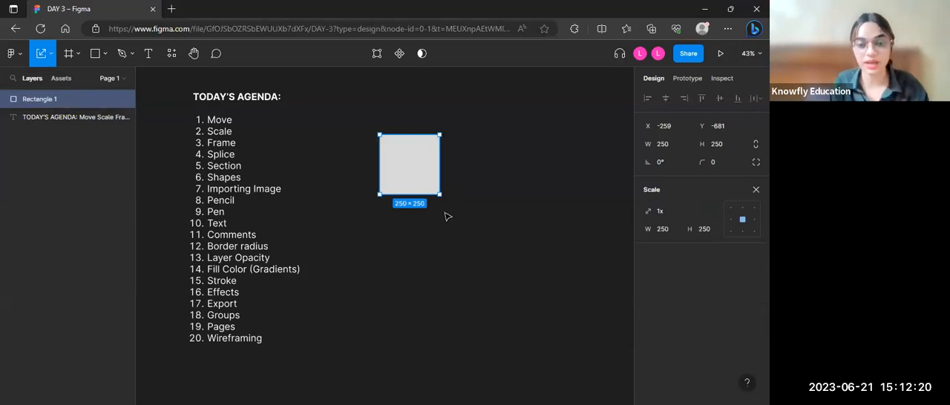
drag(431, 184, 415, 167)
drag(366, 141, 457, 178)
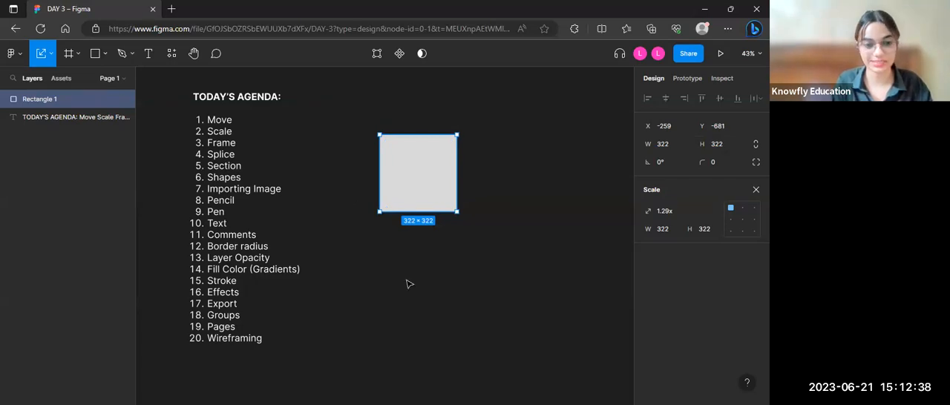
Step: Add a text layer reading "K" below the square and set its resizing to auto width
key(t)
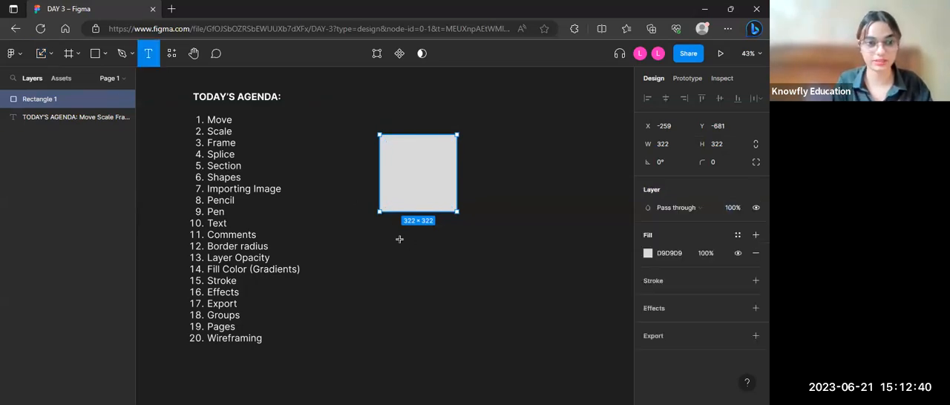
drag(393, 238, 462, 278)
text(K)
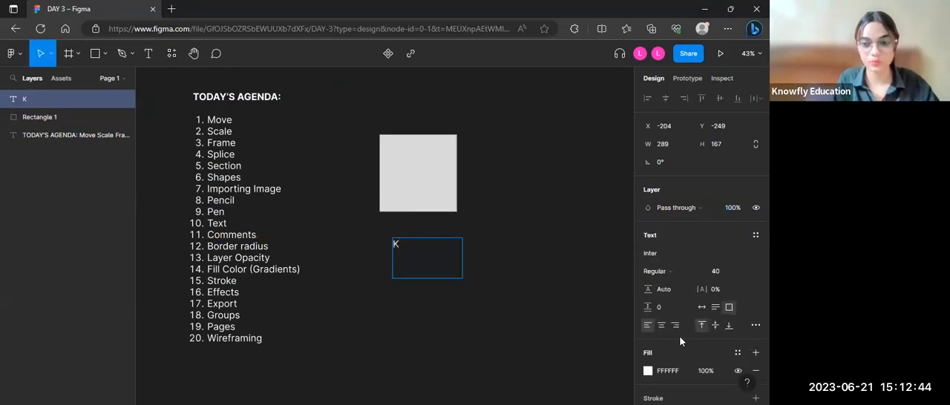
key(Escape)
click(701, 307)
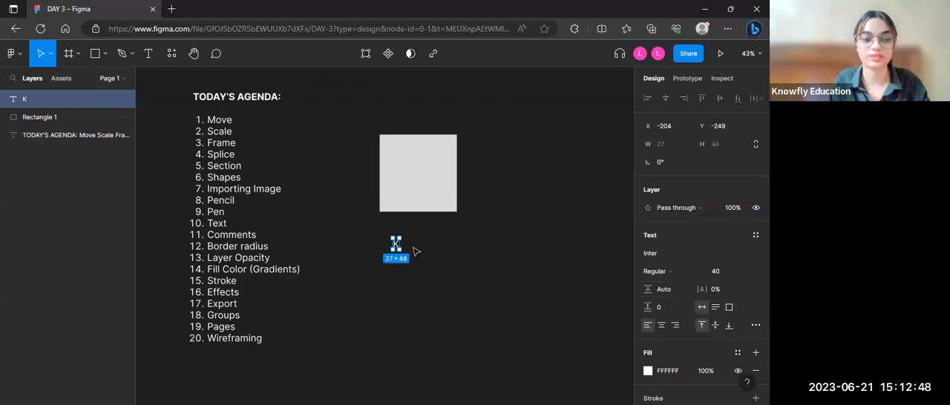
Step: Shrink the square proportionally with the Scale tool to about 156 × 156
click(416, 198)
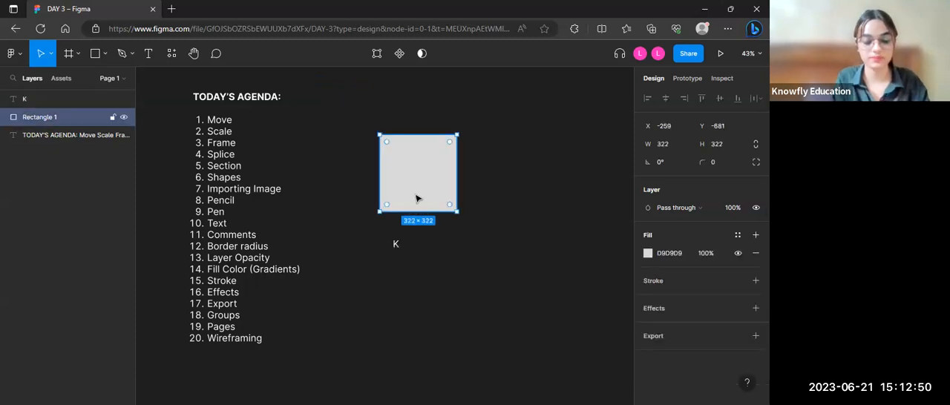
key(k)
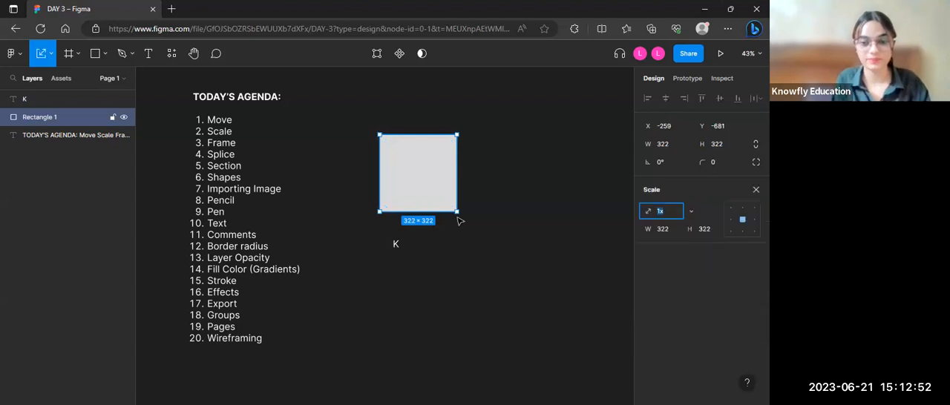
drag(454, 209, 417, 172)
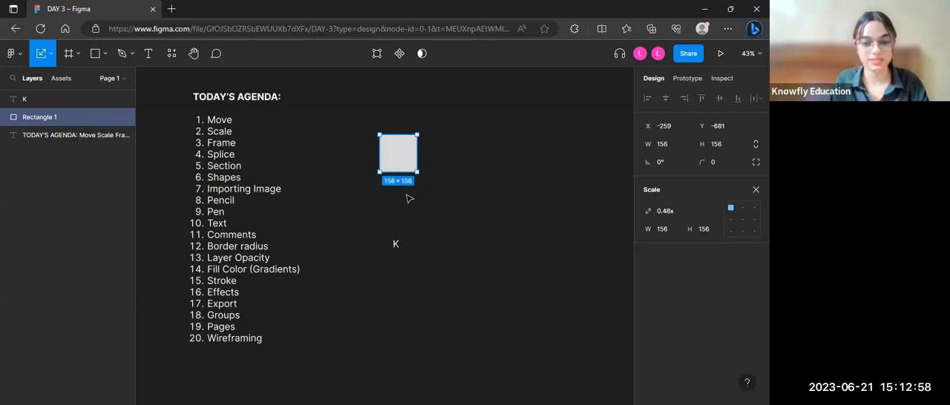
Step: Delete the "K" text layer below the square
click(394, 245)
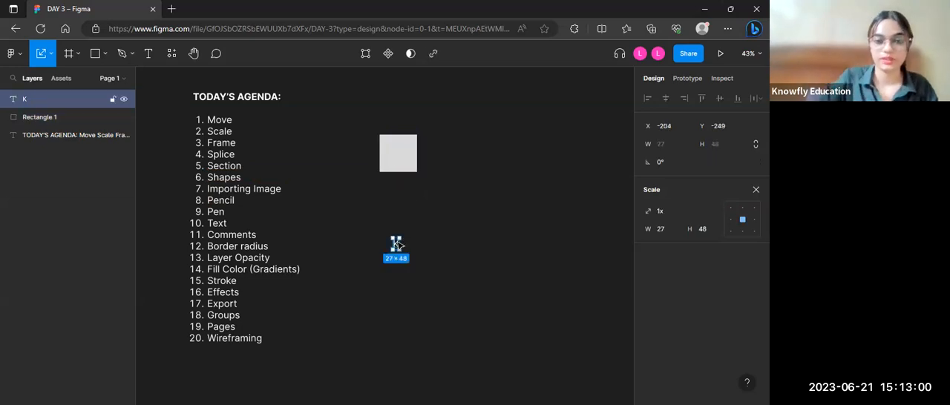
key(Delete)
click(395, 165)
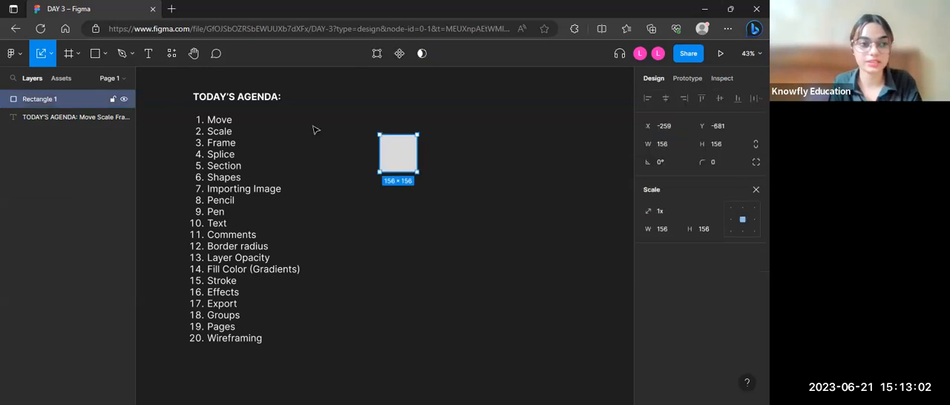
click(324, 180)
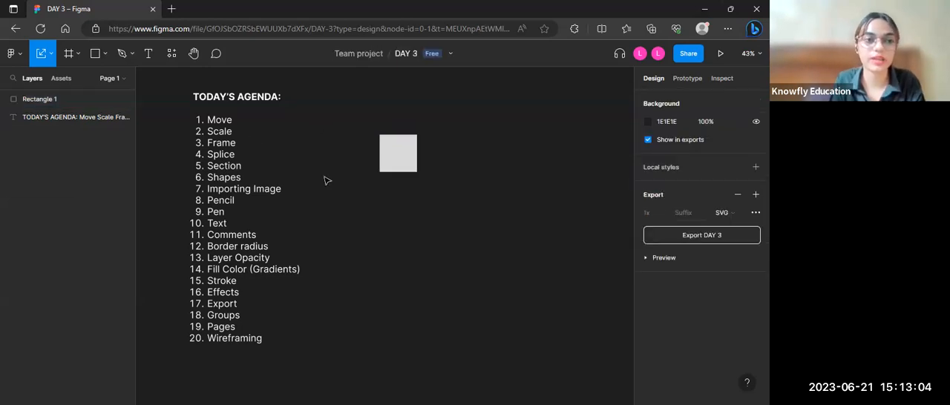
Step: Scale the square down to about 110 × 110 and delete it from the canvas
click(52, 57)
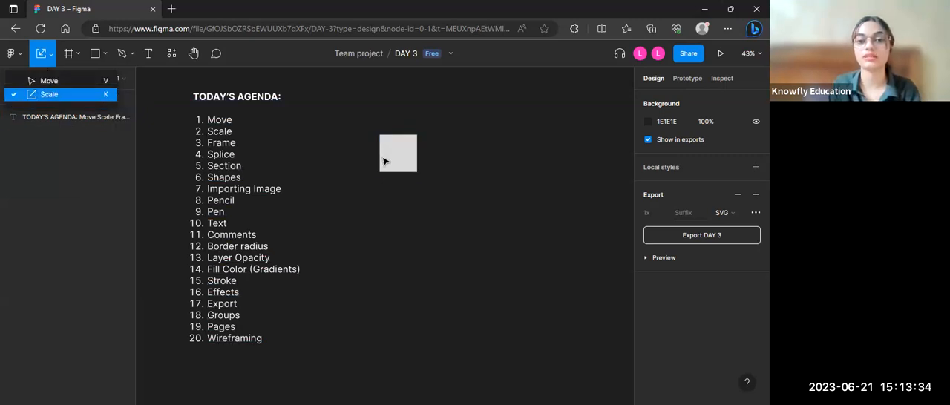
drag(416, 174, 400, 155)
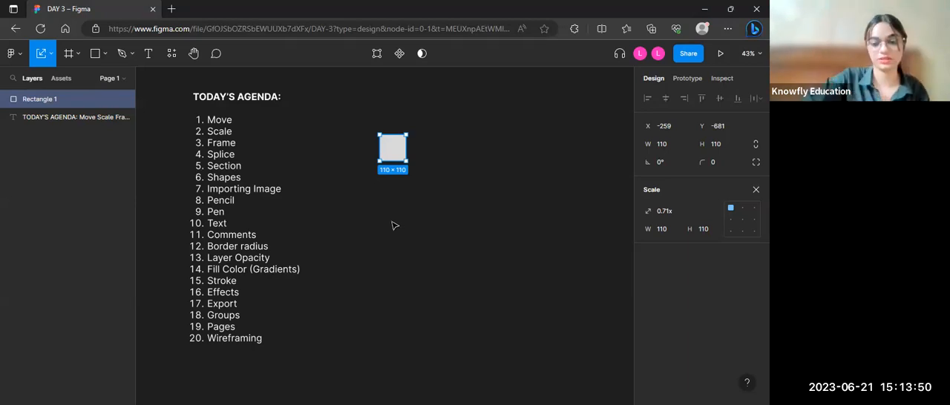
key(Delete)
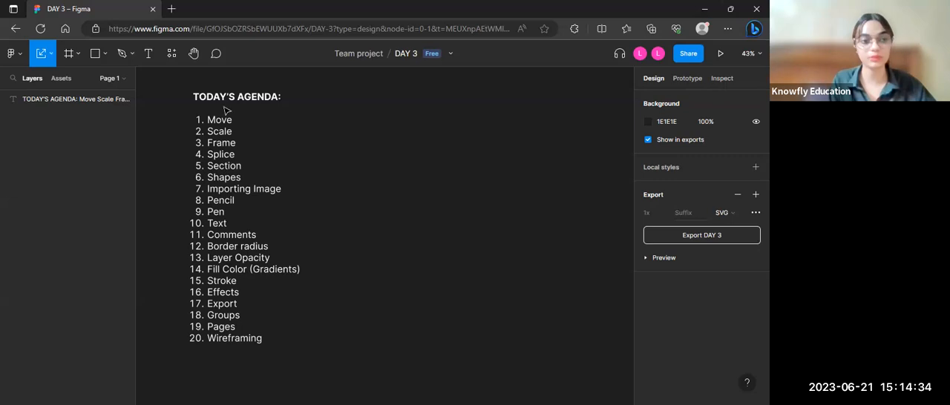
Step: Add a frame from the iPhone 14 phone preset and place it beside the agenda list at about X -87, Y -757
click(77, 54)
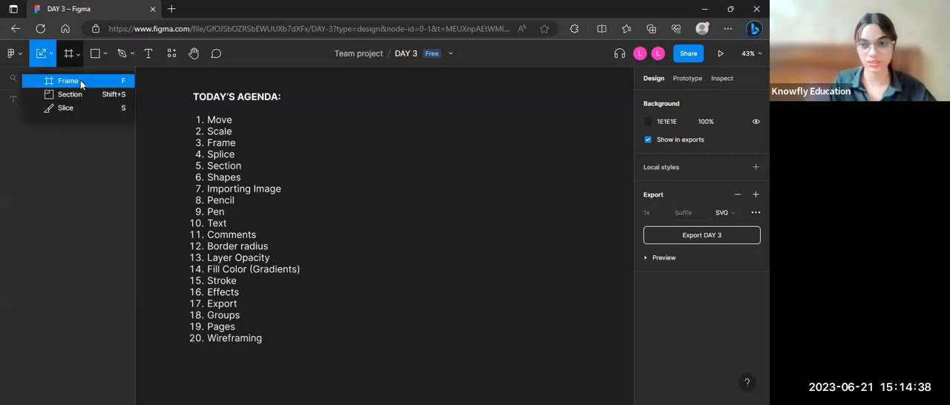
click(81, 81)
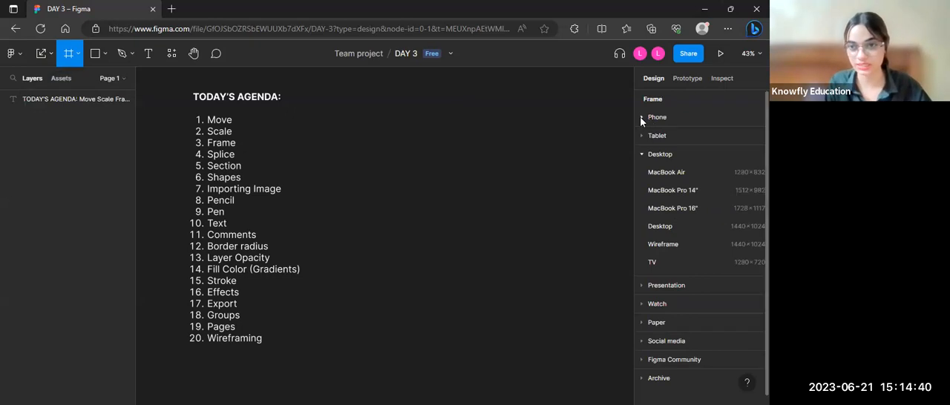
click(642, 118)
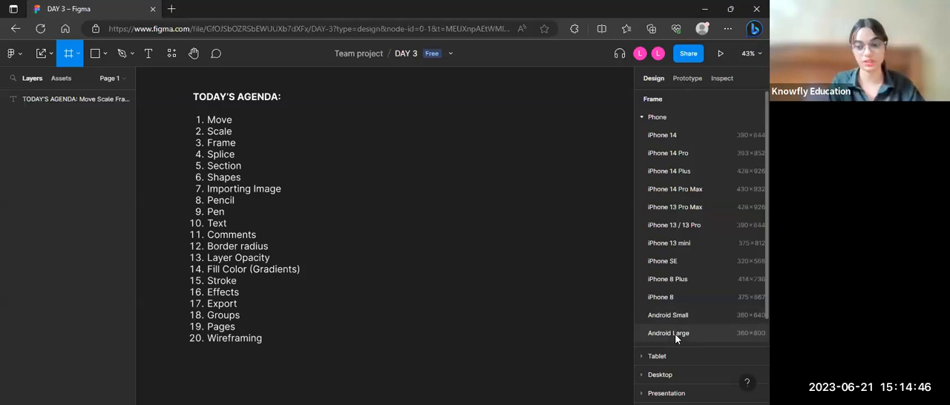
click(656, 356)
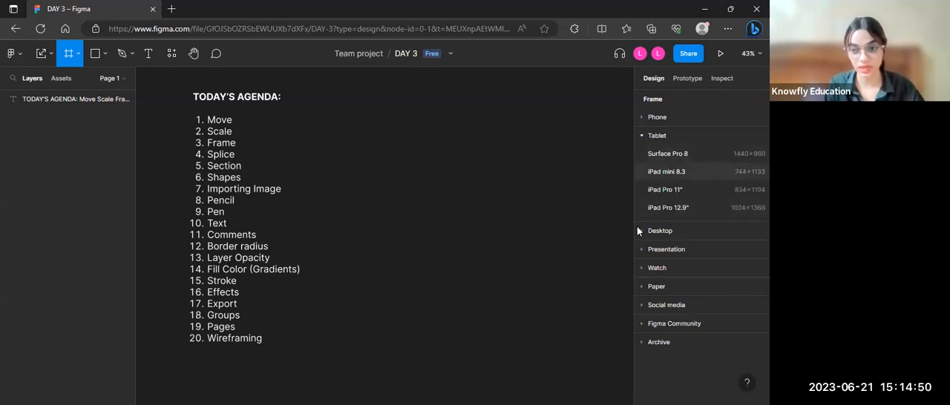
click(641, 233)
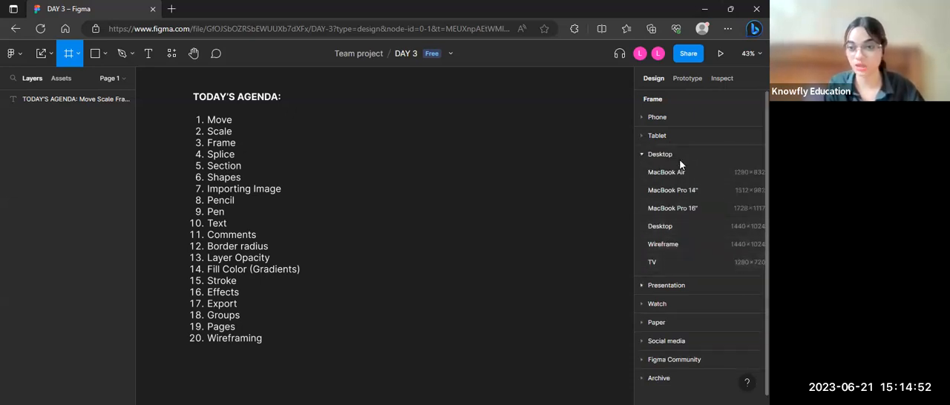
click(644, 118)
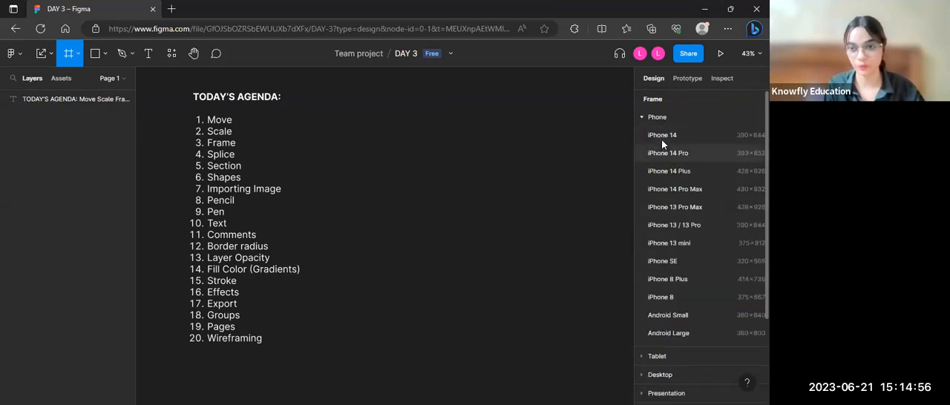
click(661, 137)
drag(376, 184, 460, 165)
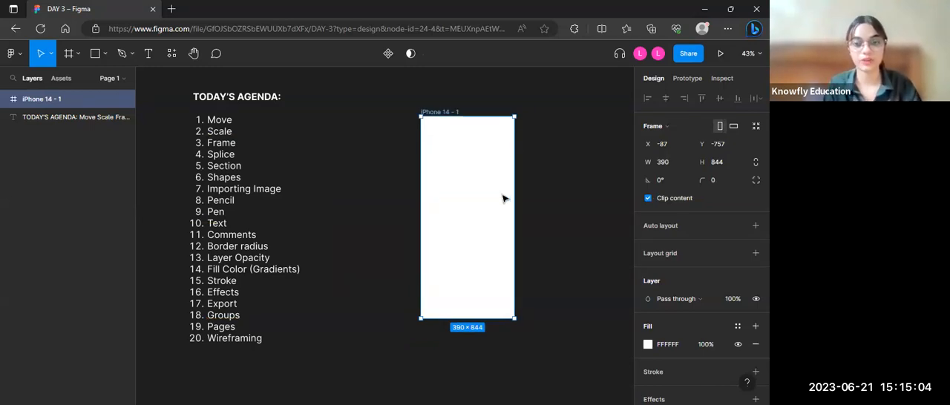
Step: Move the iPhone 14 frame closer to the agenda list, to about X -261, Y -734
scroll(500, 197, up, 4)
scroll(500, 196, down, 2)
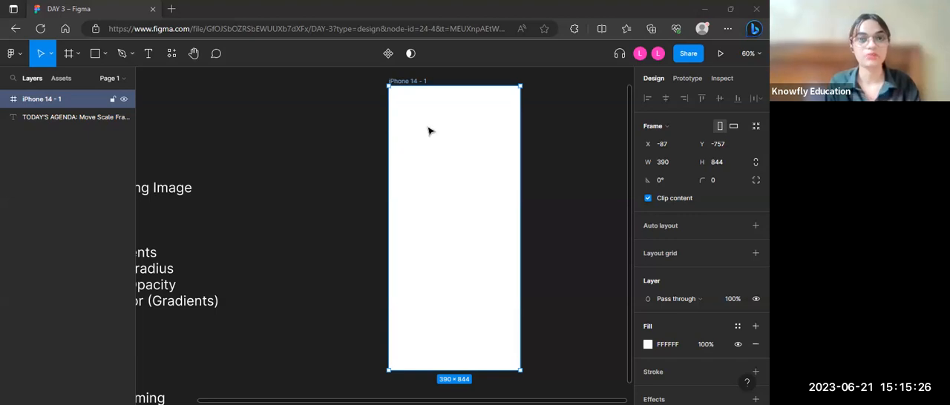
drag(442, 148, 385, 155)
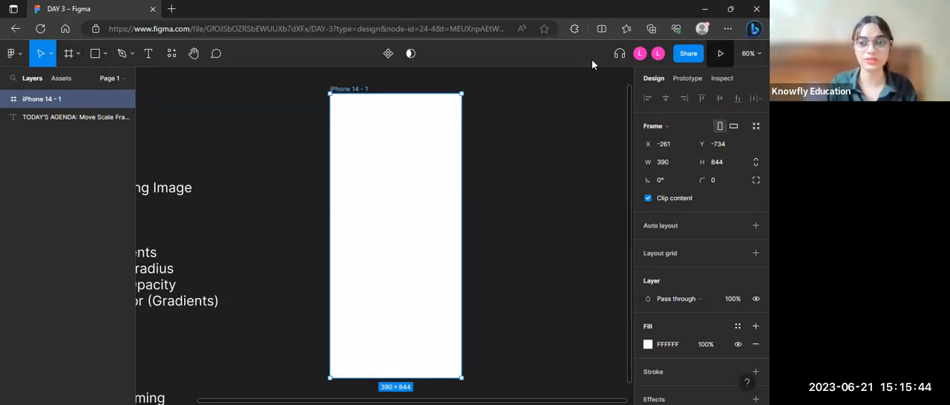
click(77, 54)
click(284, 124)
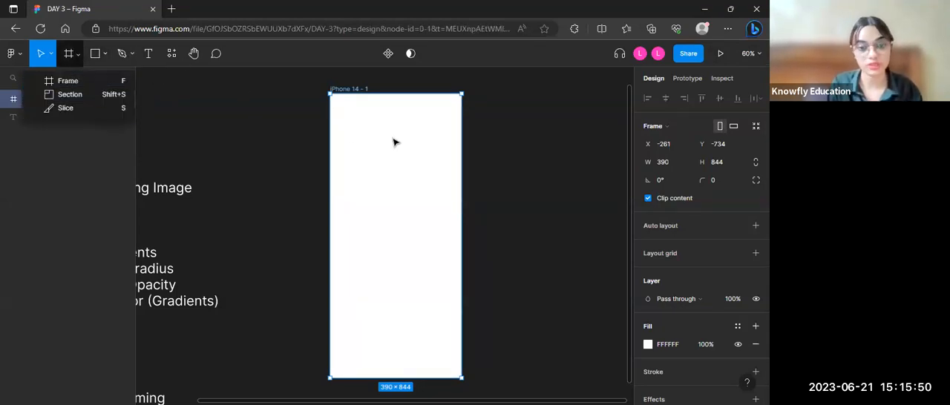
click(364, 108)
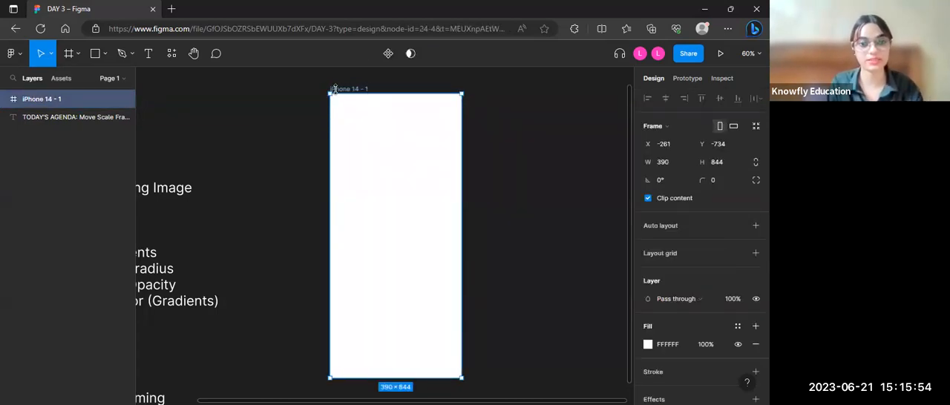
Step: Present the iPhone 14 frame as a prototype and view it in its presentation tab
click(721, 59)
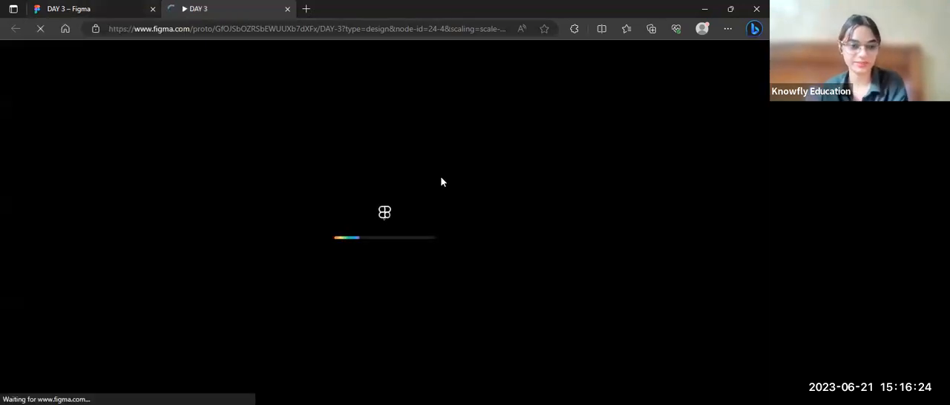
click(108, 8)
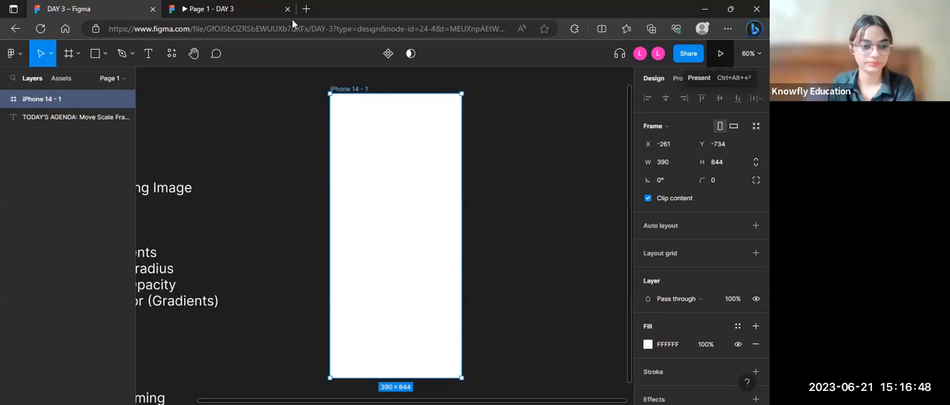
click(238, 9)
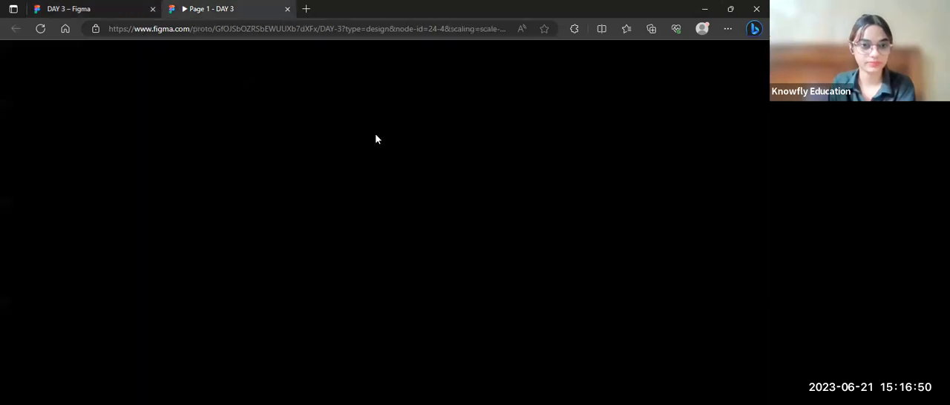
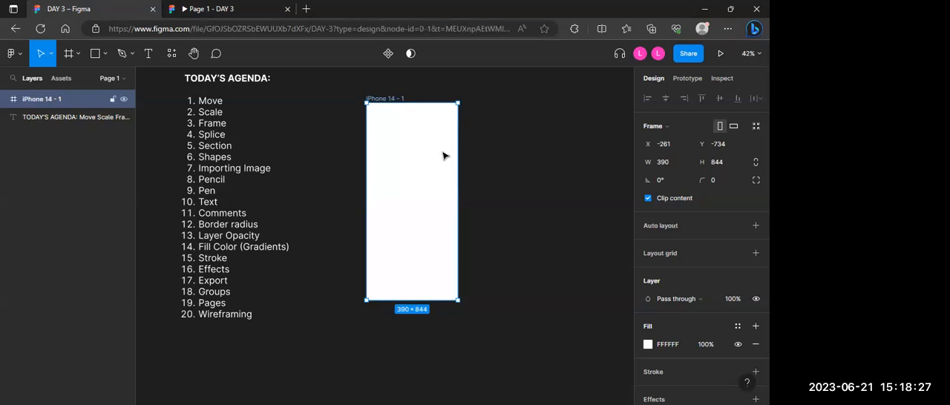
Step: Delete the iPhone 14 frame and draw a rectangle of about 878 × 496 beside the agenda list
key(Delete)
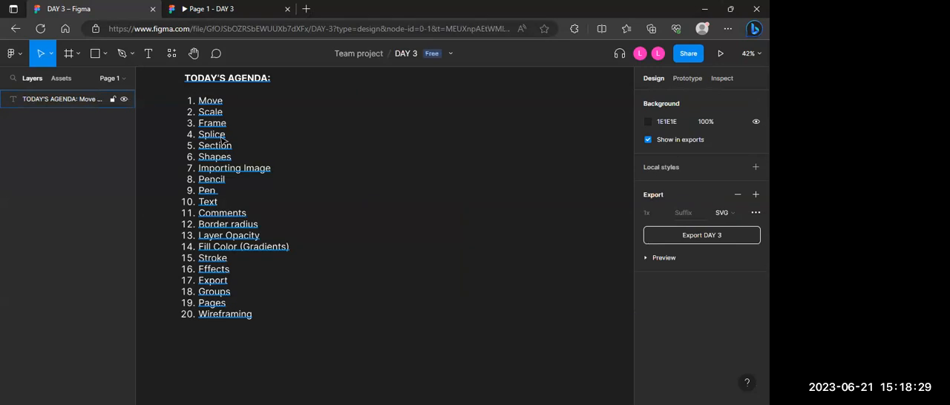
click(104, 55)
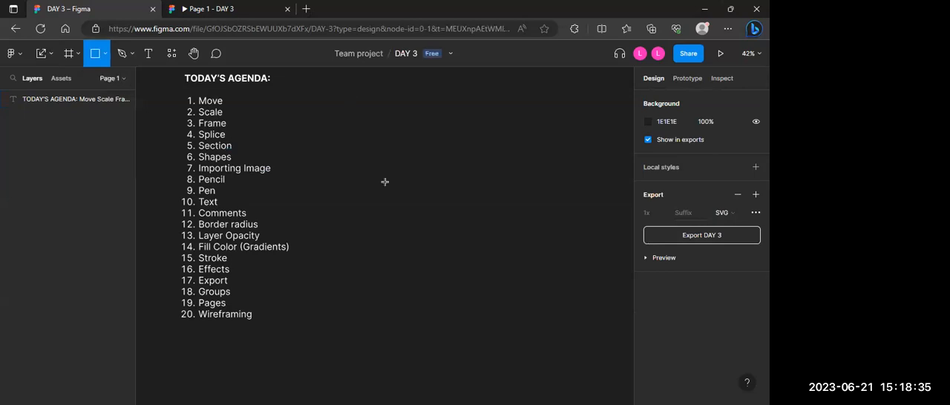
drag(351, 104, 557, 220)
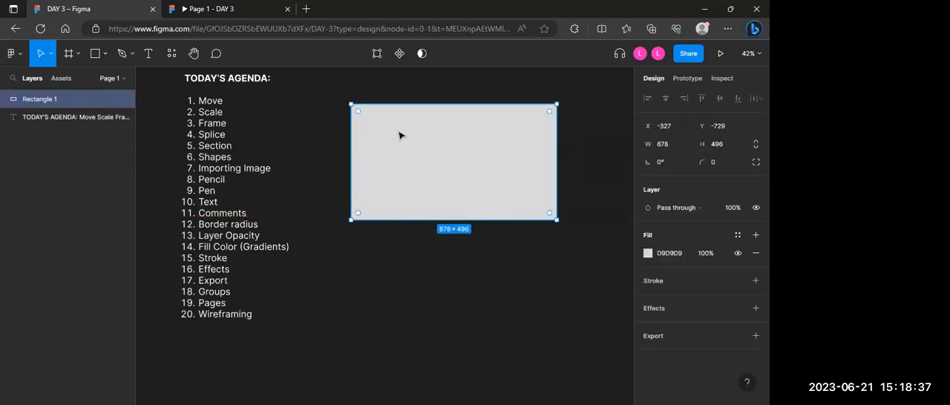
Step: Add a text box of about 563 × 137 over the rectangle's upper area, reading "I AM AMAZING"
click(151, 54)
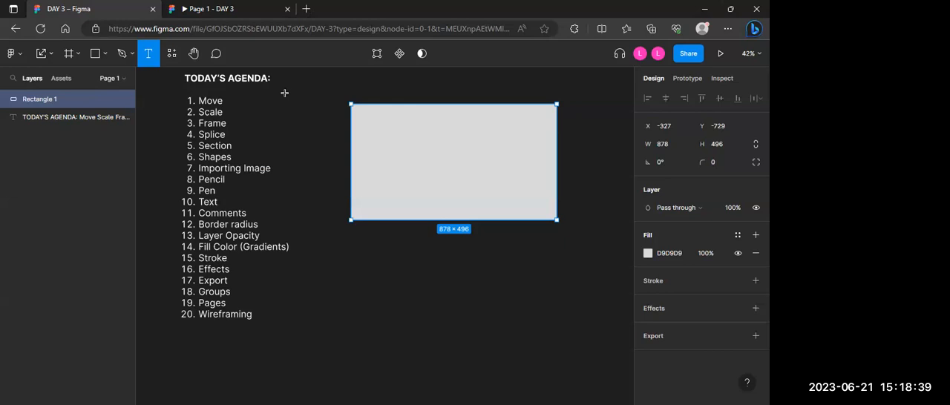
drag(375, 110, 509, 142)
text(I AM AM)
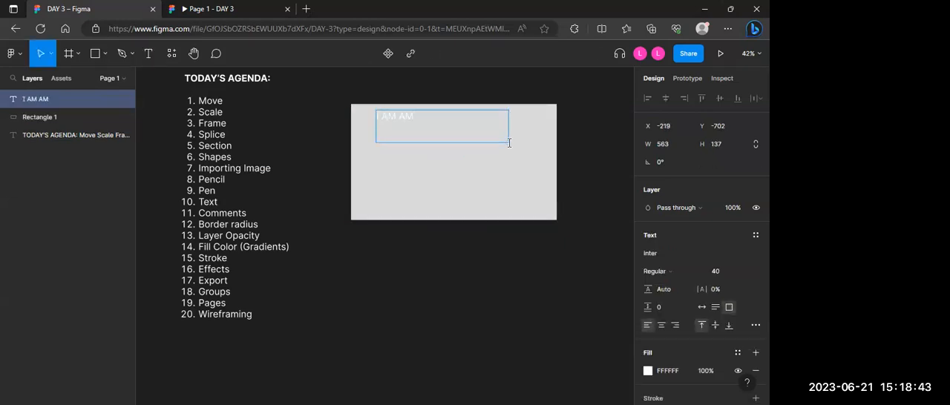
text(AZING)
Step: Set the "I AM AMAZING" text's fill to the dark red document colour 370707
click(648, 371)
click(526, 351)
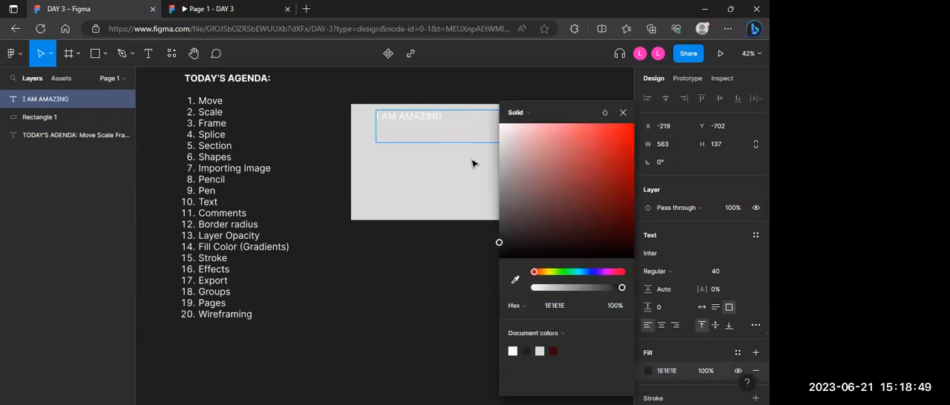
key(ctrl+z)
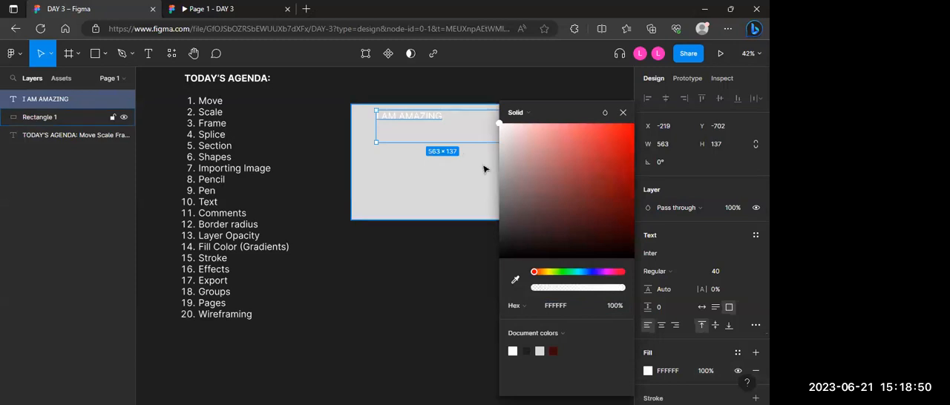
click(553, 351)
click(398, 199)
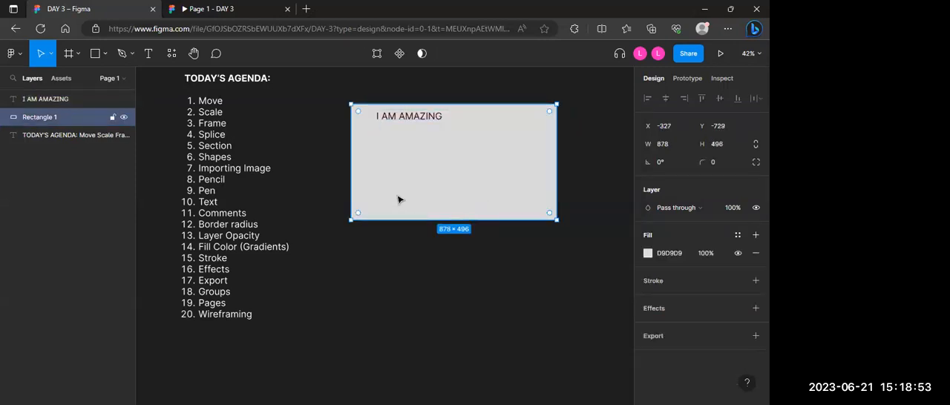
Step: Move the text to about X -36, Y -672 with auto width, and shift the rectangle behind it to about X -334
click(418, 119)
mouse_move(418, 119)
mouse_down()
mouse_move(500, 141)
mouse_move(429, 109)
mouse_up()
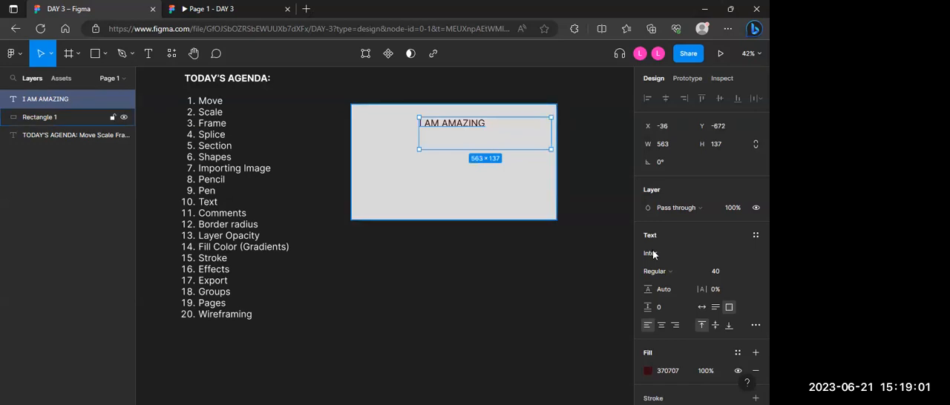
click(701, 307)
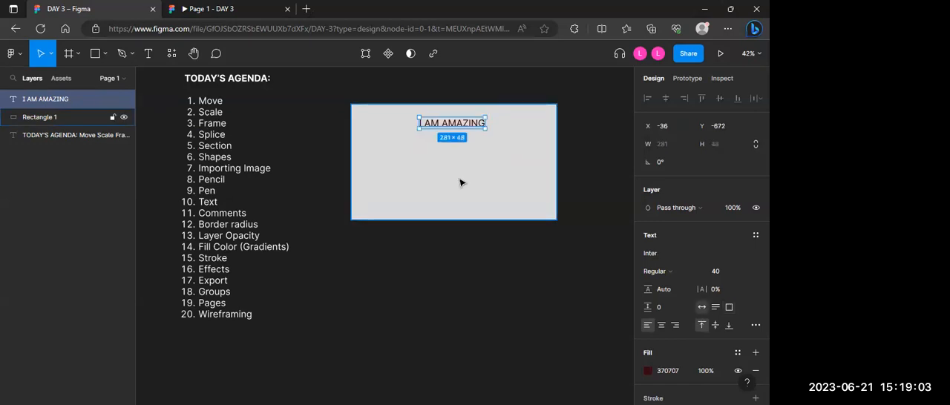
click(449, 191)
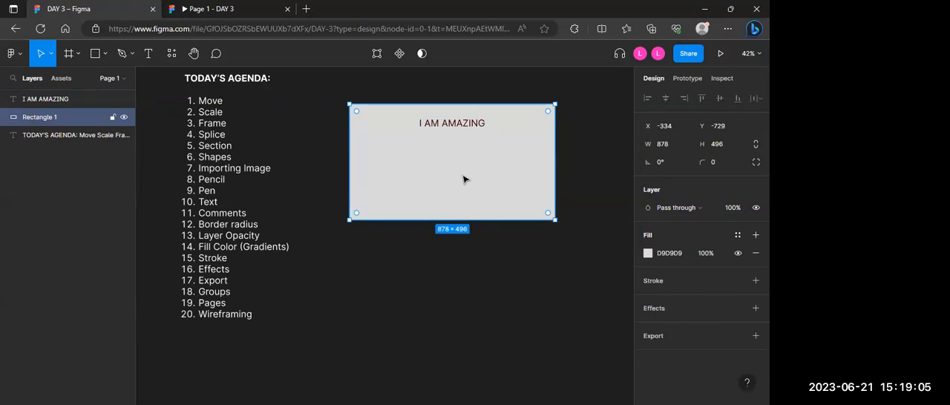
Step: Wrap the rectangle in a frame and move that frame down to about X -409, Y -361
right_click(417, 178)
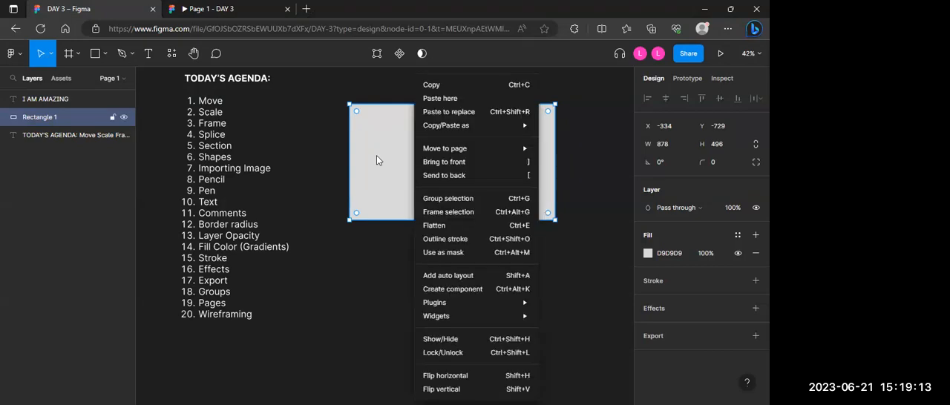
click(435, 215)
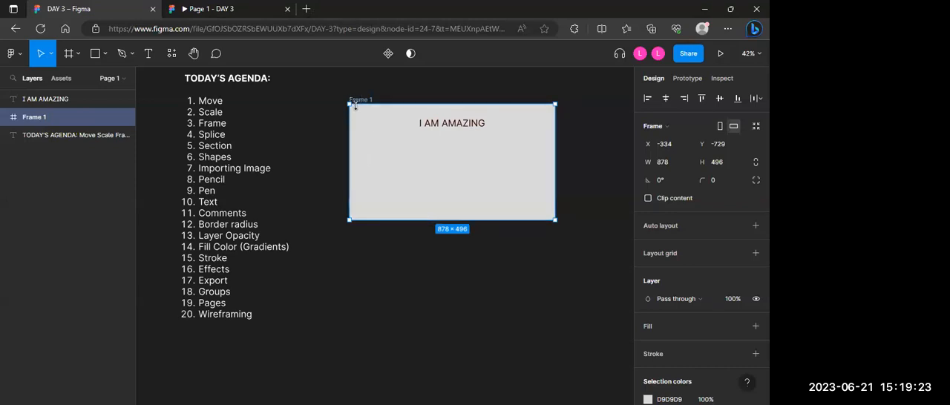
drag(442, 135, 427, 212)
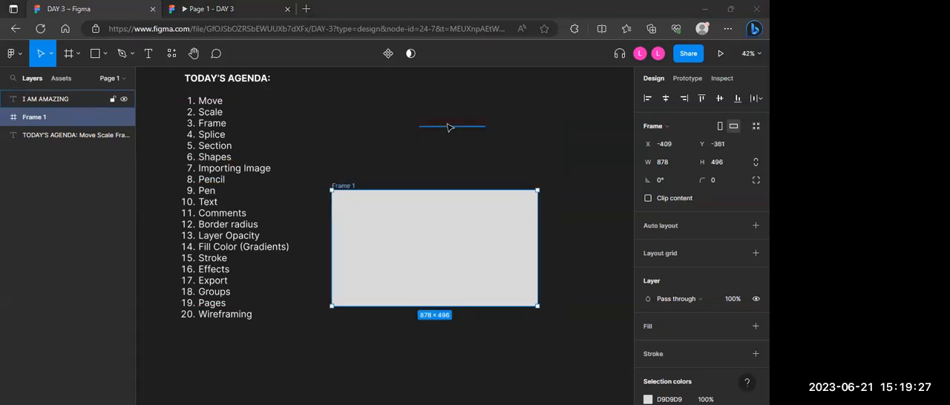
Step: Place the "I AM AMAZING" text inside Frame 1 at about X 224, Y 103 and collapse the frame's layers
drag(447, 127, 417, 220)
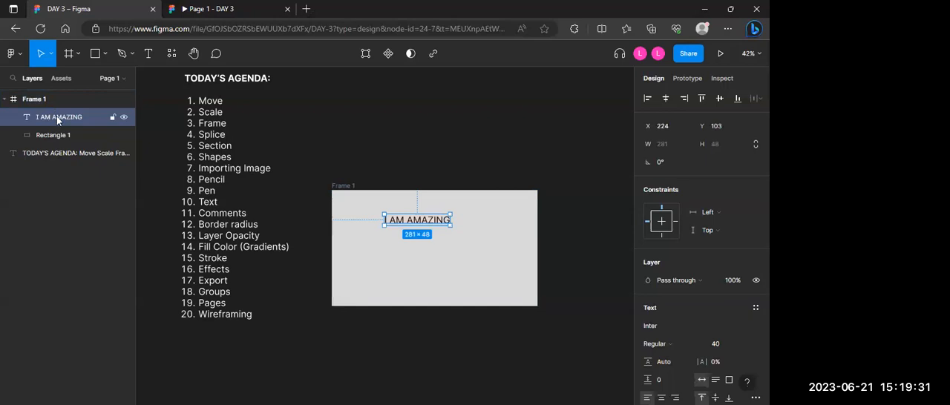
click(6, 101)
click(6, 102)
click(5, 103)
click(5, 103)
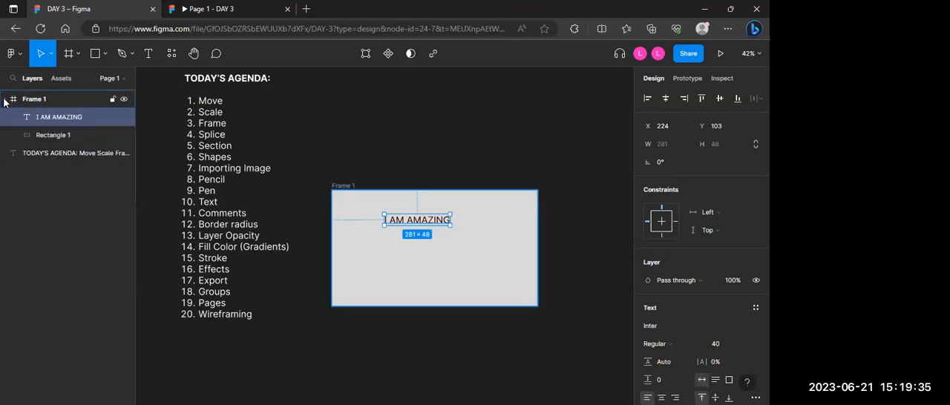
click(5, 103)
click(4, 102)
click(5, 100)
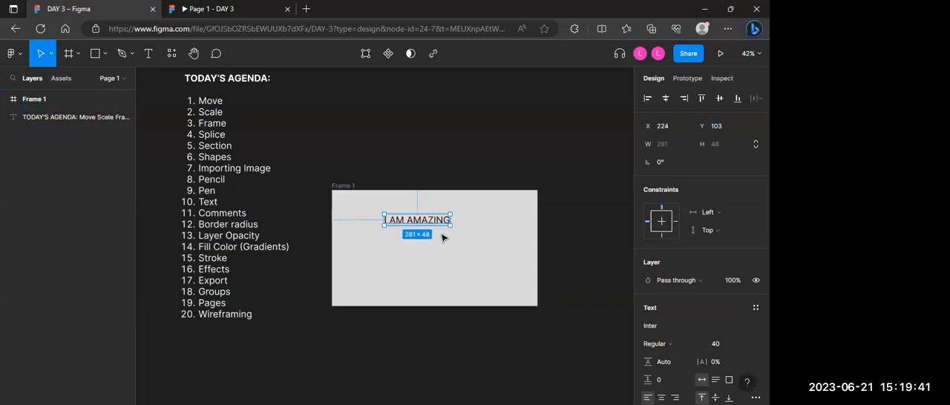
Step: Move the text out of Frame 1 onto the canvas and back into the frame at about X 272, Y 67
drag(426, 226, 438, 123)
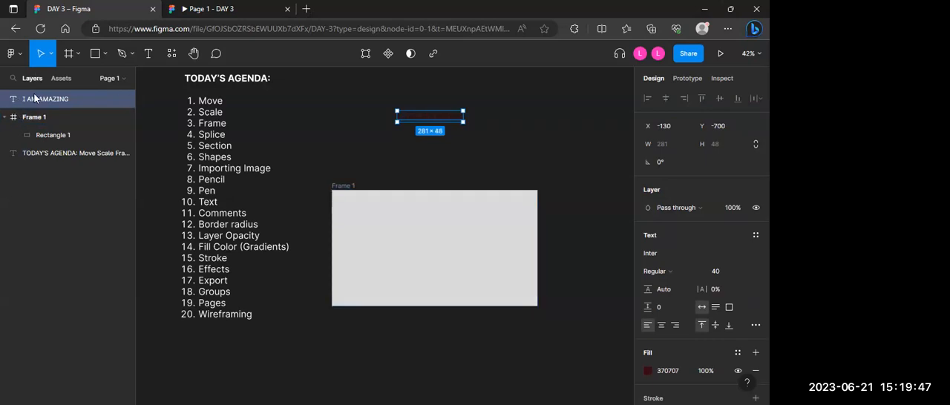
click(5, 118)
click(5, 118)
click(4, 118)
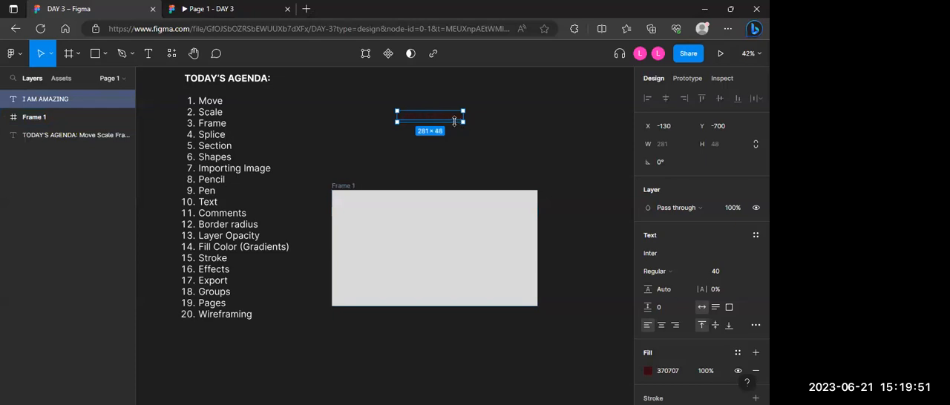
drag(450, 120, 450, 216)
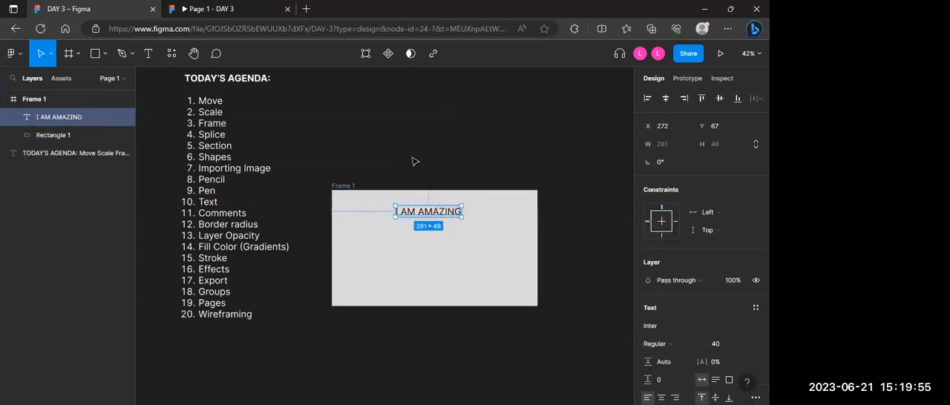
Step: Draw a second rectangle of about 878 × 584 directly below Frame 1
click(106, 54)
click(44, 79)
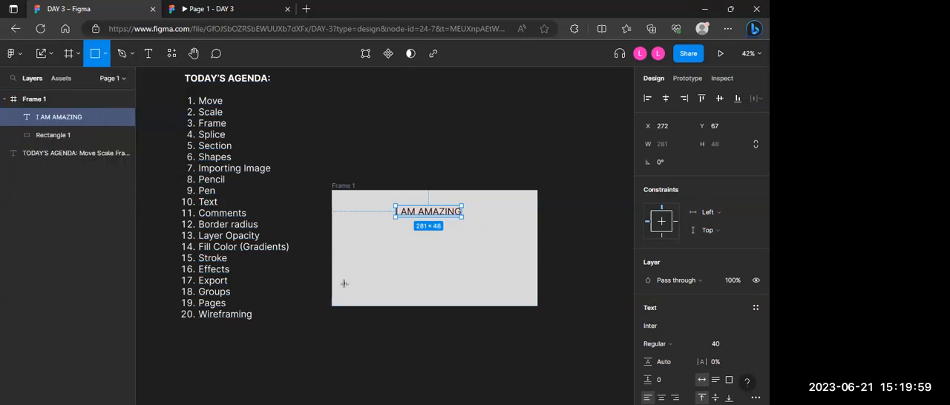
scroll(344, 284, down, 3)
mouse_move(332, 220)
mouse_down()
mouse_move(391, 334)
mouse_move(537, 354)
mouse_up()
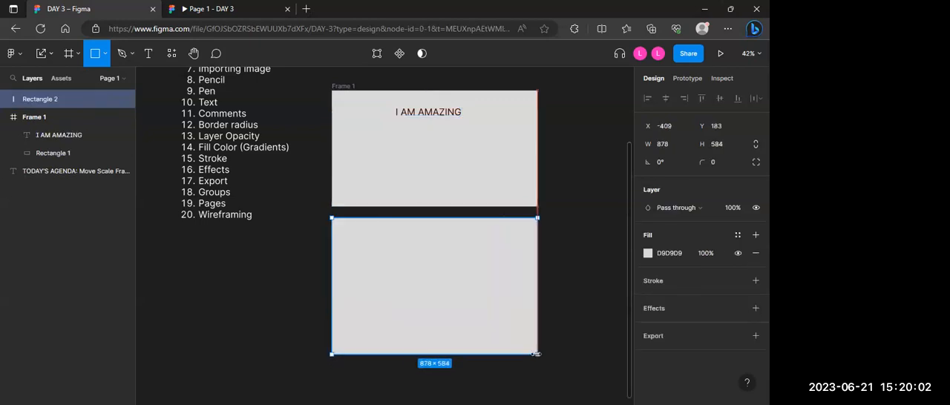
click(560, 148)
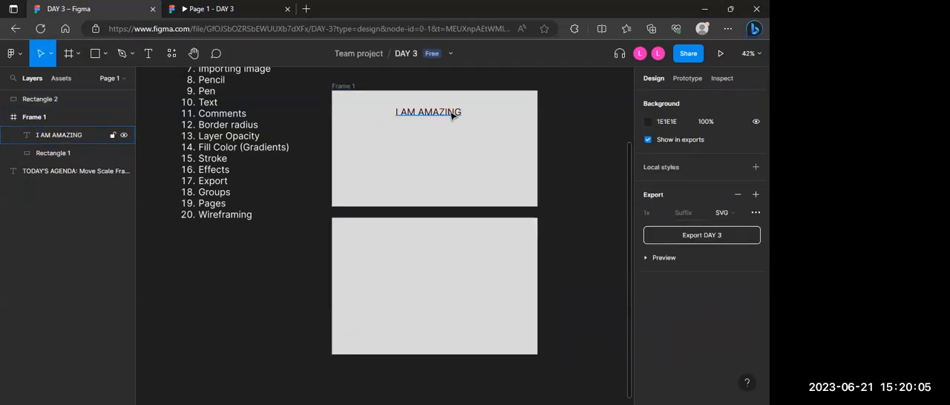
Step: Move the text onto the lower rectangle at about X -135, Y 329 and bring it to the front
drag(449, 114, 449, 261)
right_click(449, 261)
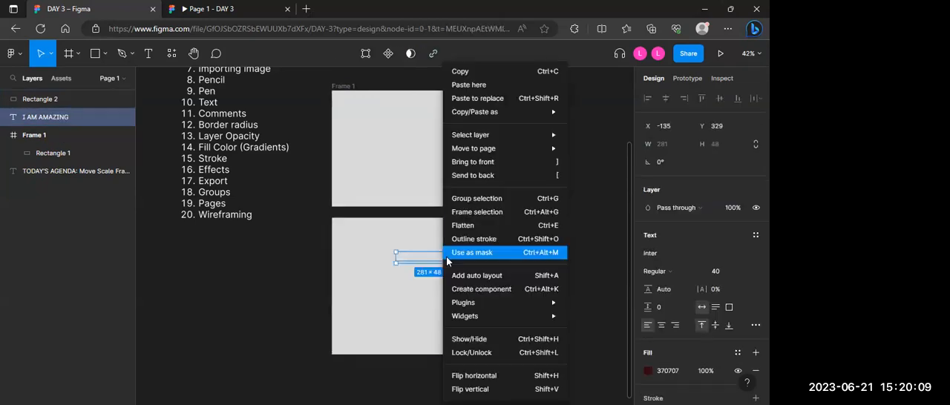
click(487, 163)
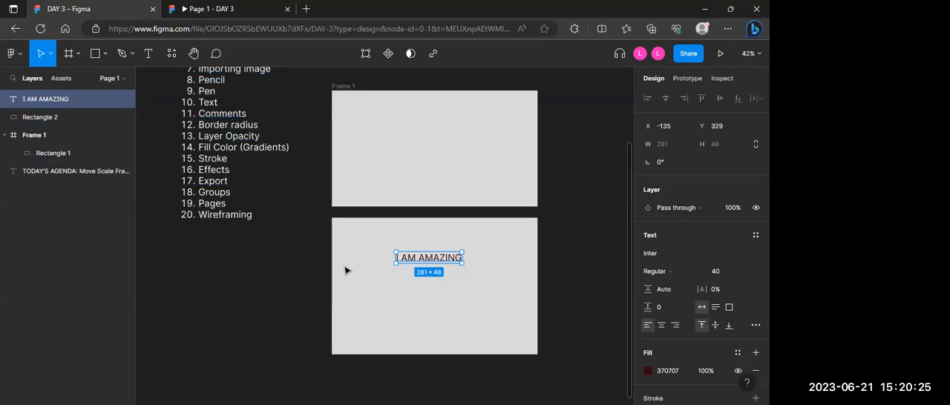
Step: Return the text to Frame 1 at about X 298, Y 208 and collapse the frame's layers
drag(431, 260, 436, 147)
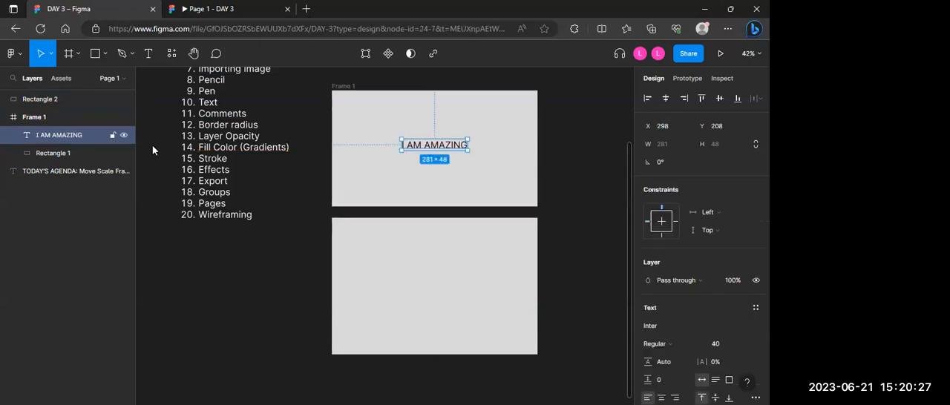
click(4, 117)
click(4, 118)
click(4, 119)
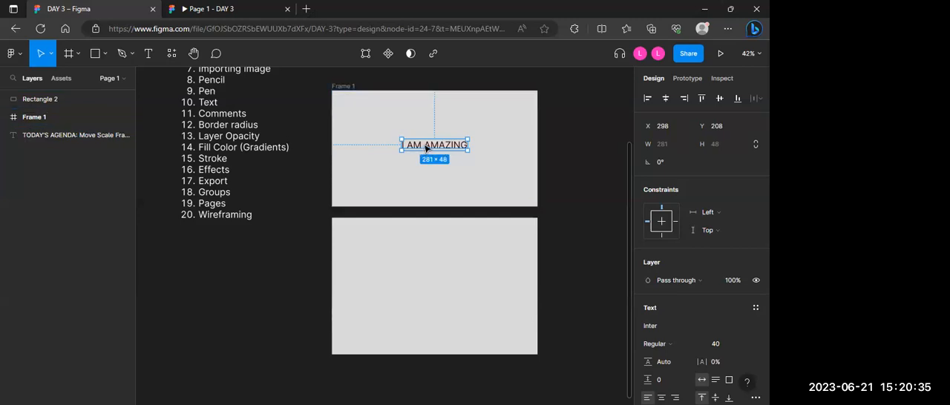
Step: Wrap the lower rectangle in a frame and delete that frame
right_click(417, 246)
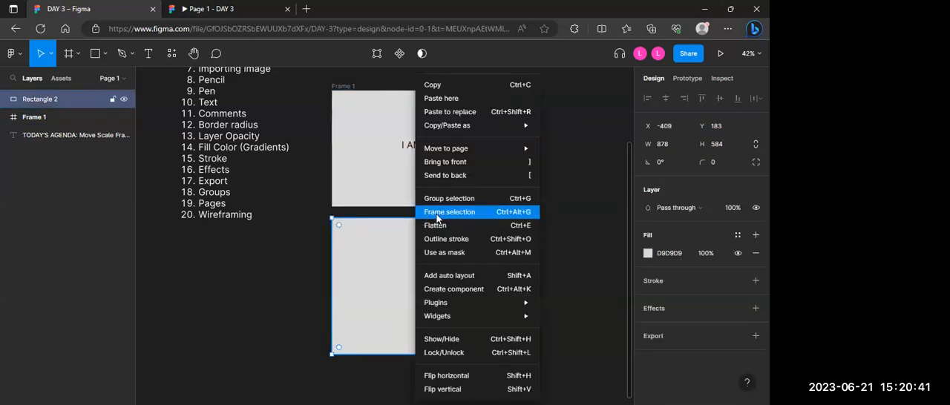
click(445, 212)
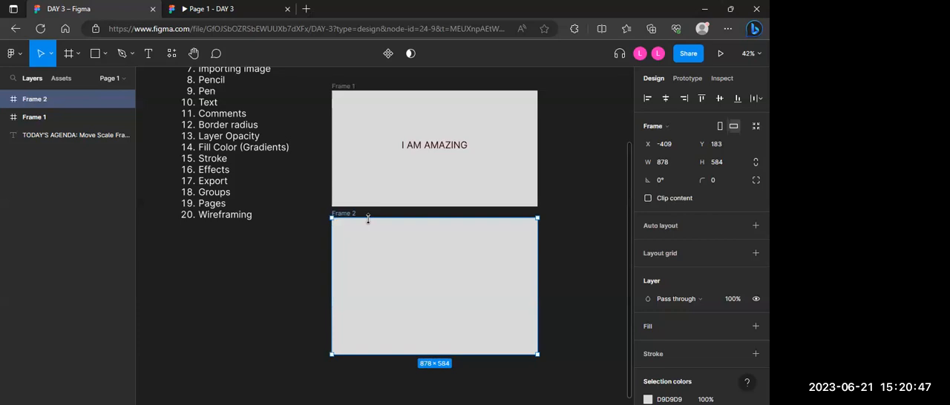
key(Delete)
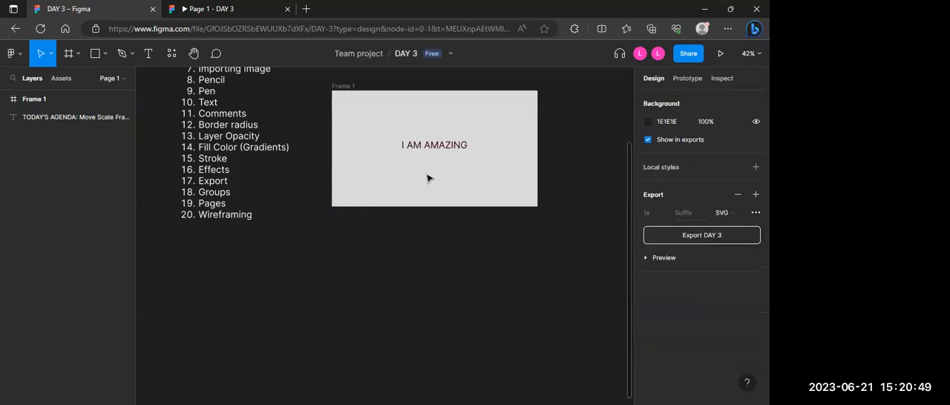
Step: Delete the "I AM AMAZING" text and Frame 1 from the canvas
click(422, 146)
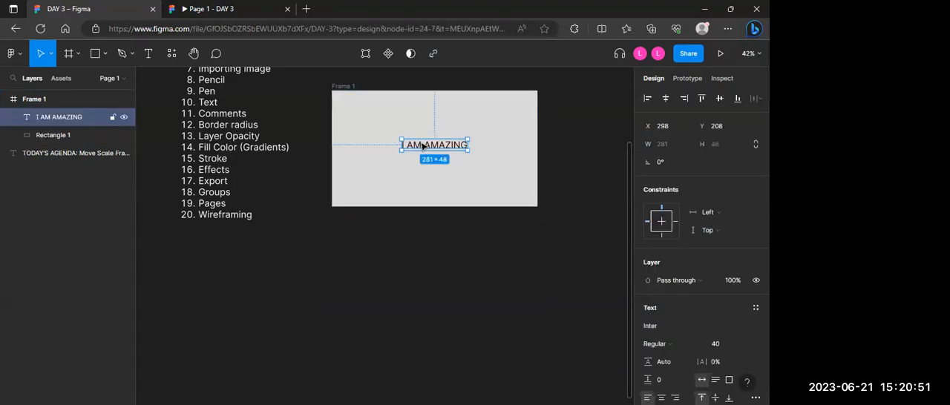
key(Delete)
key(Delete)
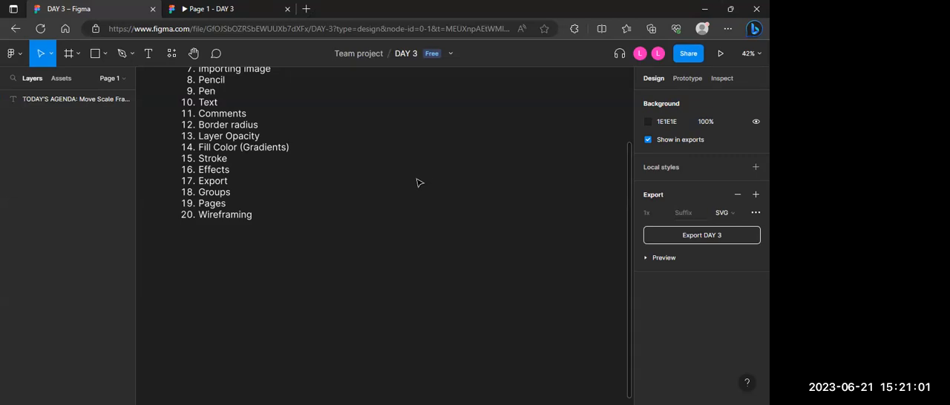
scroll(418, 182, down, 5)
scroll(418, 183, up, 5)
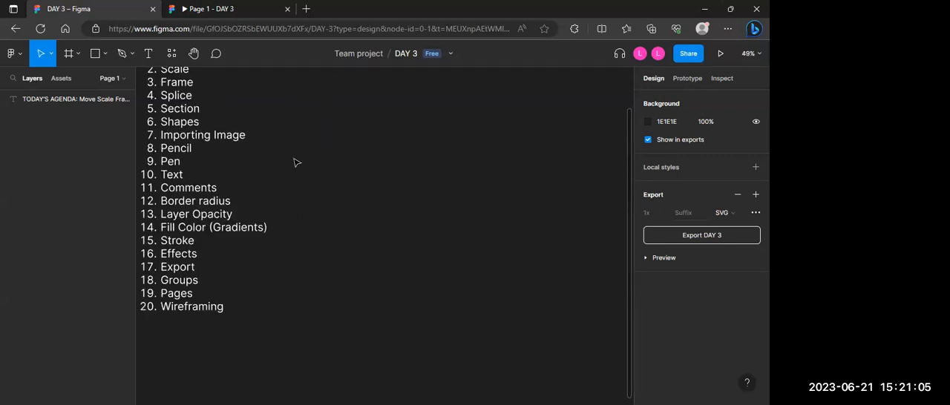
scroll(294, 162, down, 2)
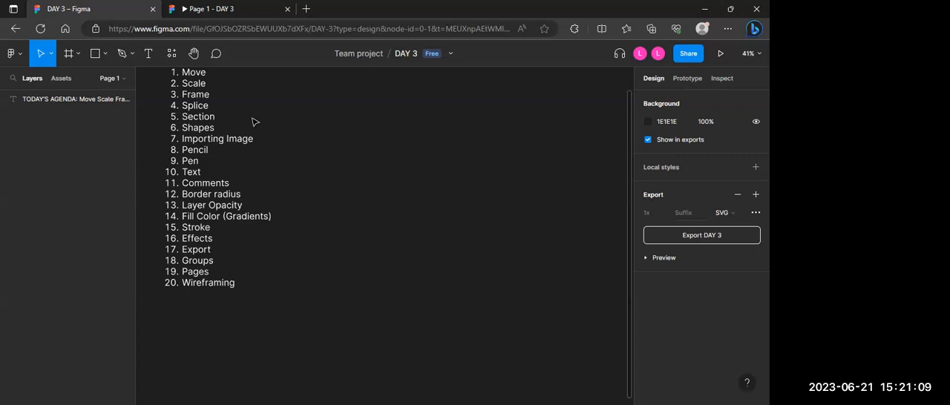
Step: Draw a section about 1154 × 939 beside the agenda list
click(103, 58)
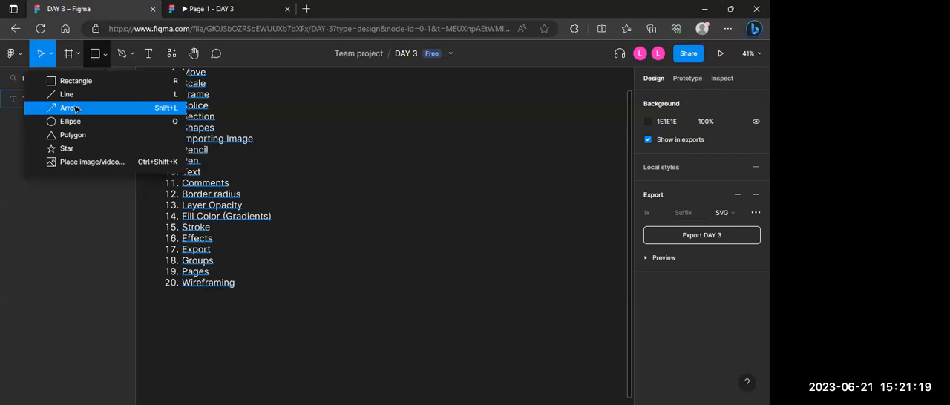
click(77, 53)
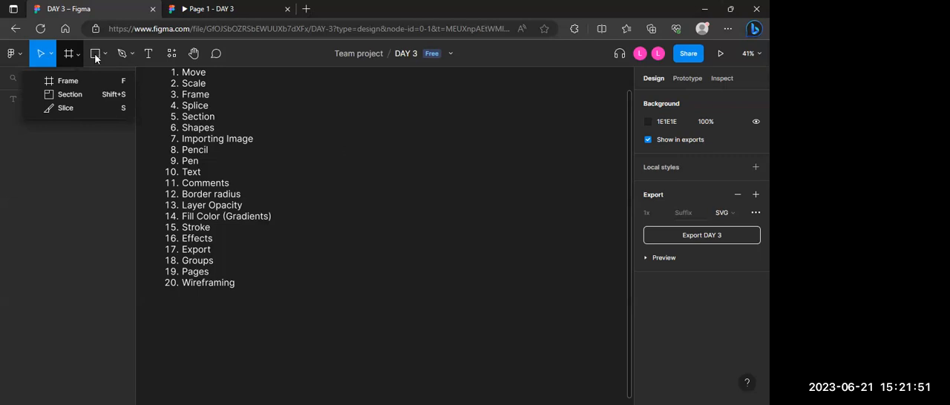
click(84, 94)
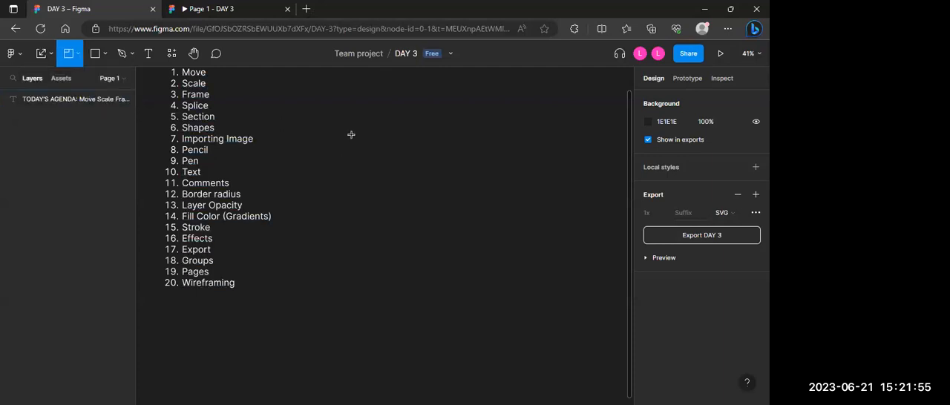
drag(340, 127, 607, 341)
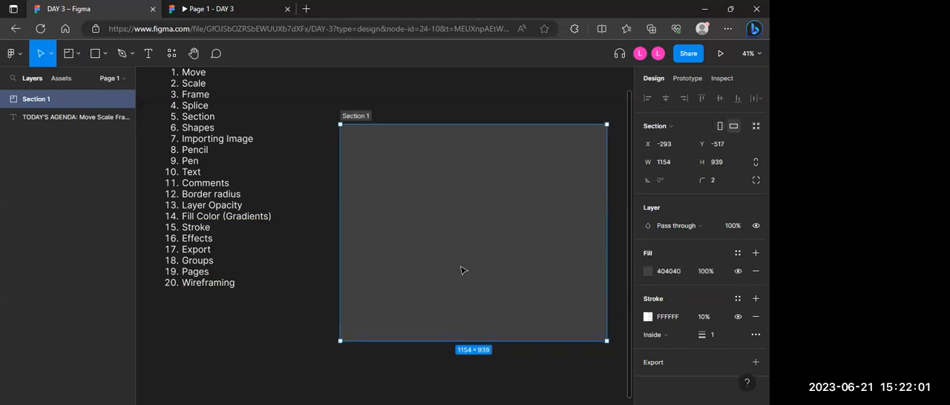
Step: Draw a second section about 1154 × 957 directly below Section 1, matching its width
scroll(461, 270, down, 1)
scroll(461, 270, down, 3)
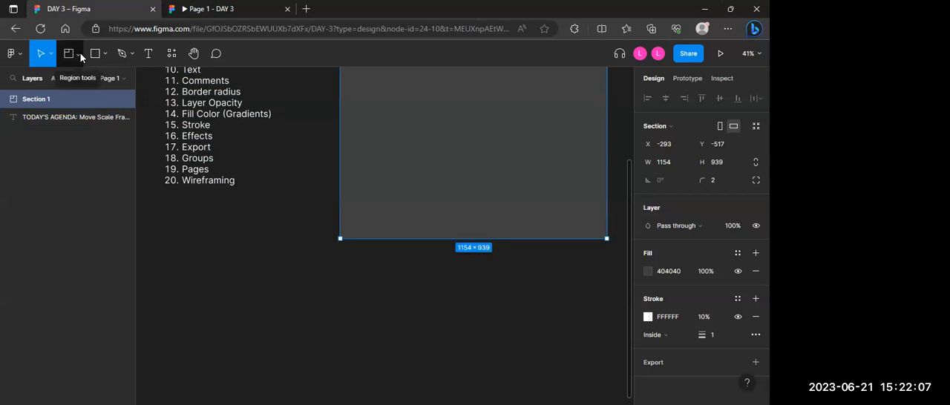
click(79, 54)
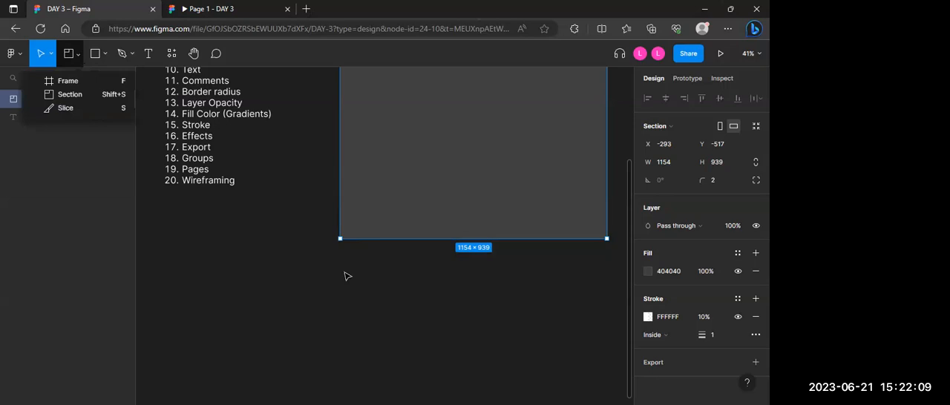
drag(341, 253, 634, 301)
scroll(503, 301, up, 5)
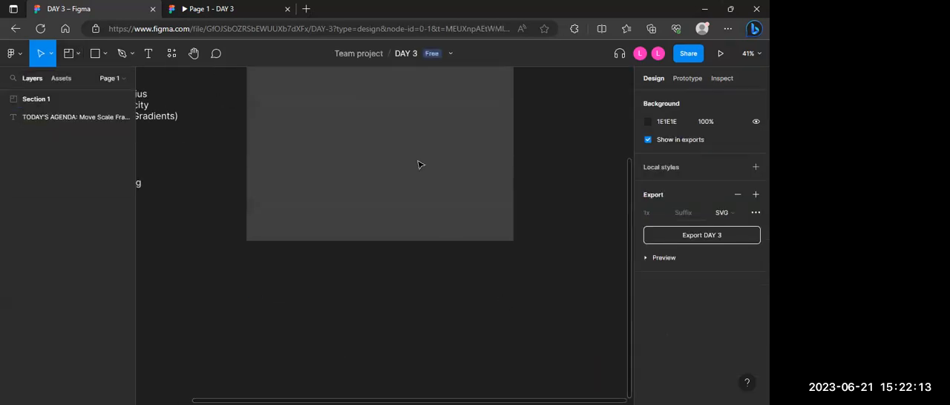
scroll(416, 157, down, 3)
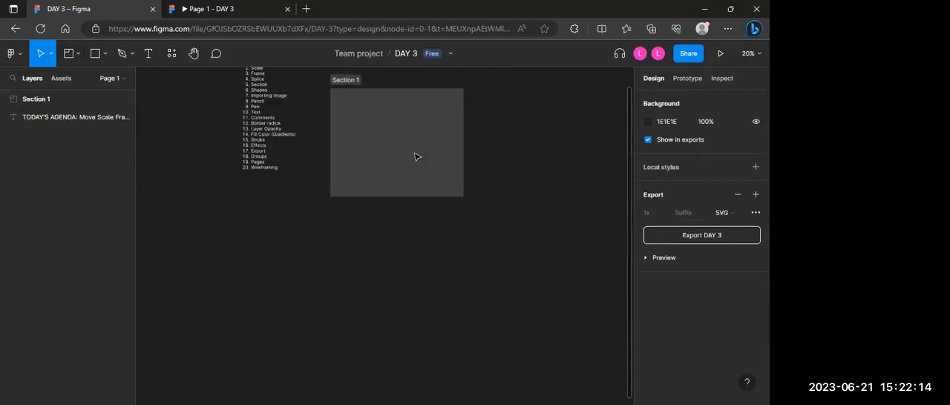
click(79, 52)
click(71, 95)
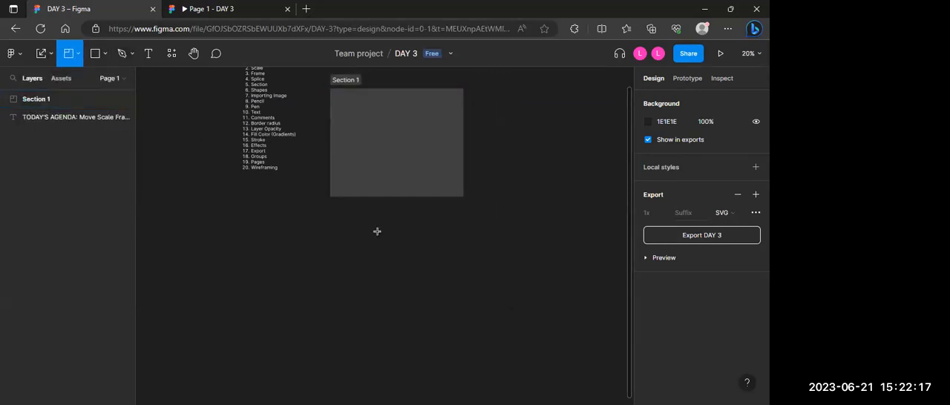
drag(331, 210, 463, 320)
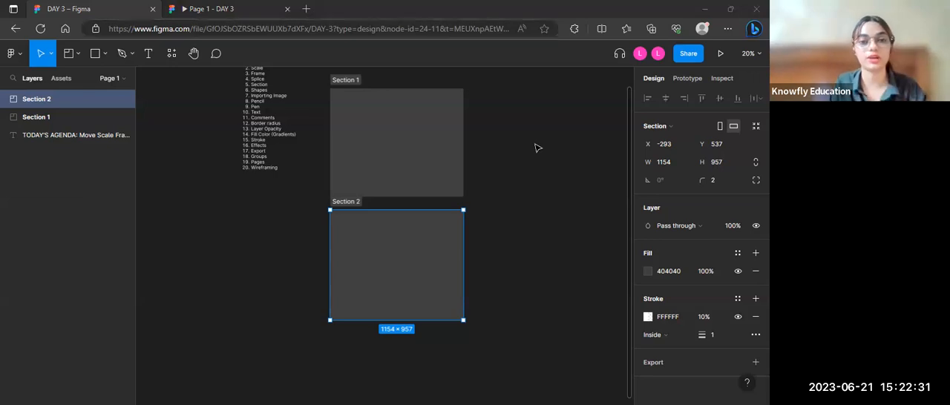
Step: Draw a frame about 302 × 519 in Section 1's upper-left corner and duplicate it twice to form a row of three
scroll(534, 147, up, 2)
scroll(536, 146, up, 1)
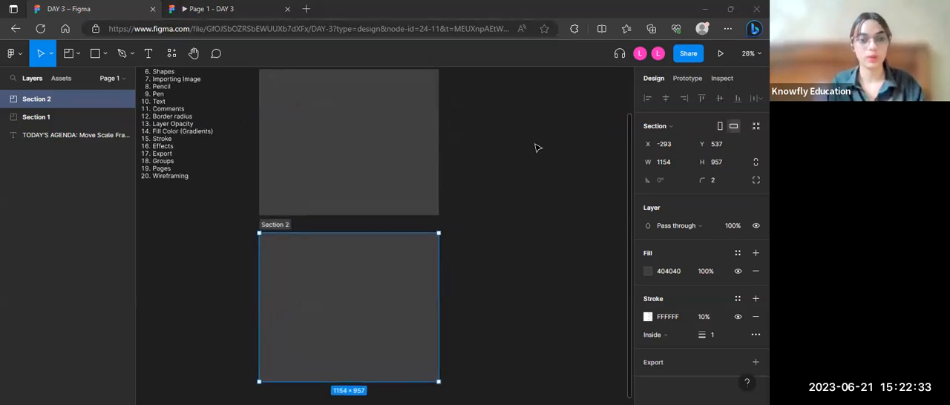
scroll(536, 146, down, 2)
scroll(478, 138, up, 3)
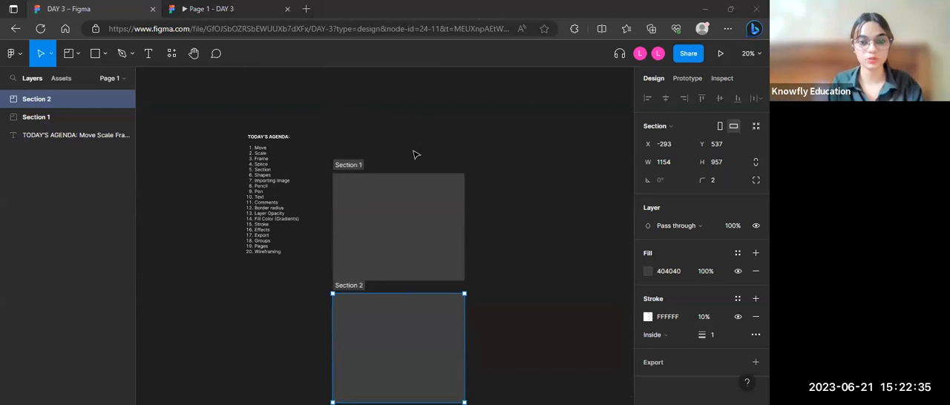
scroll(414, 155, up, 4)
scroll(413, 153, down, 2)
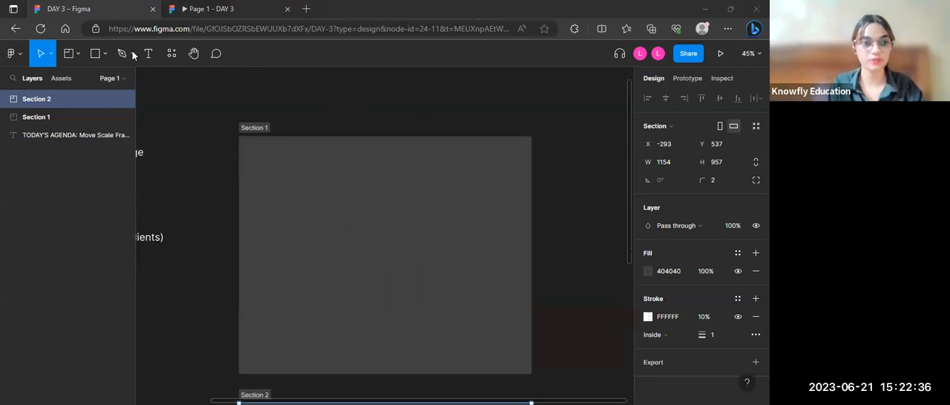
click(76, 55)
click(60, 78)
mouse_move(249, 129)
mouse_down()
mouse_move(342, 250)
mouse_move(307, 237)
mouse_move(309, 225)
mouse_up()
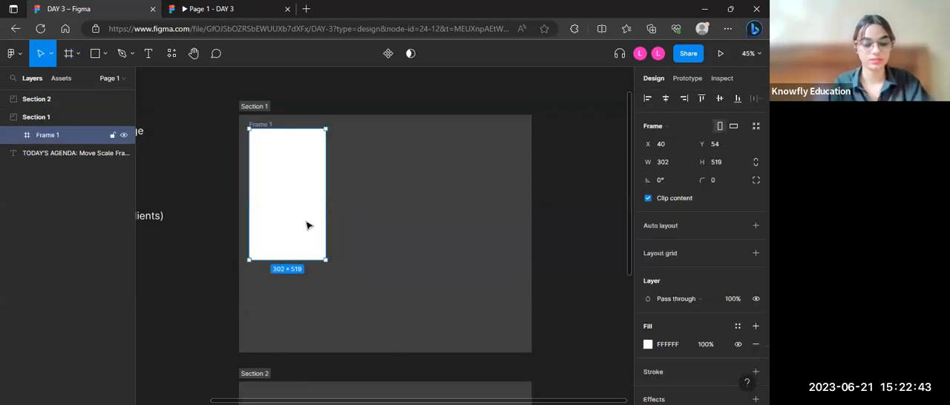
key(ctrl+d)
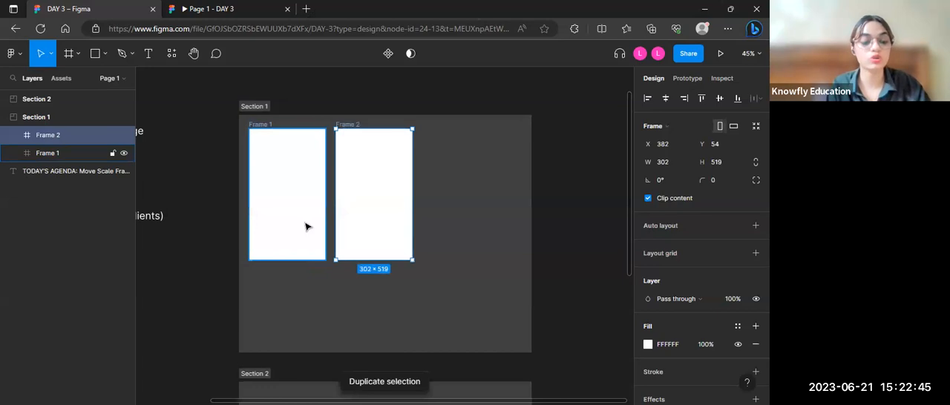
key(ctrl+d)
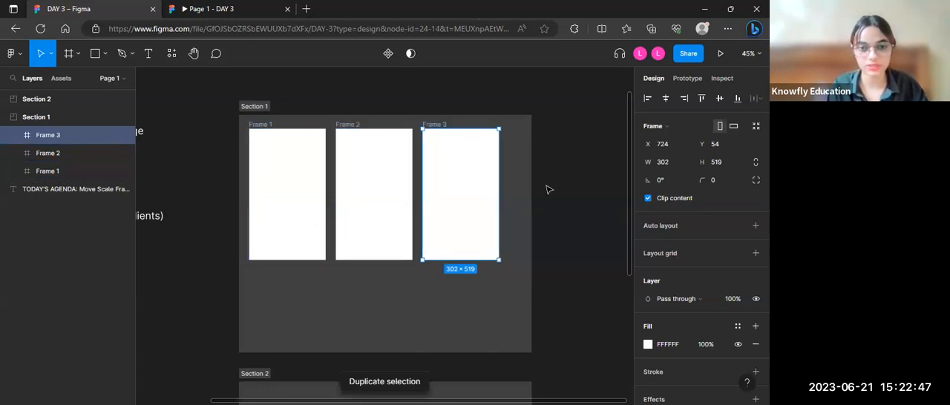
Step: Rename Section 1 as "SIGN UP PAGE"
scroll(547, 189, down, 1)
scroll(546, 189, down, 1)
scroll(547, 188, up, 1)
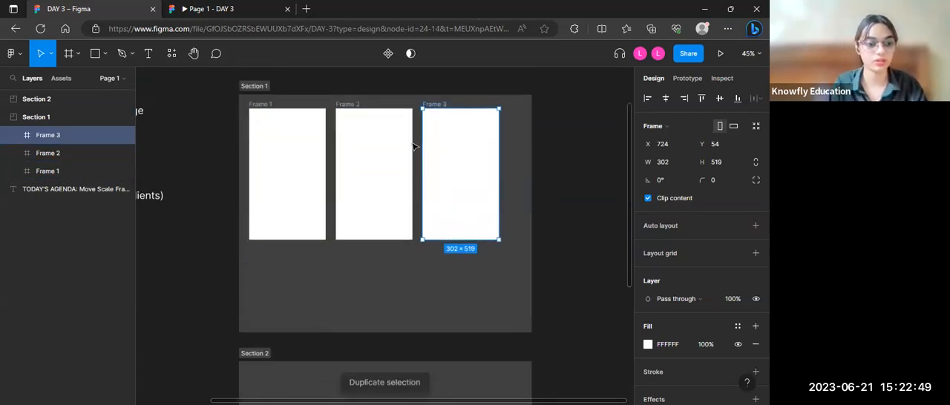
scroll(414, 146, up, 3)
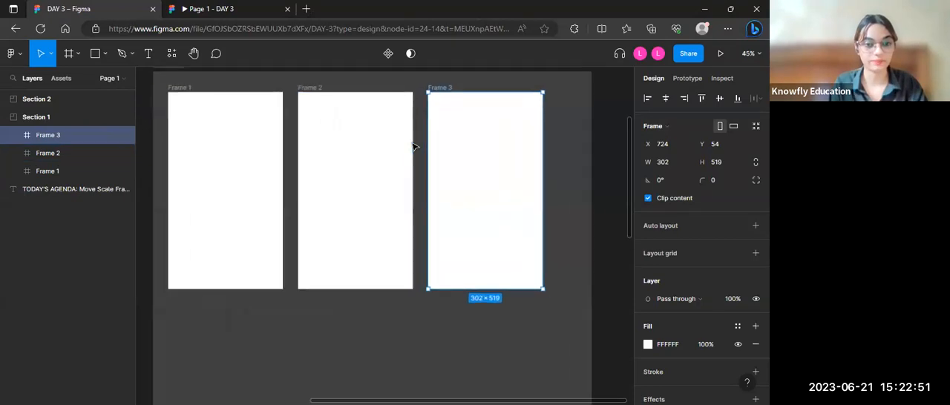
scroll(414, 146, down, 2)
scroll(259, 84, up, 1)
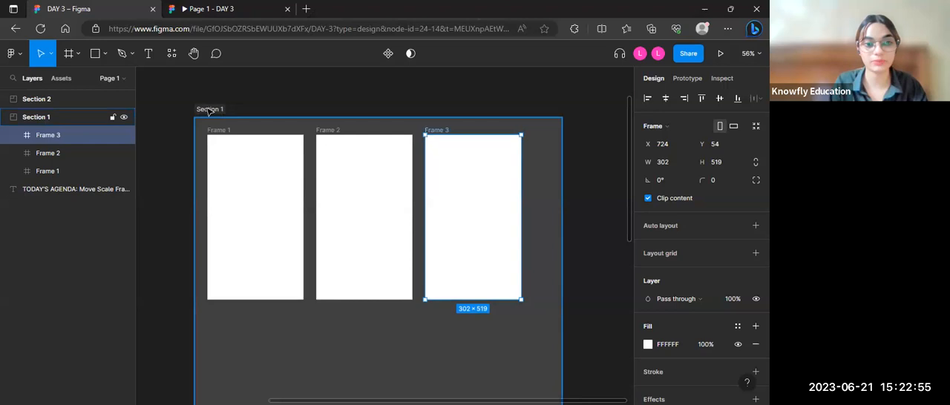
click(209, 110)
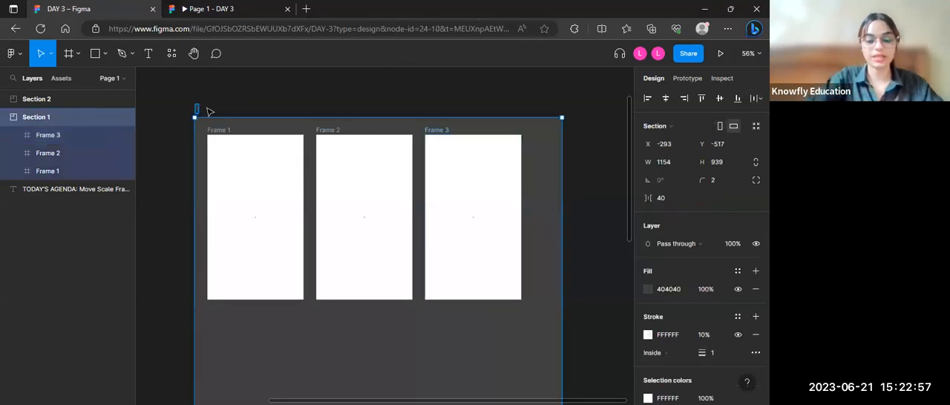
text(SIGN)
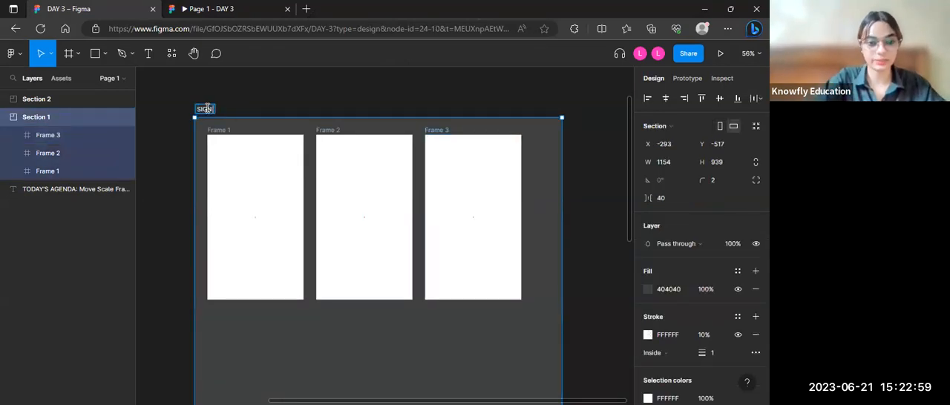
text( UP PAGE)
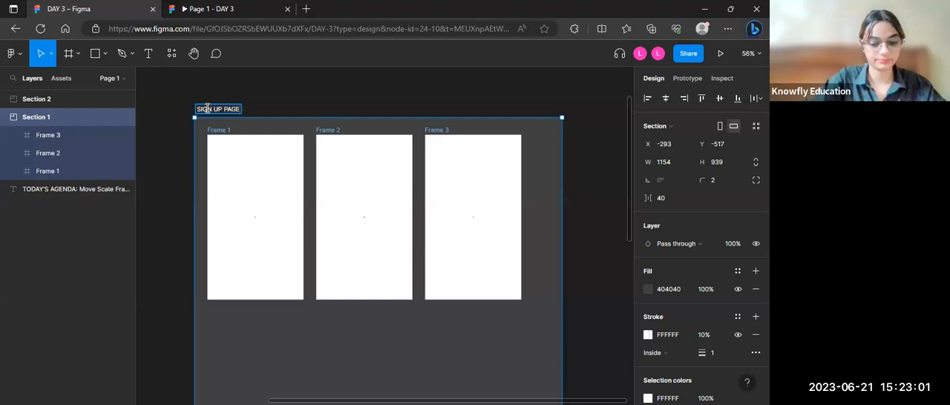
click(315, 94)
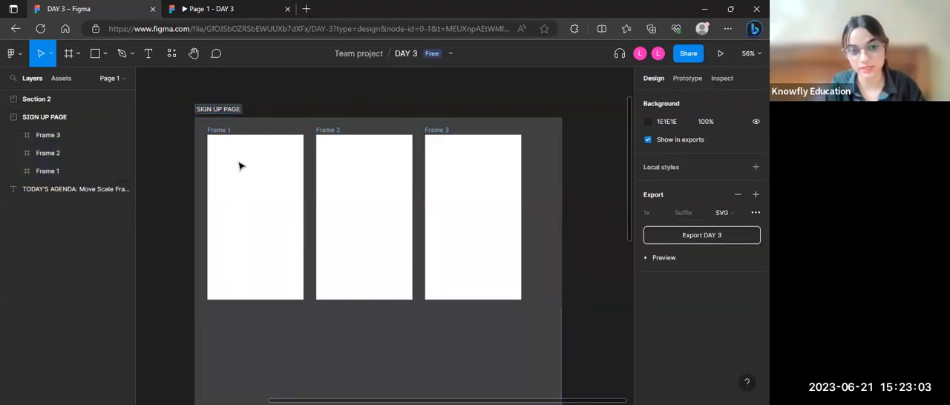
Step: Draw a frame about 312 × 487 in Section 2 and make two copies so three frames stand side by side
scroll(394, 293, down, 2)
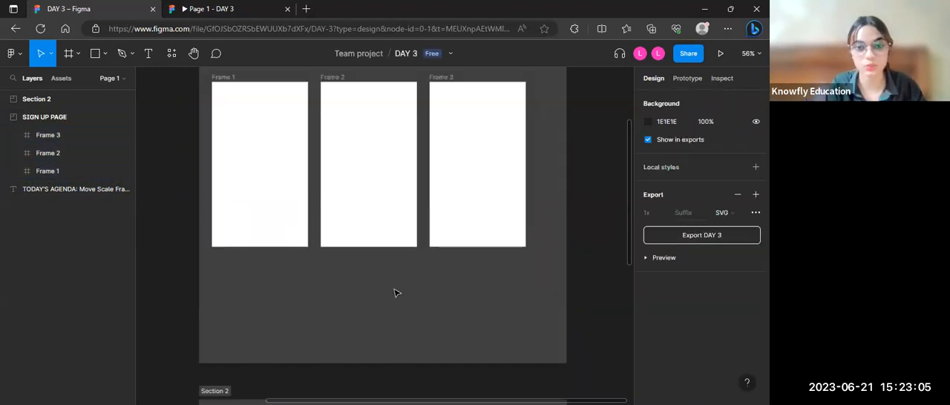
scroll(418, 271, down, 8)
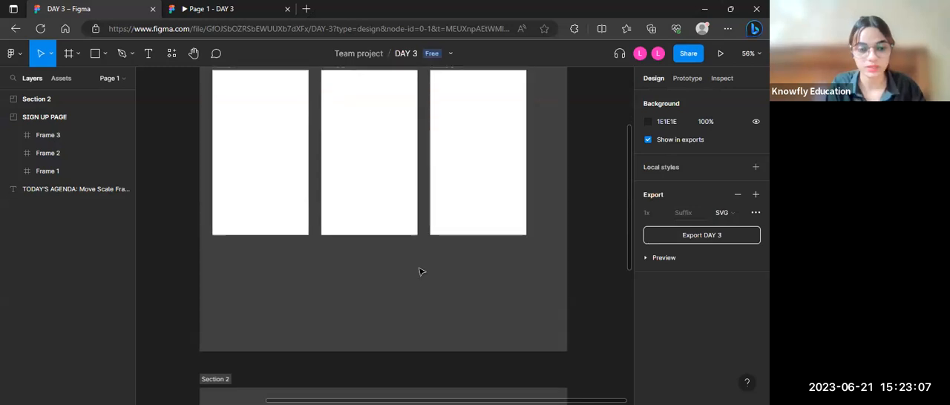
click(105, 55)
click(78, 56)
click(74, 80)
scroll(251, 91, up, 3)
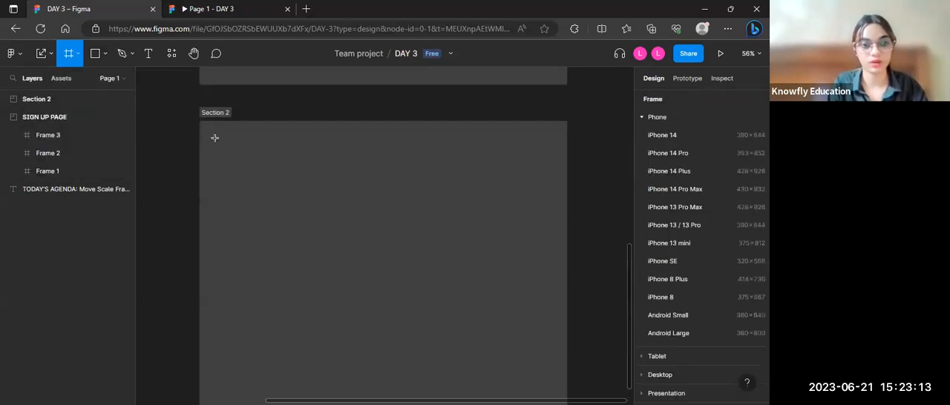
mouse_move(215, 137)
mouse_down()
mouse_move(316, 217)
mouse_move(314, 292)
mouse_up()
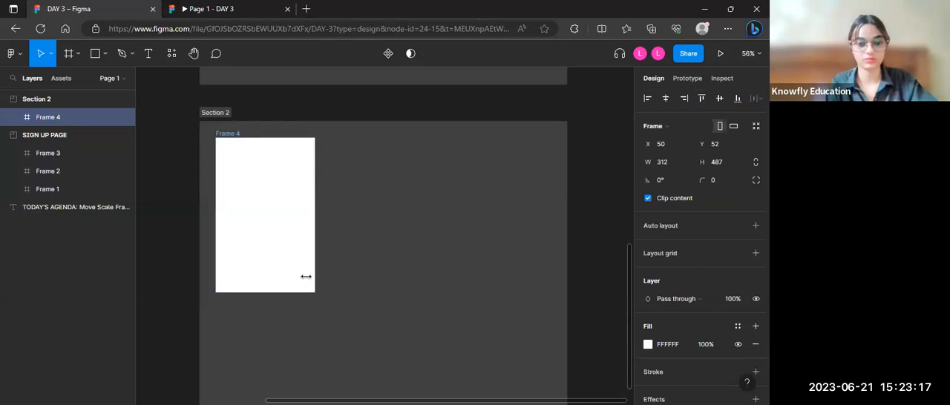
key(ctrl+d)
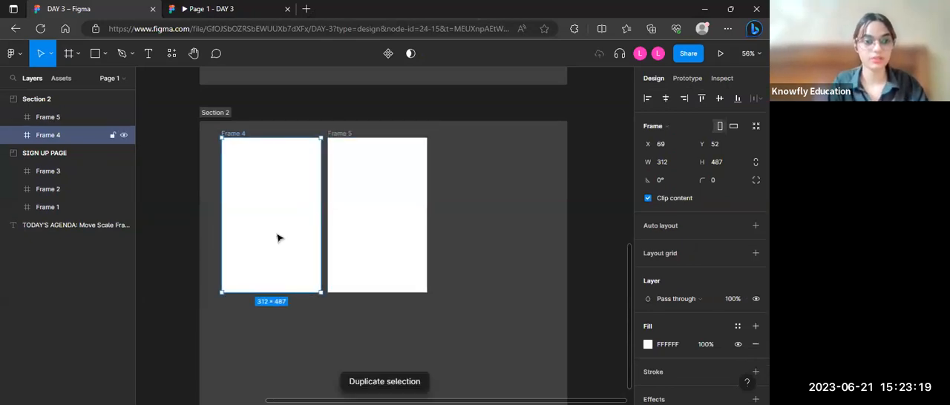
key(ctrl+d)
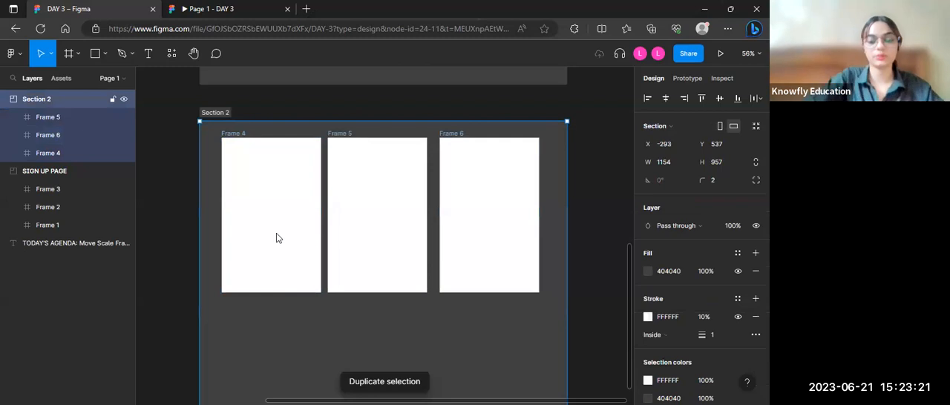
Step: Rename Section 2 as "Product web page"
double_click(215, 112)
text(Product web page)
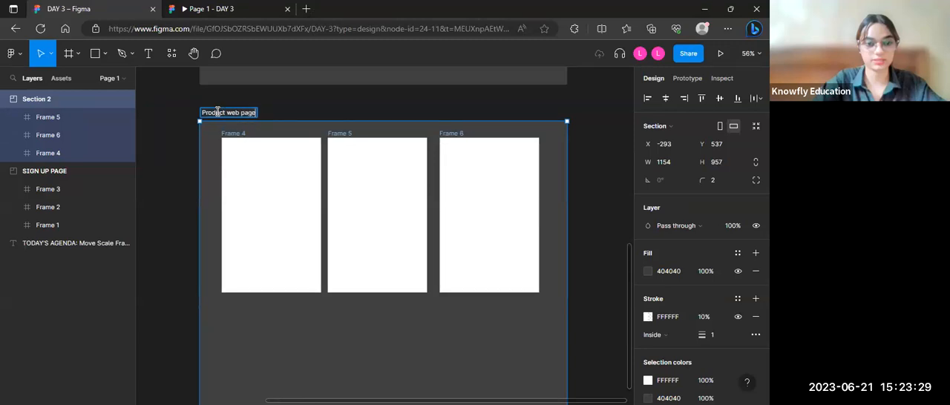
click(204, 134)
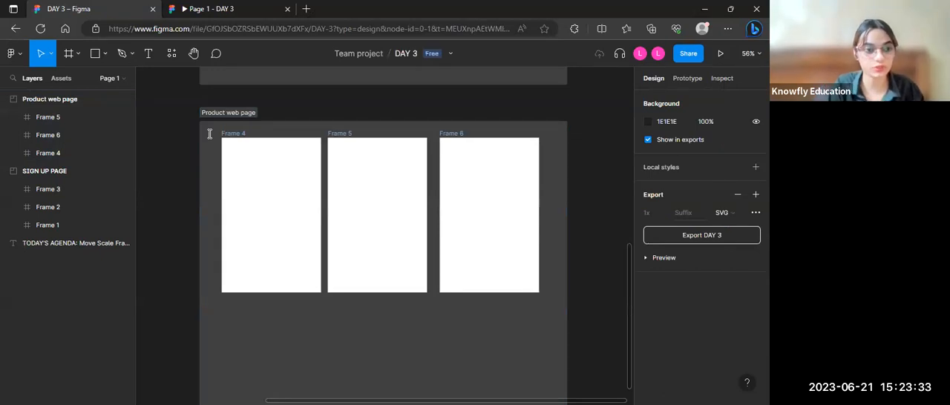
Step: Search the page's layers for "product"
scroll(209, 134, down, 5)
scroll(223, 127, up, 2)
scroll(297, 174, down, 3)
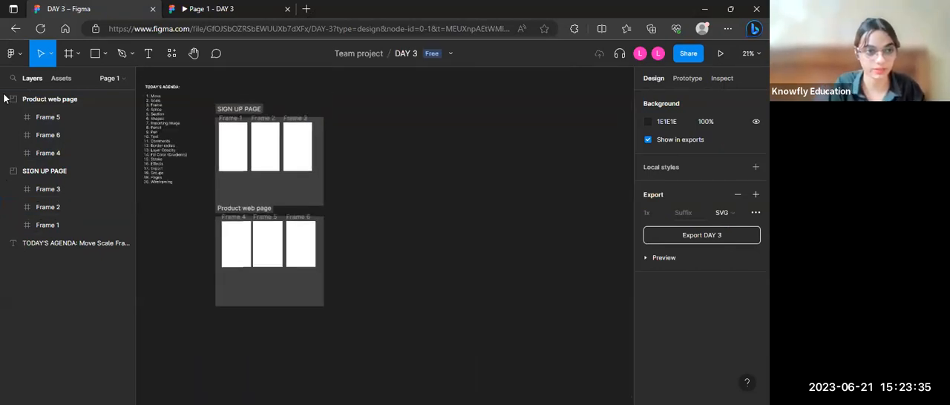
click(29, 101)
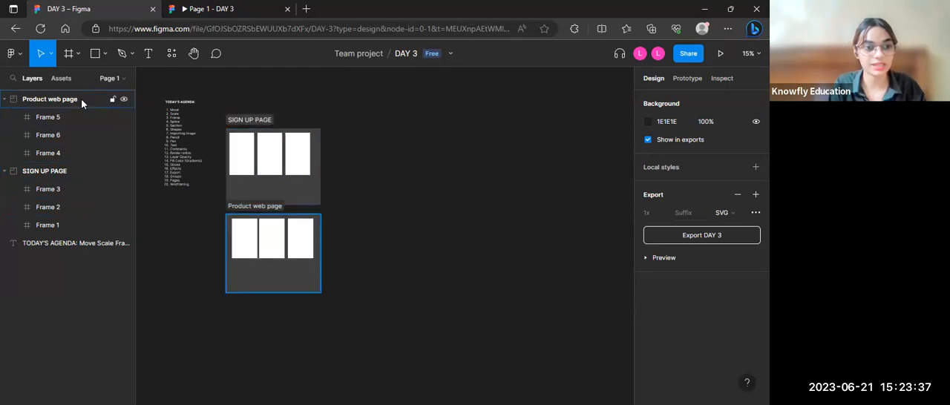
click(12, 78)
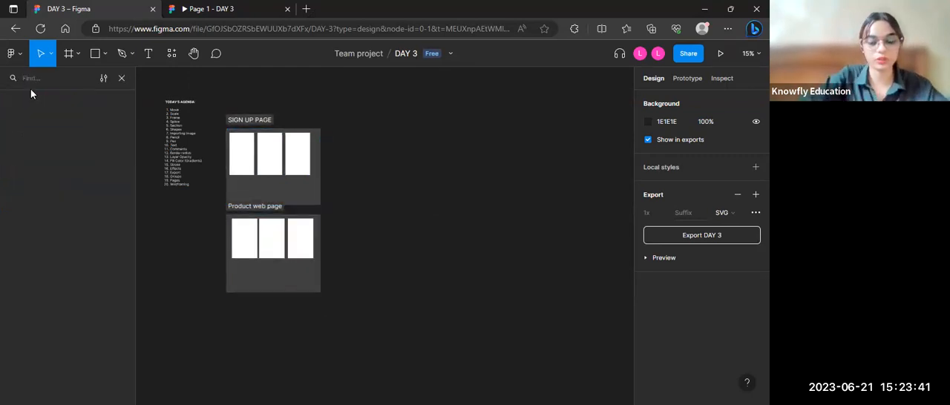
text(product)
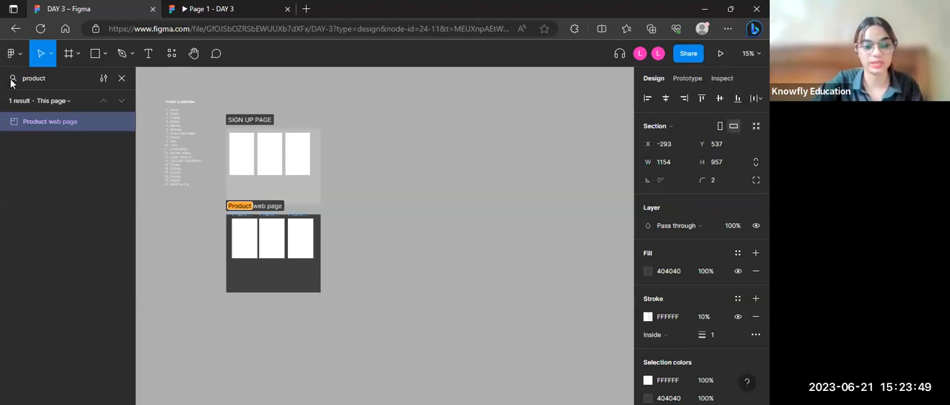
Step: Clear the layer search, collapse the Product web page and SIGN UP PAGE sections in the layer list, and deselect everything
click(119, 82)
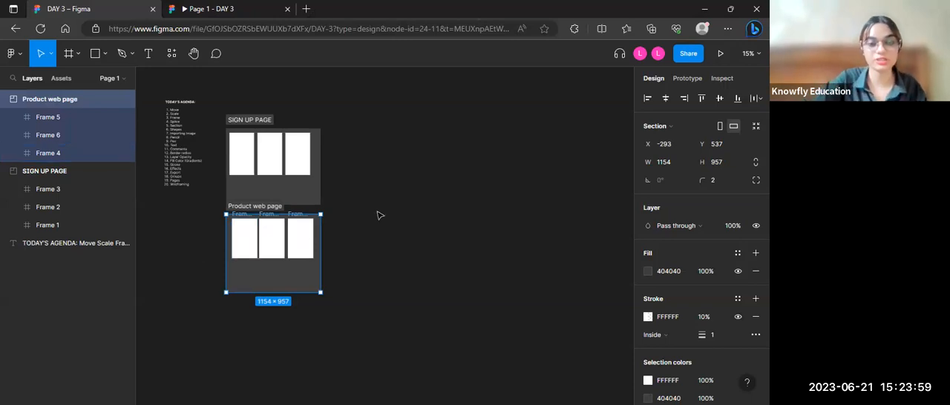
scroll(376, 215, up, 2)
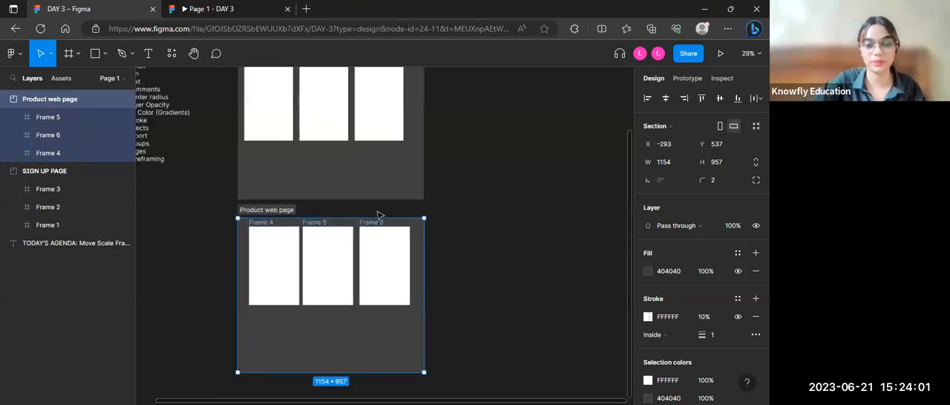
scroll(376, 216, up, 1)
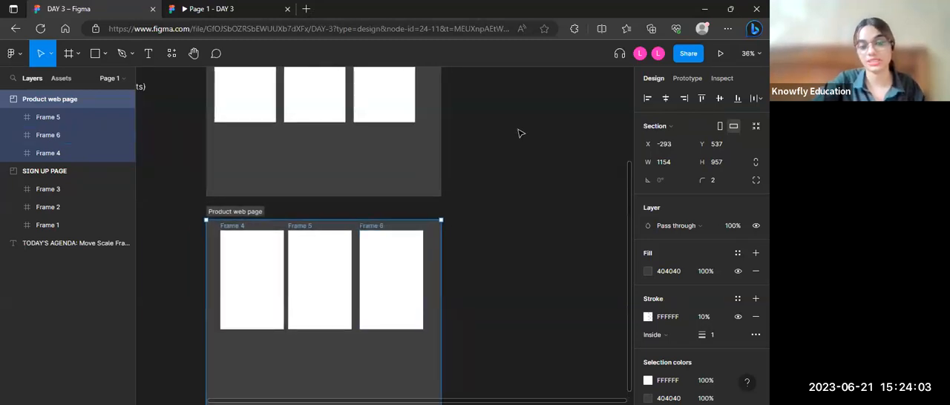
scroll(520, 134, up, 3)
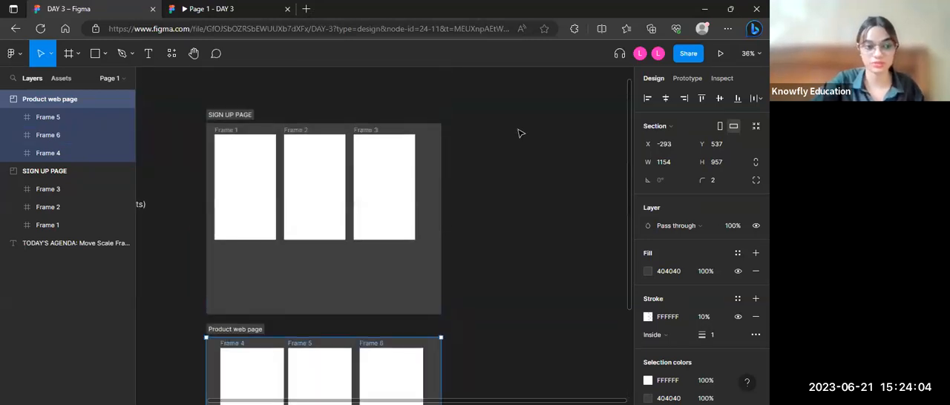
click(4, 101)
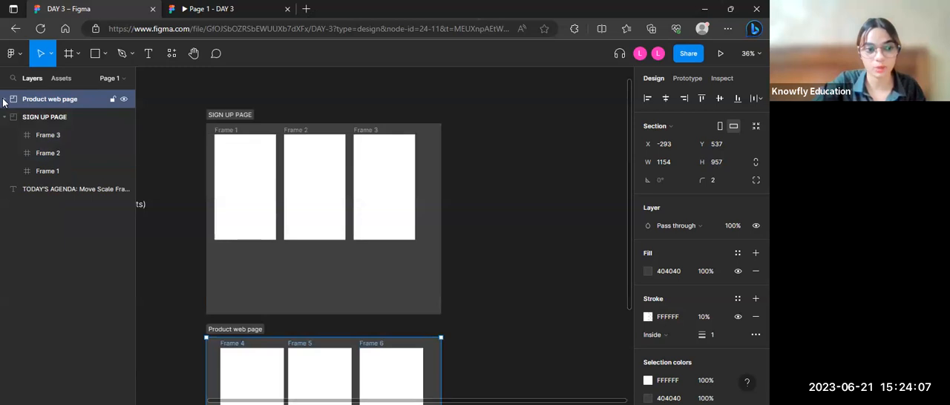
click(5, 116)
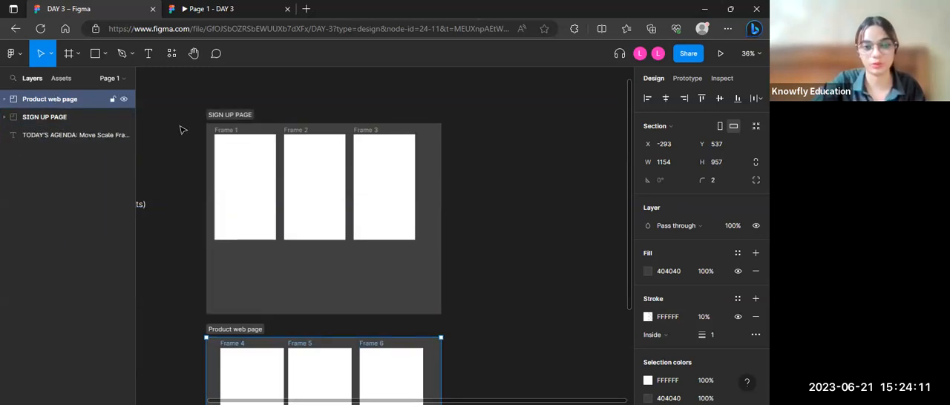
scroll(182, 130, down, 2)
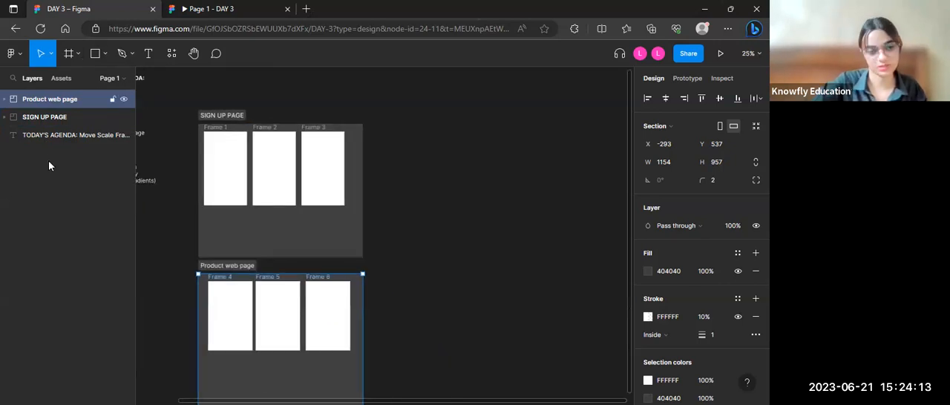
scroll(184, 127, down, 2)
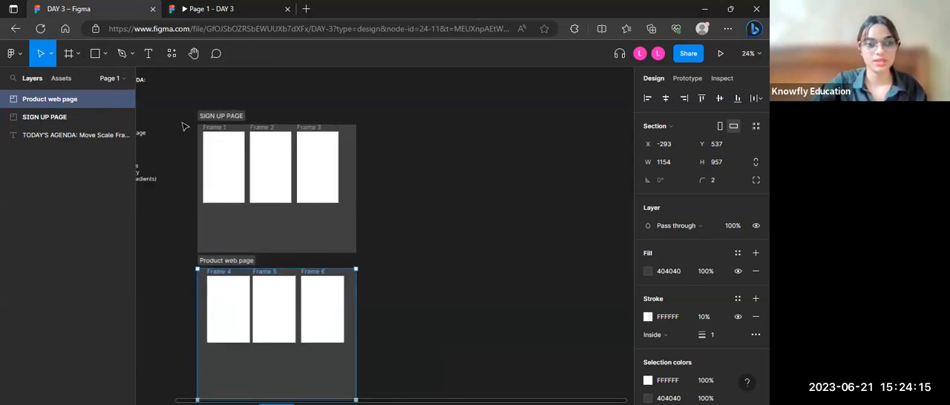
scroll(185, 127, left, 3)
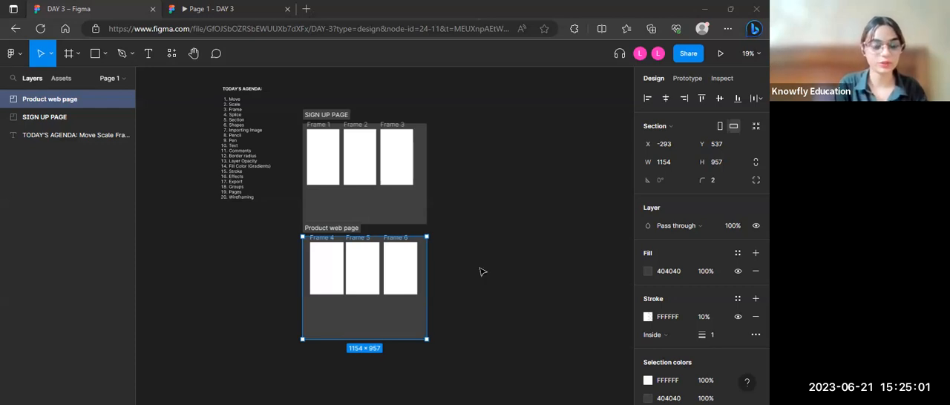
click(343, 364)
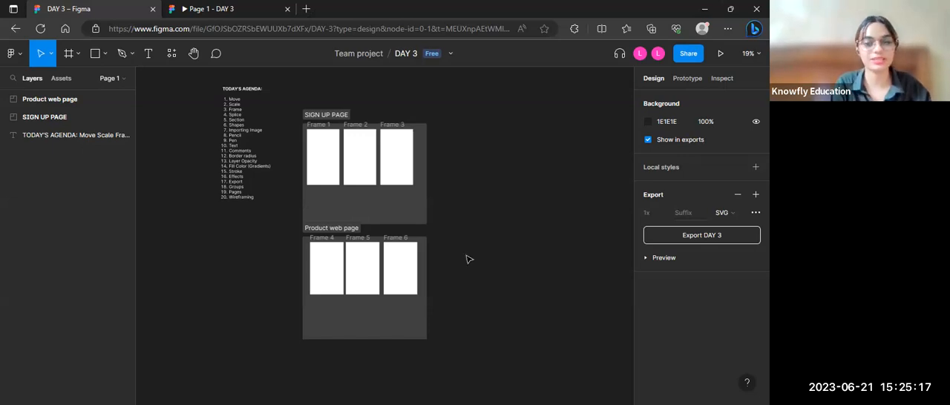
Step: Delete the three frames inside the Product web page section
scroll(467, 259, up, 5)
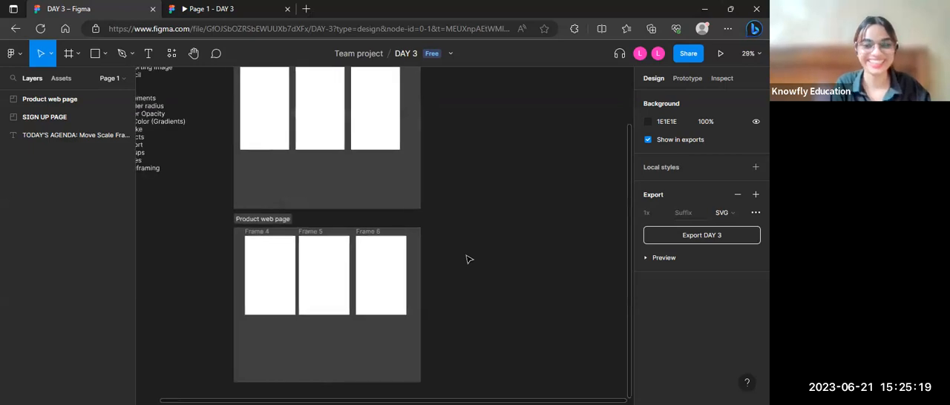
scroll(467, 258, up, 5)
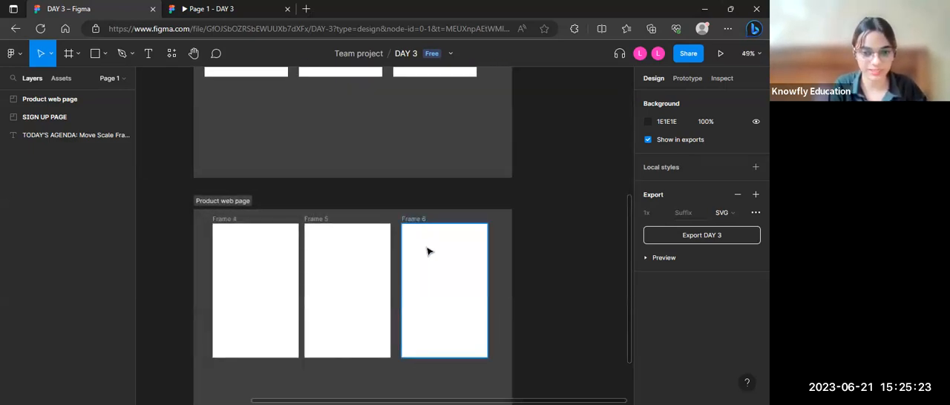
click(428, 251)
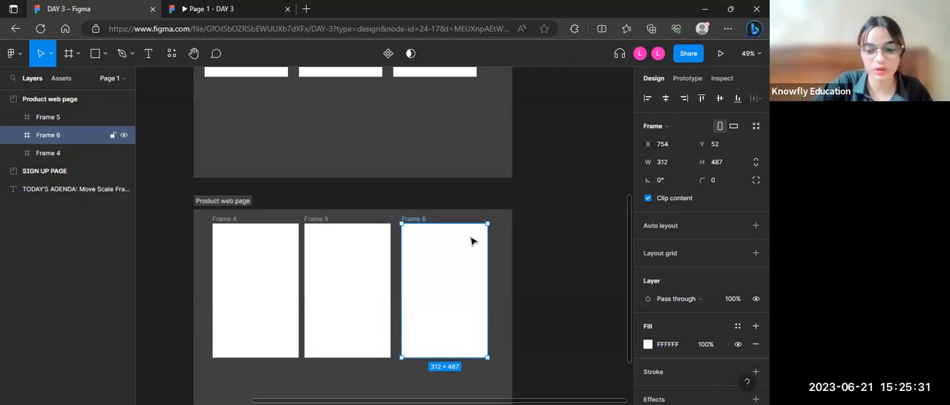
key(Delete)
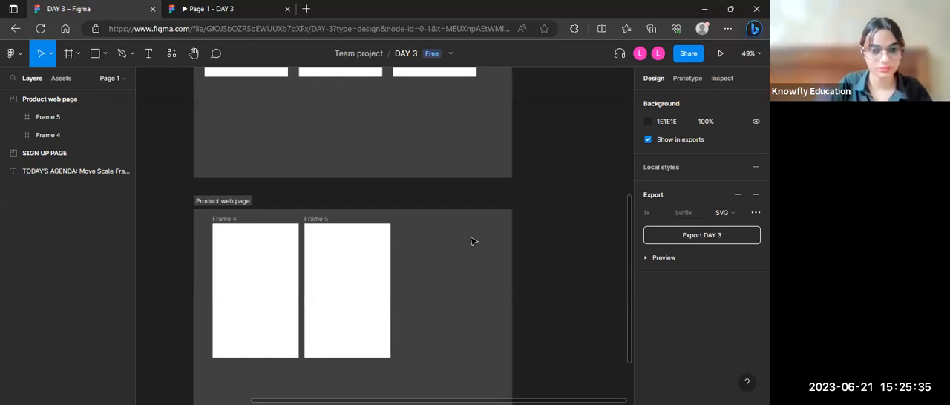
click(321, 285)
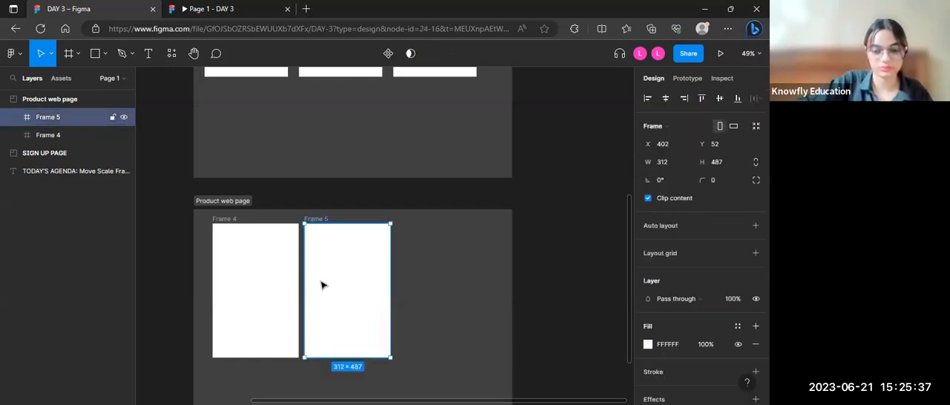
key(Delete)
click(283, 284)
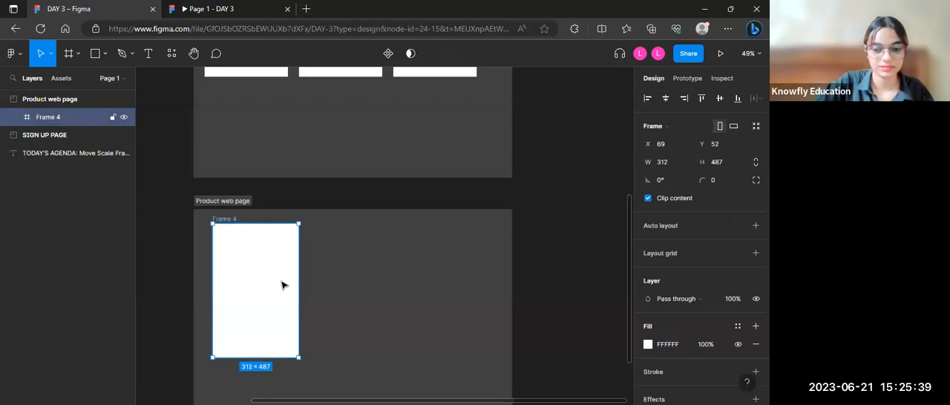
key(Delete)
Step: Delete the Product web page section and the SIGN UP PAGE section with its frames from the canvas
scroll(282, 285, down, 5)
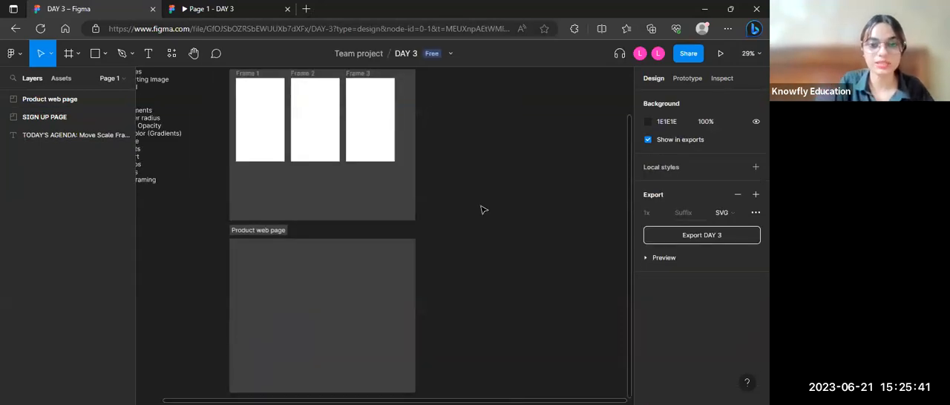
scroll(483, 210, up, 2)
drag(231, 101, 434, 327)
drag(436, 393, 459, 319)
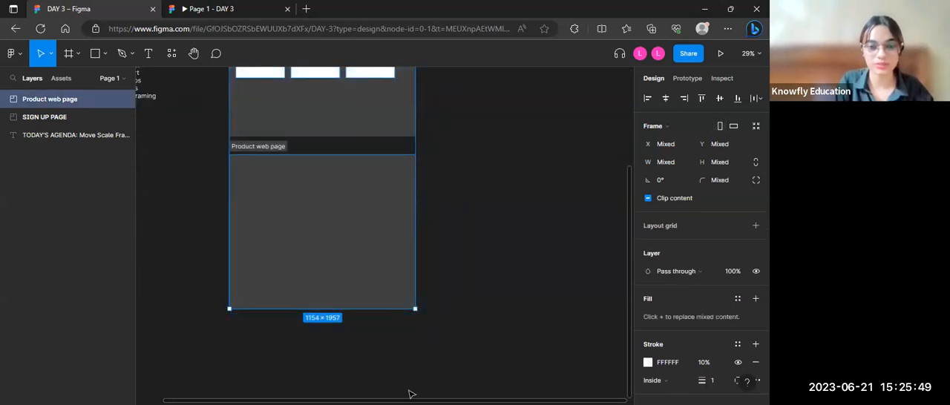
key(Delete)
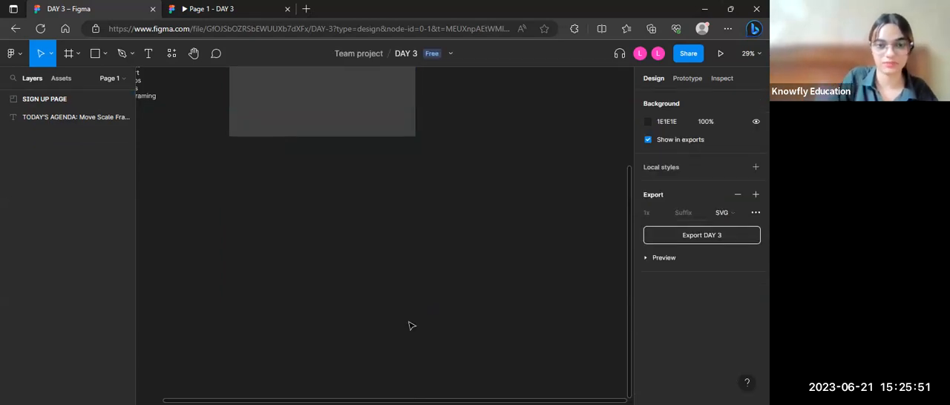
scroll(409, 324, down, 3)
drag(337, 296, 433, 157)
key(Delete)
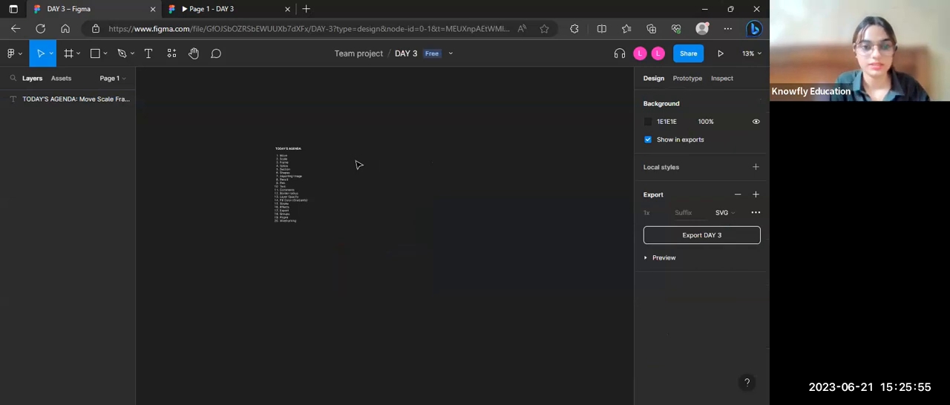
Step: Correct the spelling of item 4 in the agenda text to "Slice"
scroll(356, 165, up, 5)
scroll(356, 163, left, 5)
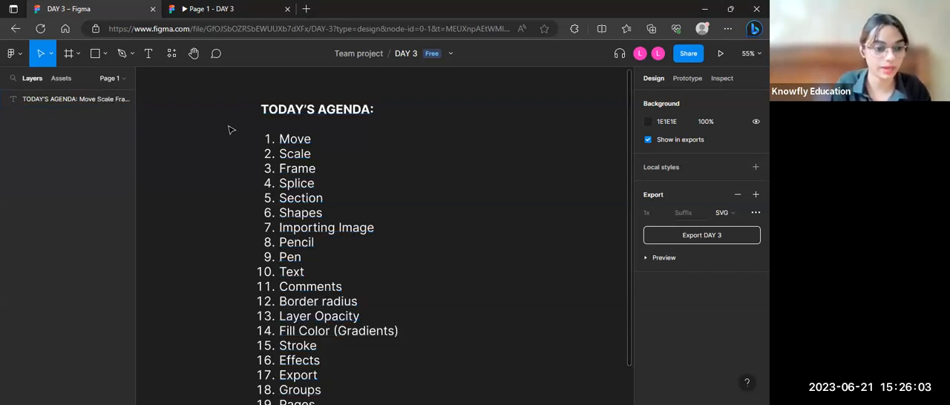
click(292, 187)
double_click(291, 184)
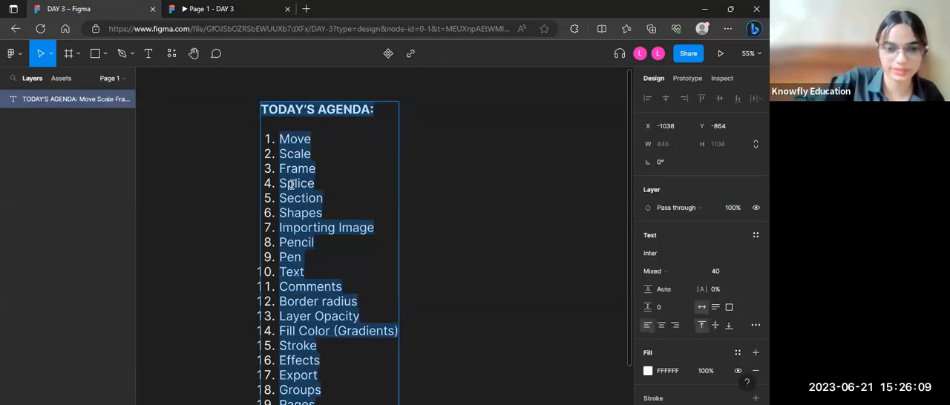
click(442, 151)
key(Escape)
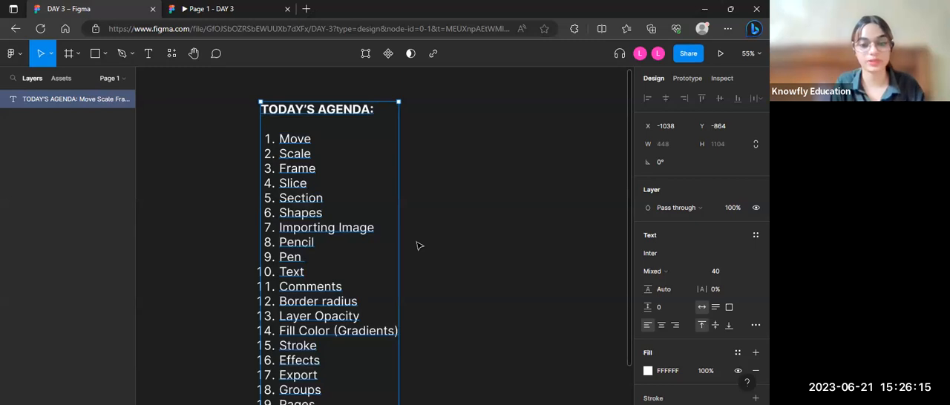
scroll(418, 246, down, 5)
scroll(418, 246, down, 2)
scroll(418, 245, right, 4)
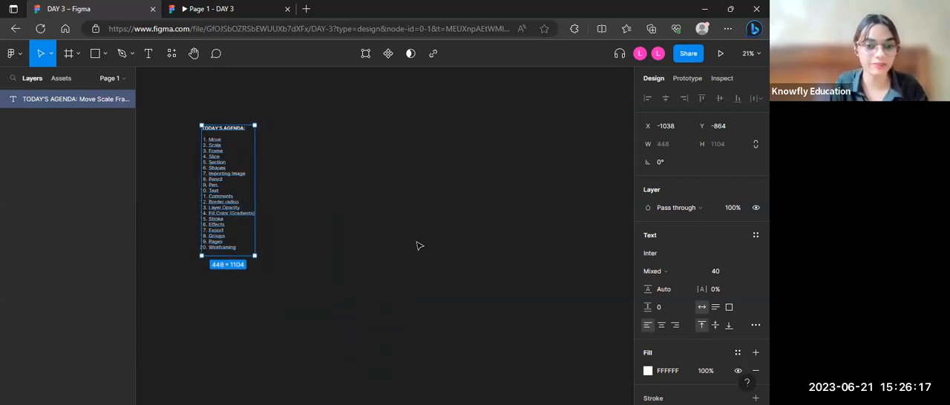
scroll(418, 245, up, 3)
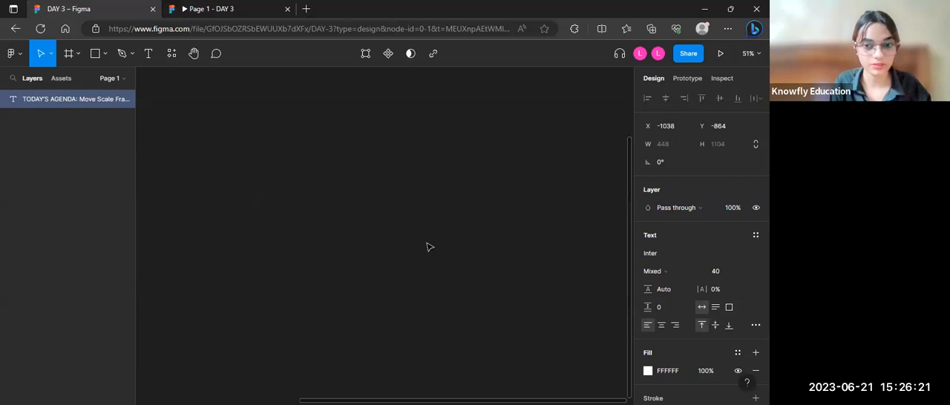
scroll(317, 214, down, 2)
scroll(316, 214, up, 1)
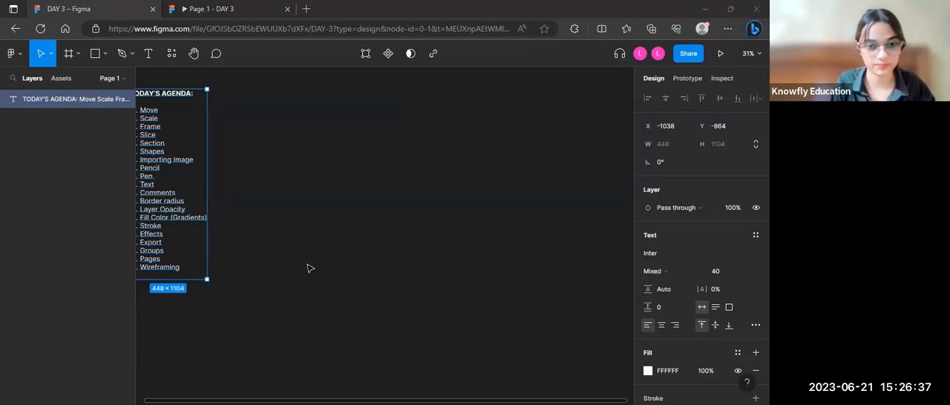
scroll(310, 269, down, 2)
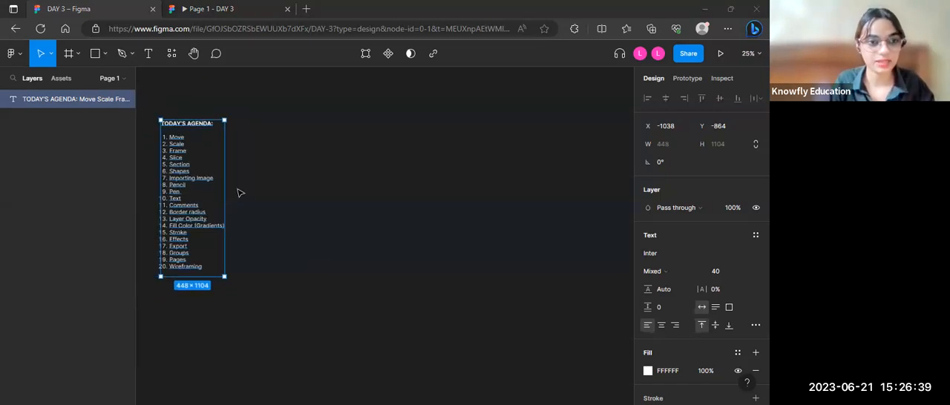
Step: Draw a nearly circular ellipse about 1178 high beside the agenda list
click(76, 52)
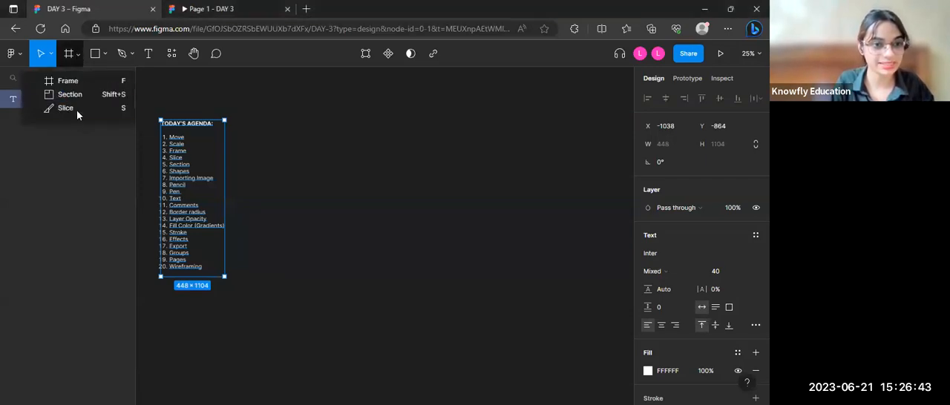
click(95, 53)
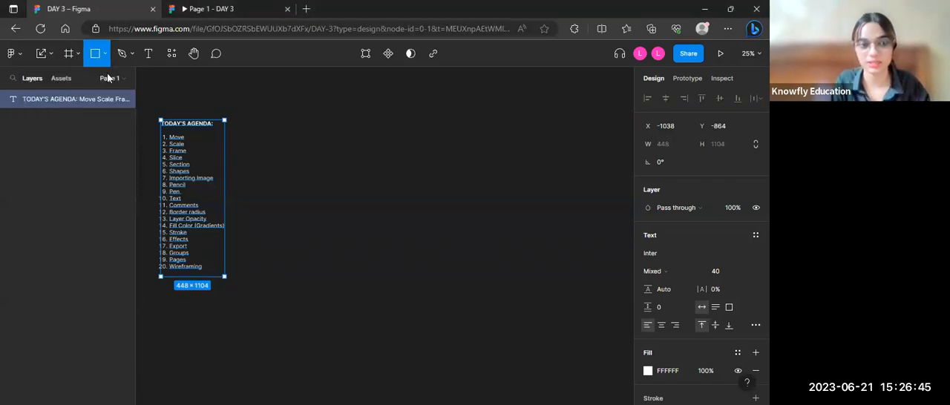
click(105, 54)
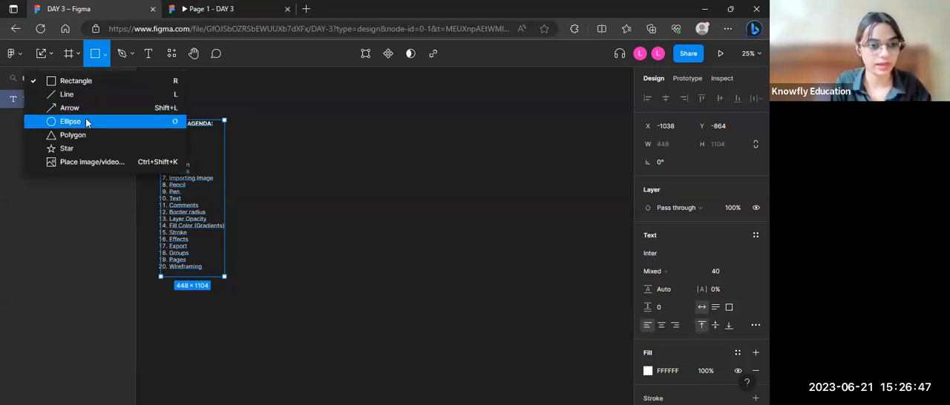
click(78, 121)
mouse_move(300, 119)
mouse_down()
mouse_move(475, 272)
mouse_move(466, 287)
mouse_up()
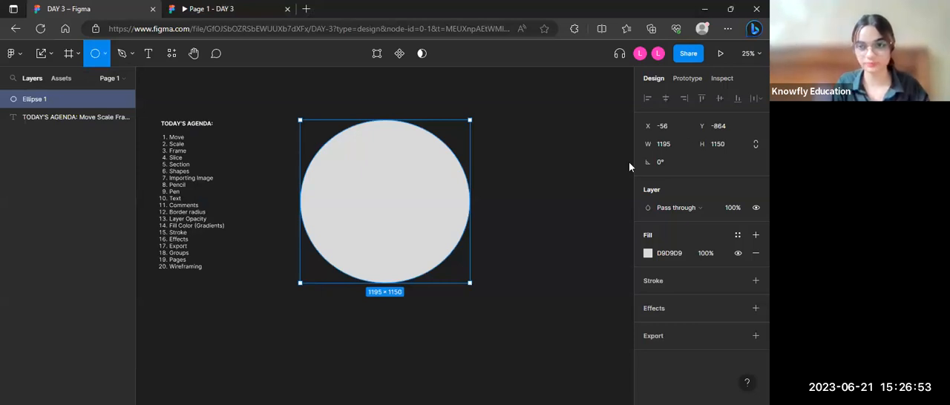
Step: Set the ellipse's width to 1178 and move it slightly to about X -24, Y -901
click(675, 146)
text(11)
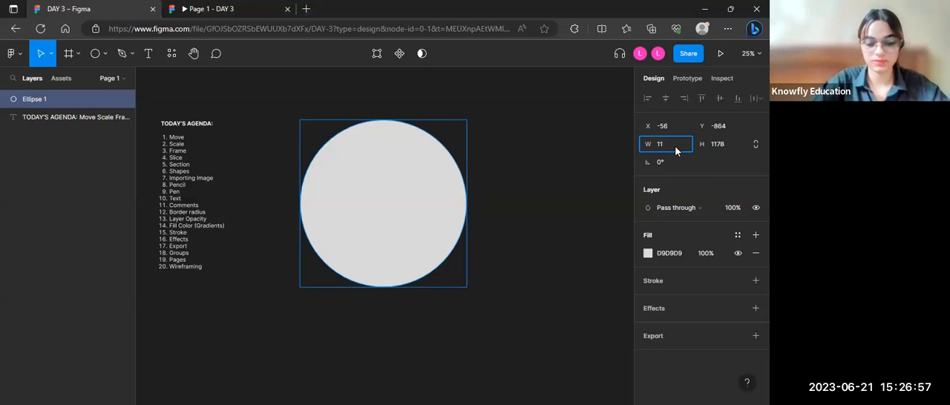
text(78)
key(Return)
click(384, 161)
drag(386, 159, 371, 153)
key(Escape)
click(385, 252)
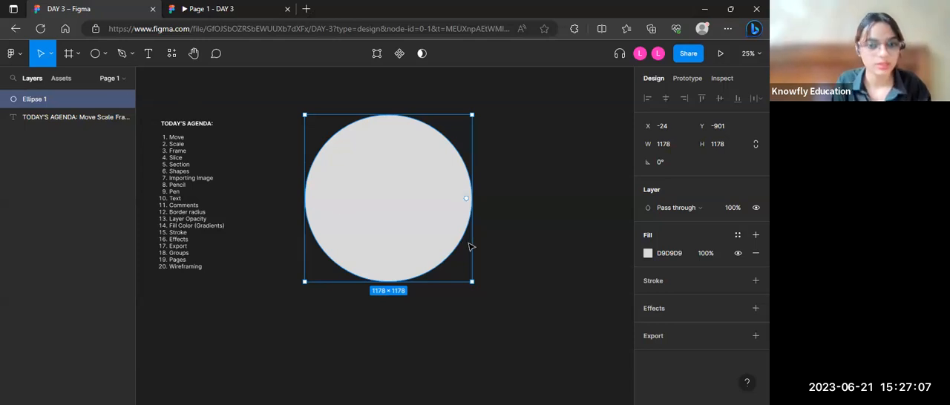
Step: Change the circle's solid fill to a dark red and deselect it
click(650, 253)
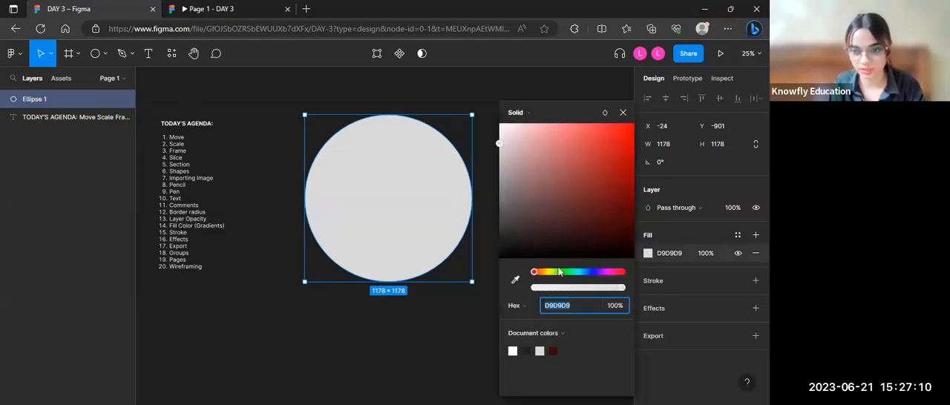
click(618, 211)
click(472, 267)
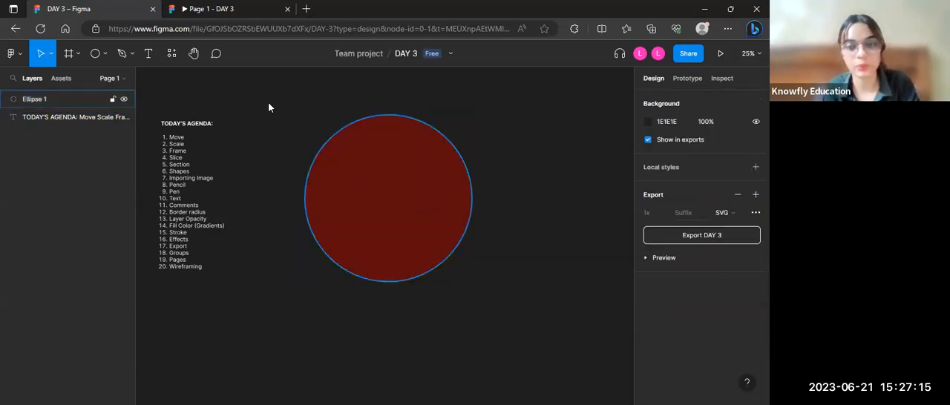
Step: Move the dark red circle slightly down to about X -28, Y -864
drag(362, 200, 340, 180)
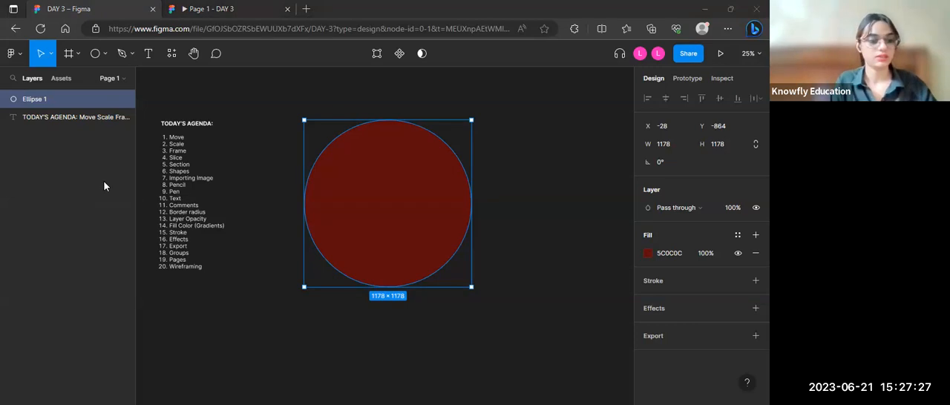
click(79, 53)
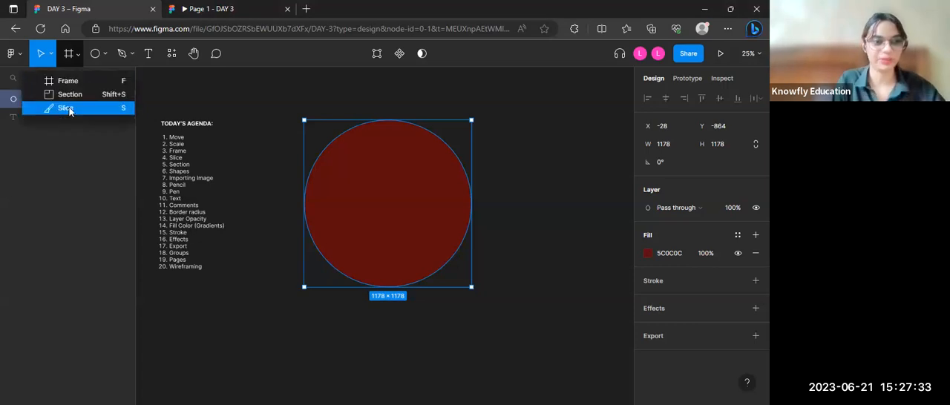
click(65, 108)
drag(265, 92, 269, 93)
drag(358, 157, 324, 95)
key(Delete)
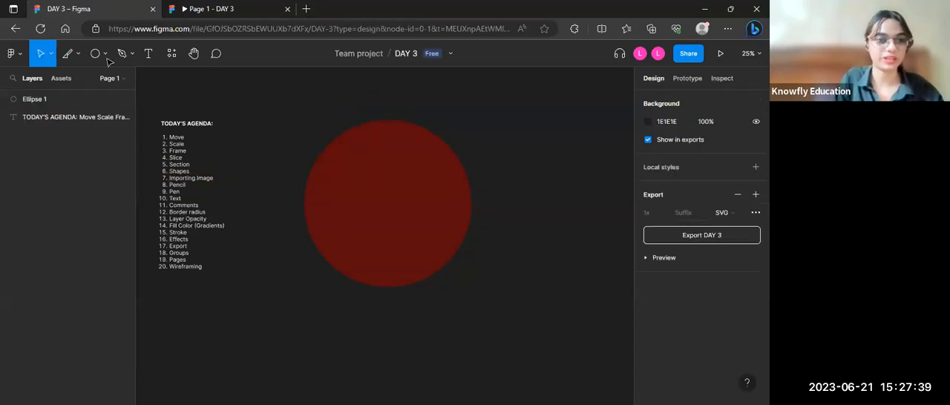
Step: Draw a slice about 795 × 1631 covering the left half of the circle
click(79, 54)
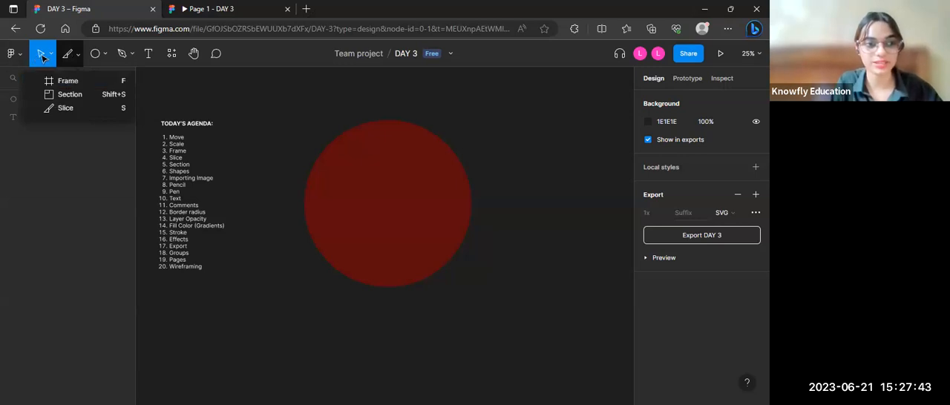
click(80, 109)
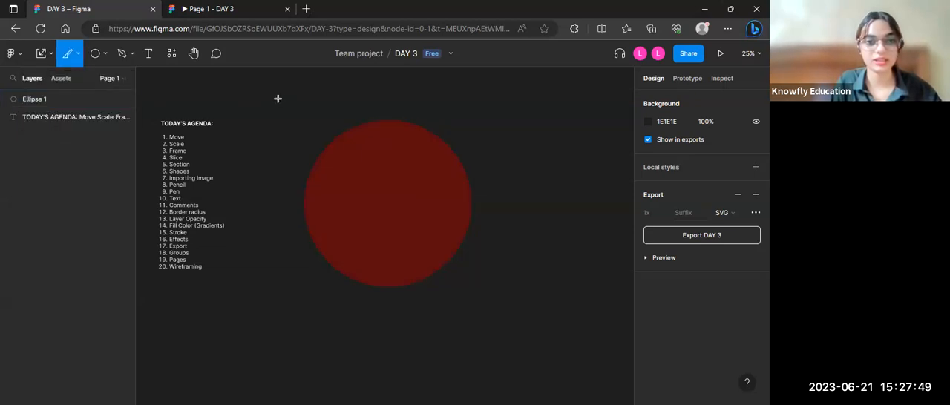
mouse_move(275, 98)
mouse_down()
mouse_move(316, 122)
mouse_move(358, 234)
mouse_up()
drag(366, 273, 389, 329)
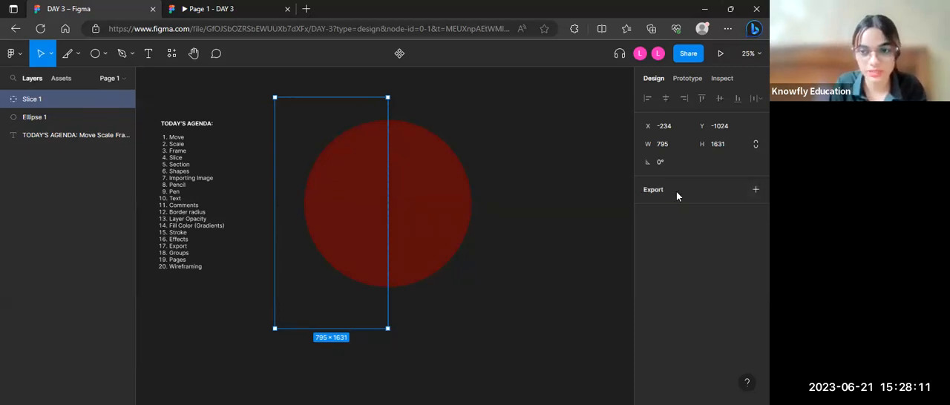
Step: Add a 1x PNG export setting to the slice and export it
click(755, 189)
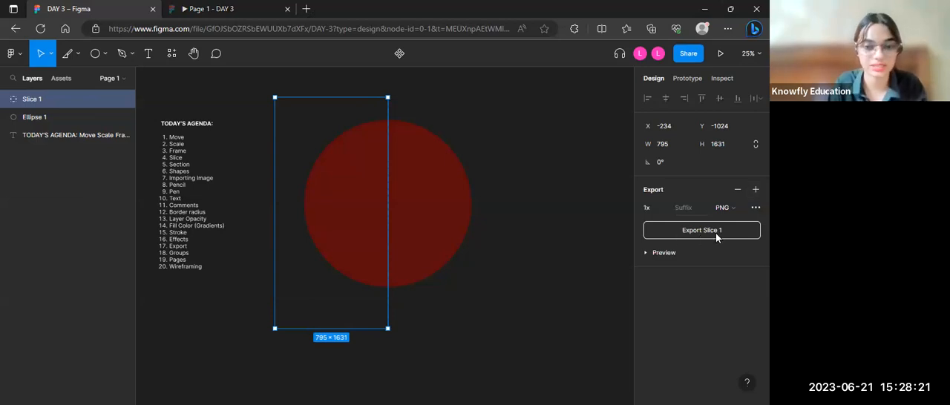
click(716, 234)
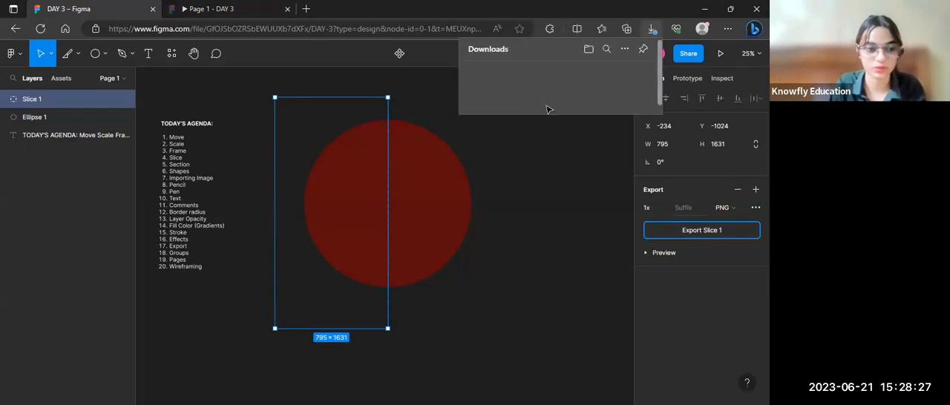
click(558, 223)
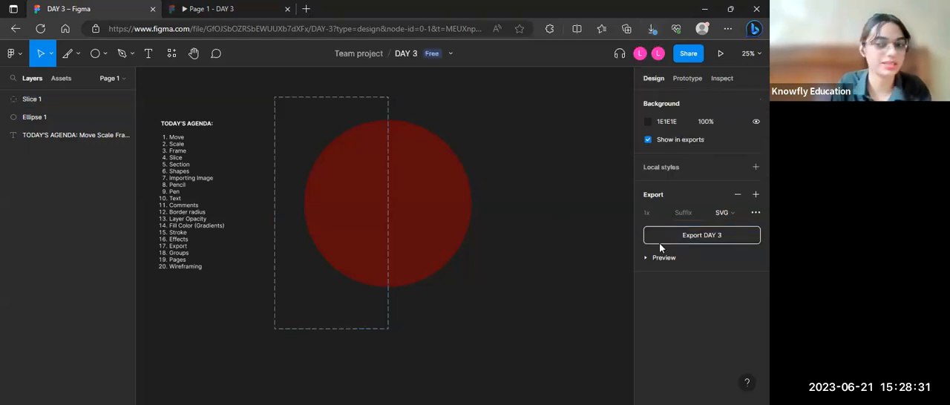
Step: Show the export preview for the page and for the slice, and delete the slice
click(644, 258)
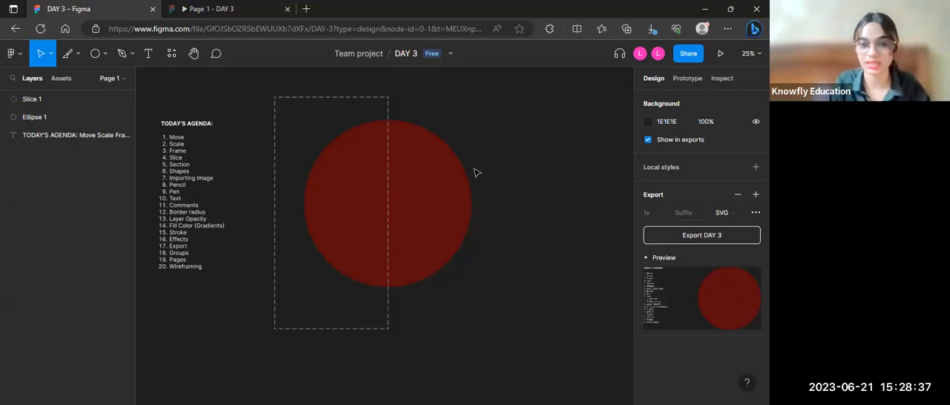
click(11, 104)
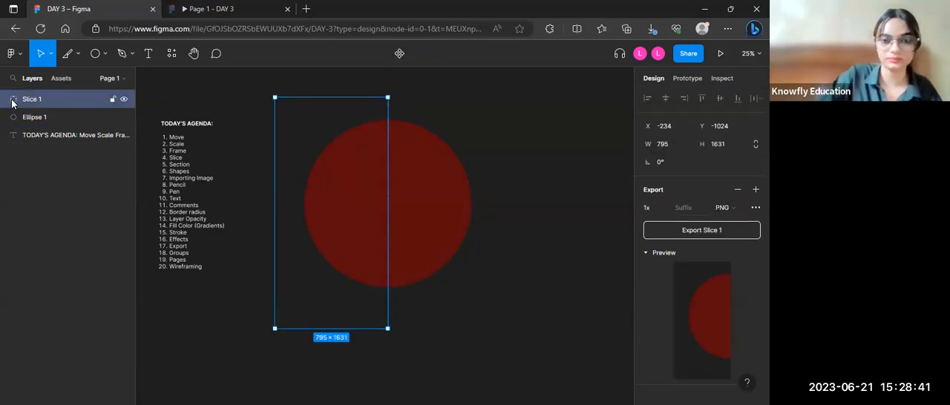
key(Delete)
Step: Move the circle to about X 1028, Y -790 and add a slice about 810 × 1671 with PNG export over its left half
drag(402, 220, 509, 216)
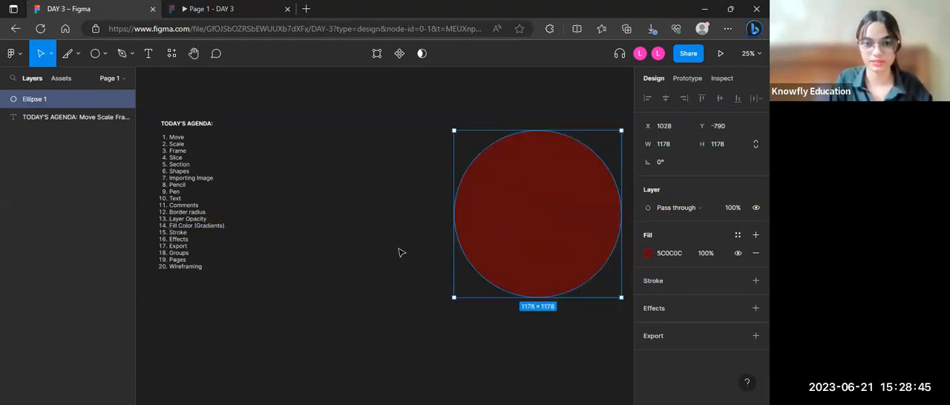
scroll(399, 252, right, 5)
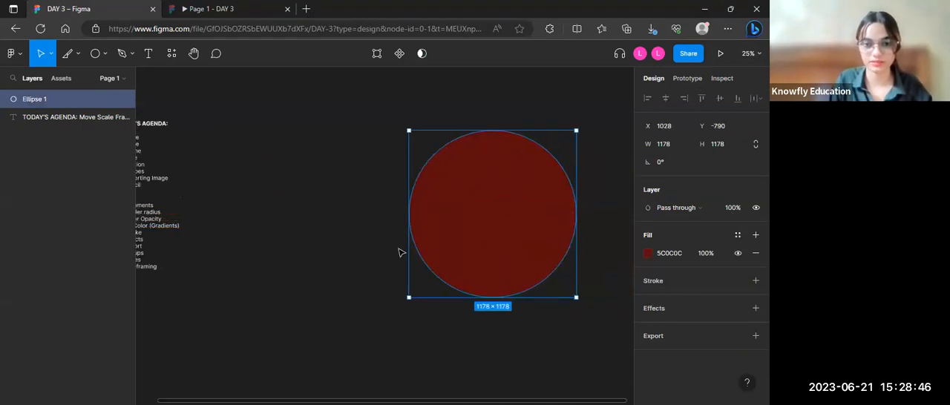
click(80, 57)
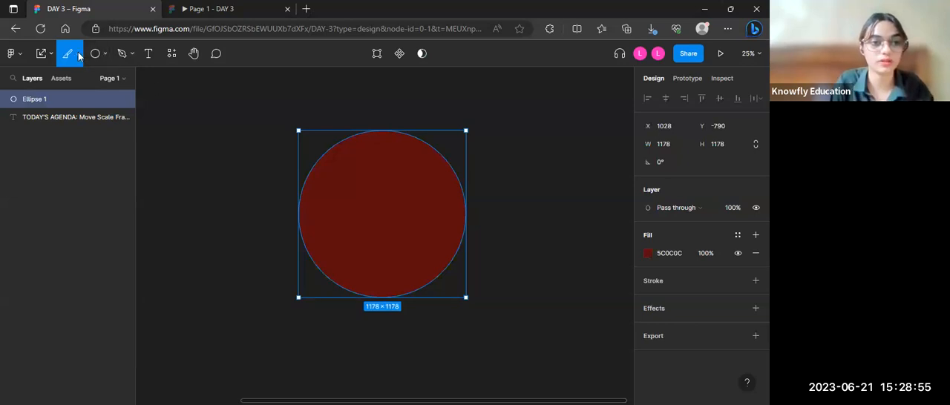
click(79, 57)
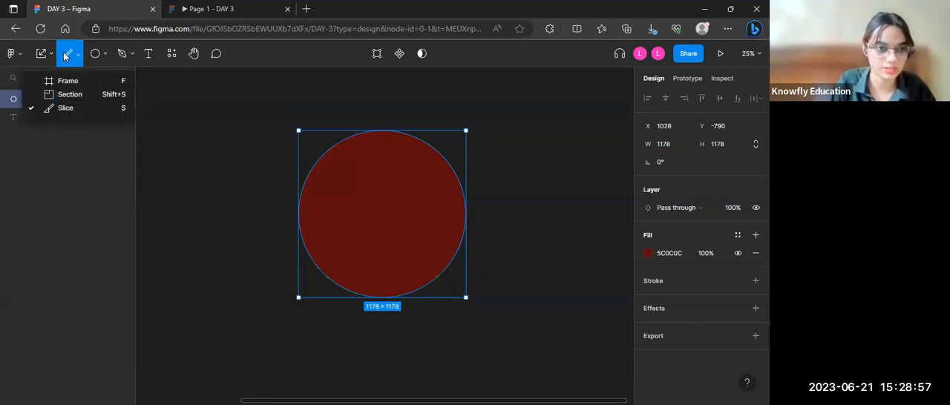
click(66, 111)
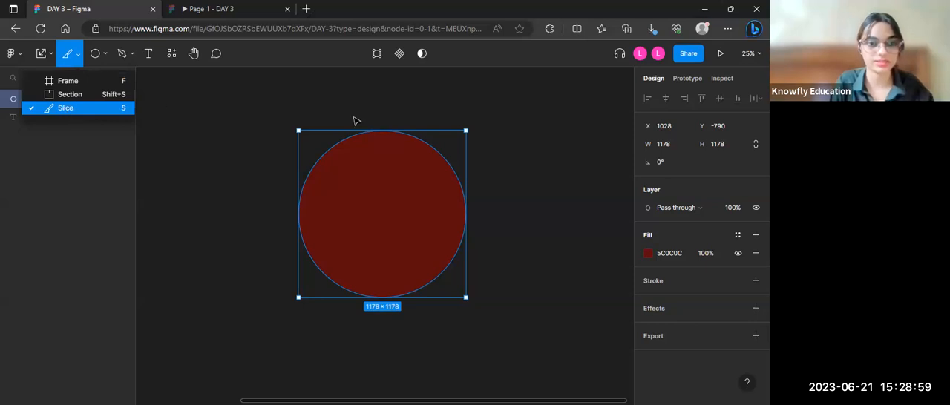
drag(263, 100, 378, 337)
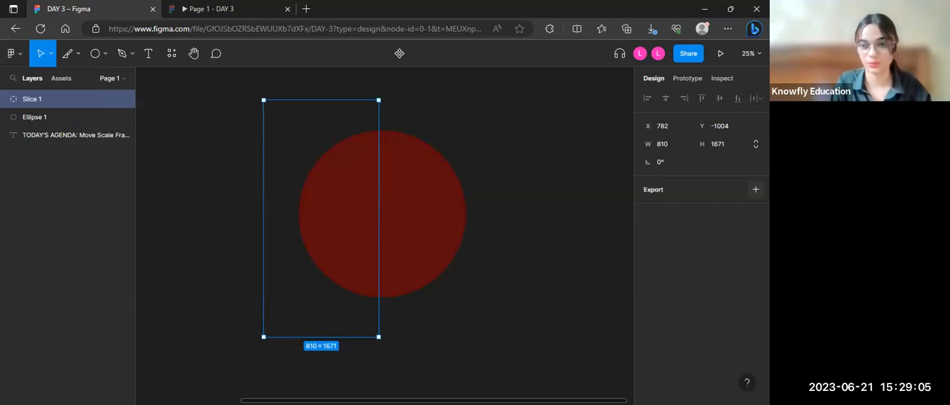
click(755, 190)
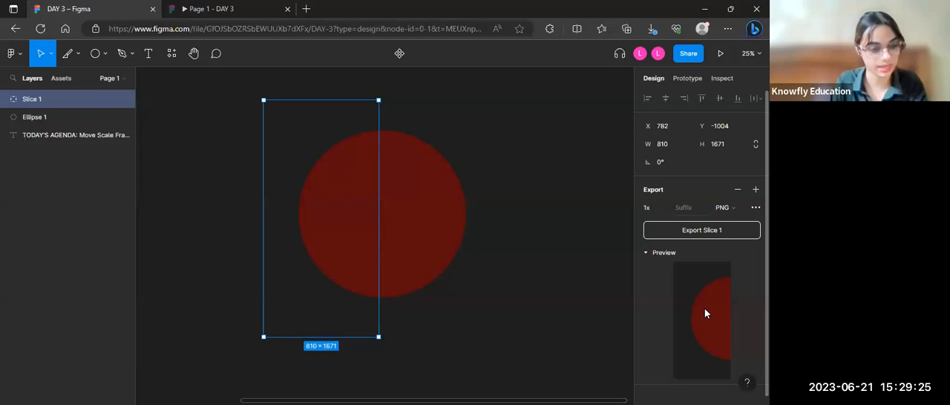
Step: Delete the slice and the dark red circle from the page
click(554, 264)
click(30, 99)
key(Delete)
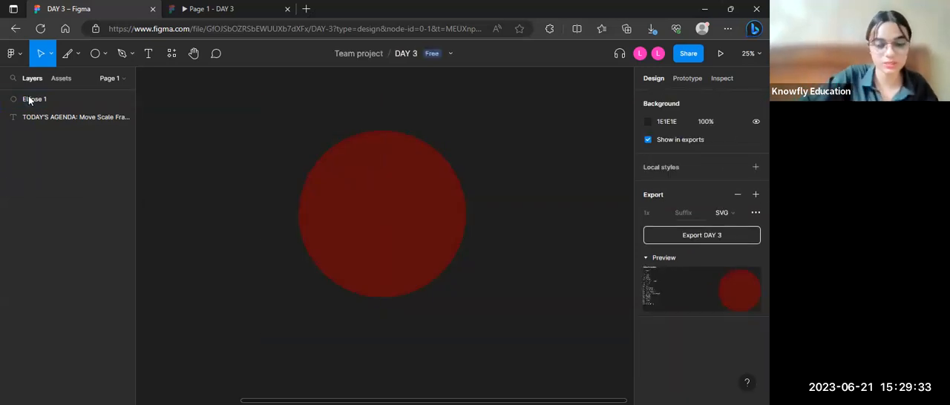
click(358, 241)
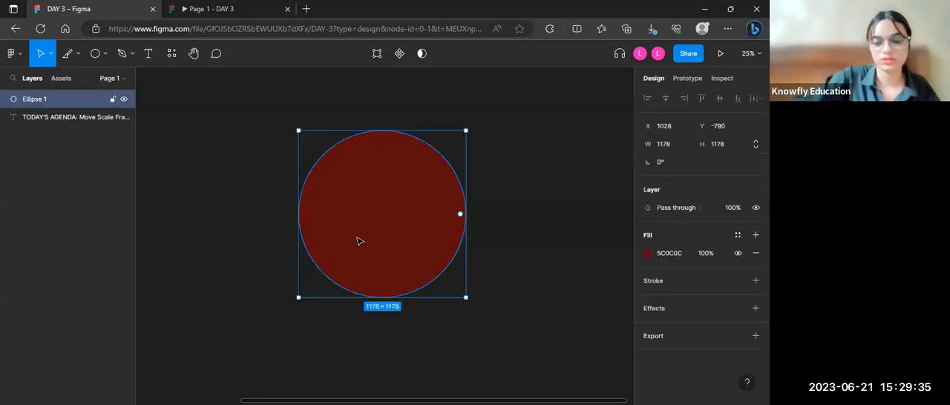
key(Delete)
Step: Collapse the page's export preview and return to the agenda list
scroll(528, 237, down, 2)
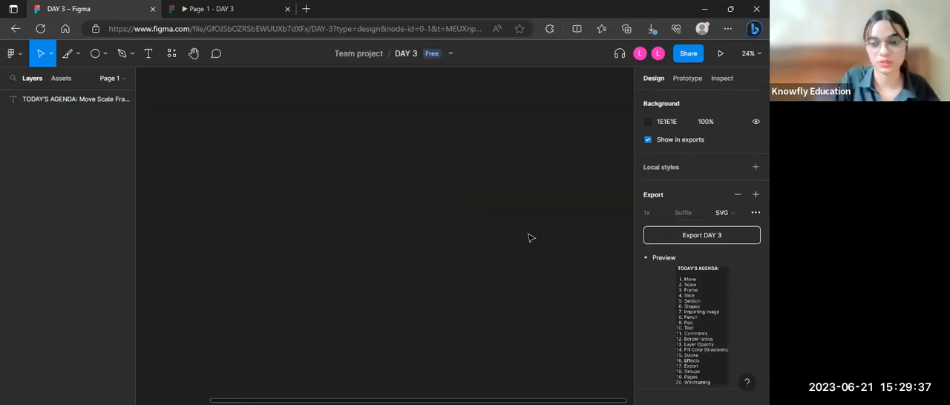
scroll(490, 210, down, 2)
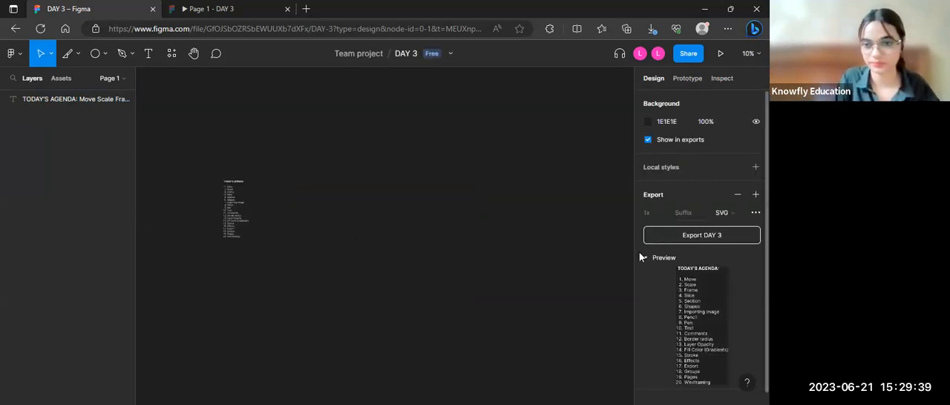
click(645, 257)
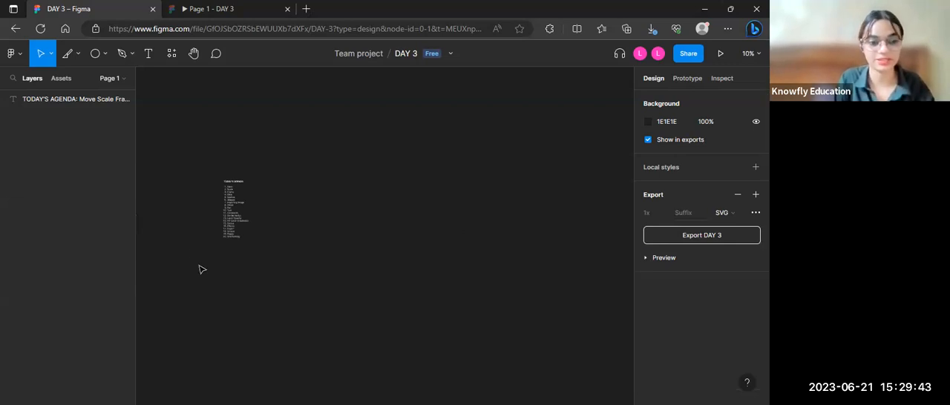
scroll(200, 270, up, 3)
scroll(237, 252, up, 1)
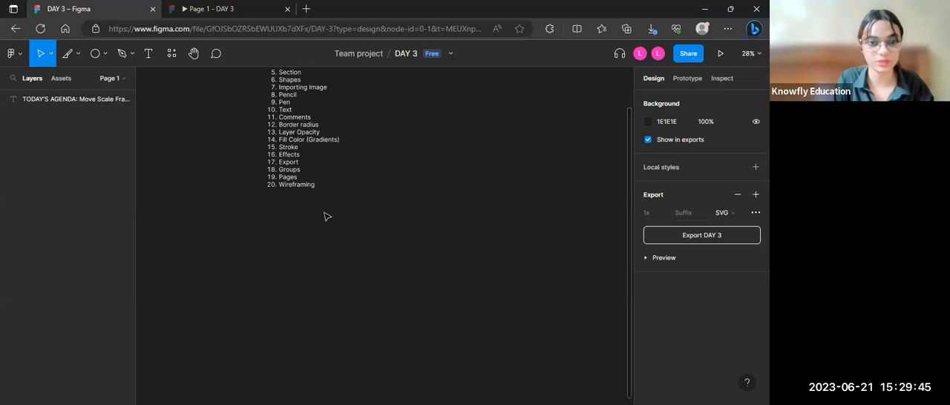
scroll(324, 216, up, 5)
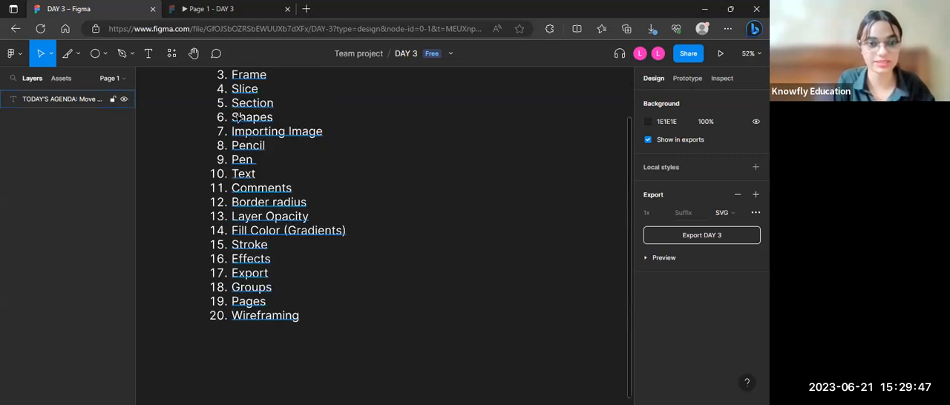
click(76, 56)
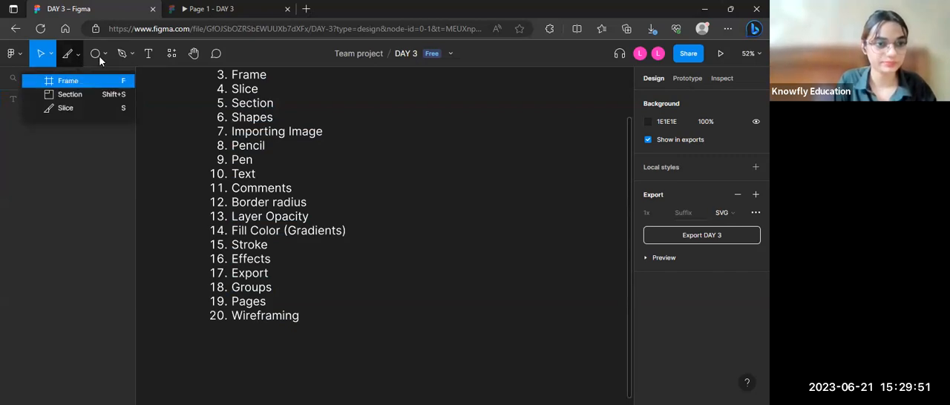
key(f)
click(102, 56)
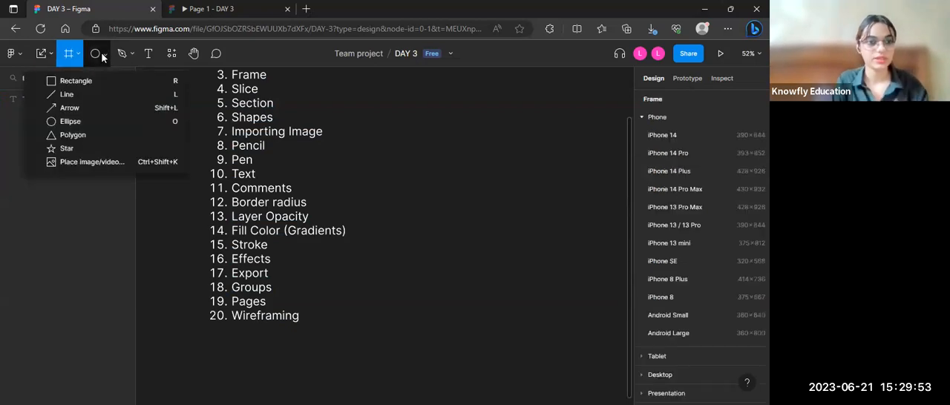
click(48, 56)
click(49, 80)
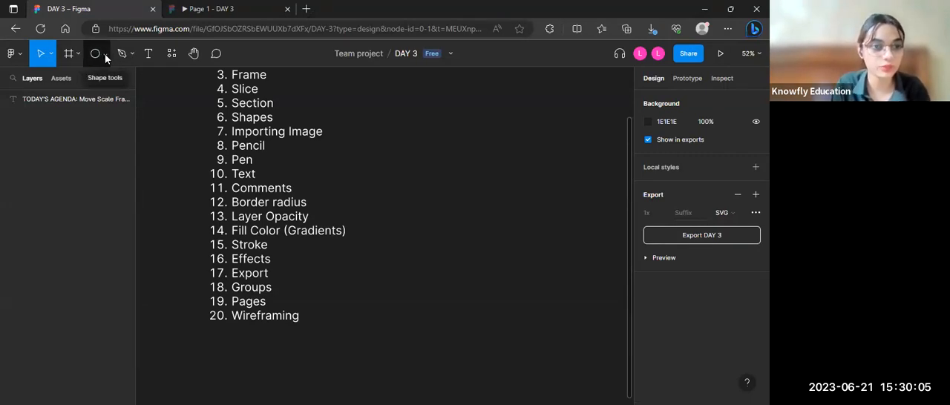
Step: Draw a rectangle about 446 × 261 beside the agenda list
click(104, 54)
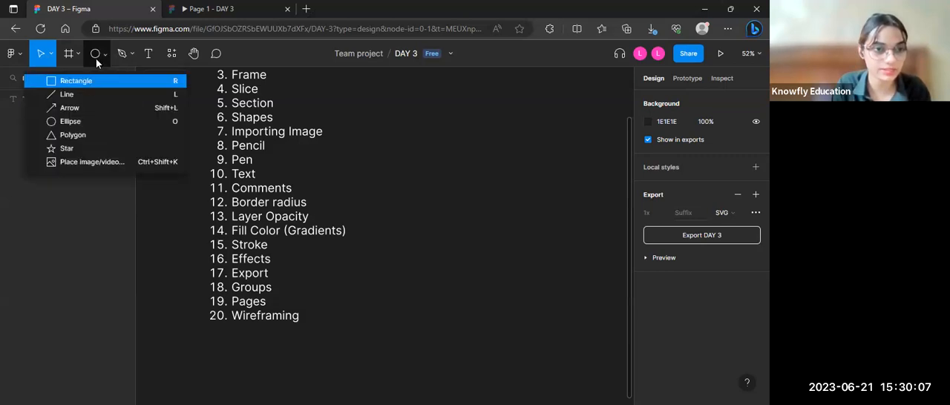
click(96, 78)
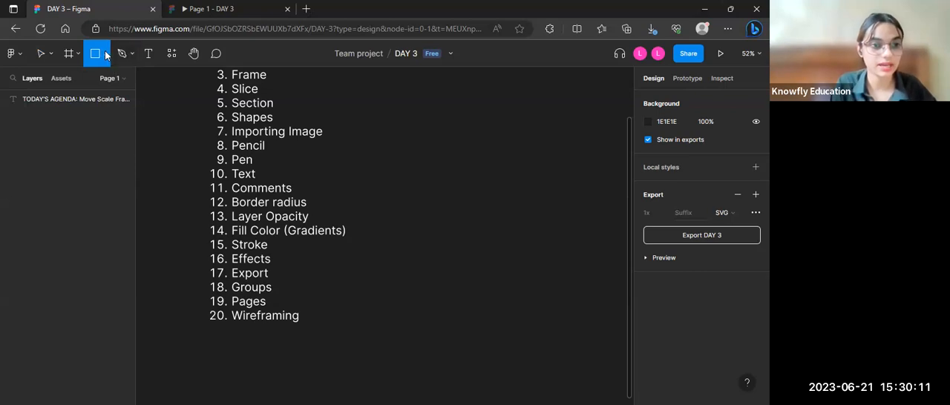
click(105, 53)
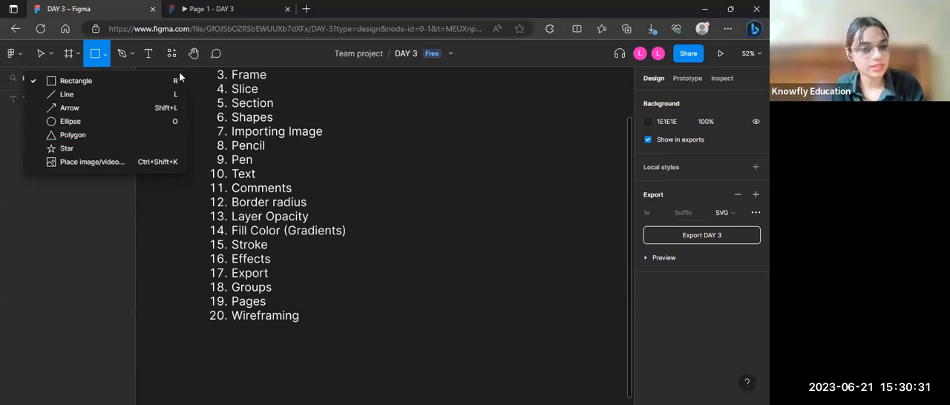
click(90, 86)
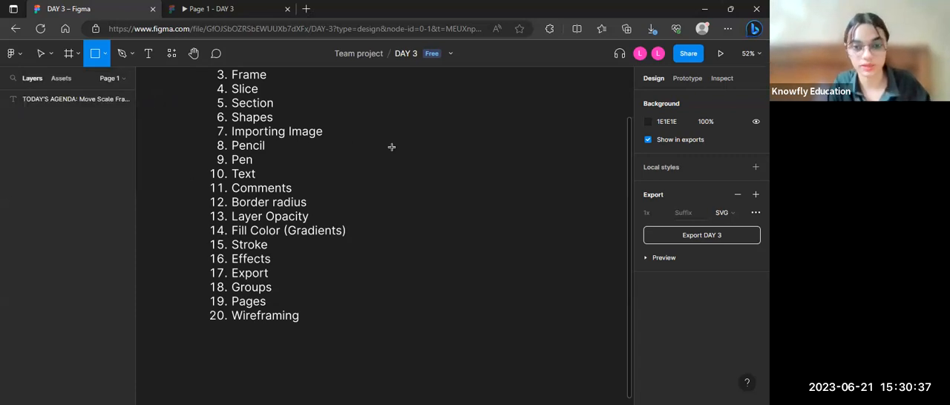
mouse_move(391, 144)
mouse_down()
mouse_move(413, 201)
mouse_move(494, 227)
mouse_move(540, 215)
mouse_move(465, 219)
mouse_move(546, 215)
mouse_move(523, 216)
mouse_up()
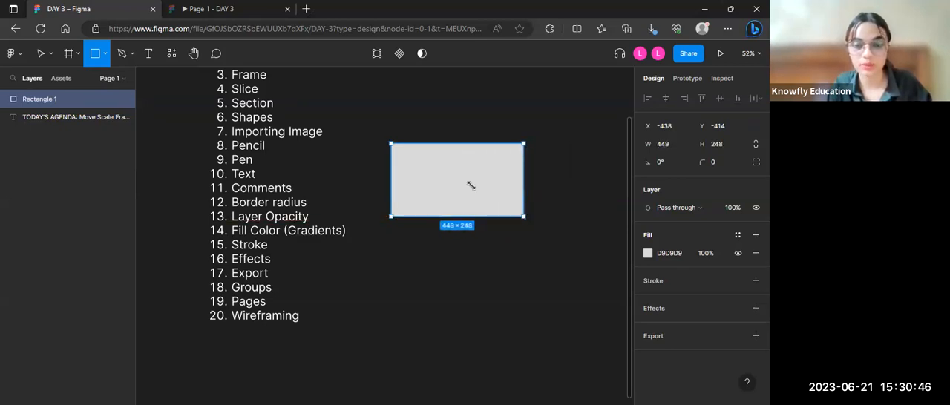
click(50, 57)
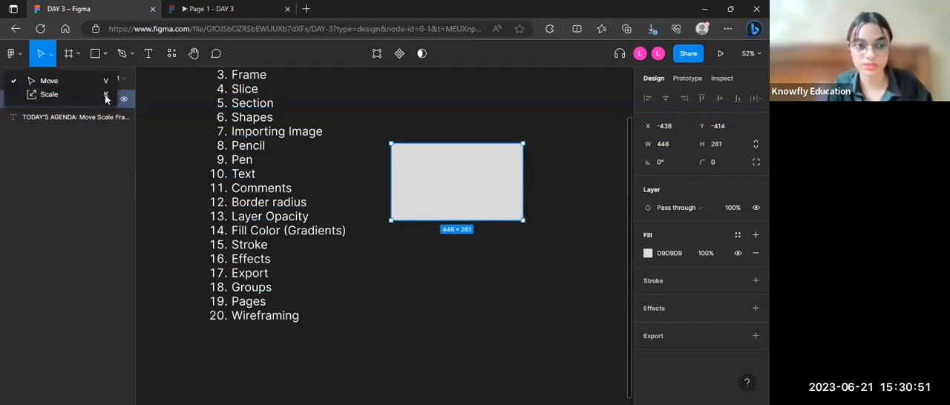
click(416, 185)
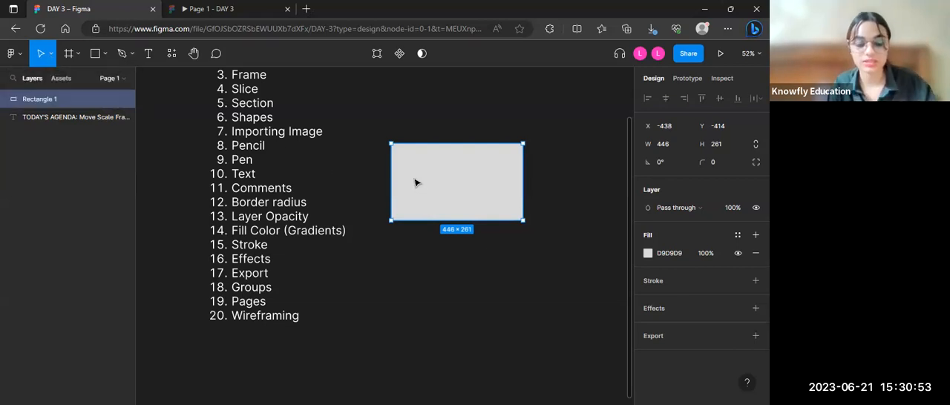
Step: Scale the rectangle beside the agenda list up proportionally to about 560 × 328 and return to the Move tool
key(k)
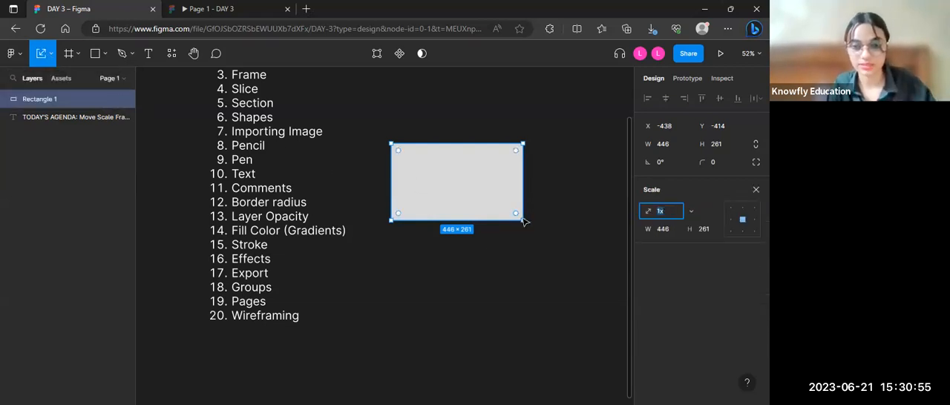
drag(522, 222, 555, 227)
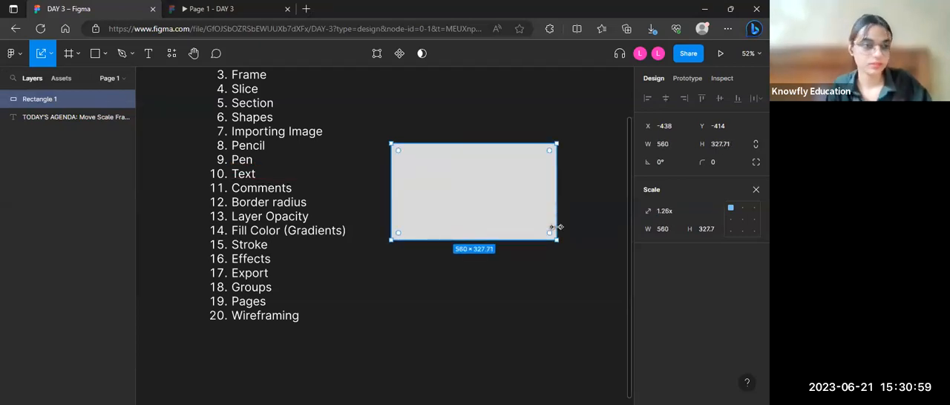
click(51, 53)
click(33, 80)
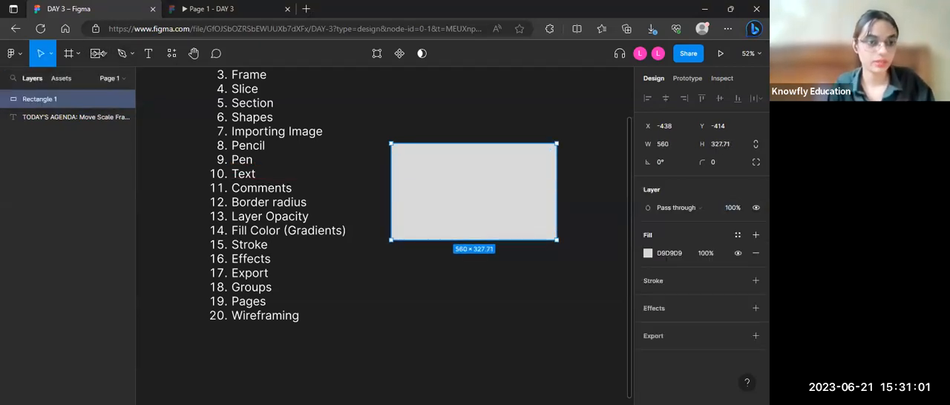
Step: Draw an ellipse about 385 × 362 below the rectangle
click(95, 53)
click(105, 53)
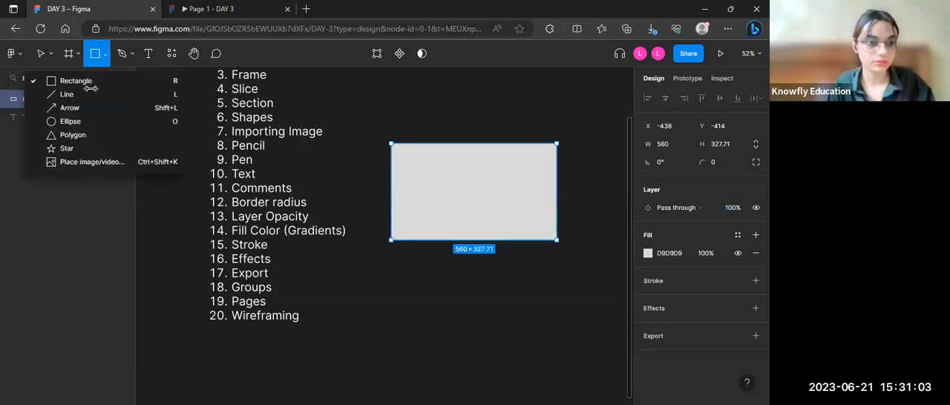
click(69, 121)
drag(398, 273, 513, 380)
Step: Draw a horizontal line about 528 long above the rectangle
click(104, 55)
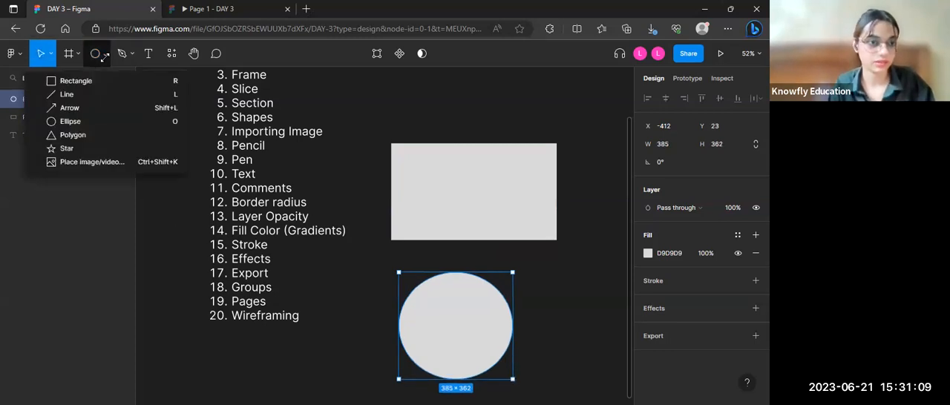
click(67, 94)
mouse_move(391, 108)
mouse_down()
mouse_move(544, 126)
mouse_move(547, 114)
mouse_up()
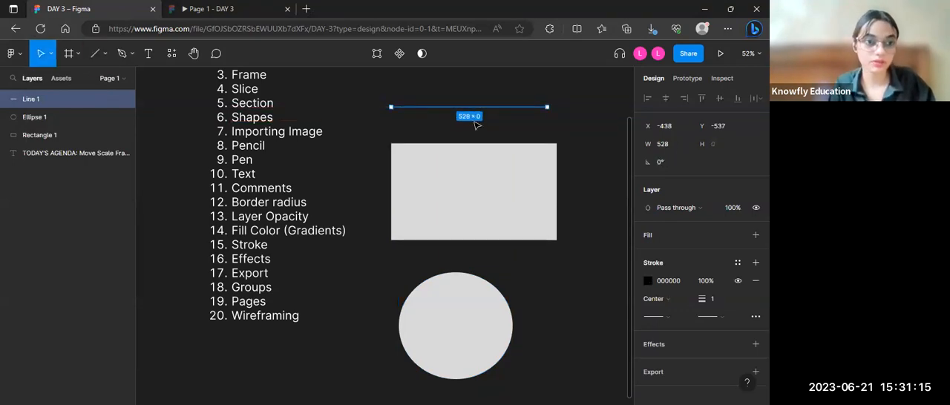
Step: Draw a horizontal arrow about 572 long above the line and set its stroke colour to white (FFFFFF)
click(104, 54)
click(86, 116)
drag(378, 78, 547, 78)
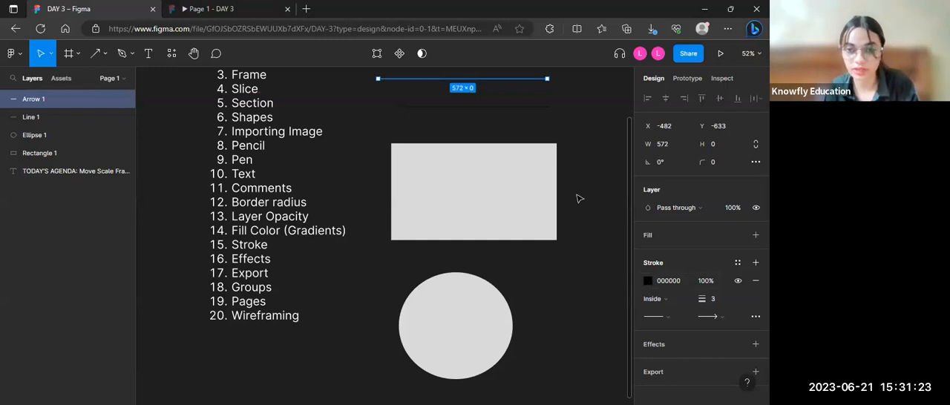
click(643, 282)
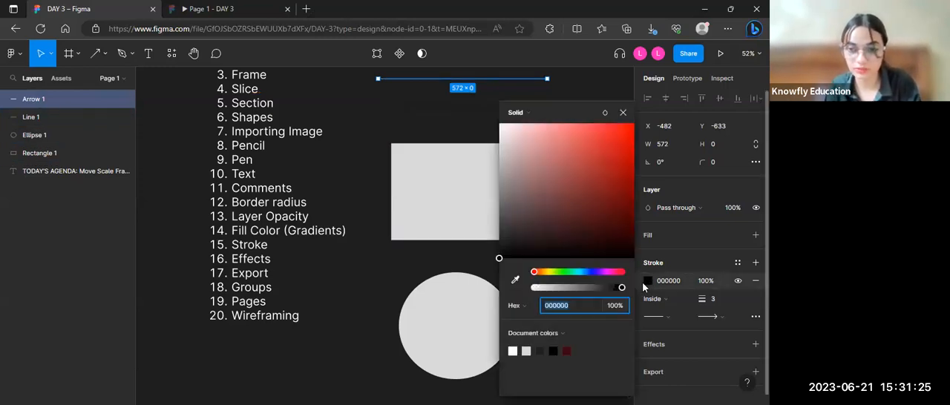
click(512, 350)
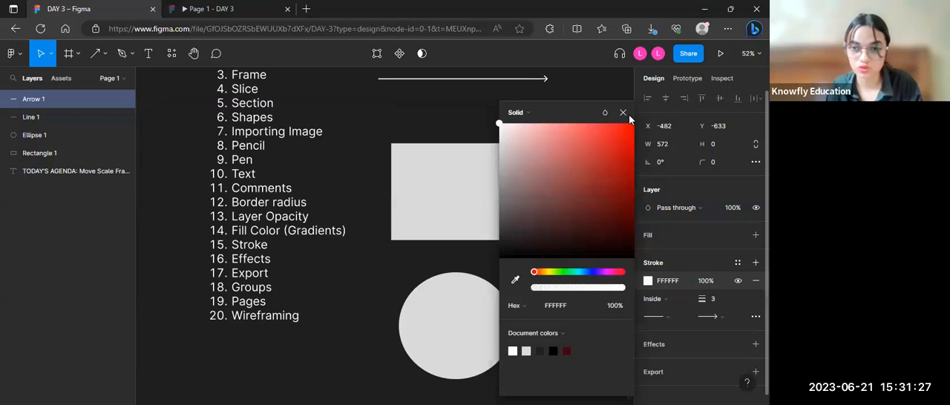
click(626, 113)
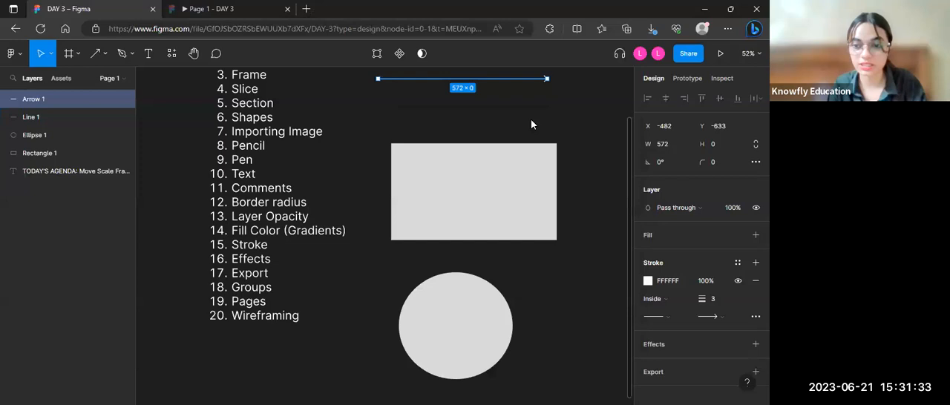
Step: Set the stroke colour of the plain line below the arrow to white (FFFFFF)
key(Tab)
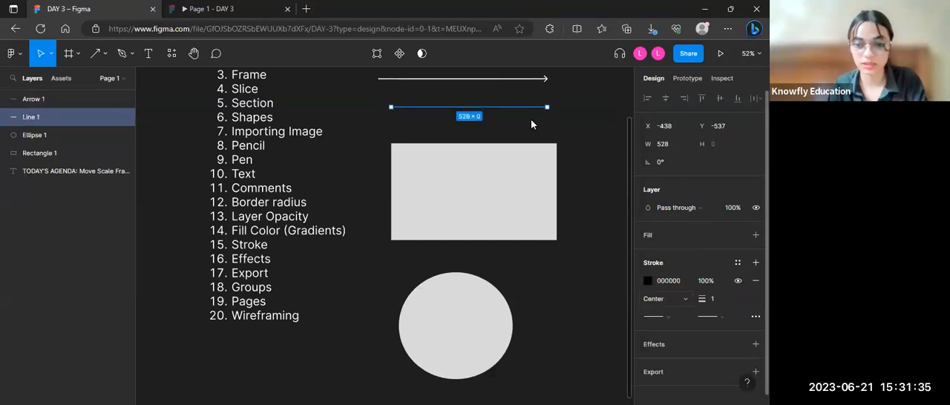
click(648, 280)
drag(500, 257, 499, 123)
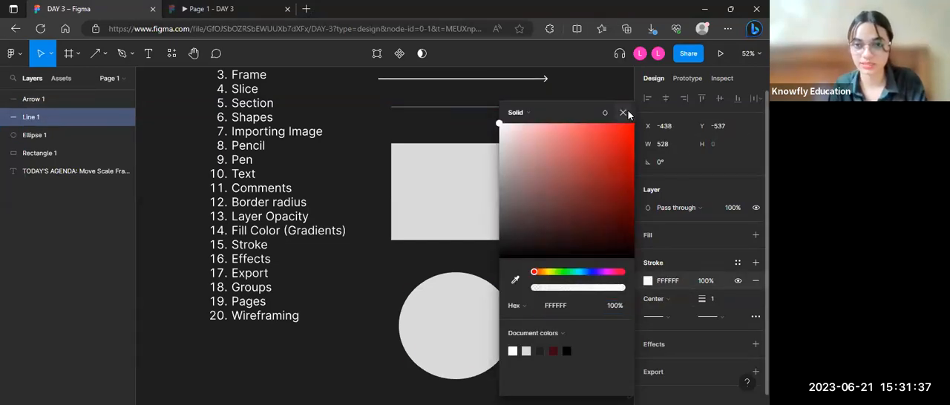
click(625, 113)
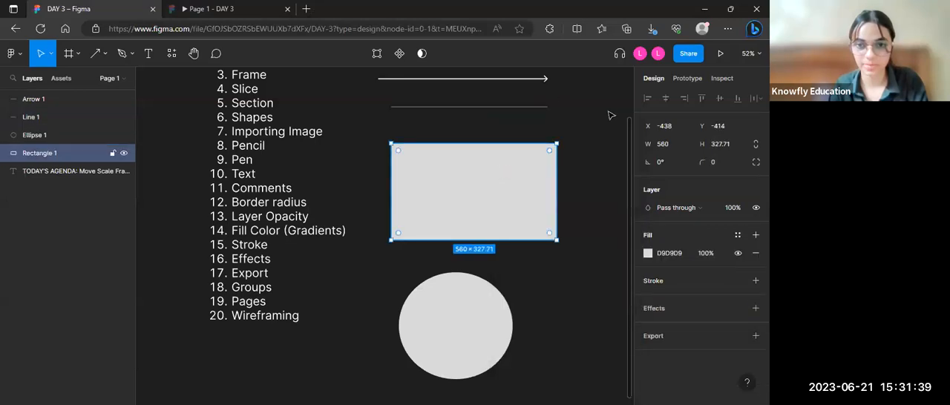
Step: Delete the arrow, line, rectangle and ellipse beside the agenda list
scroll(550, 98, down, 3)
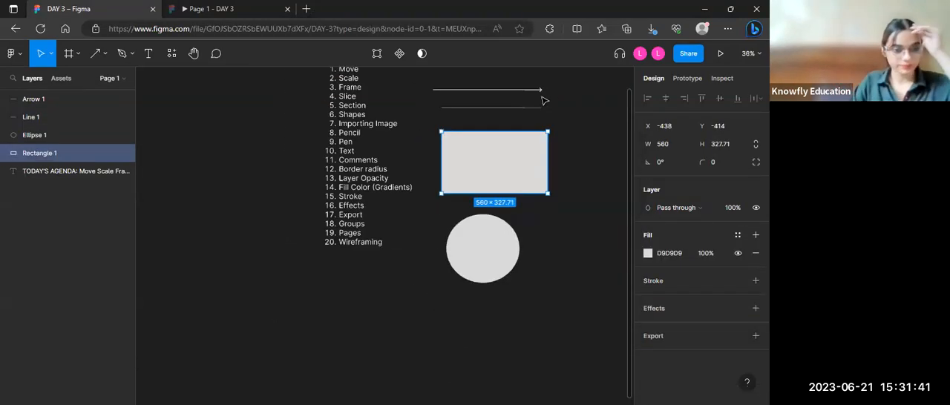
scroll(544, 100, down, 1)
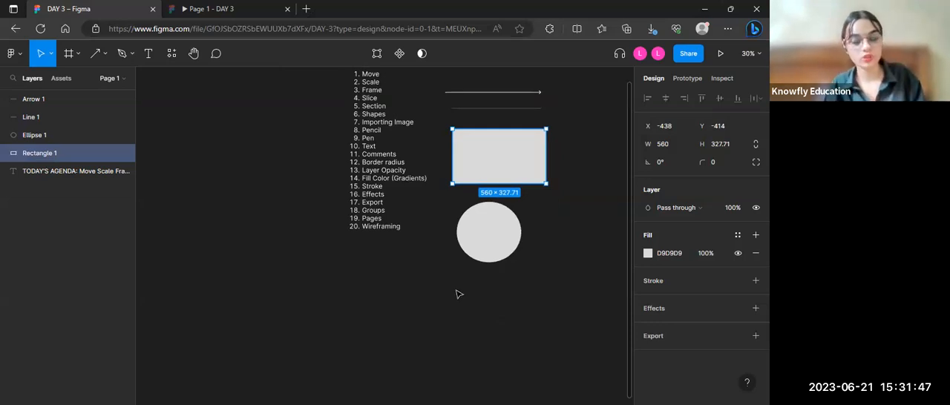
drag(457, 289, 558, 86)
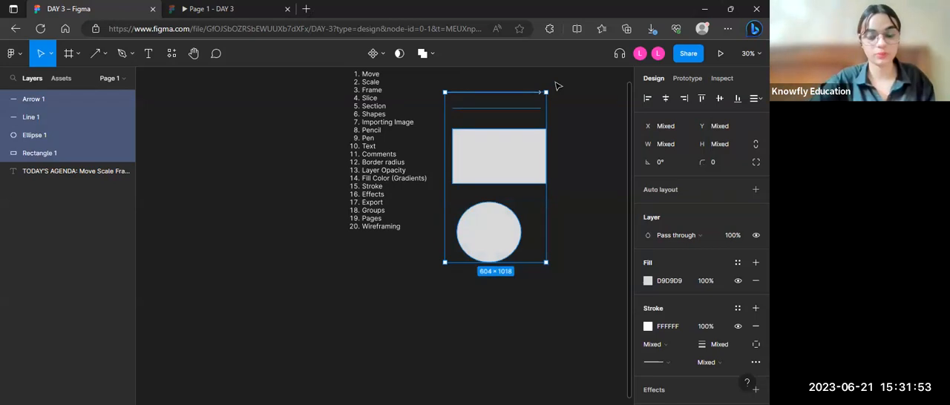
key(Delete)
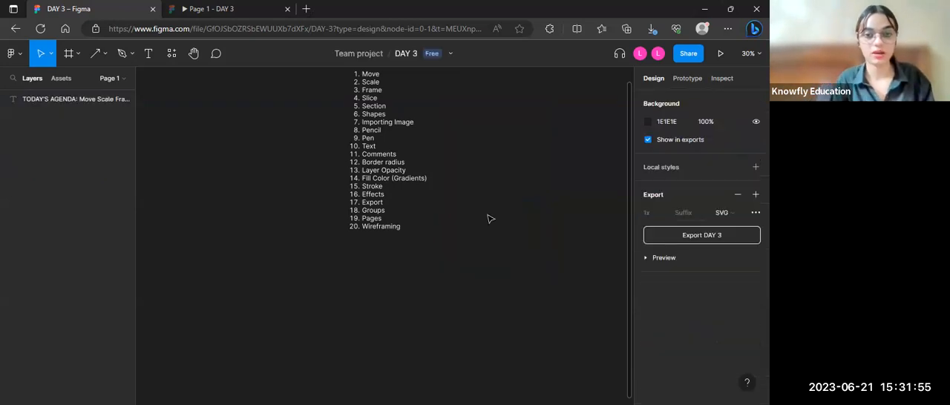
scroll(488, 215, up, 3)
scroll(488, 215, down, 3)
scroll(488, 215, up, 1)
scroll(488, 218, up, 3)
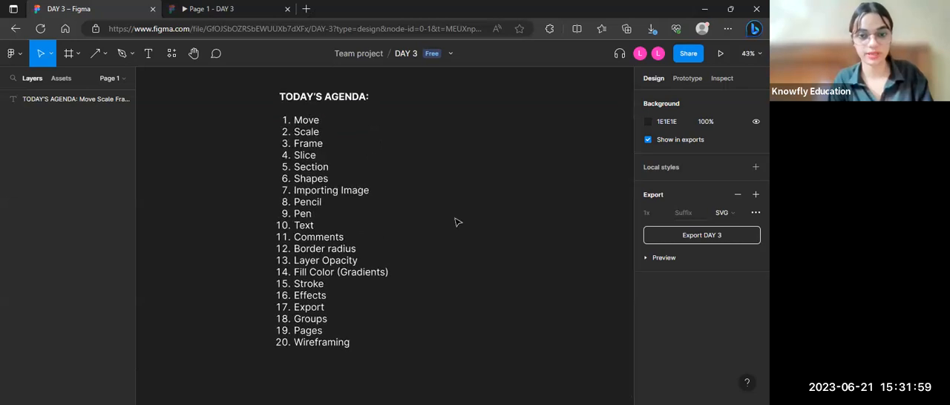
scroll(456, 222, up, 3)
scroll(455, 223, down, 3)
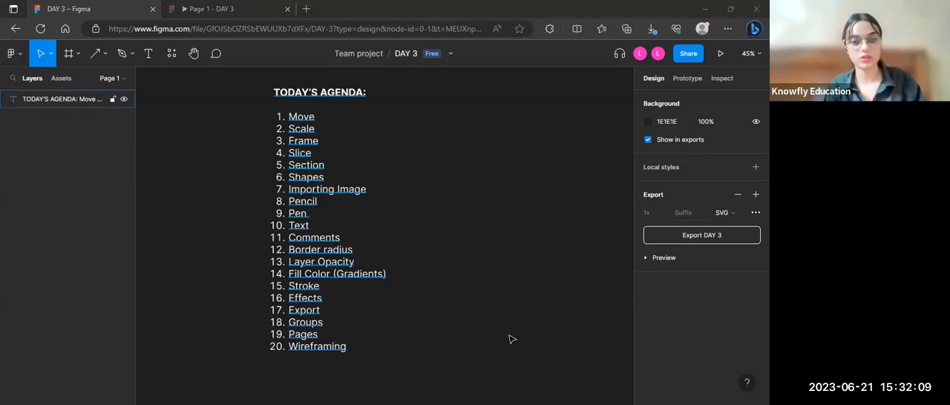
scroll(510, 339, right, 2)
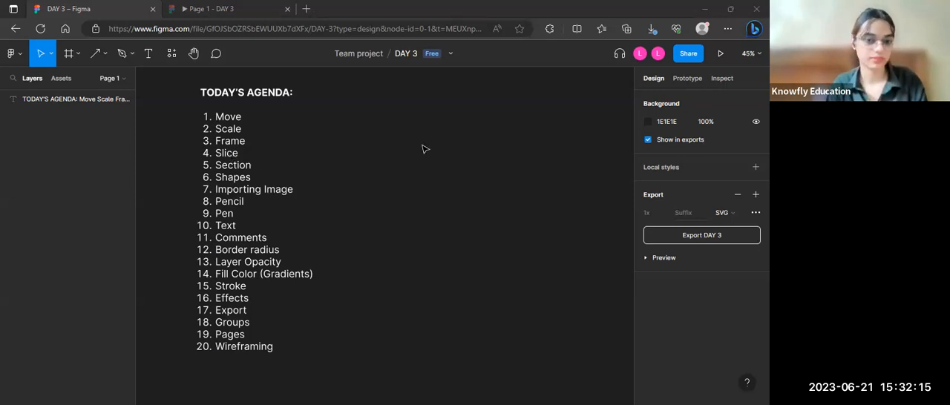
click(99, 54)
click(106, 54)
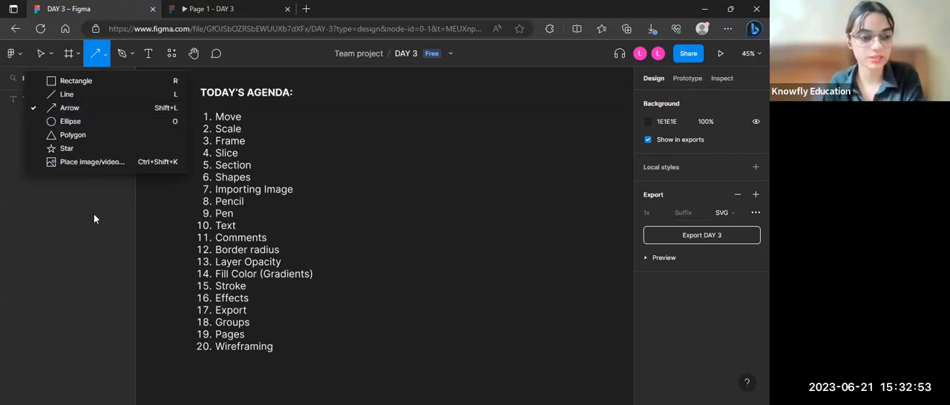
click(392, 252)
click(392, 252)
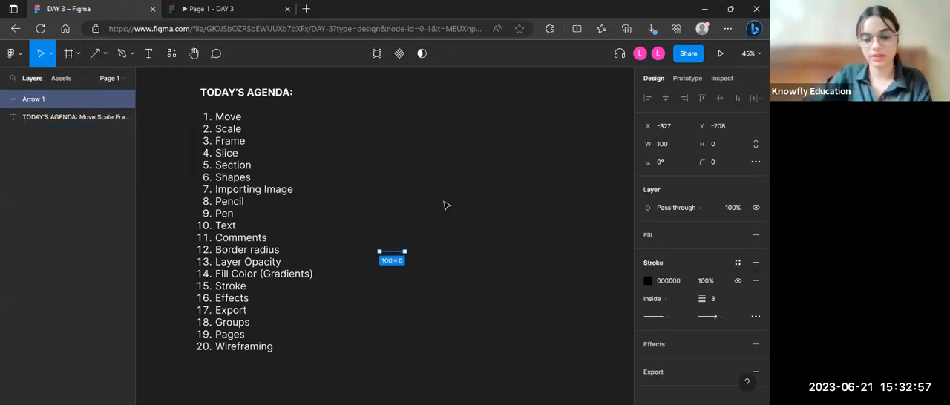
key(Delete)
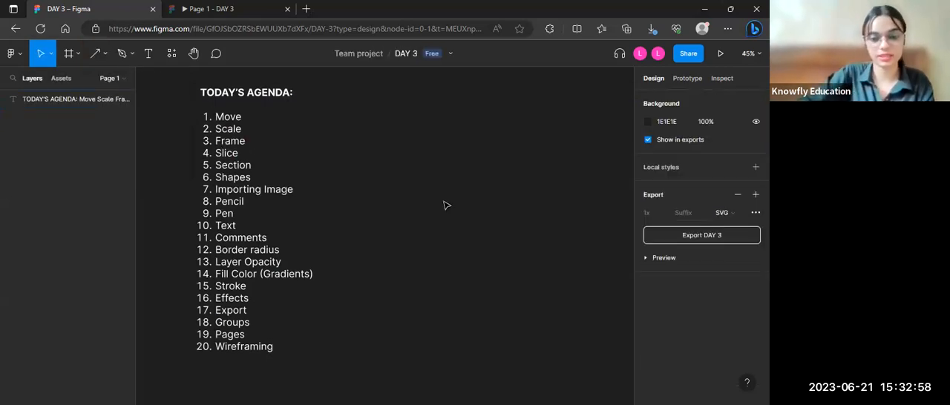
Step: Import the image duck.jpg from the Desktop folder and place it at 1100 × 825 beside the agenda list
click(106, 54)
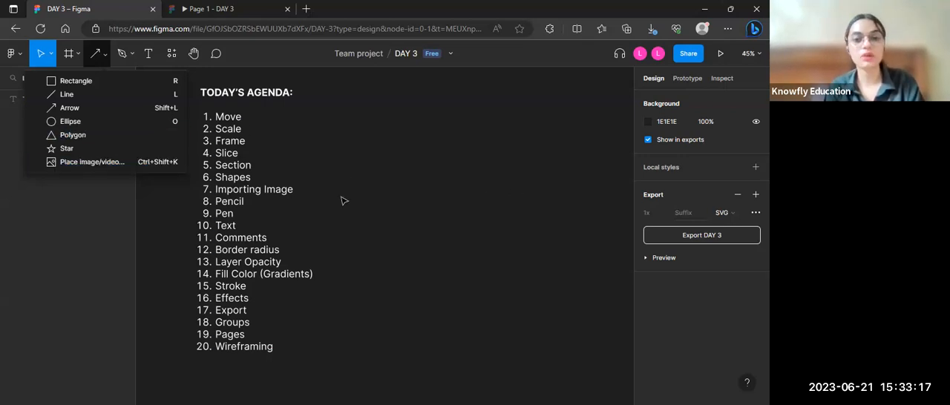
click(108, 160)
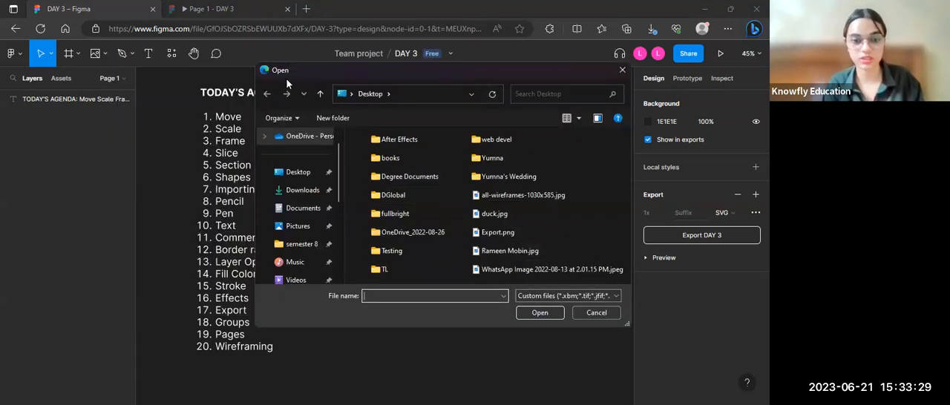
drag(479, 70, 284, 78)
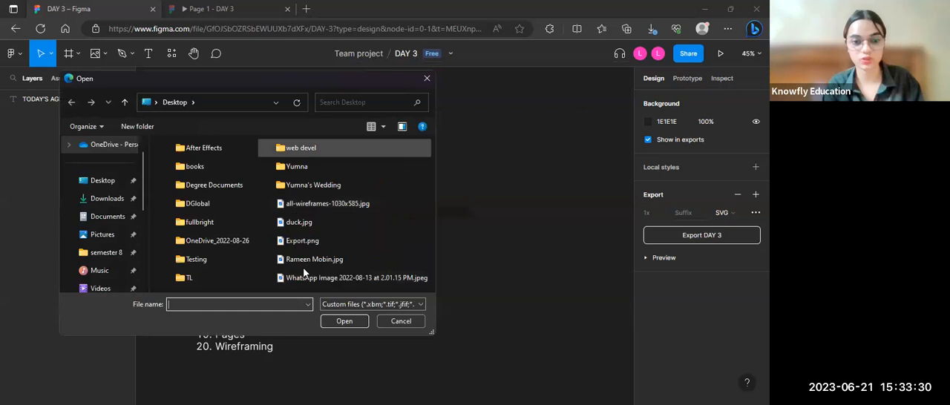
click(300, 222)
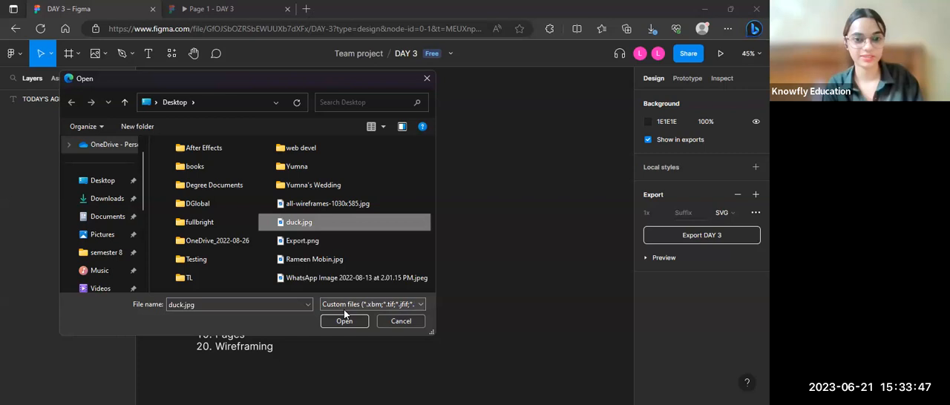
click(344, 321)
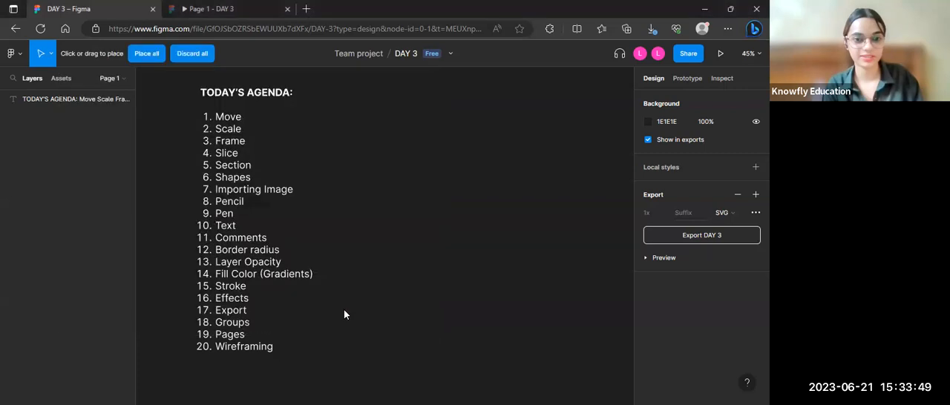
click(360, 205)
drag(360, 204, 463, 207)
scroll(463, 207, down, 2)
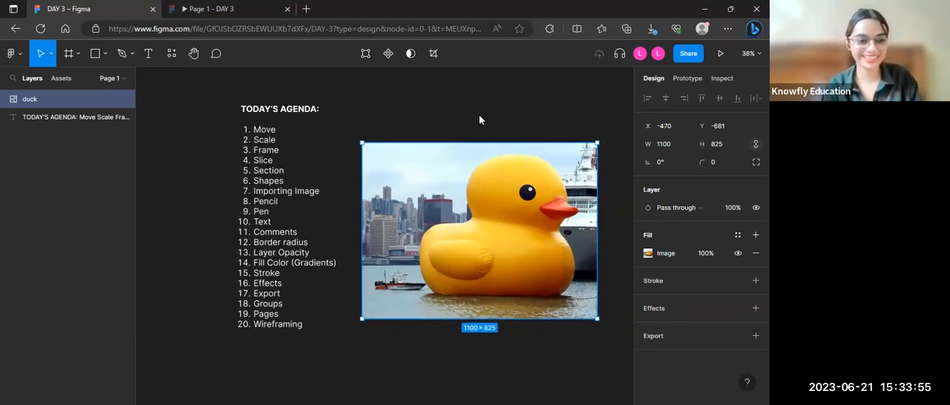
scroll(504, 194, right, 2)
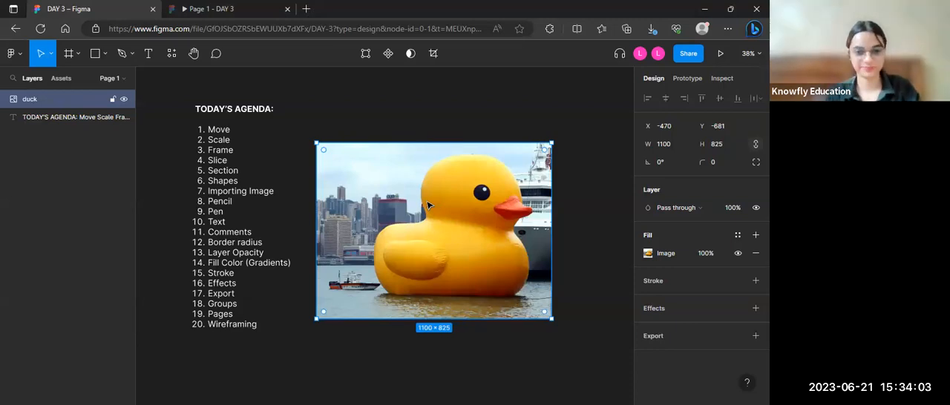
scroll(428, 205, up, 5)
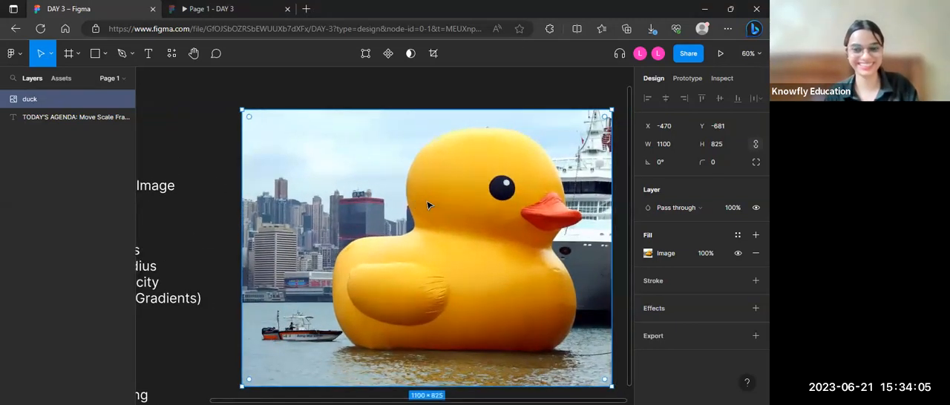
scroll(427, 204, right, 1)
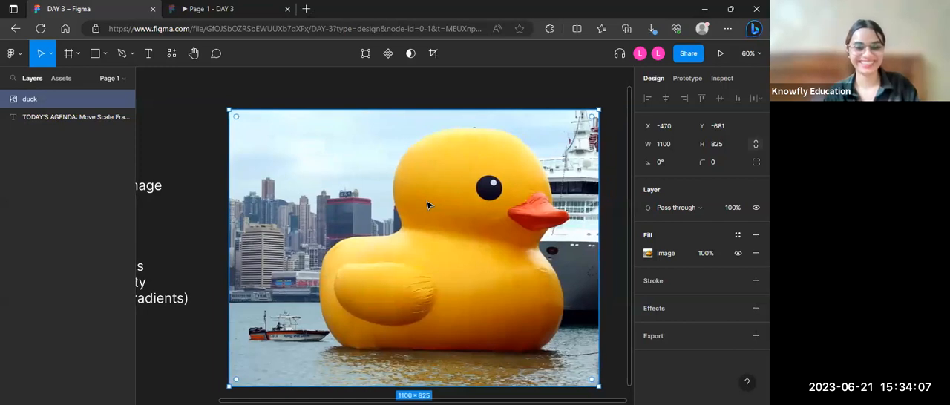
scroll(427, 205, up, 2)
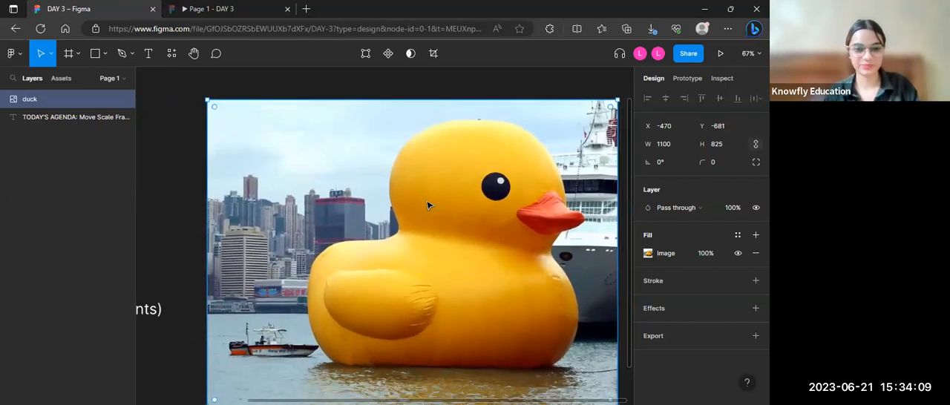
scroll(427, 204, down, 1)
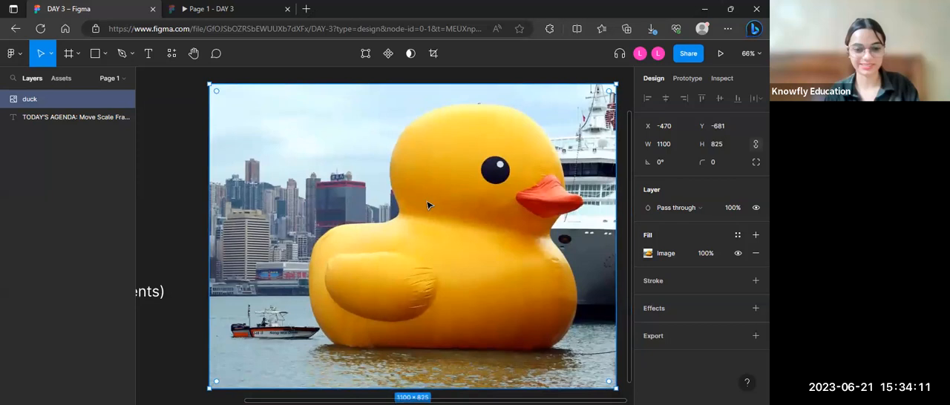
scroll(428, 204, right, 1)
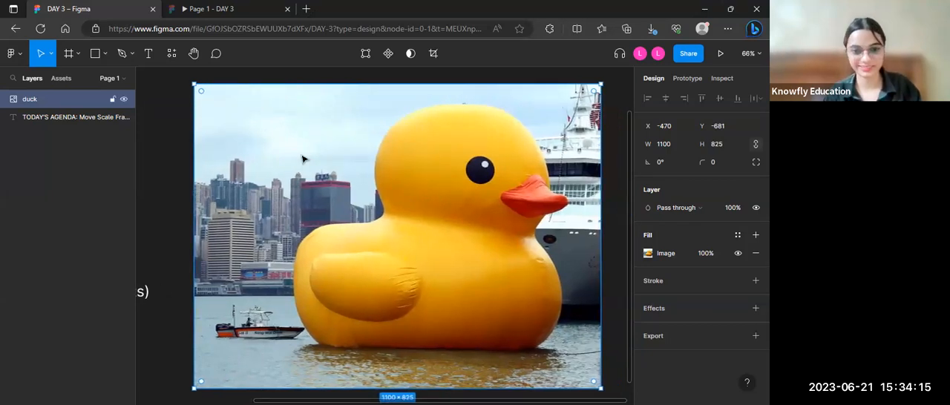
Step: Move the duck image farther from the agenda list, to X -319, Y -757
scroll(302, 159, down, 1)
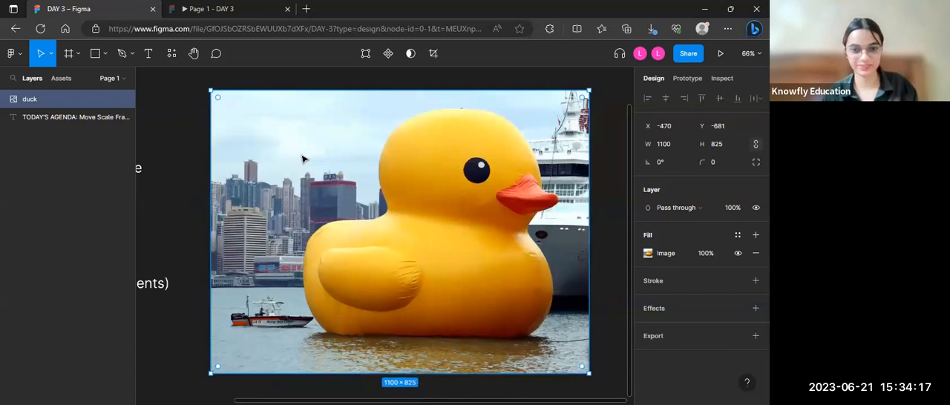
scroll(302, 159, down, 2)
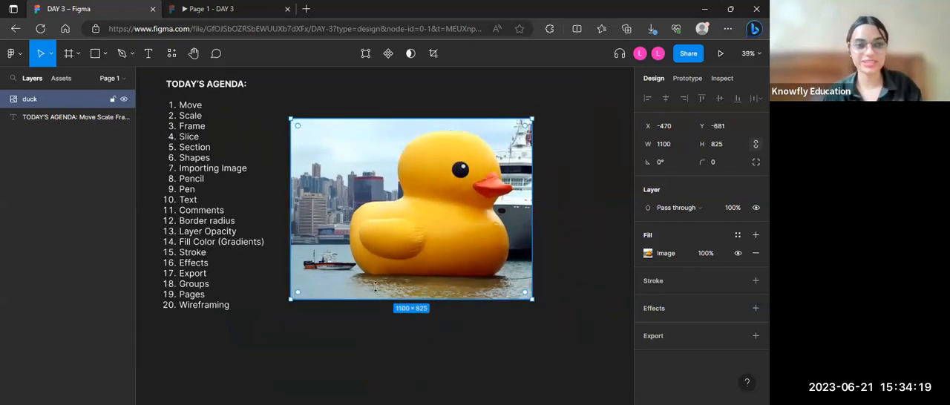
drag(461, 187, 493, 170)
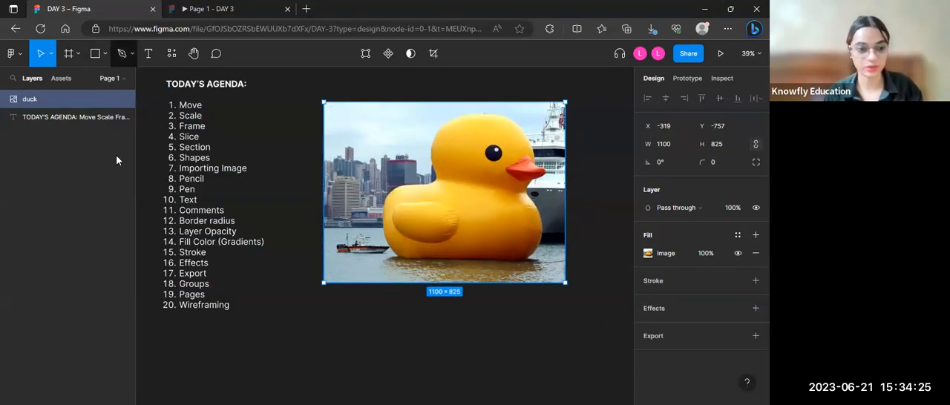
Step: Import duck.jpg from the Desktop folder again and place the second copy at 1100 × 825 on the canvas
click(109, 54)
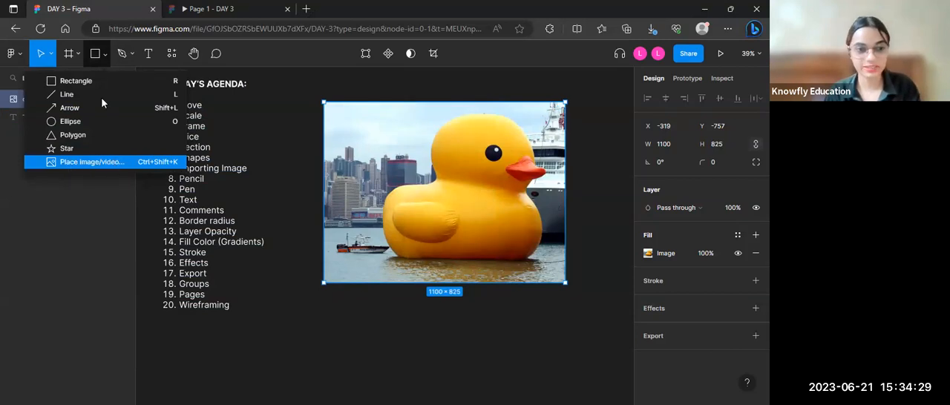
click(65, 163)
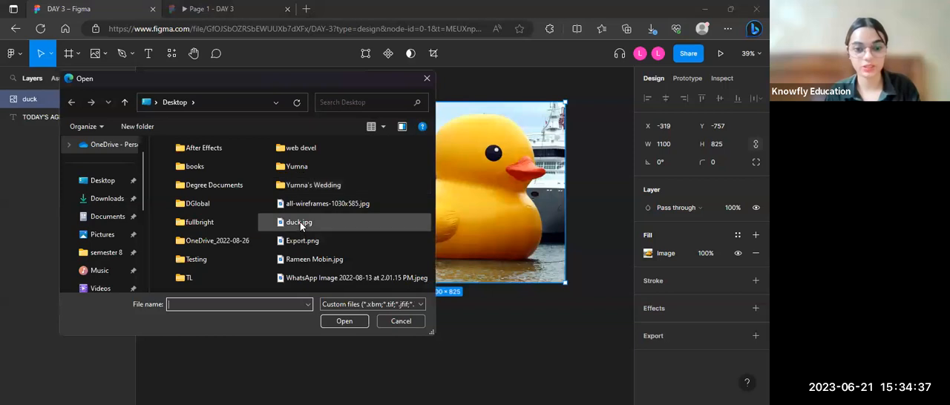
click(300, 222)
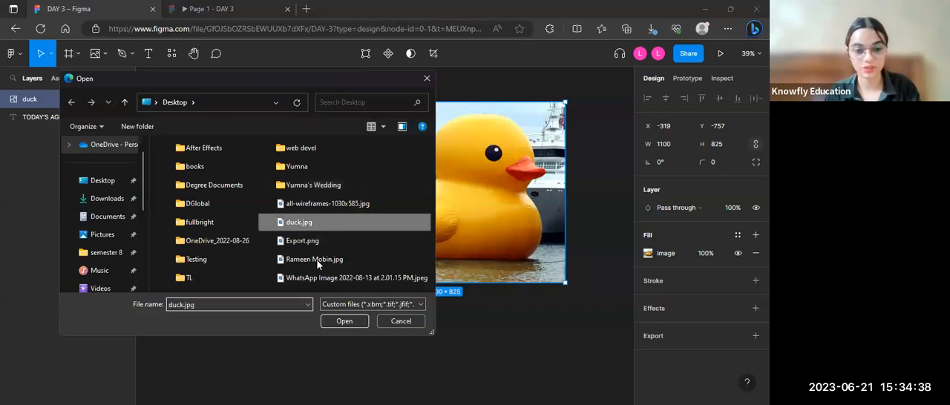
click(343, 323)
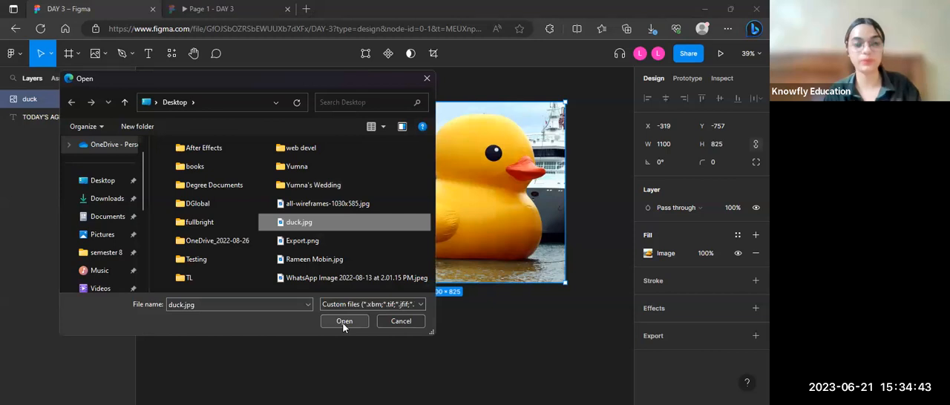
click(343, 323)
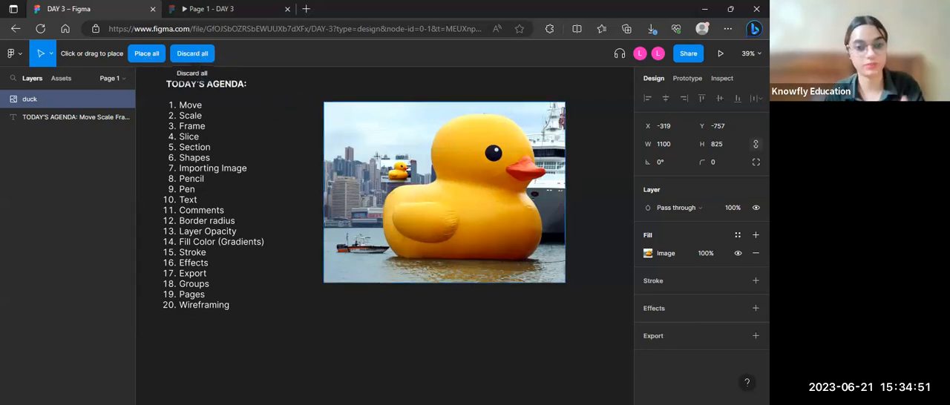
click(147, 54)
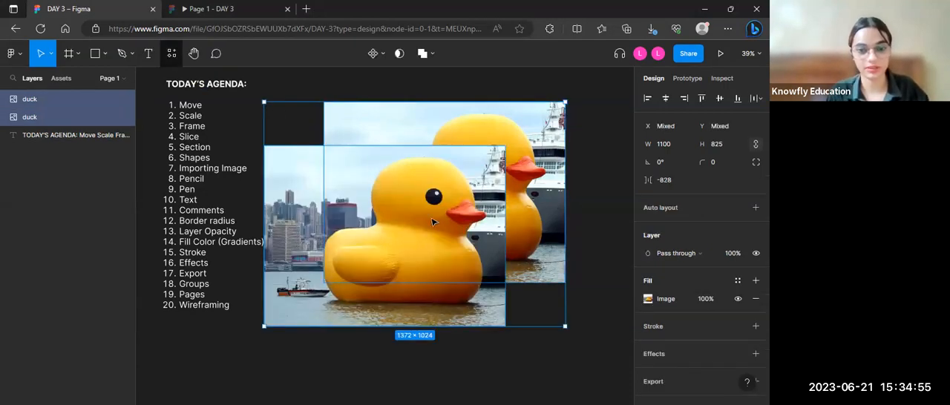
Step: Move the second duck image directly below the first one, aligned with its edges at X -319, Y 87
scroll(432, 222, down, 3)
click(434, 230)
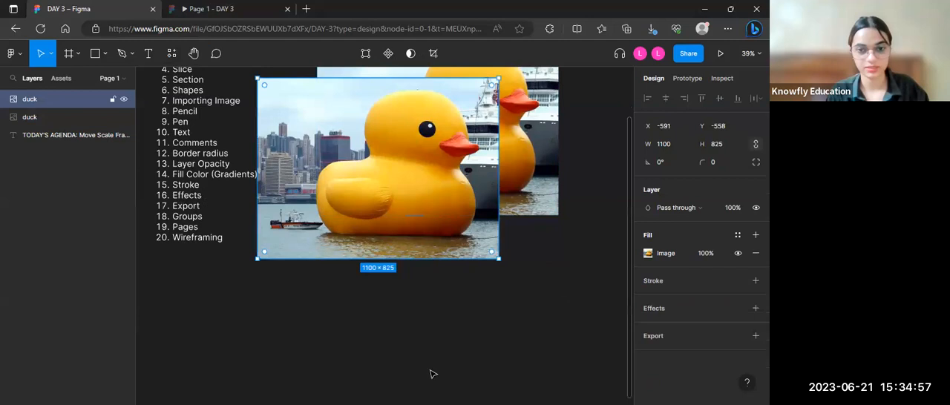
drag(307, 257, 407, 383)
drag(397, 385, 392, 385)
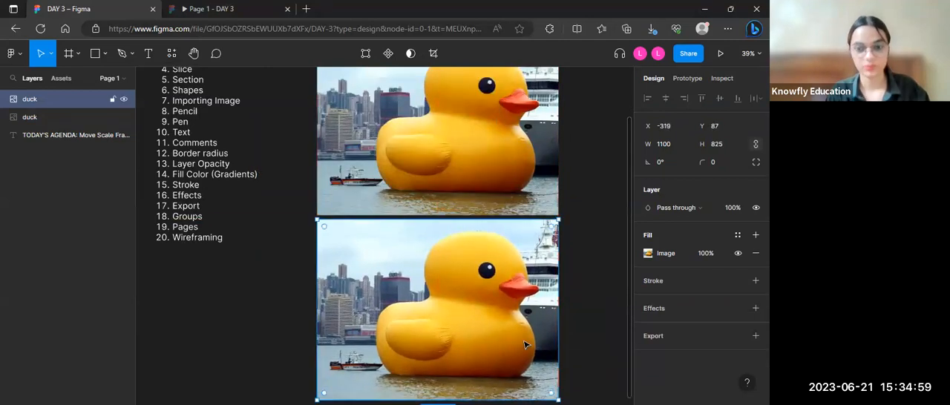
Step: Add a text box about 428 × 211 below the agenda list reading "SVG FILE INSTEAD OF PNG"
scroll(525, 343, down, 5)
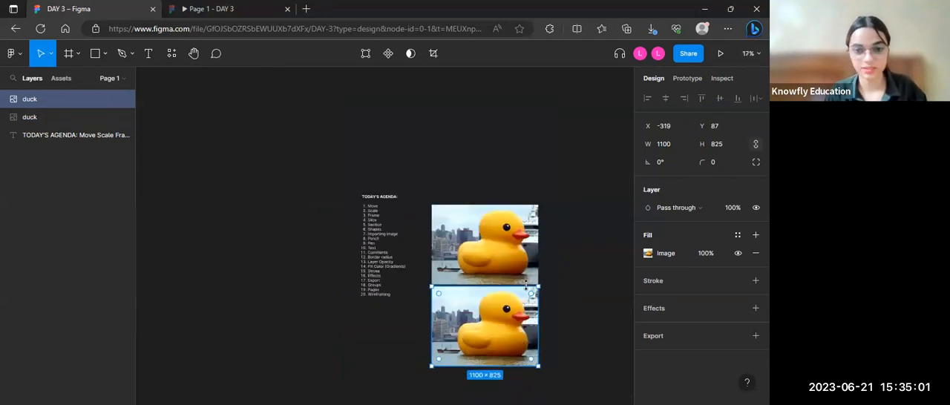
scroll(527, 288, down, 5)
scroll(529, 290, up, 6)
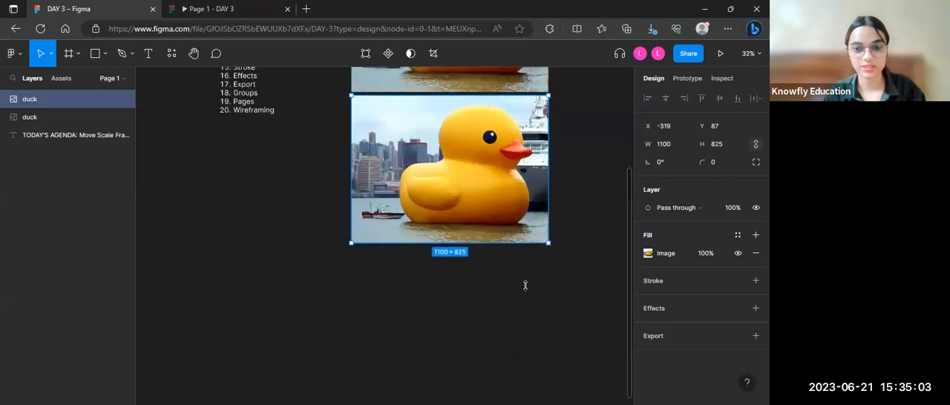
scroll(529, 291, up, 2)
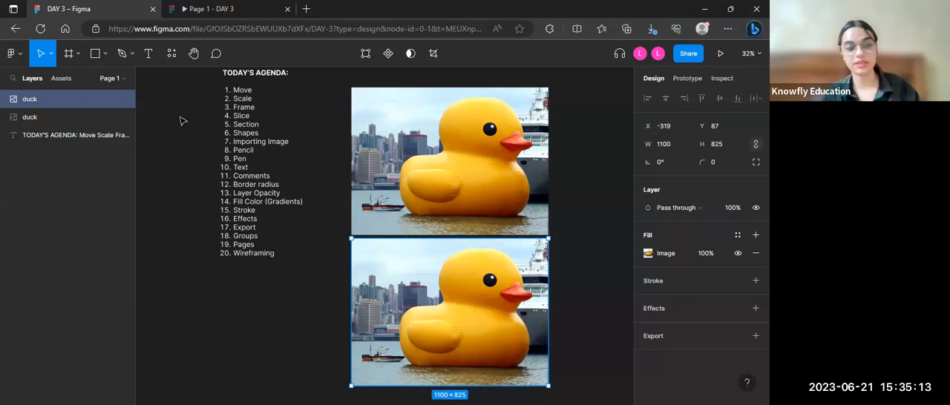
key(t)
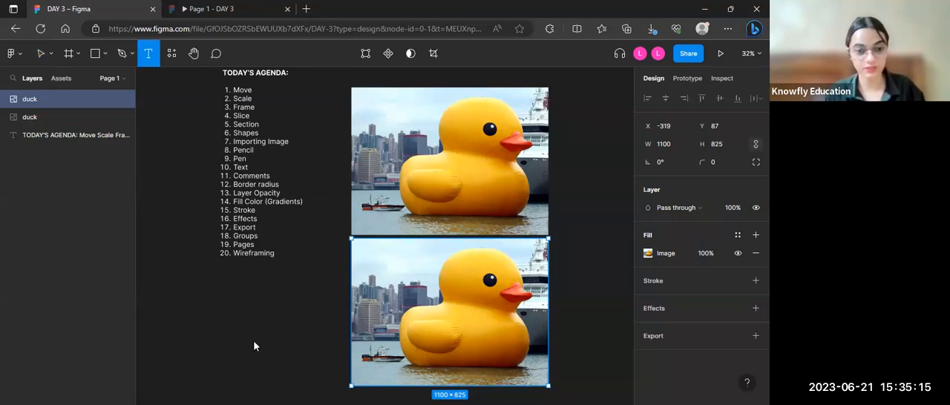
drag(279, 339, 201, 300)
text(SVG FIL)
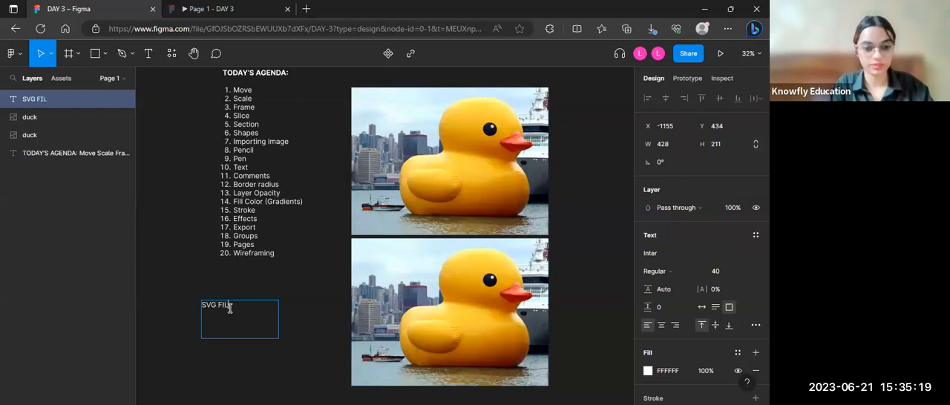
text(E INSTEAD OF PNF)
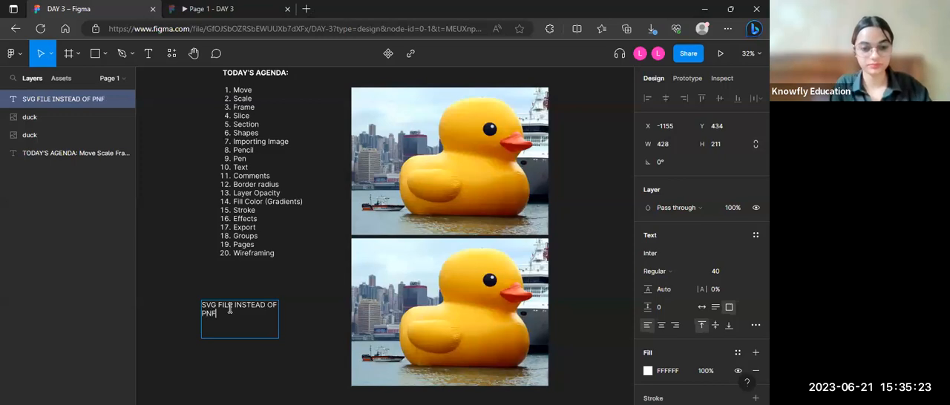
key(BackSpace)
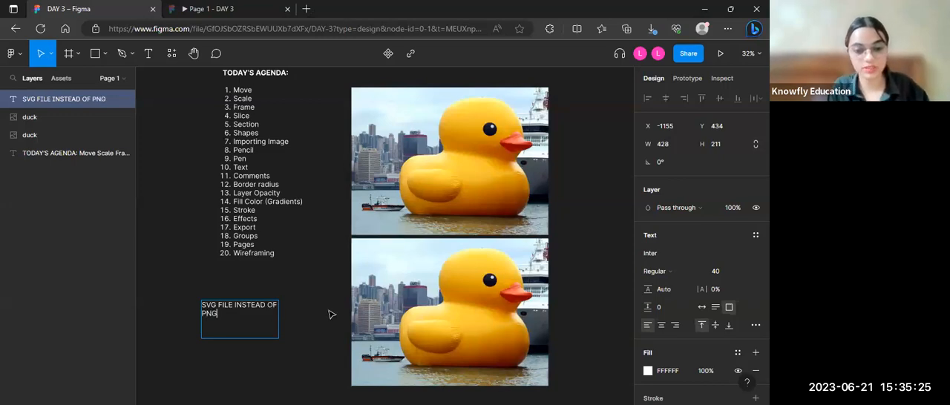
text(G)
key(Escape)
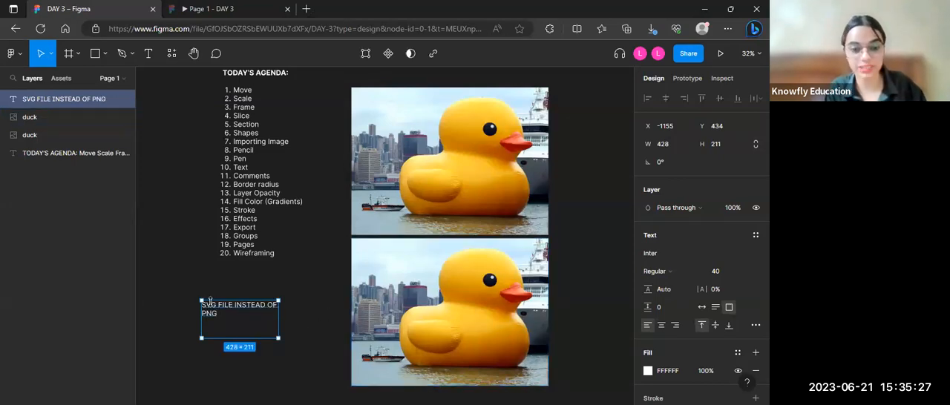
Step: Set the SVG text note to auto width and align it beneath the agenda list at X -1054, Y 403
click(699, 308)
click(270, 317)
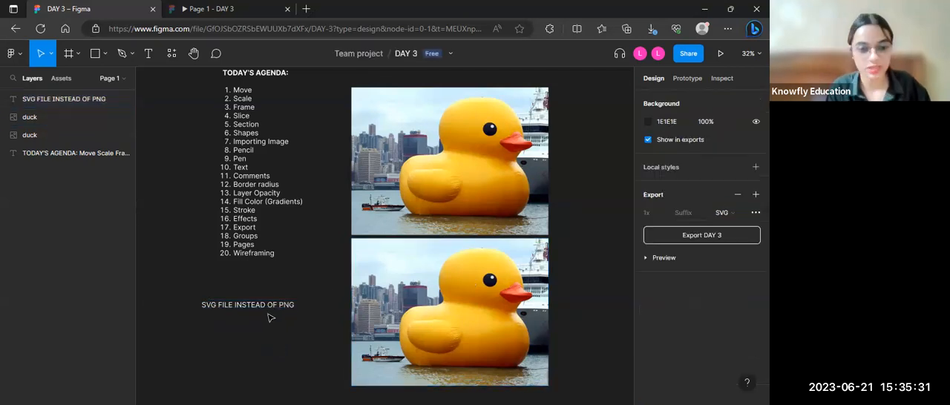
drag(282, 305, 286, 302)
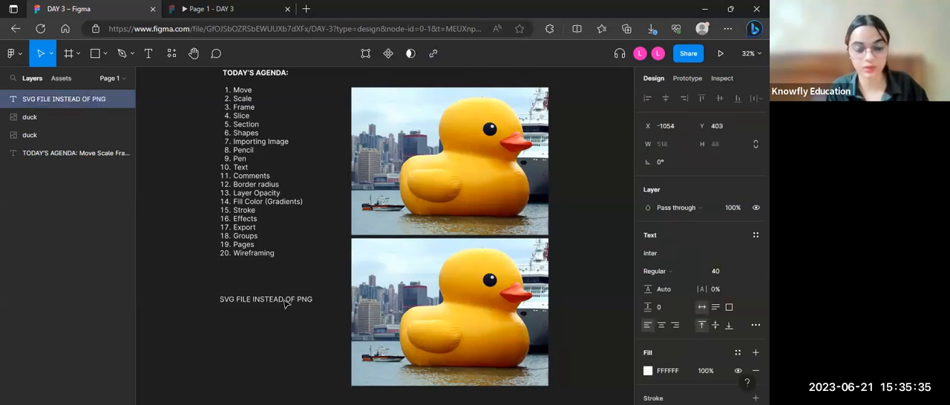
click(230, 320)
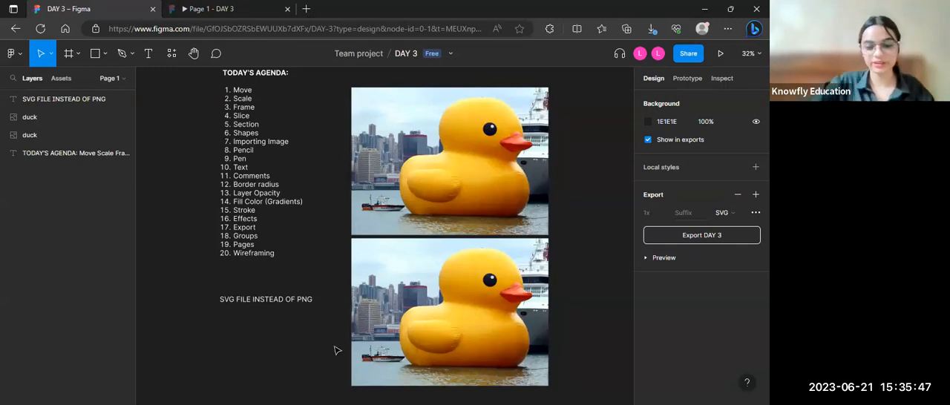
Step: Delete the SVG text note and both duck images, leaving only the agenda list on the canvas
click(253, 299)
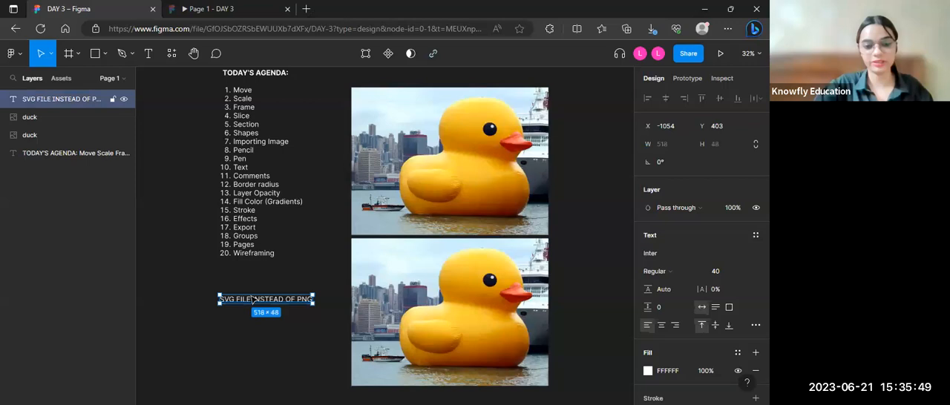
key(Delete)
scroll(251, 297, down, 3)
drag(326, 365, 478, 159)
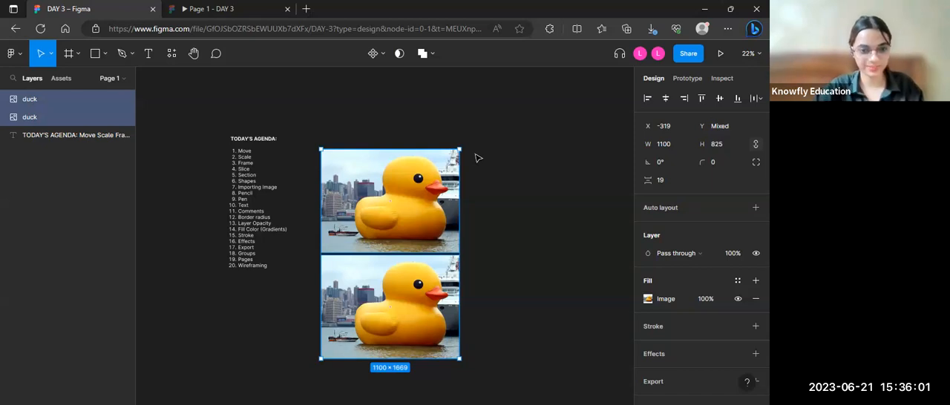
key(Delete)
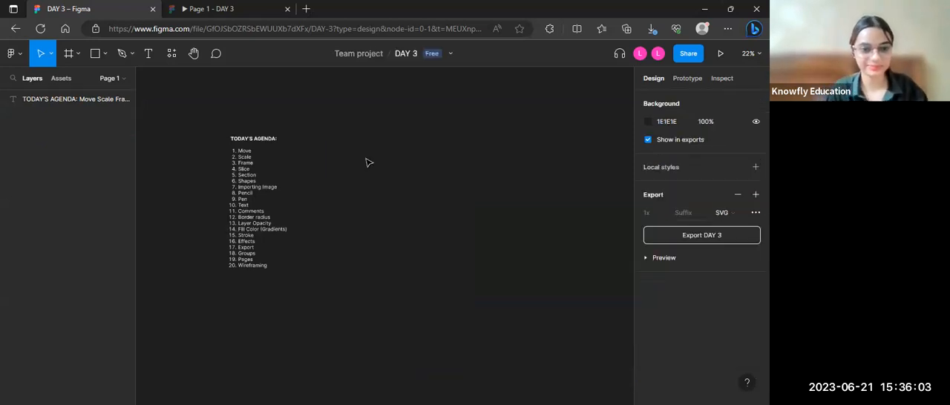
Step: Scribble several overlapping freehand strokes beside the agenda list with the Pencil tool
scroll(345, 189, up, 3)
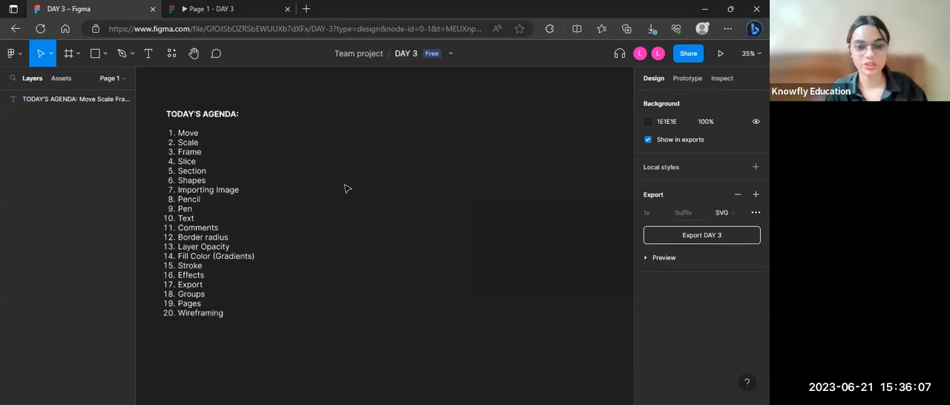
scroll(343, 186, left, 3)
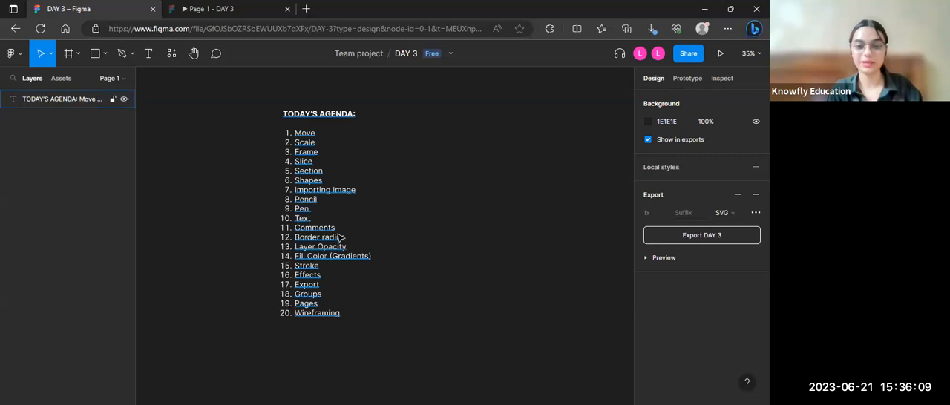
scroll(338, 236, up, 1)
scroll(338, 237, down, 1)
scroll(450, 243, down, 1)
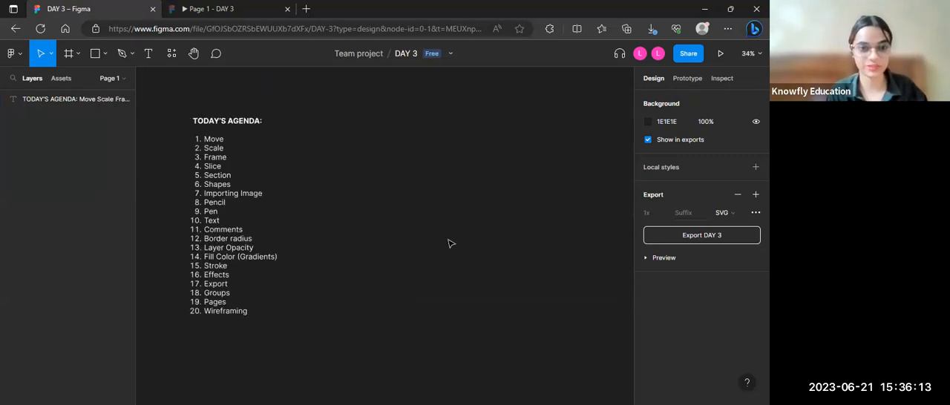
scroll(445, 242, left, 1)
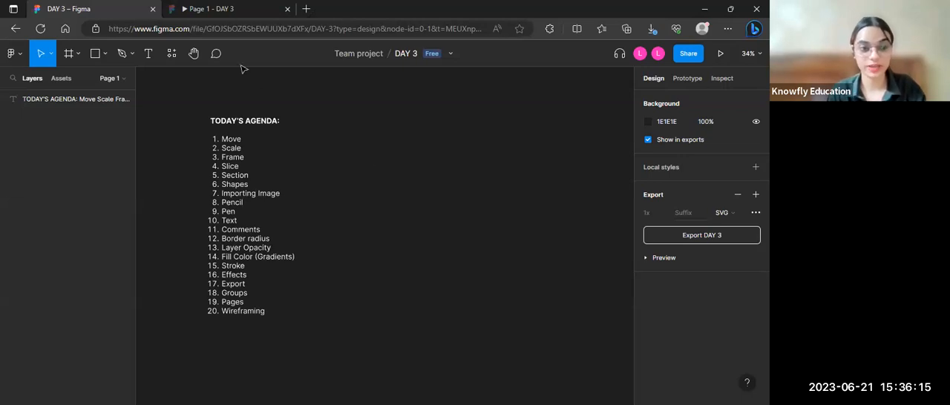
click(132, 54)
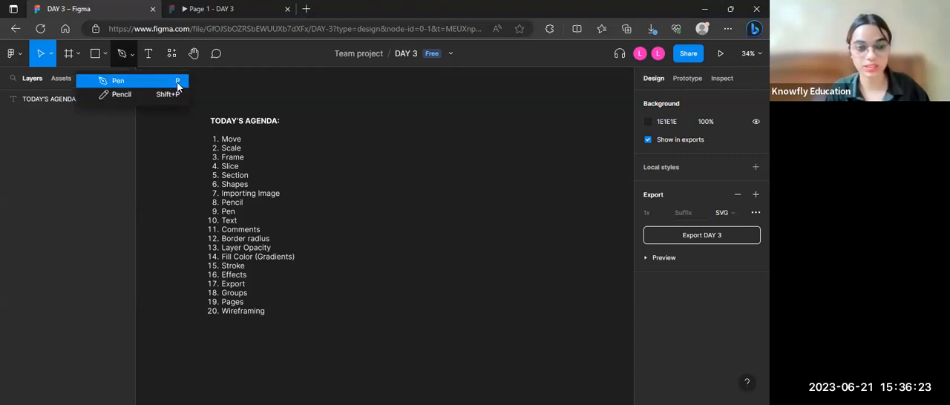
click(124, 97)
mouse_move(416, 109)
mouse_down()
mouse_move(500, 154)
mouse_move(441, 182)
mouse_move(633, 175)
mouse_move(586, 213)
mouse_move(468, 182)
mouse_up()
mouse_move(419, 135)
mouse_down()
mouse_move(495, 166)
mouse_move(470, 208)
mouse_move(406, 199)
mouse_move(384, 158)
mouse_up()
mouse_move(440, 260)
mouse_down()
mouse_move(401, 148)
mouse_move(486, 260)
mouse_move(535, 250)
mouse_up()
mouse_move(395, 150)
mouse_down()
mouse_move(445, 110)
mouse_move(561, 200)
mouse_move(489, 105)
mouse_move(460, 193)
mouse_move(523, 160)
mouse_up()
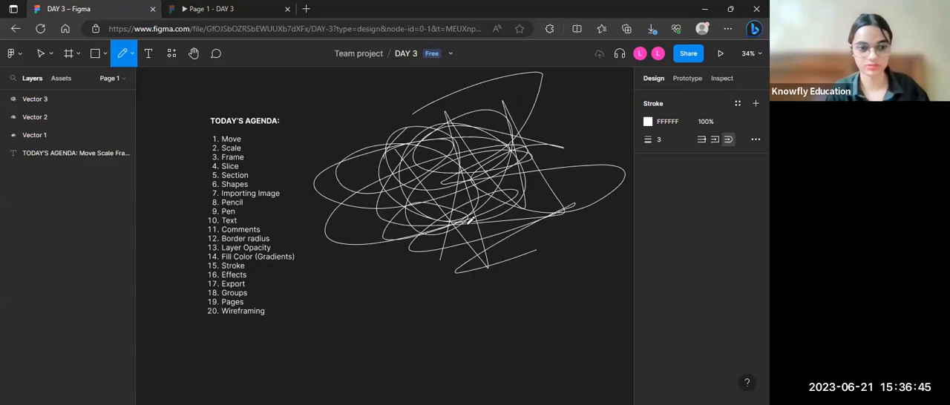
mouse_move(345, 142)
mouse_down()
mouse_move(408, 245)
mouse_move(458, 157)
mouse_up()
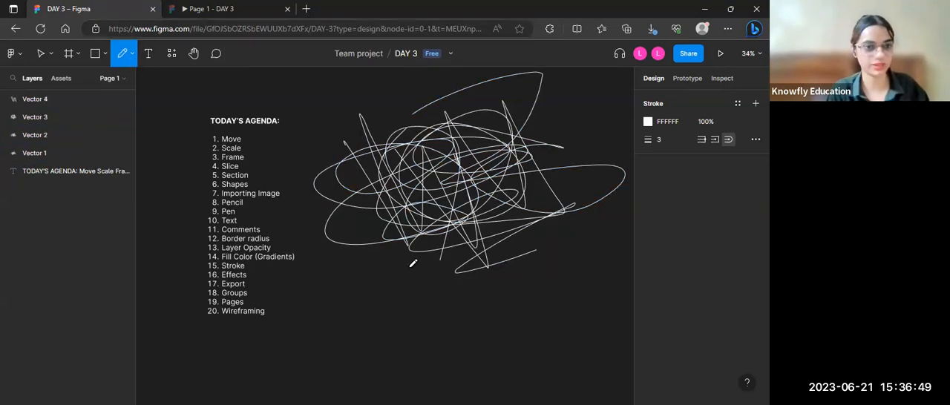
Step: Select all the pencil scribbles beside the agenda list and delete them
click(41, 52)
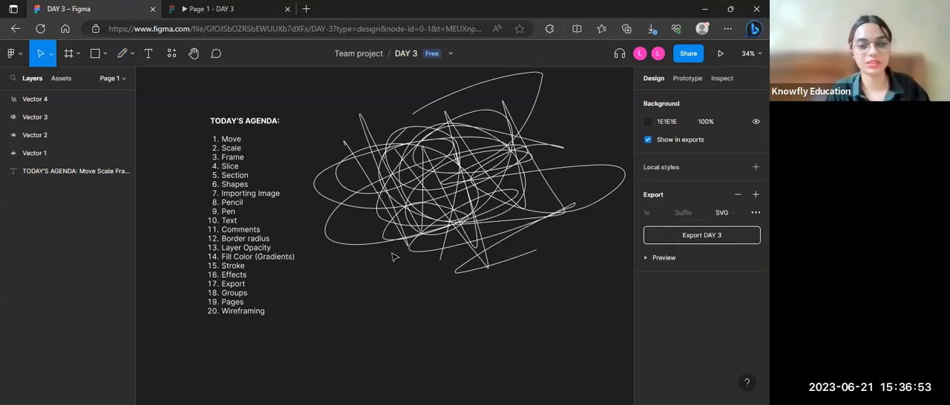
drag(355, 314, 593, 102)
key(Delete)
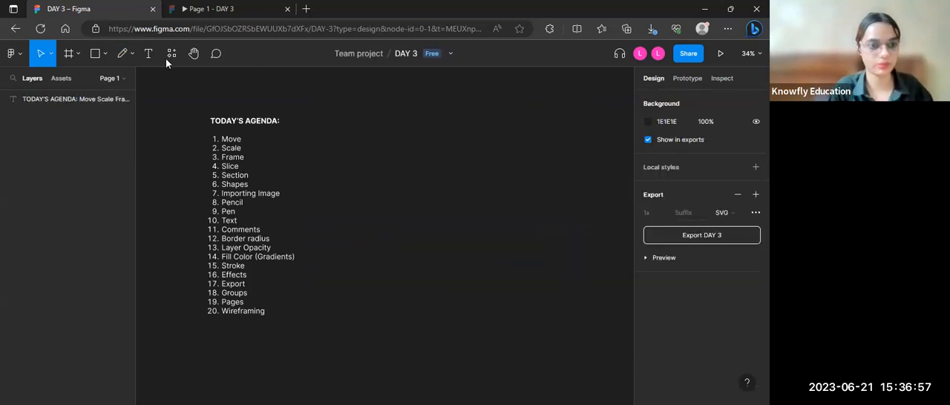
Step: Draw a closed rectangle of about 361 × 307.5 beside the agenda list with the Pen tool, starting at X 24, Y -740
click(133, 52)
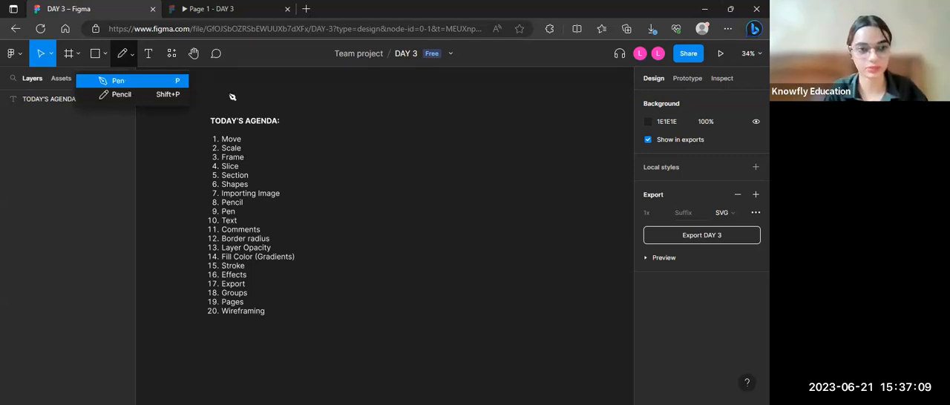
click(129, 86)
click(366, 146)
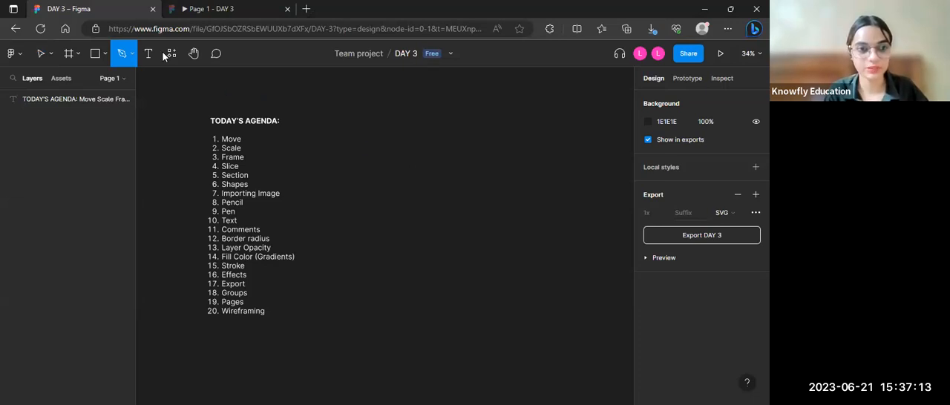
click(132, 55)
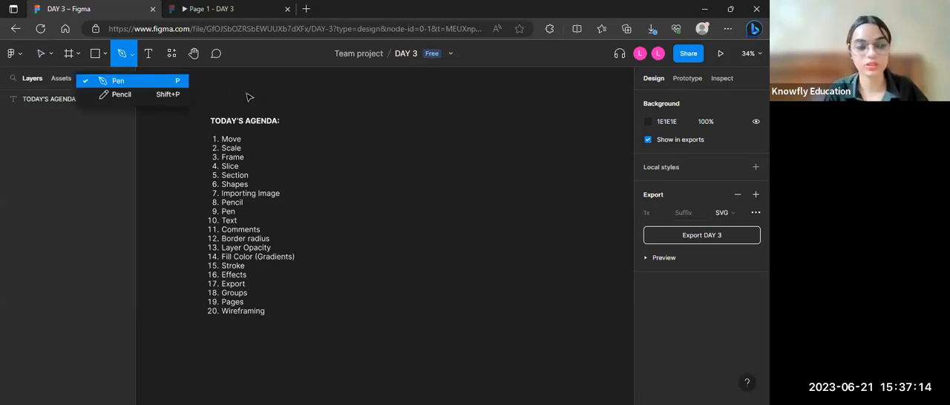
click(411, 141)
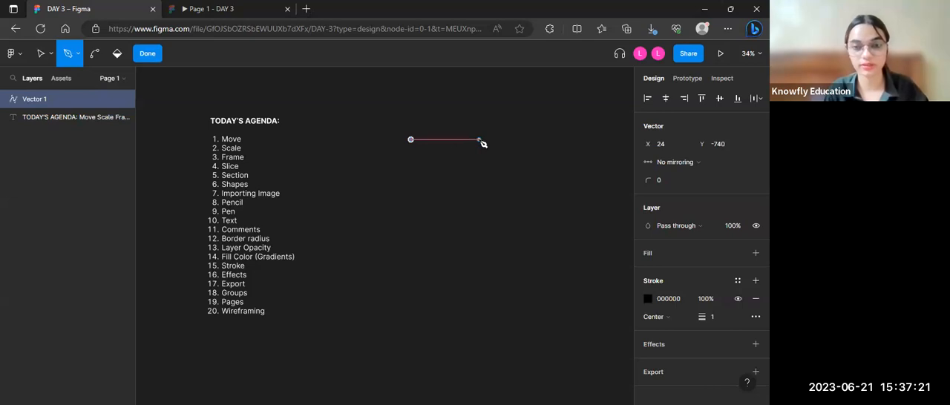
click(479, 140)
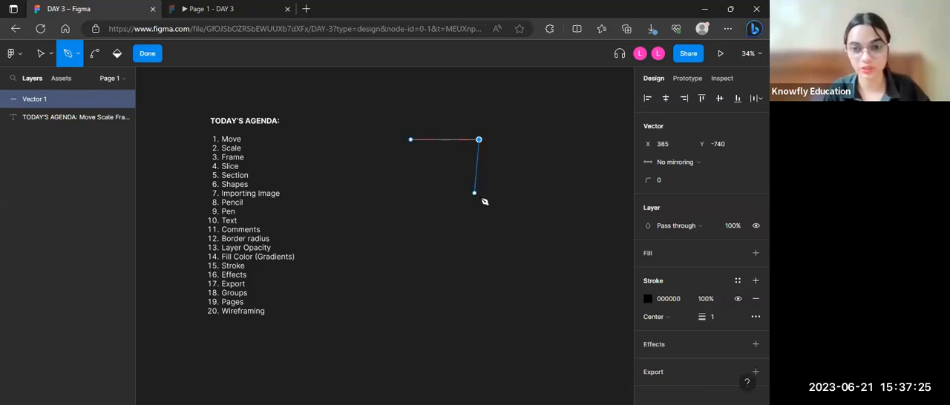
click(479, 198)
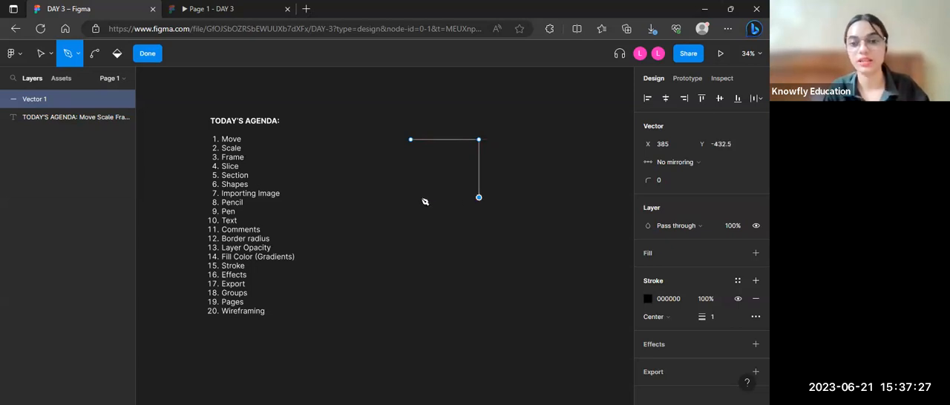
click(410, 198)
click(411, 140)
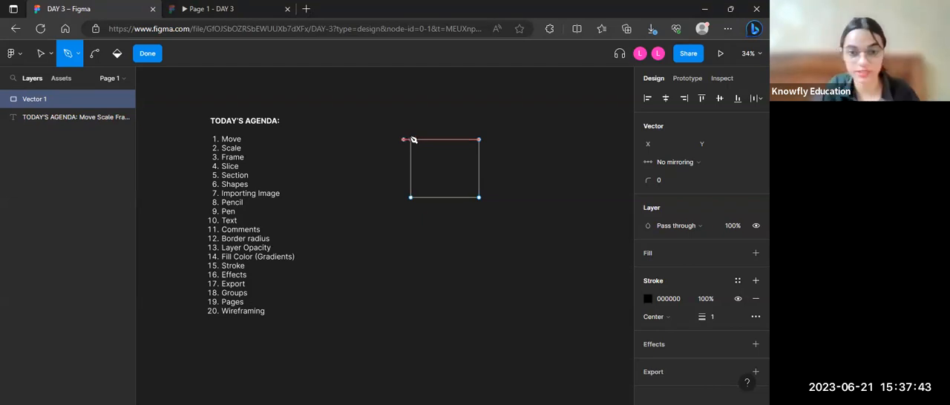
Step: Try adding curved Pen segments outward from the rectangle's upper-right corner, and undo them
click(479, 140)
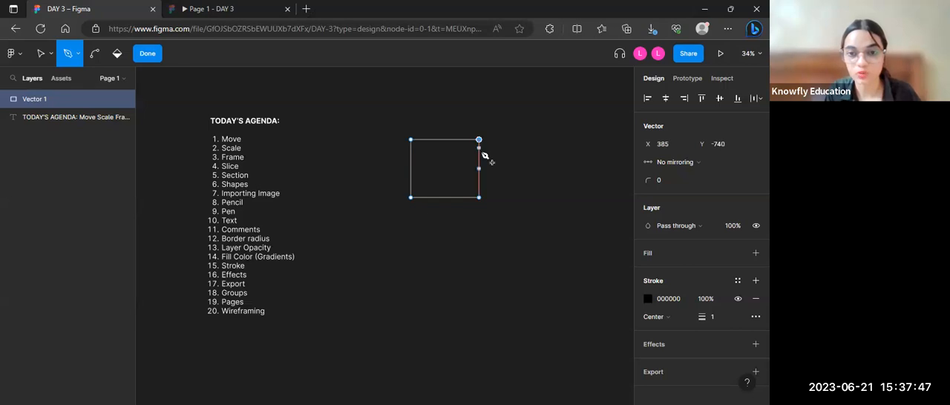
click(477, 140)
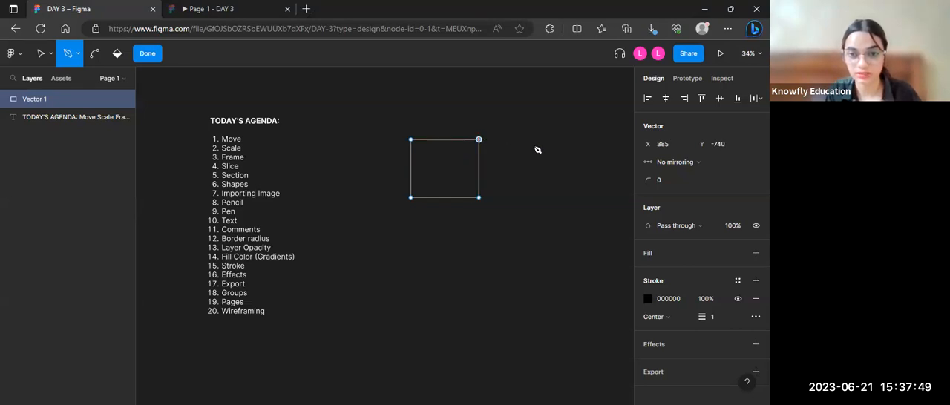
click(506, 201)
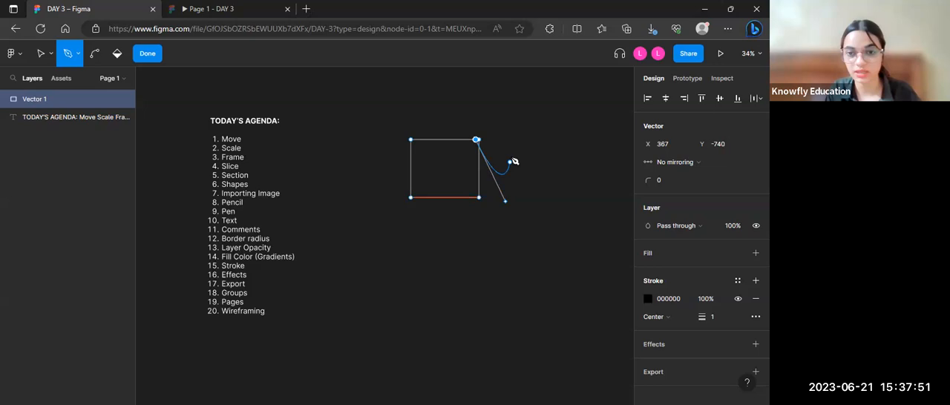
drag(517, 135, 469, 253)
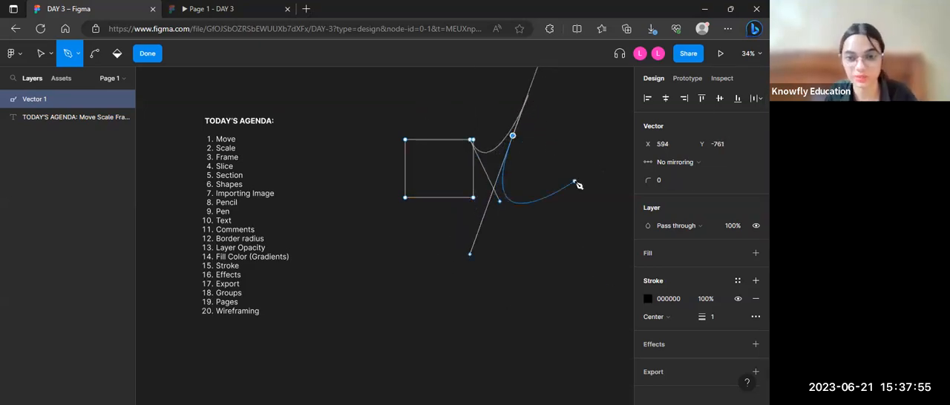
click(627, 171)
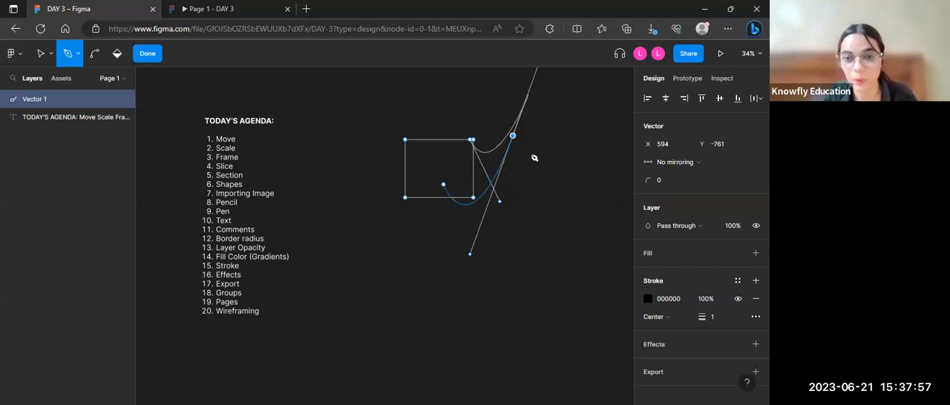
key(ctrl+z)
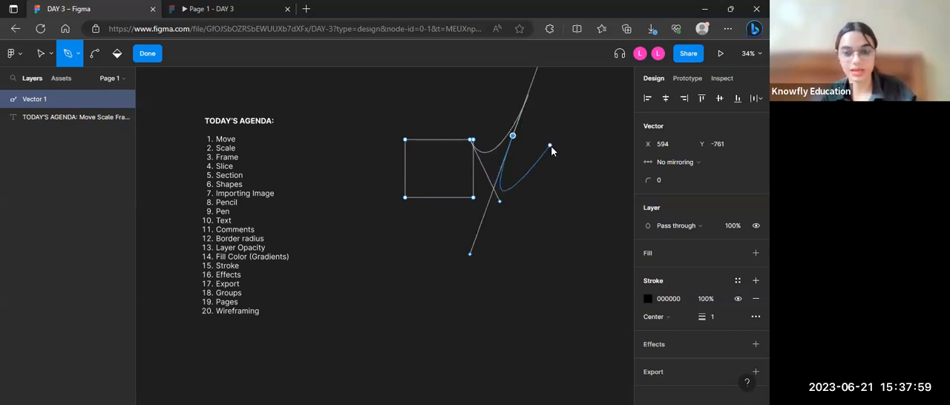
key(ctrl+z)
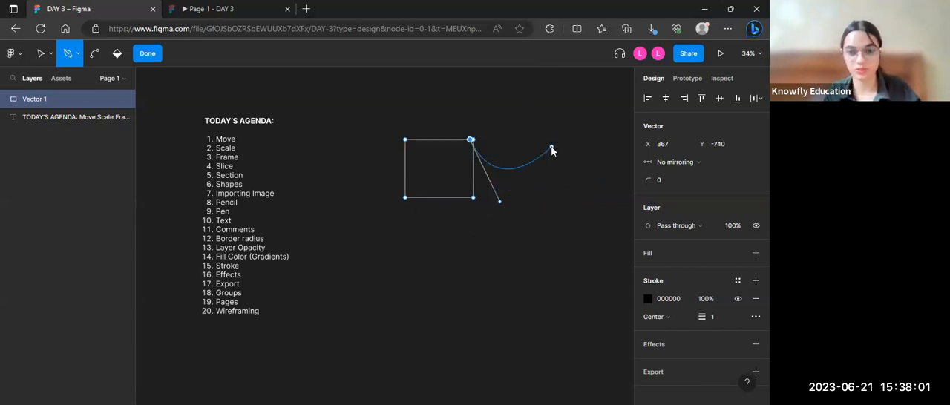
key(ctrl+z)
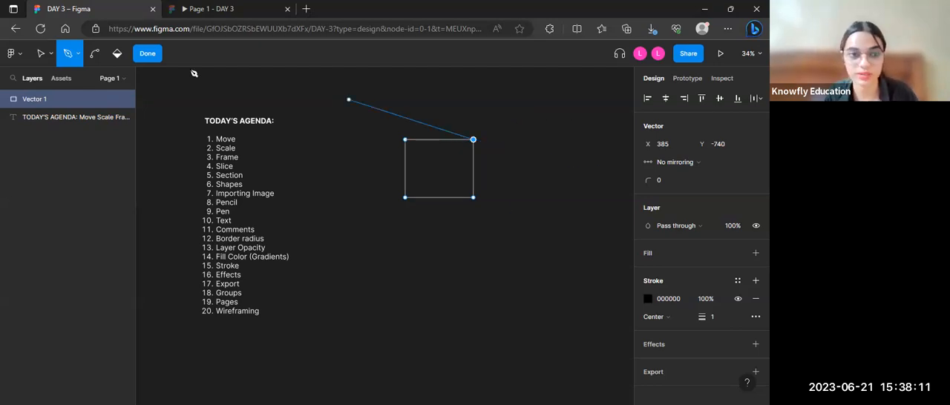
Step: Finish the vector edit, shorten the rectangle from its top edge to a height of about 277, and reselect it
click(149, 53)
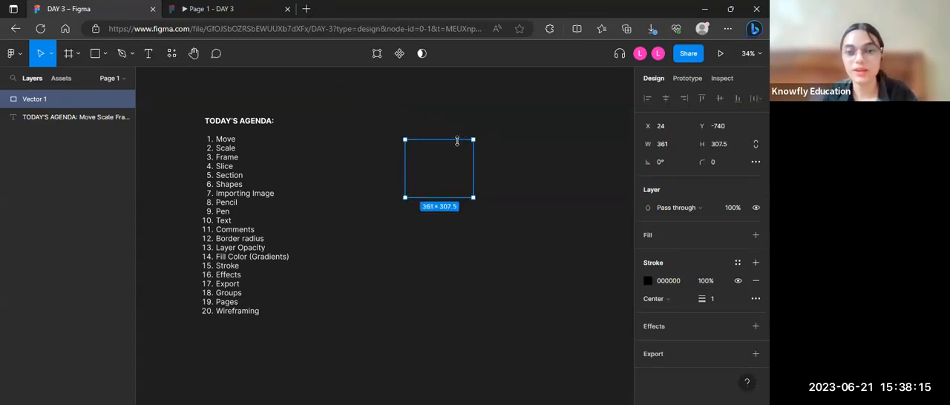
drag(457, 140, 432, 238)
click(438, 249)
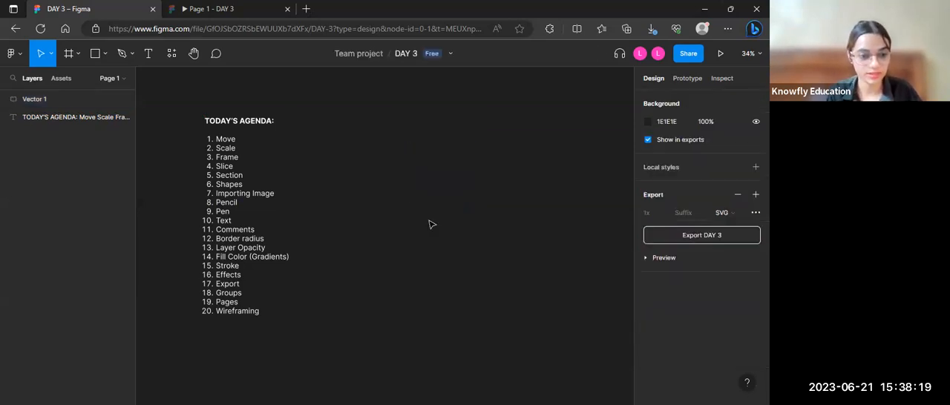
click(432, 147)
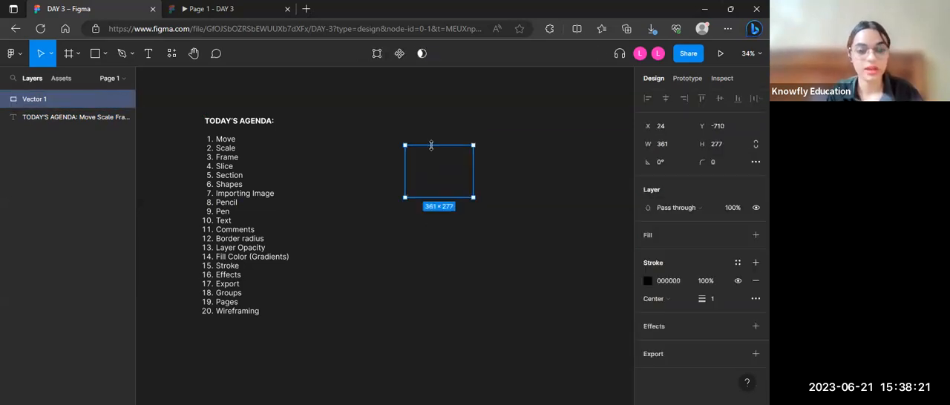
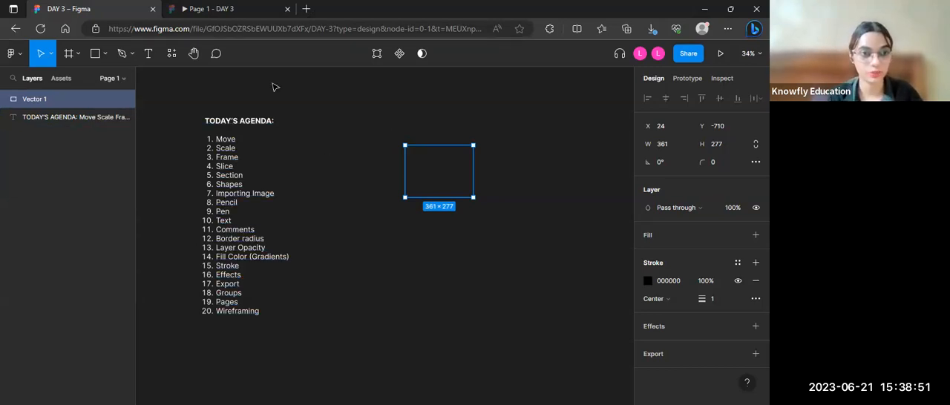
Step: Resize the vector rectangle from its upper corners to about 394 × 334
drag(404, 145, 397, 123)
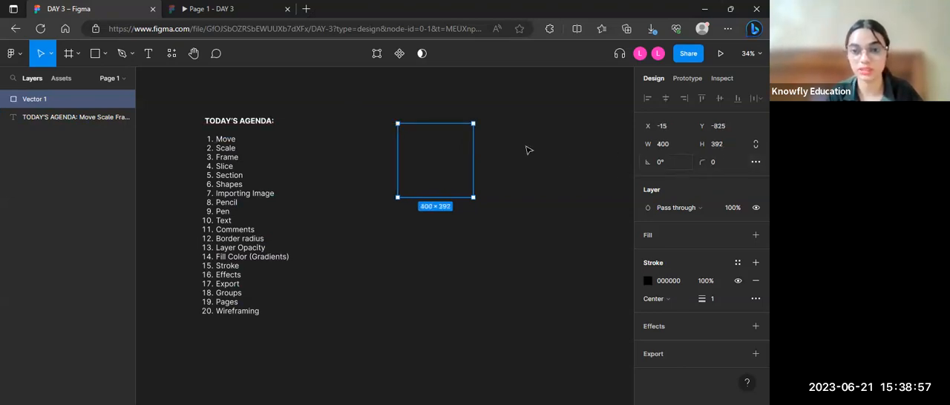
drag(473, 124, 472, 135)
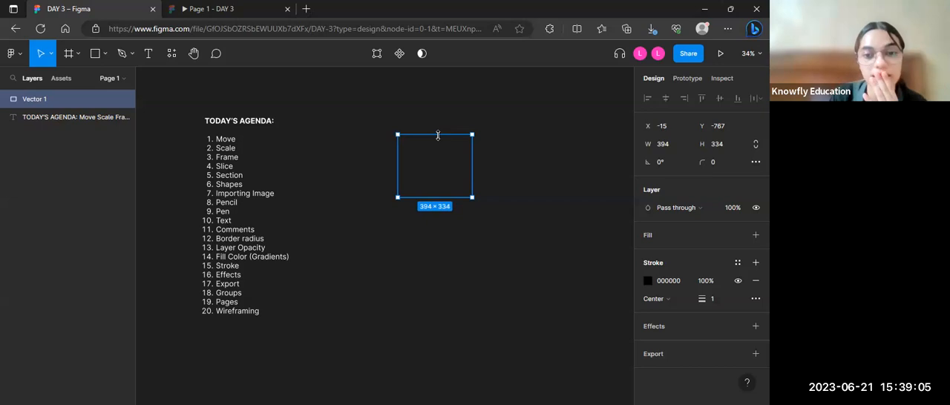
click(438, 142)
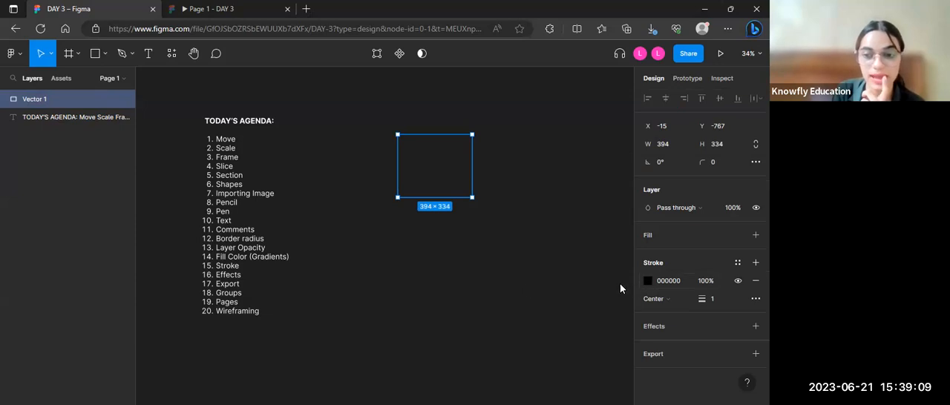
Step: Change the vector rectangle's stroke colour to white (FFFFFF) and deselect it to check the outline
click(647, 280)
click(512, 350)
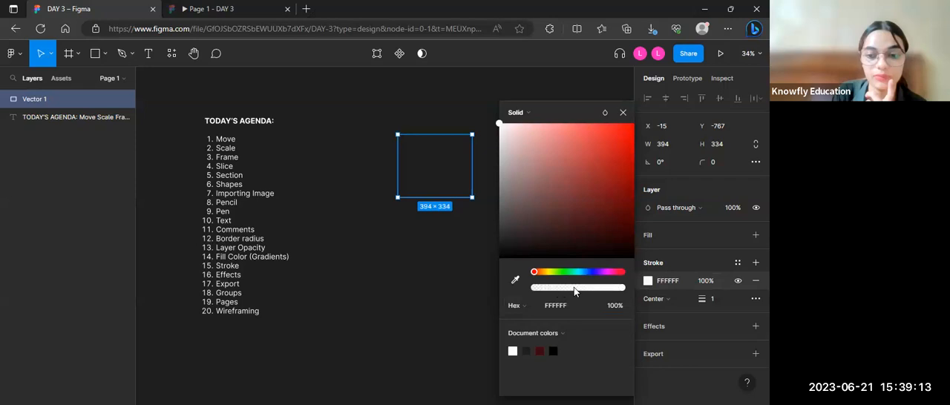
click(444, 287)
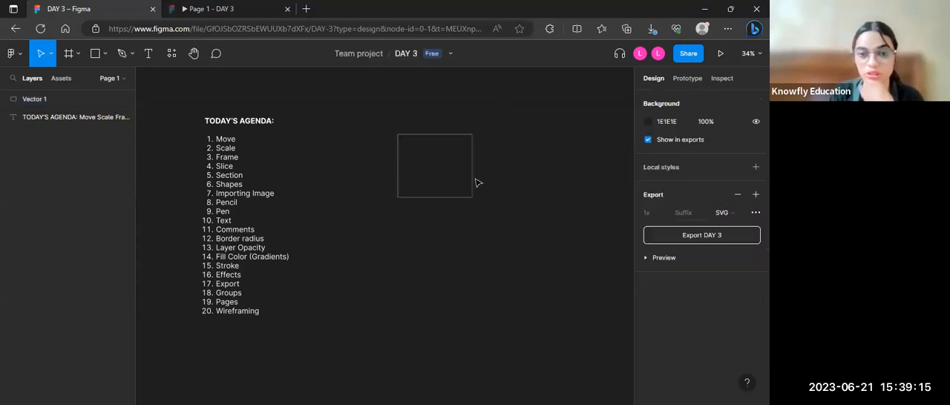
click(463, 141)
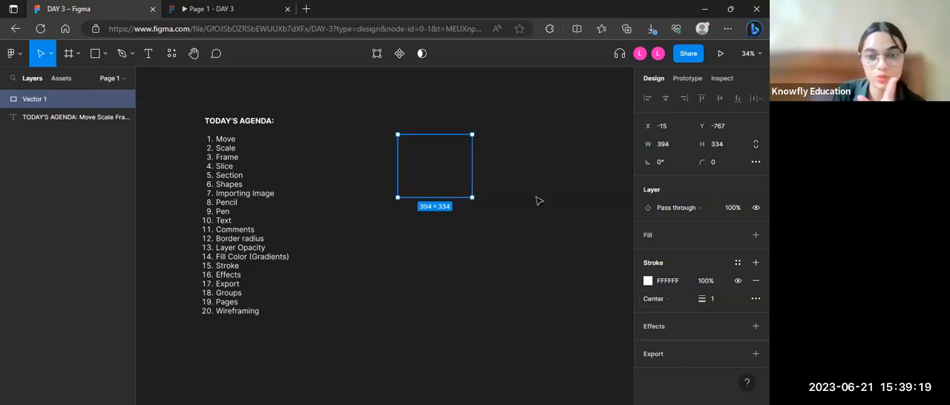
click(512, 184)
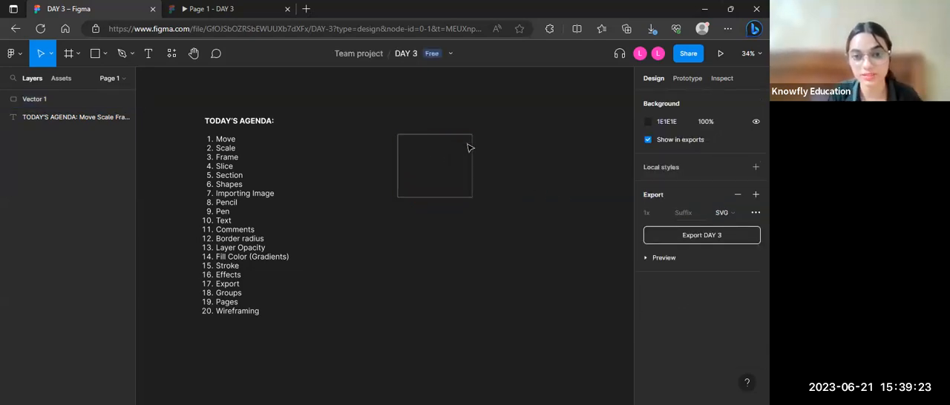
Step: Set the vector rectangle's stroke weight to 5
scroll(479, 142, up, 4)
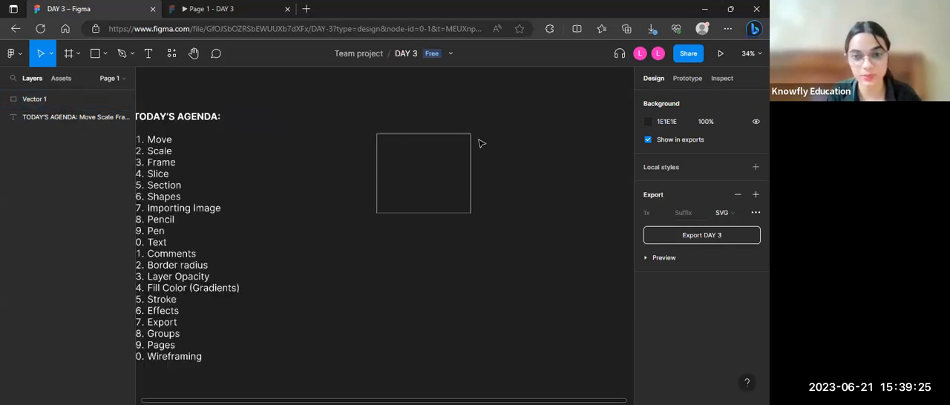
click(397, 132)
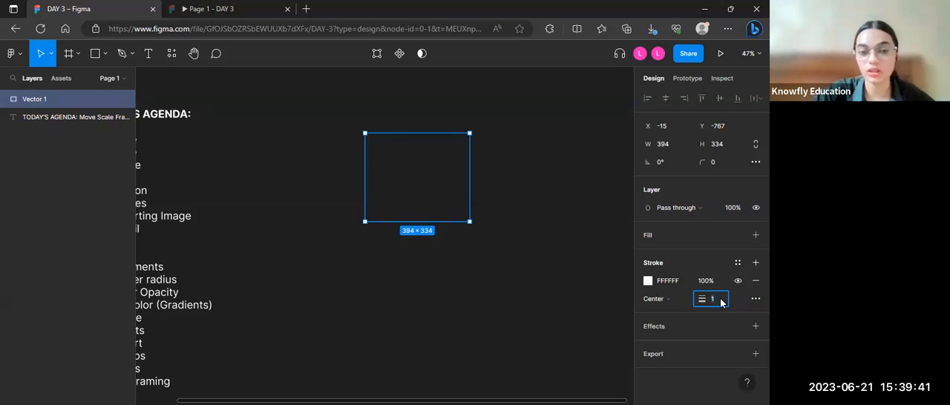
text(5)
key(Return)
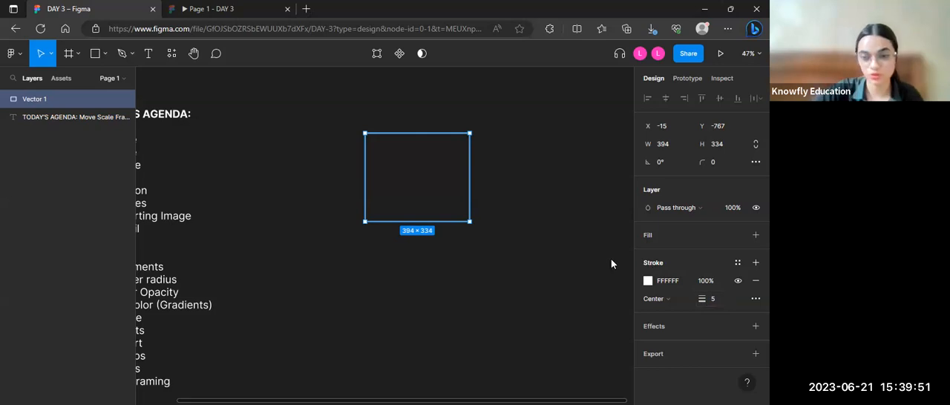
Step: Thicken the vector rectangle's stroke to a weight of 100 and deselect the shape
click(698, 307)
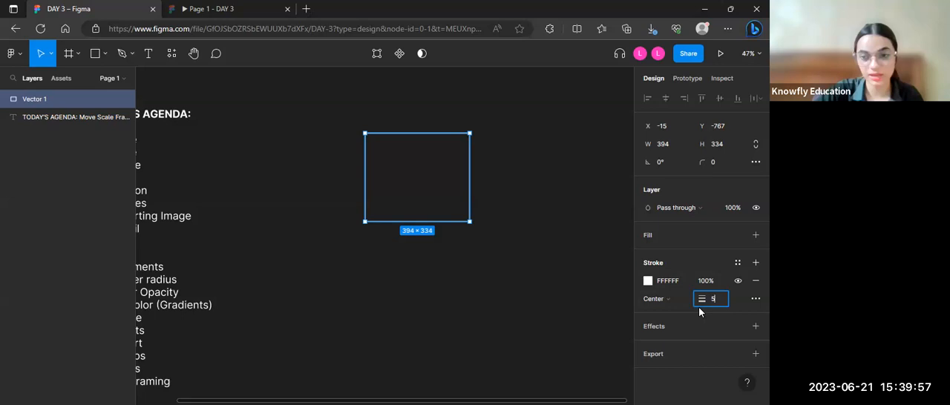
text(10)
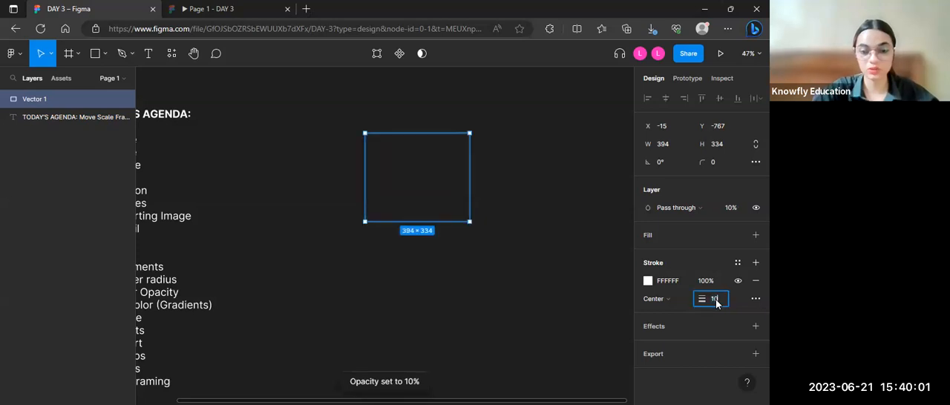
text(0)
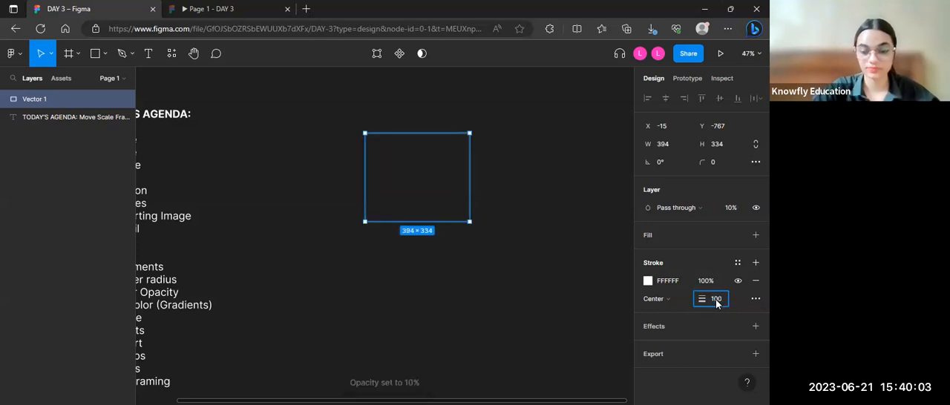
key(Return)
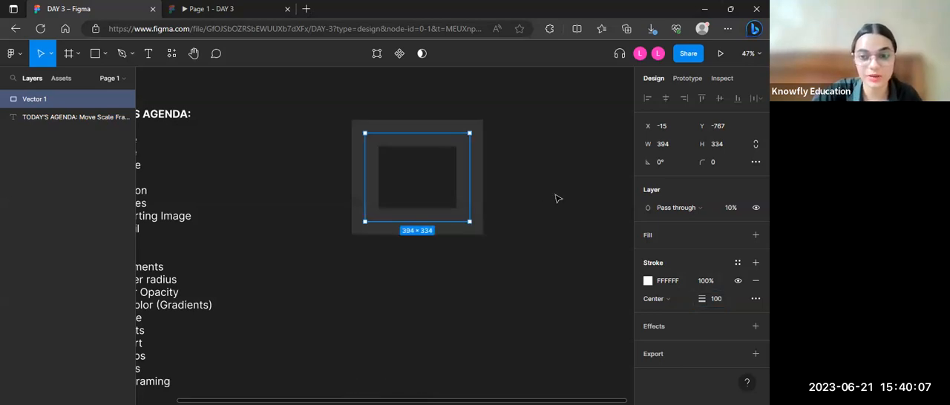
click(558, 198)
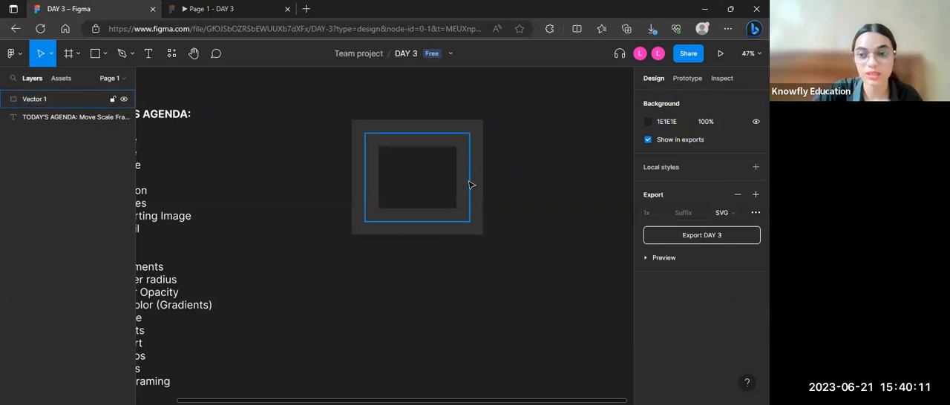
Step: Set the vector rectangle's layer opacity to 100% and deselect it
click(469, 184)
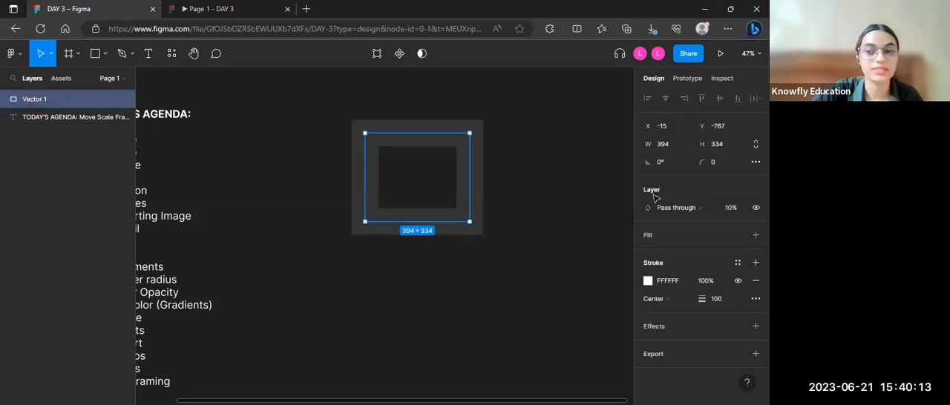
click(740, 207)
text(100)
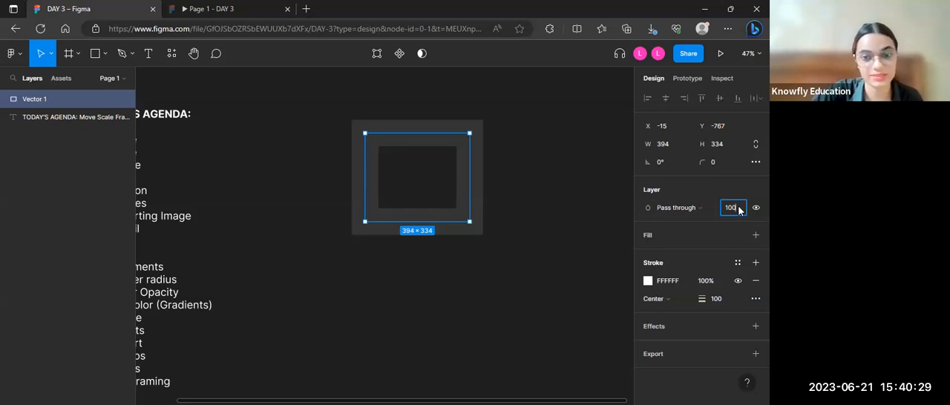
key(Return)
click(431, 153)
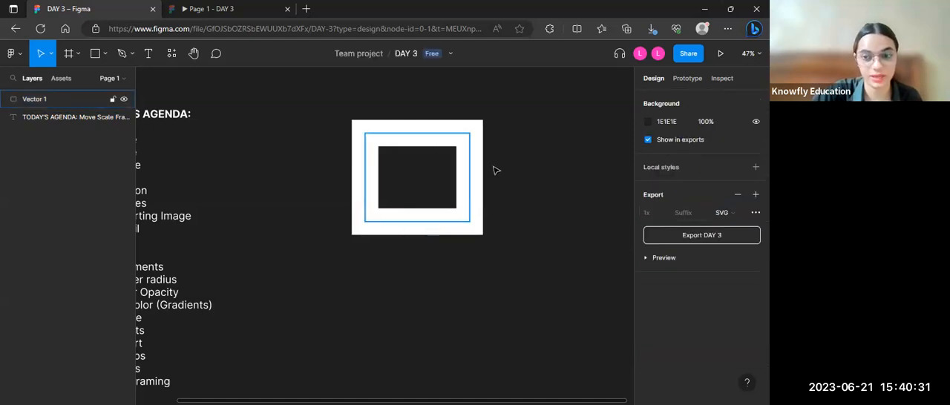
Step: Round the vector rectangle's corners with a corner radius of 10
click(464, 164)
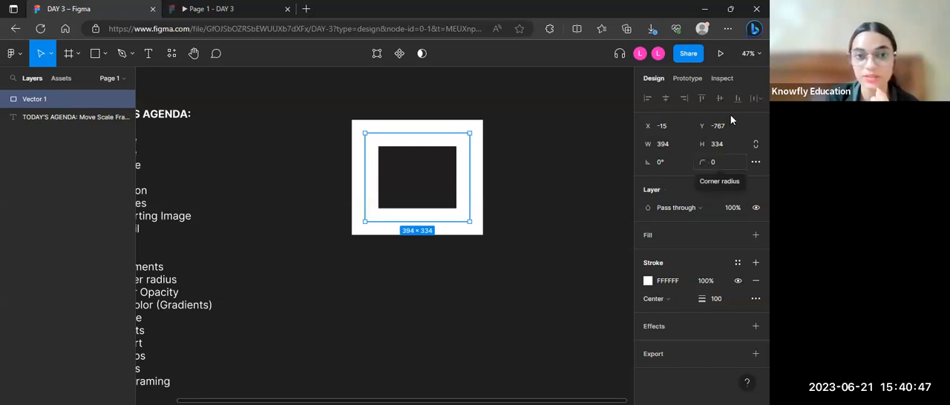
click(723, 163)
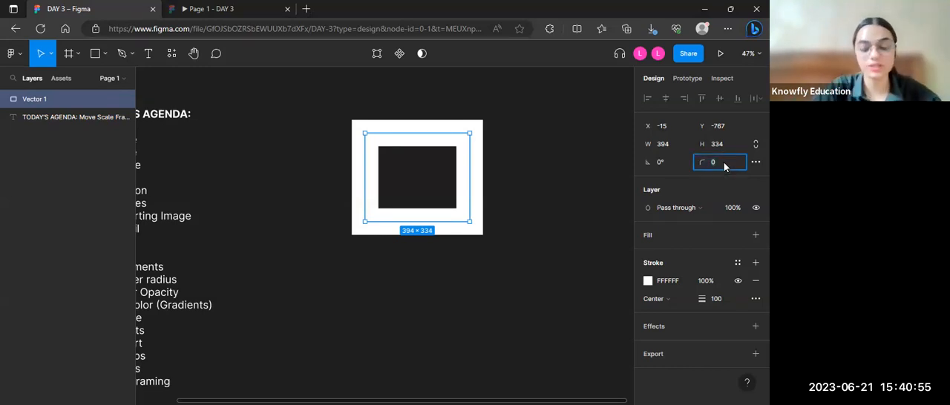
text(10)
key(Return)
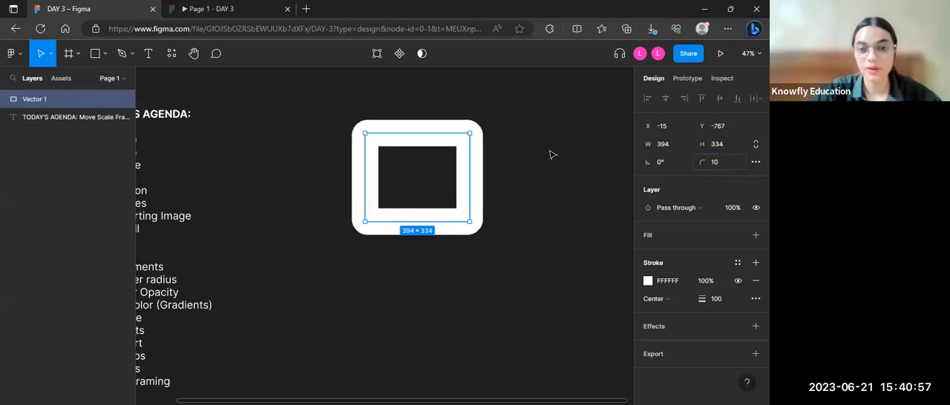
click(519, 151)
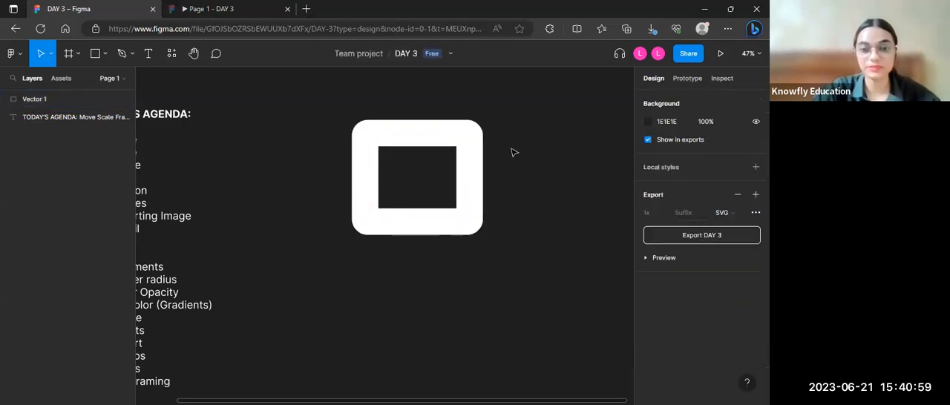
Step: Increase the vector rectangle's corner radius to 20 and finally to 50
click(437, 141)
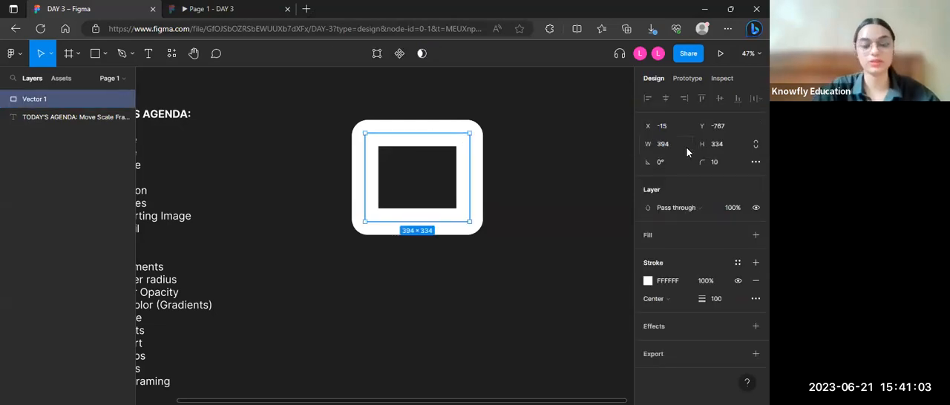
click(726, 164)
text(20)
key(Return)
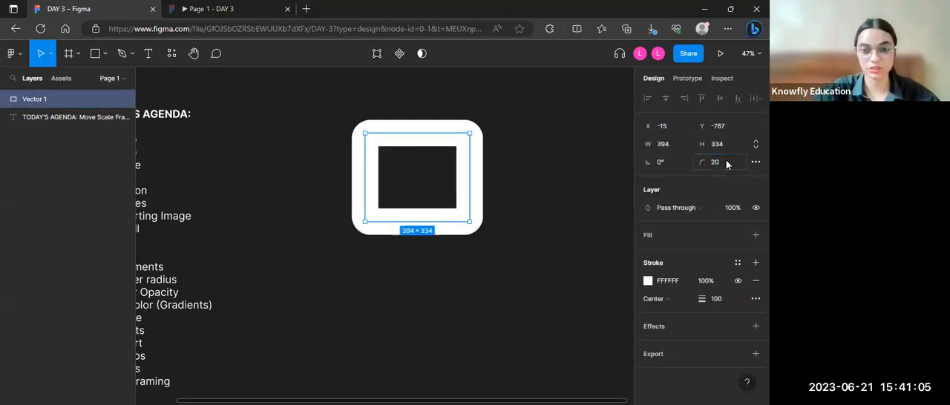
click(724, 162)
text(50)
key(Return)
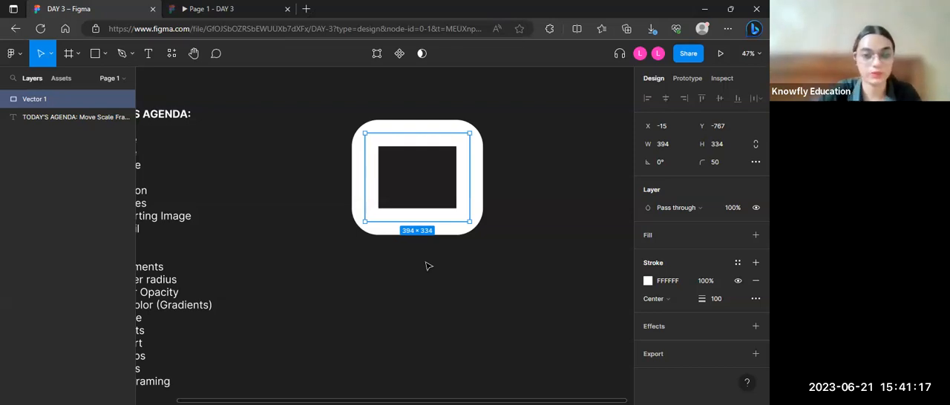
Step: Draw a rectangle of about 456 × 374 below the rounded frame and line up their left edges at X -64
click(104, 53)
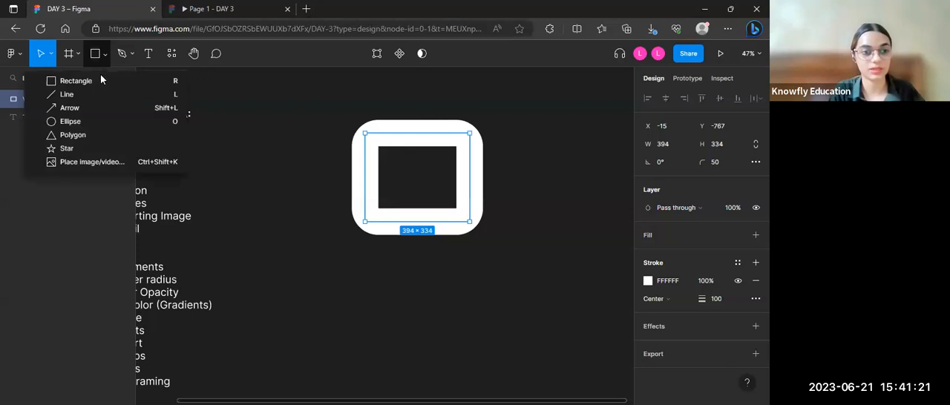
key(r)
drag(359, 248, 480, 346)
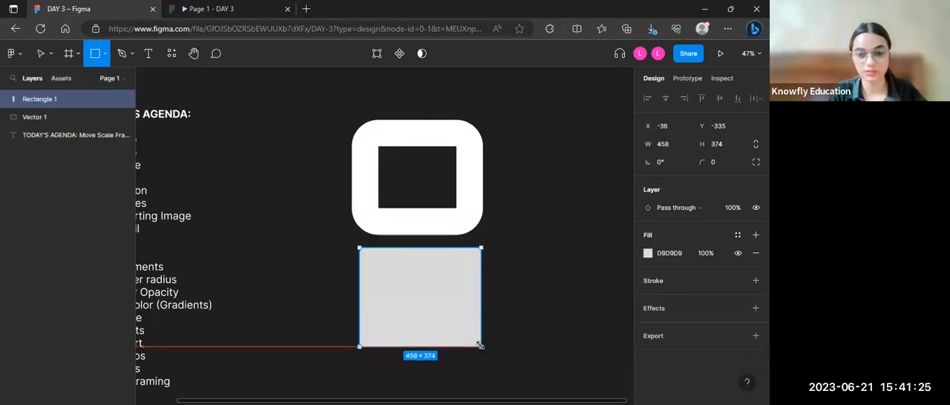
drag(446, 322, 436, 322)
Step: Change the new rectangle's fill colour to the salmon red DD6262
click(647, 255)
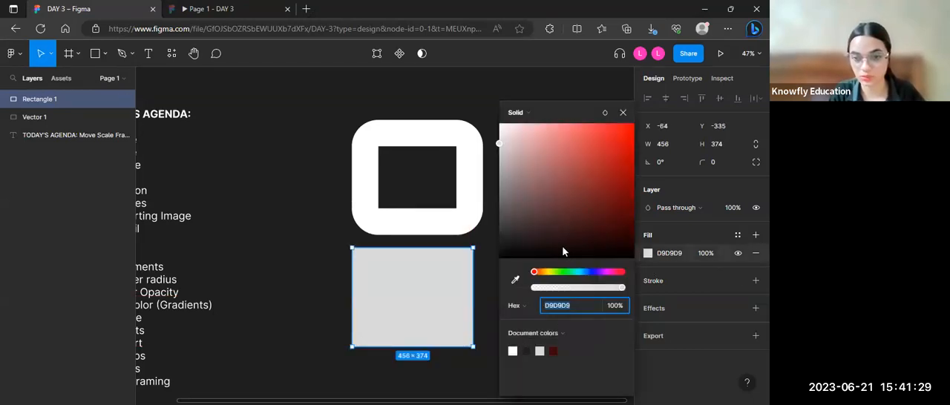
drag(560, 242, 574, 141)
click(446, 311)
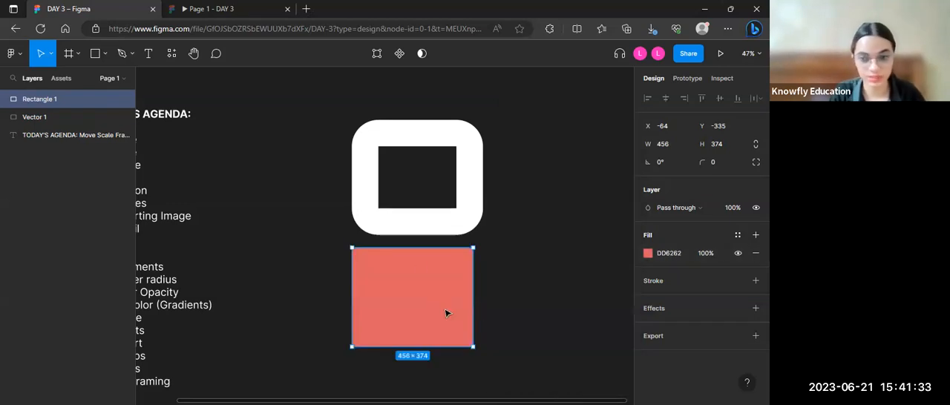
Step: Add an inside stroke to the red rectangle and set its weight to 10
click(653, 285)
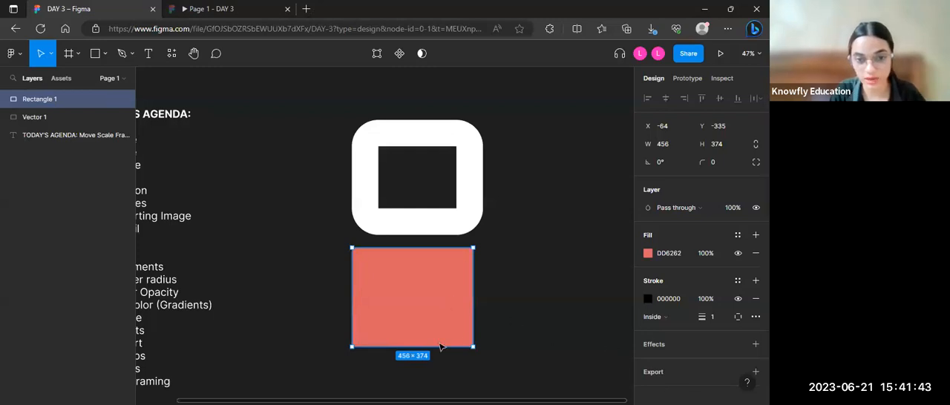
click(520, 339)
click(470, 258)
click(717, 317)
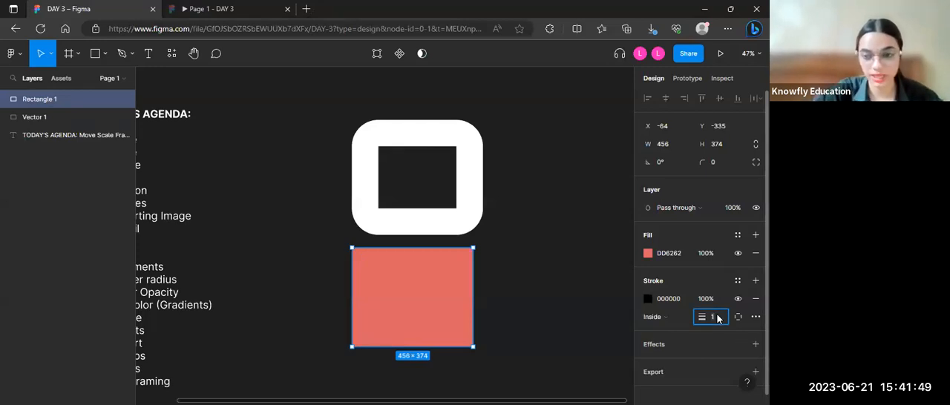
text(10)
key(Return)
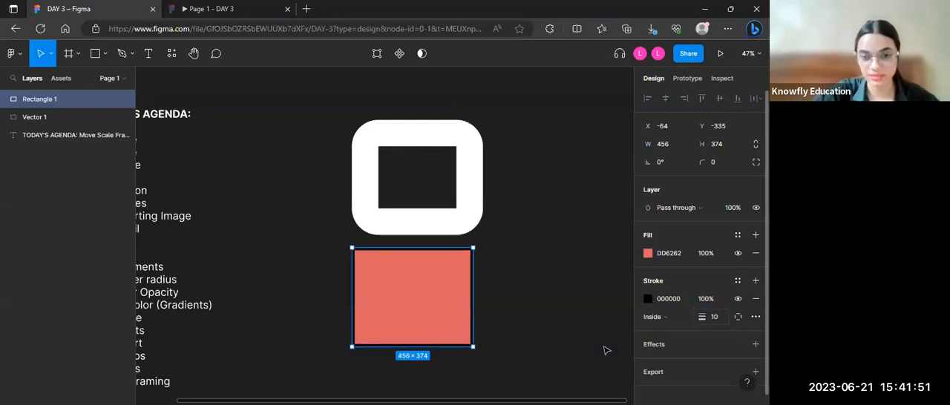
click(537, 267)
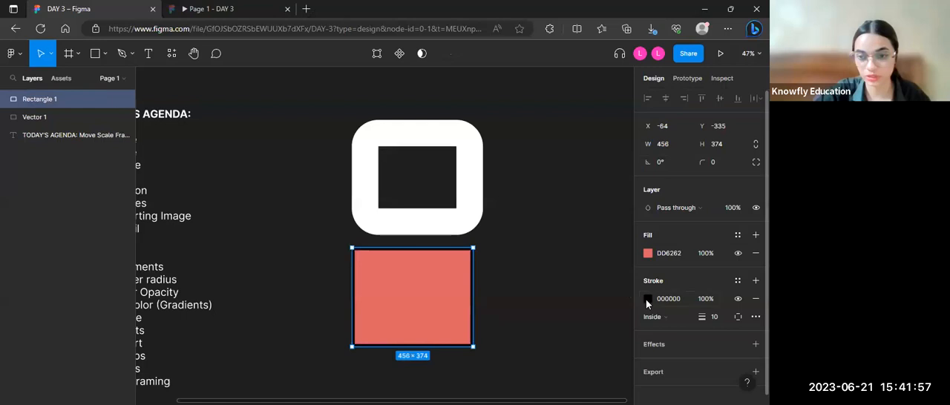
Step: Change the red rectangle's stroke colour to white (FFFFFF) and deselect it
click(647, 299)
click(512, 351)
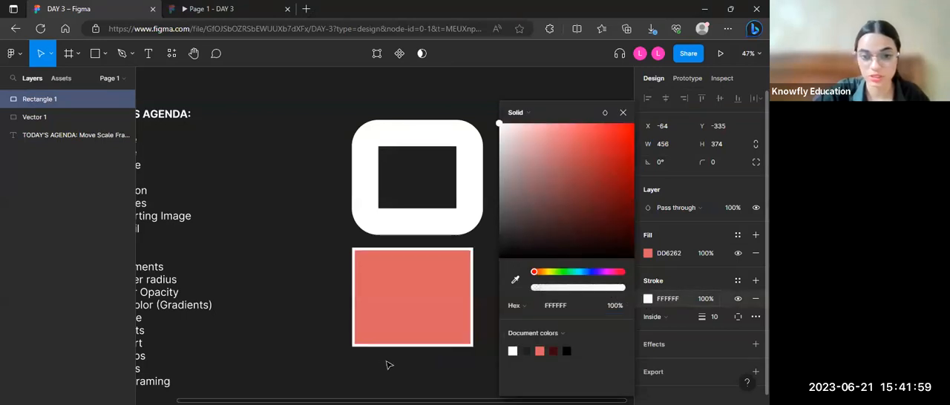
click(476, 261)
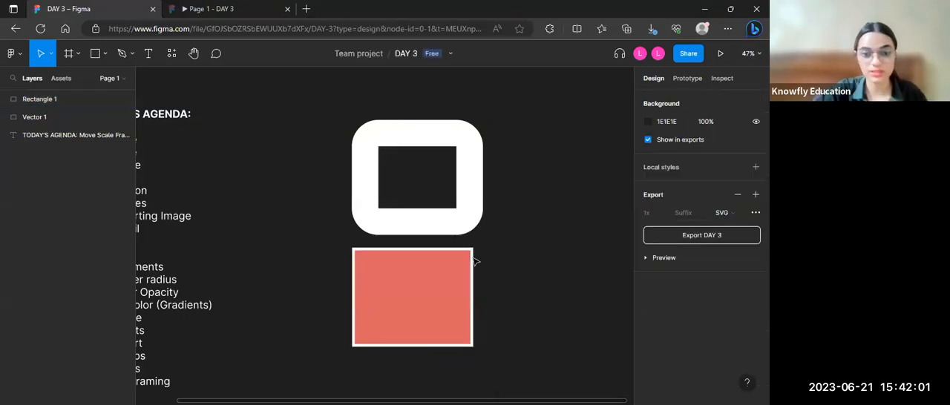
Step: Set the red rectangle's corner radius to 20 and deselect it
click(444, 289)
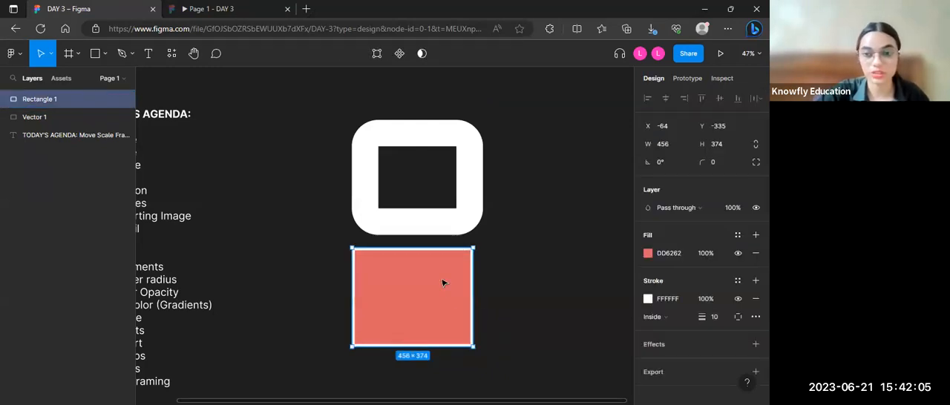
click(717, 163)
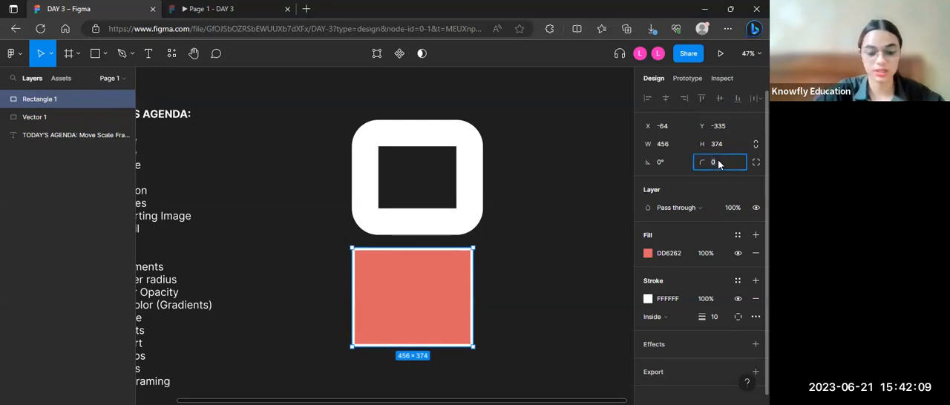
key(Return)
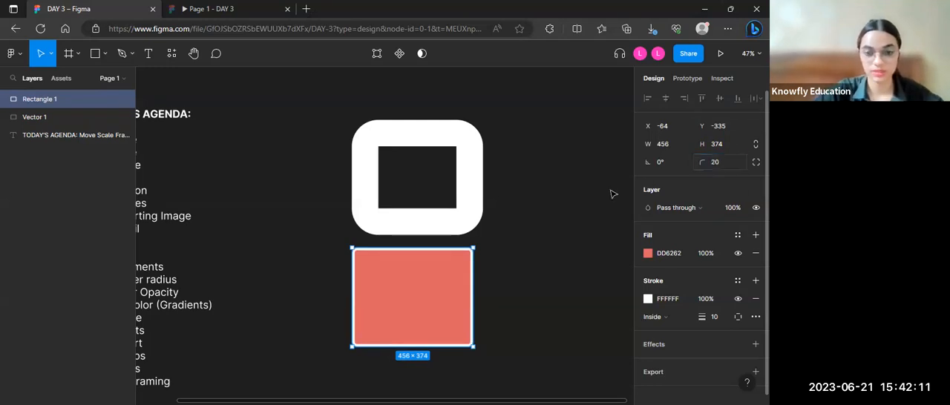
click(536, 233)
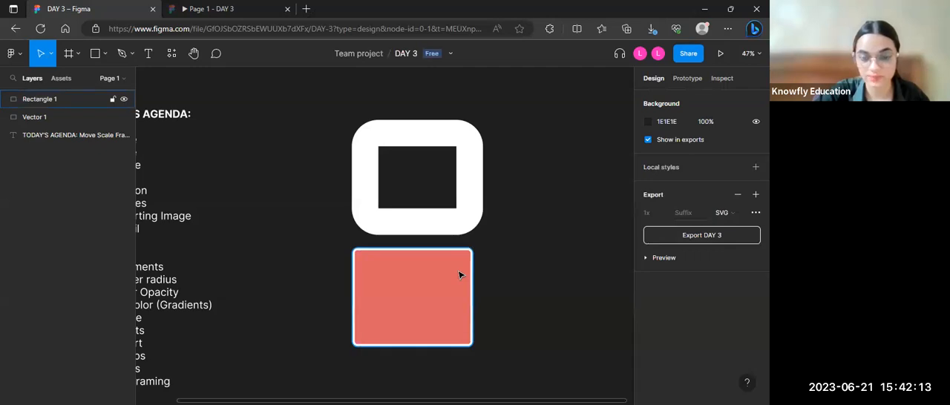
Step: Reset the red rectangle's corner radius to 0 so all four corners are square
click(459, 275)
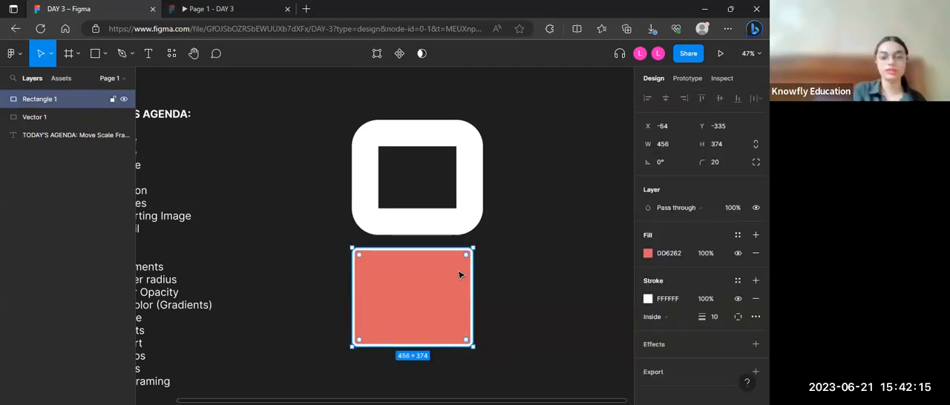
click(717, 161)
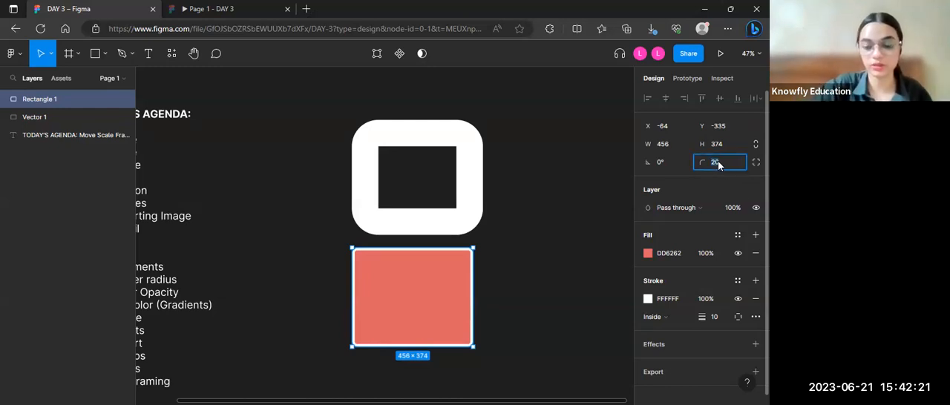
click(518, 235)
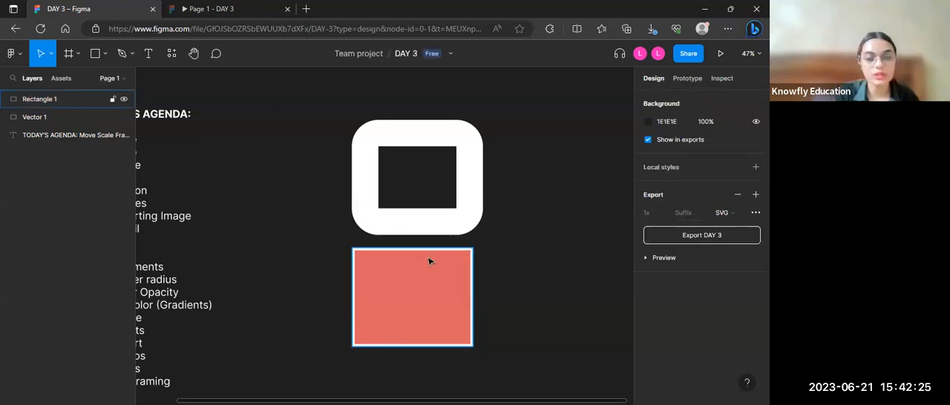
Step: Try to adjust the red rectangle's corner radius with its on-canvas corner handle, and deselect the rectangle
click(429, 261)
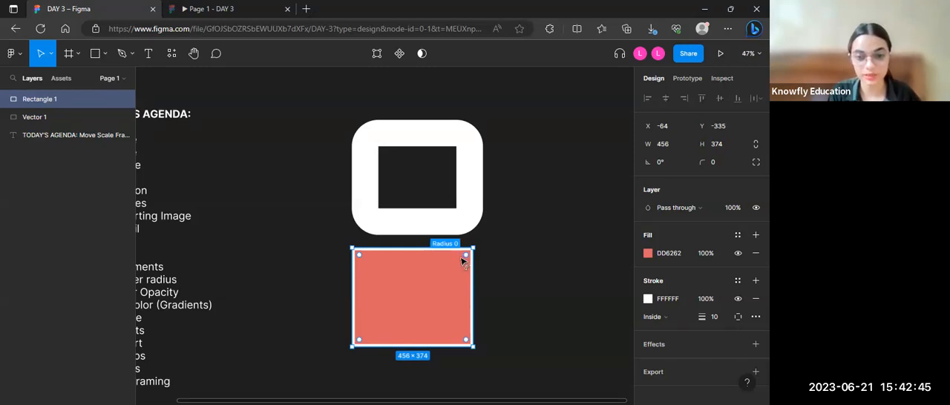
drag(460, 259, 510, 240)
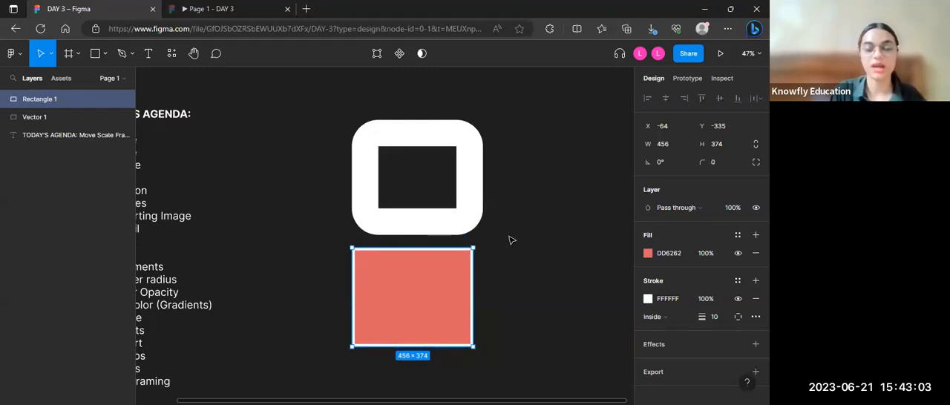
key(Escape)
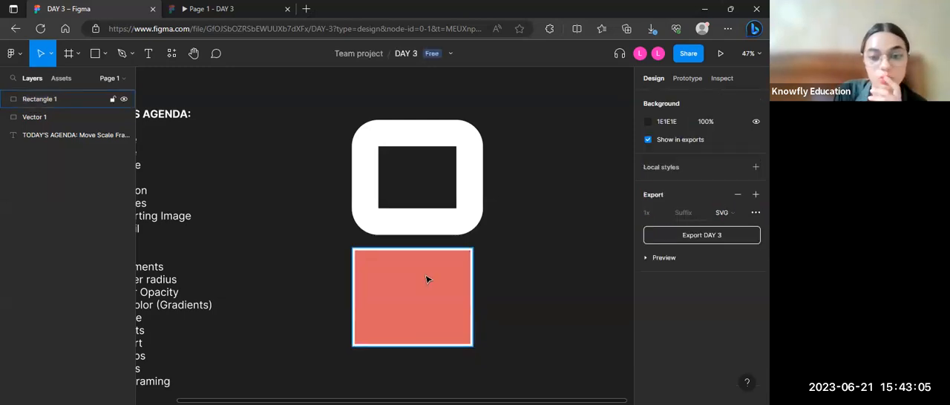
Step: Switch the red rectangle to independent corners and set only its top-left corner radius to 20
click(426, 279)
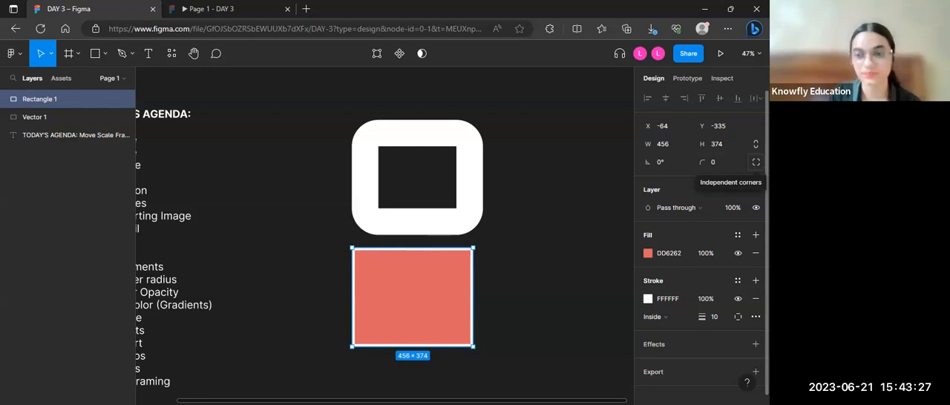
click(756, 161)
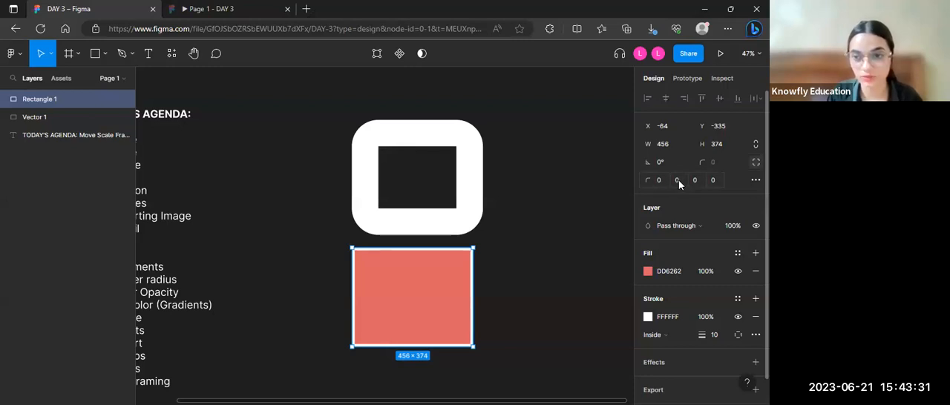
click(648, 184)
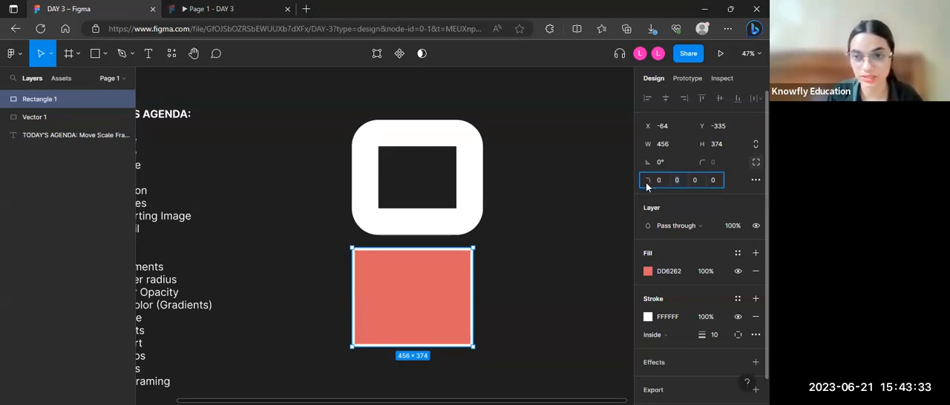
key(Tab)
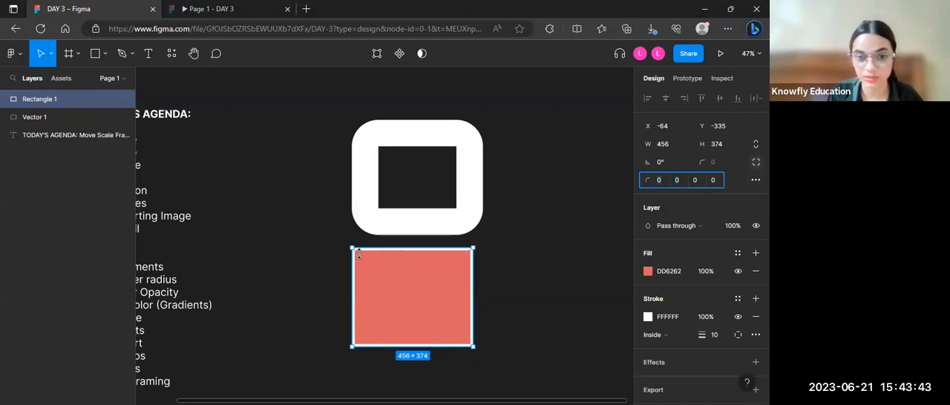
click(660, 181)
text(20)
key(Return)
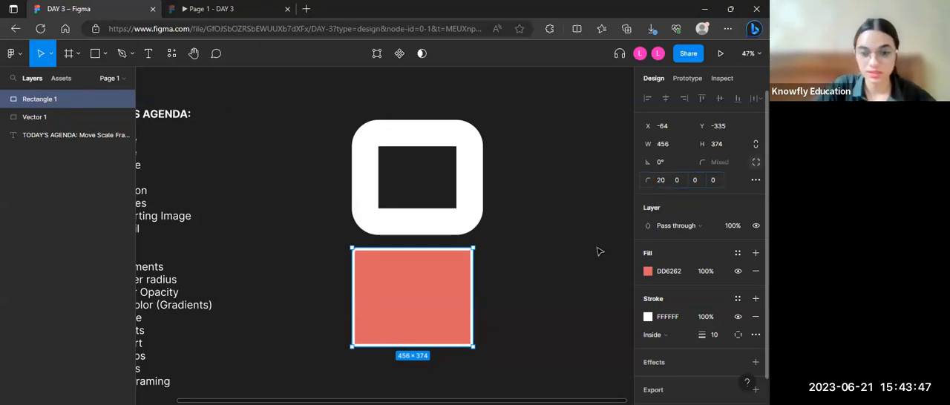
click(522, 266)
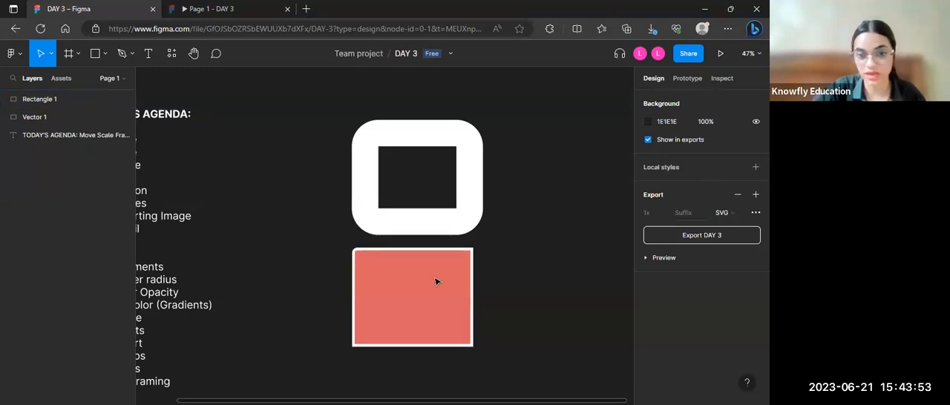
Step: Increase the red rectangle's top-left corner radius to 50 and deselect it
click(398, 282)
click(663, 181)
text(50)
key(Return)
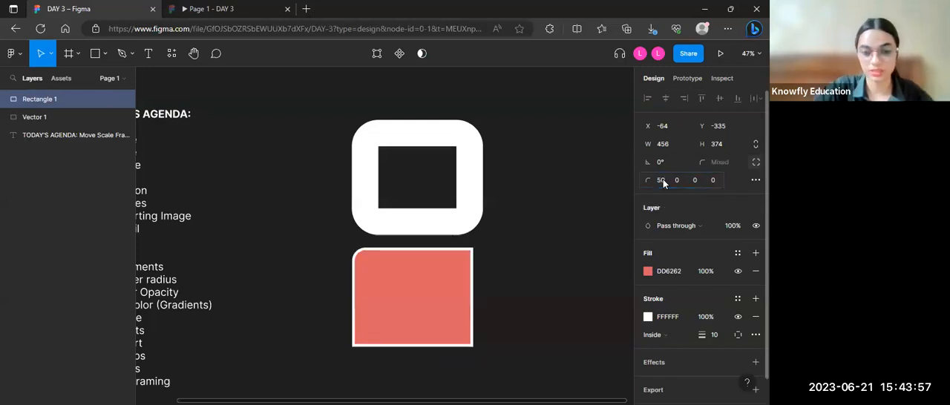
click(362, 351)
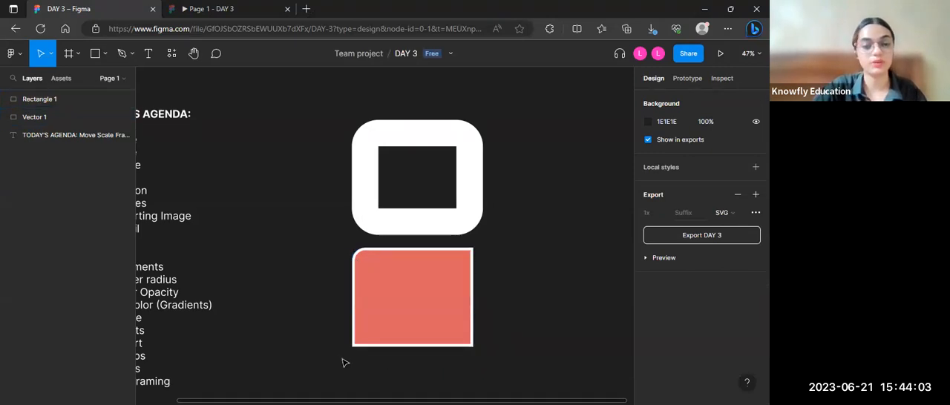
Step: Delete the white rounded frame and the red rectangle together, leaving only the agenda text on the canvas
ctrl+scroll(342, 362, down, 5)
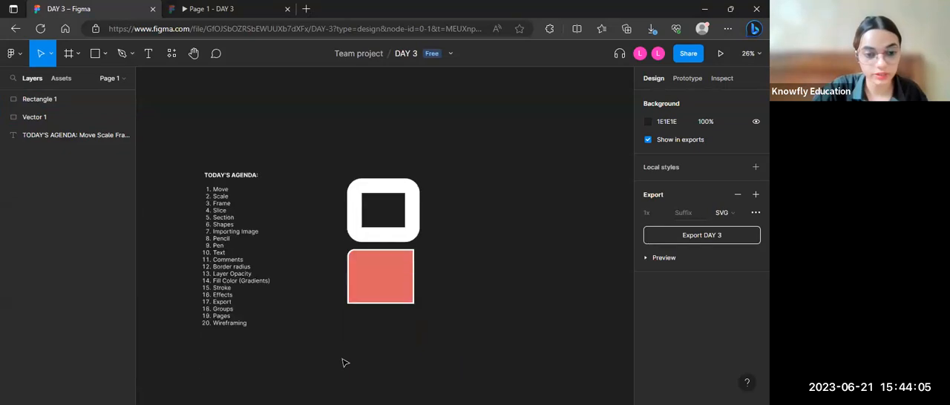
scroll(345, 362, up, 2)
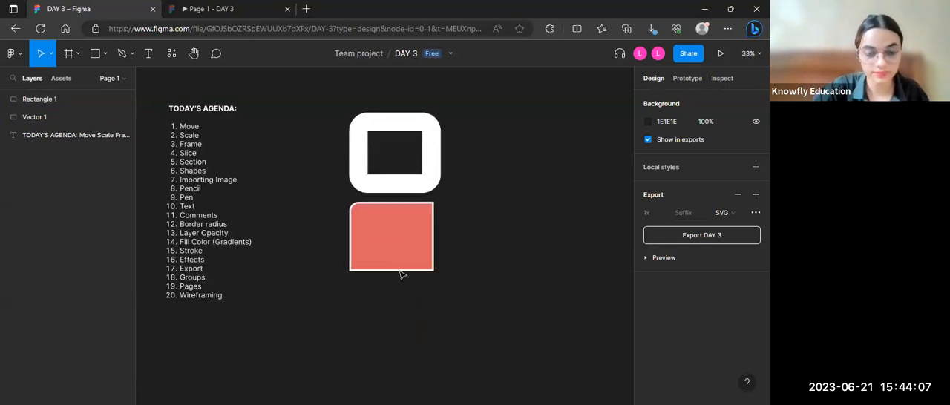
drag(477, 93, 335, 291)
key(Delete)
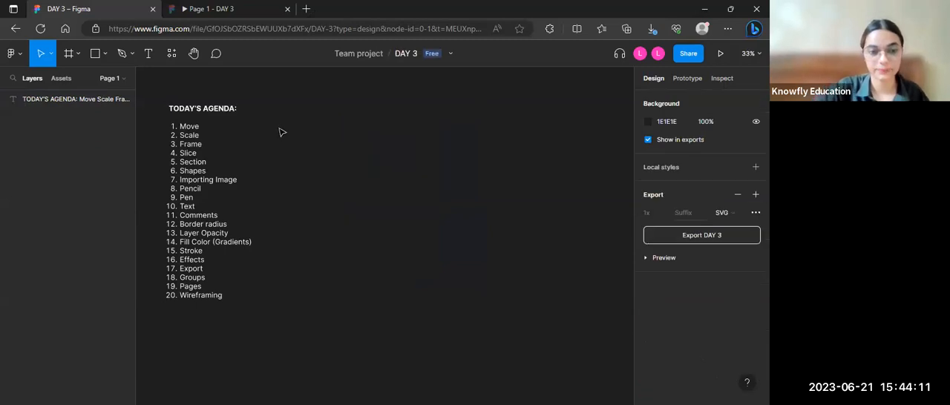
scroll(281, 132, up, 2)
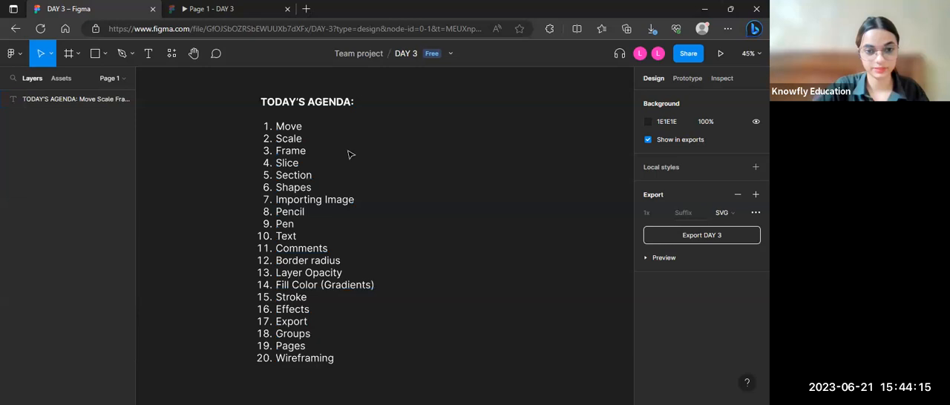
scroll(350, 154, down, 1)
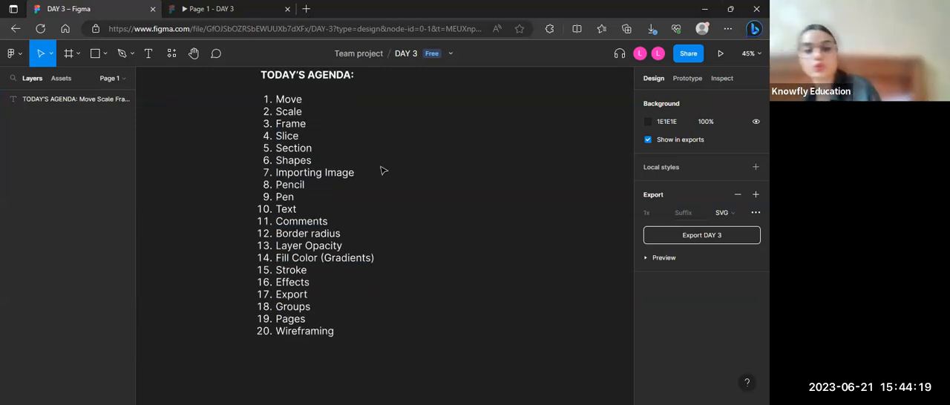
click(130, 56)
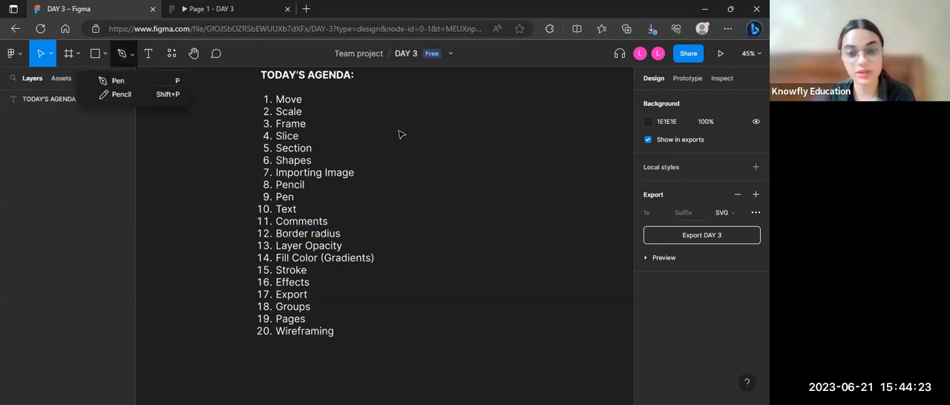
click(523, 152)
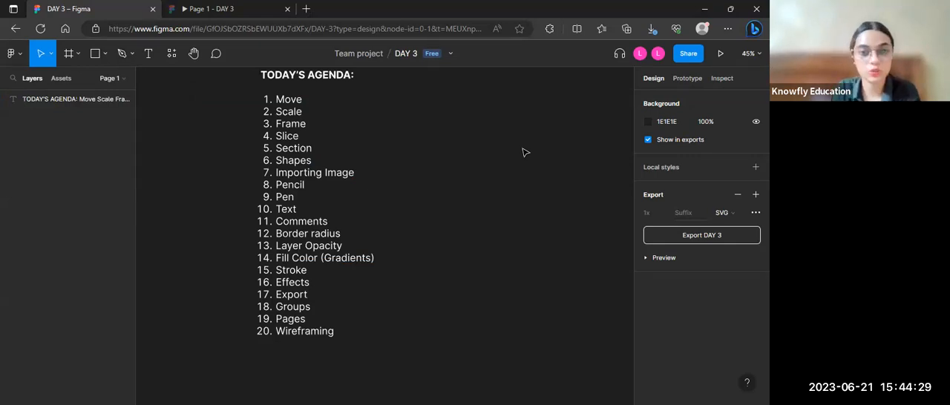
scroll(523, 152, right, 3)
scroll(523, 152, left, 2)
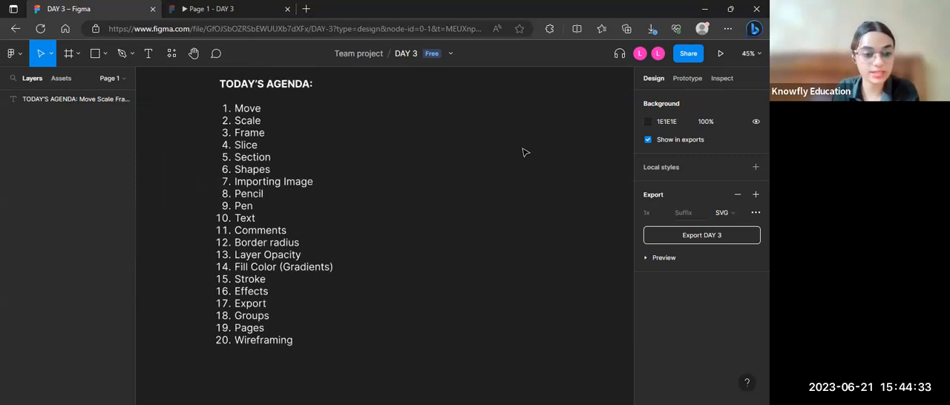
scroll(523, 152, up, 1)
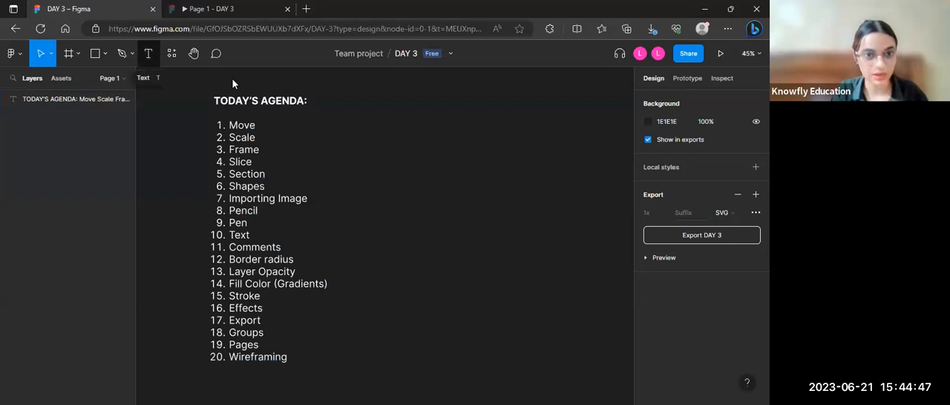
Step: Draw a text box about 352 × 192 beside the agenda list, and replace it with one about 545 × 208 further down
key(t)
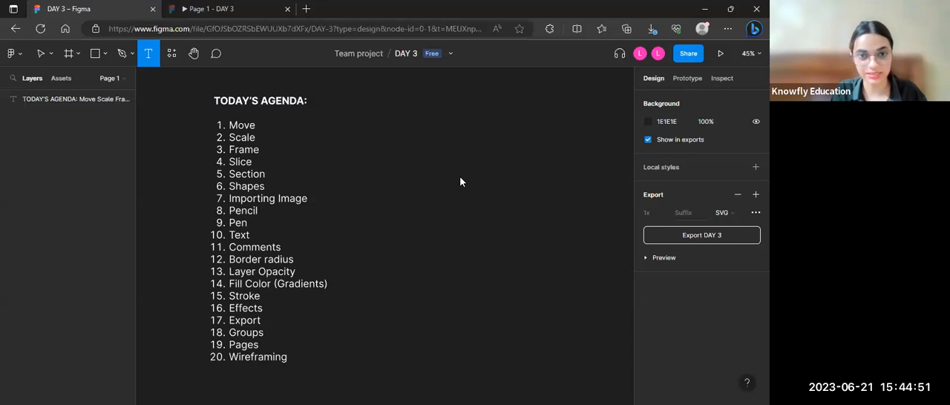
drag(460, 177, 369, 129)
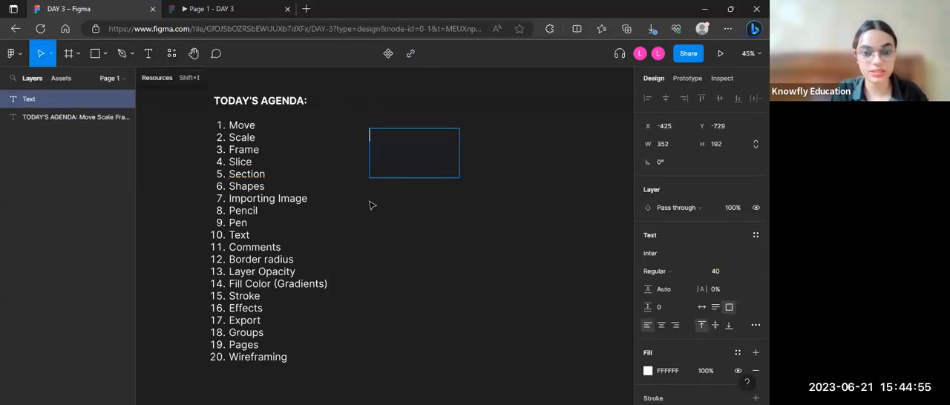
key(t)
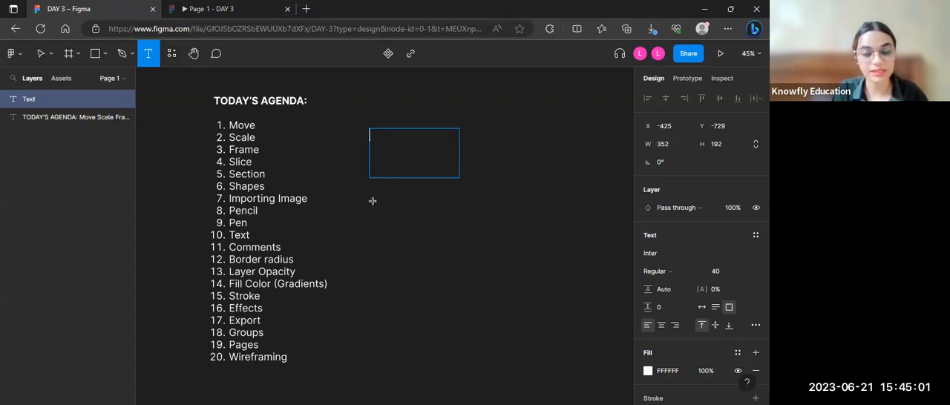
drag(370, 201, 508, 255)
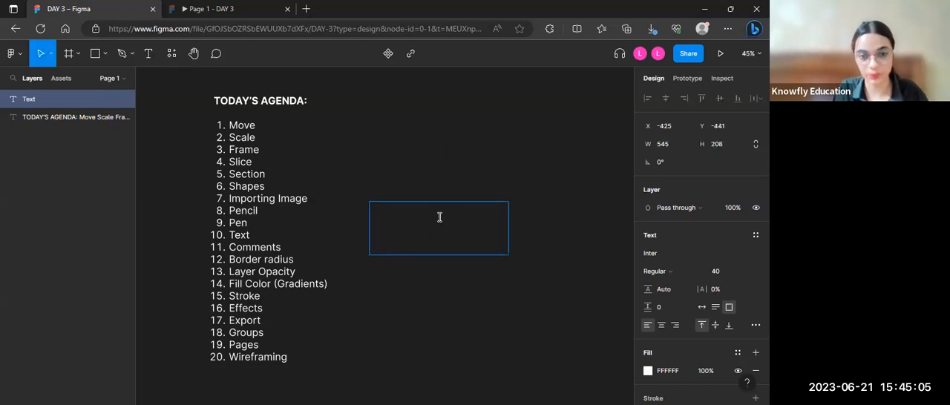
Step: Enter the text "I LOVE FIGMA" in the new text box, finish editing and select the text layer
text(I A)
key(BackSpace)
text(LOVE )
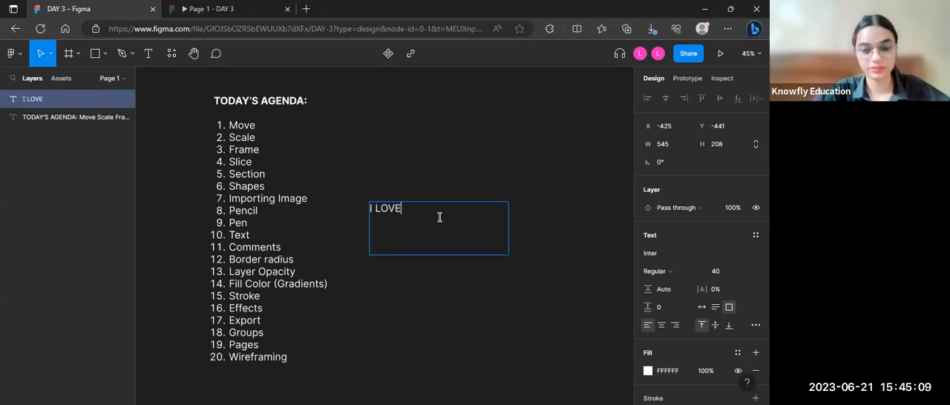
text(FIGMA)
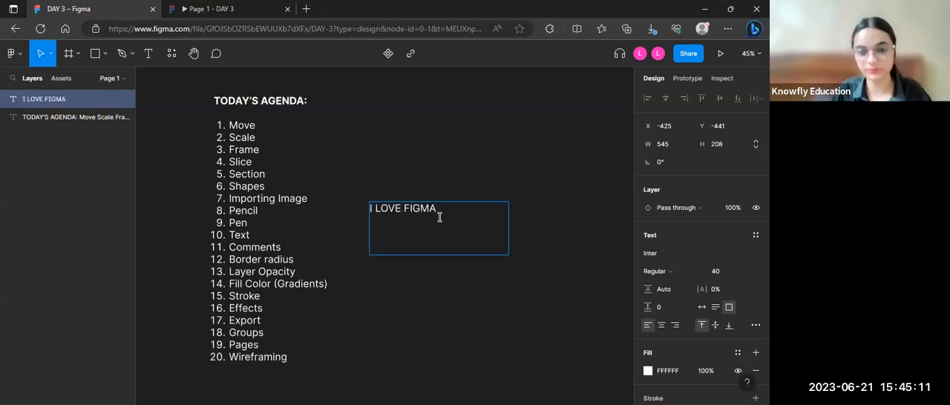
key(Escape)
key(Escape)
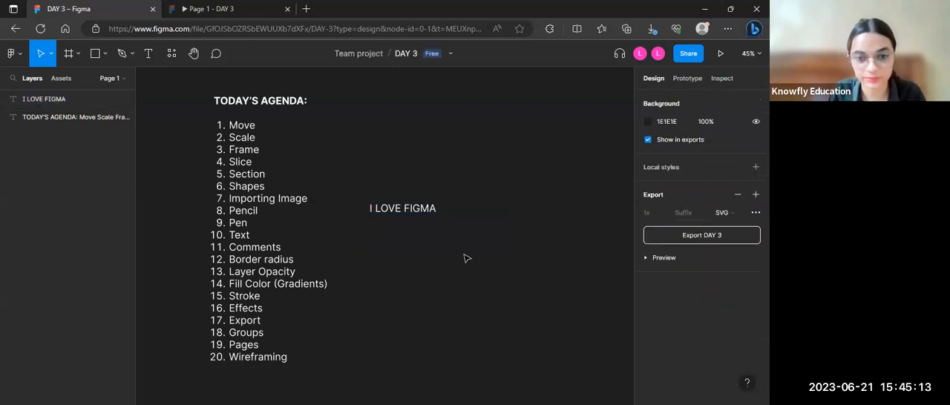
click(427, 211)
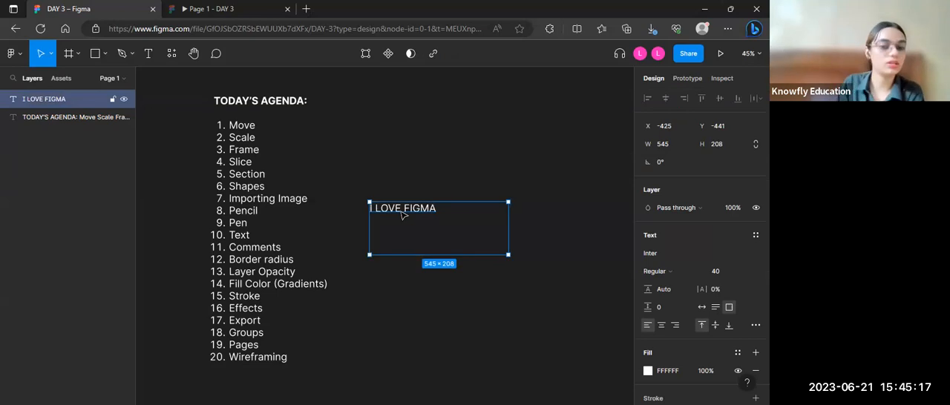
Step: Select all the characters of "I LOVE FIGMA" in its text box and set their font to Kite One
click(548, 119)
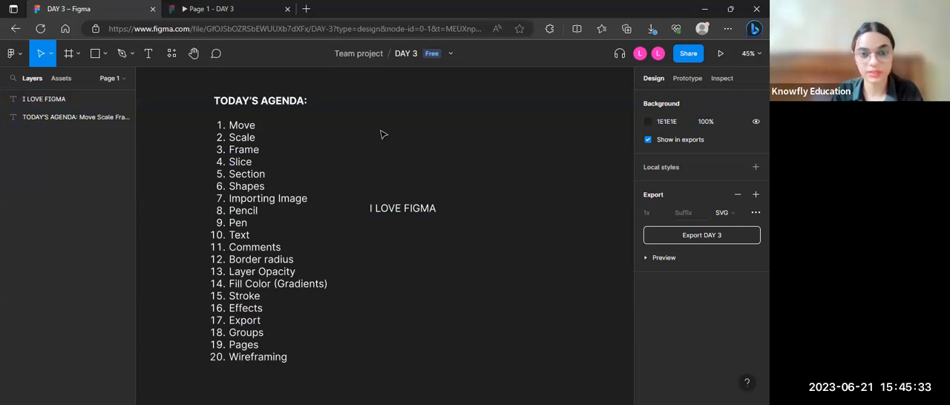
click(405, 210)
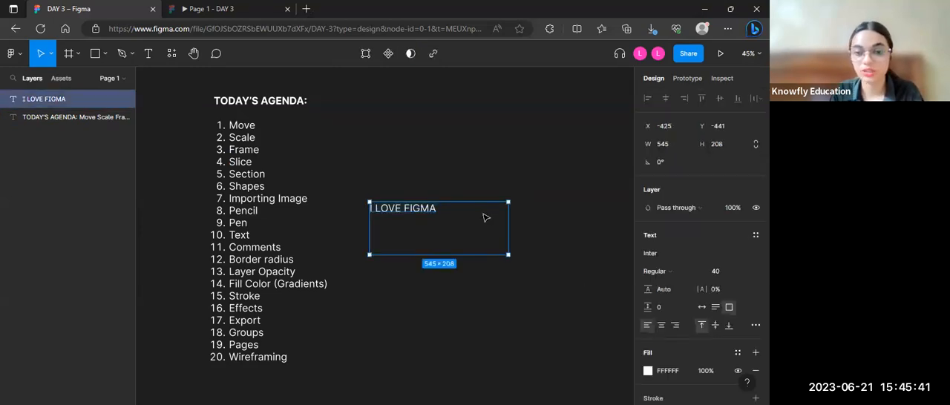
key(Escape)
double_click(419, 209)
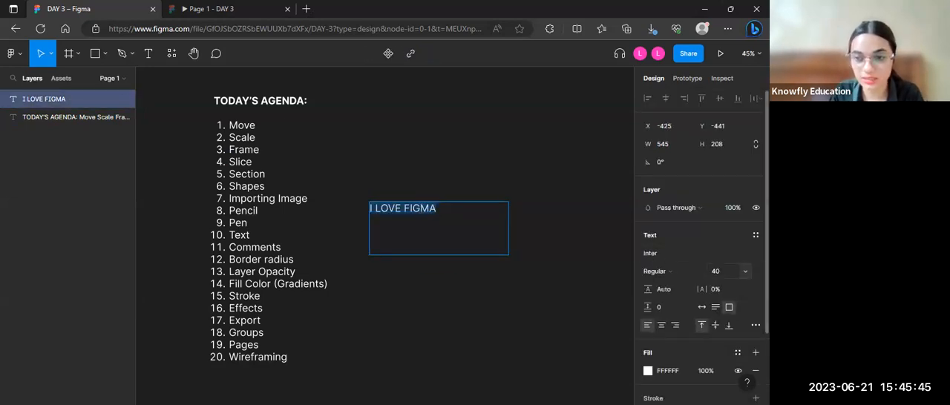
click(697, 253)
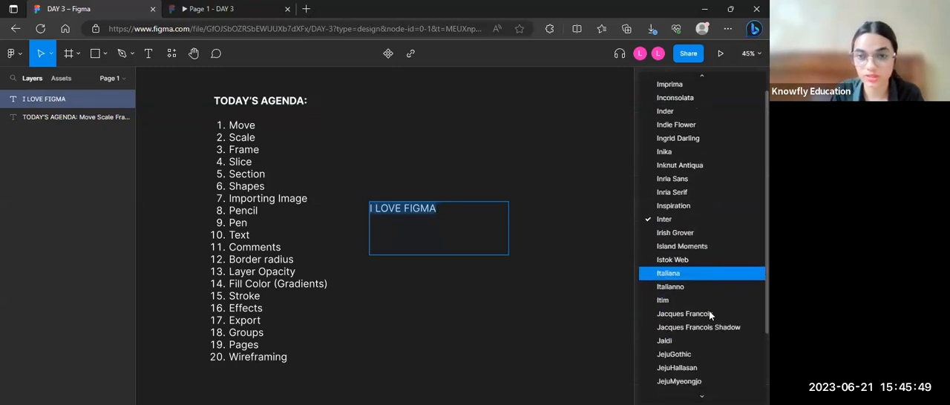
scroll(709, 315, down, 10)
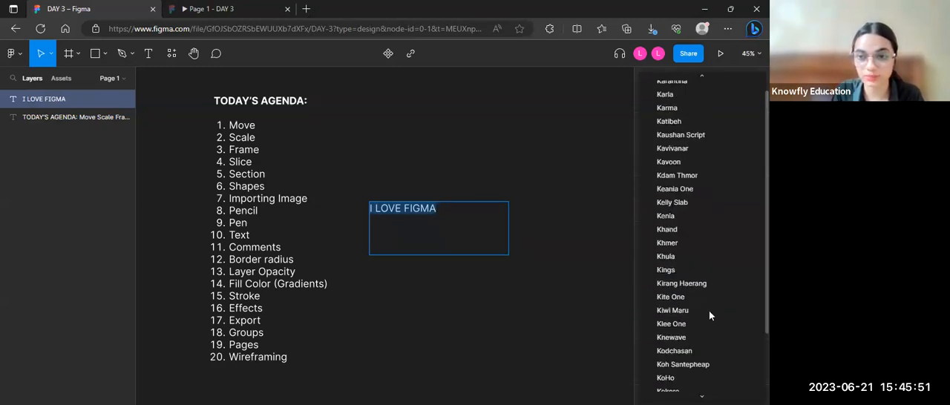
scroll(709, 315, up, 1)
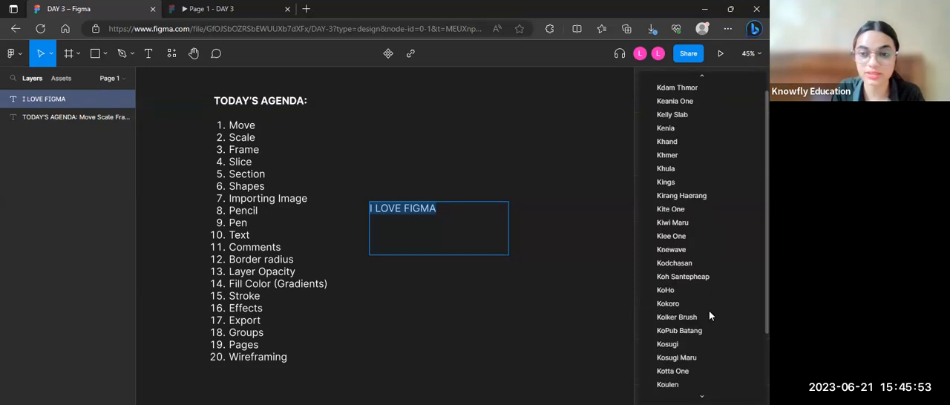
click(677, 215)
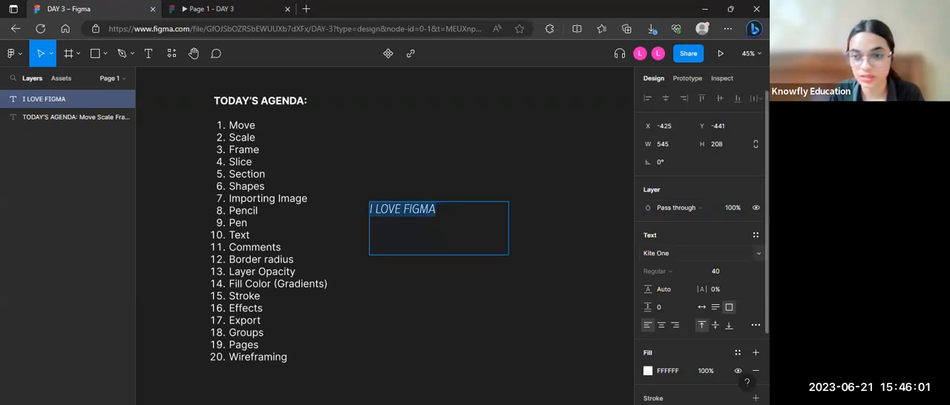
Step: Change the font of the selected "I LOVE FIGMA" text to Lakki Reddy
click(757, 253)
scroll(698, 285, down, 5)
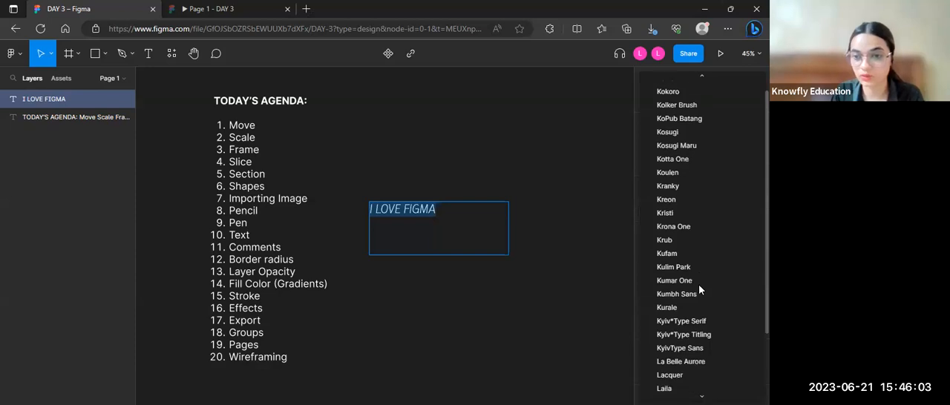
click(677, 249)
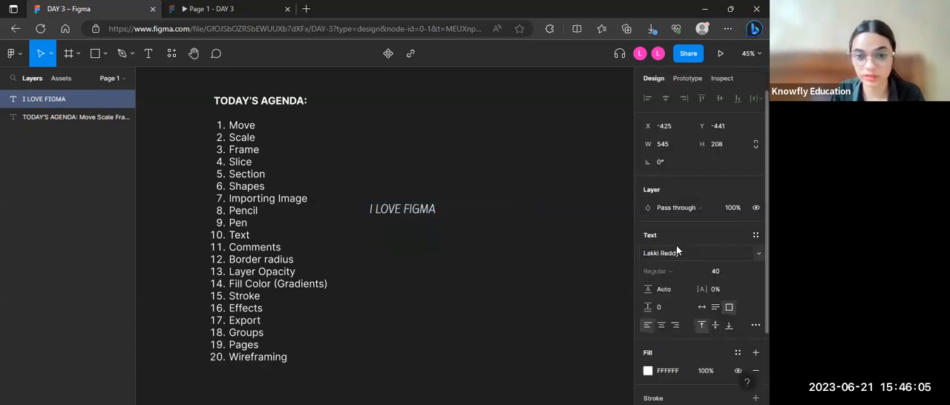
Step: Set the font size of the "I LOVE FIGMA" text to 96 and finish editing the text
click(744, 273)
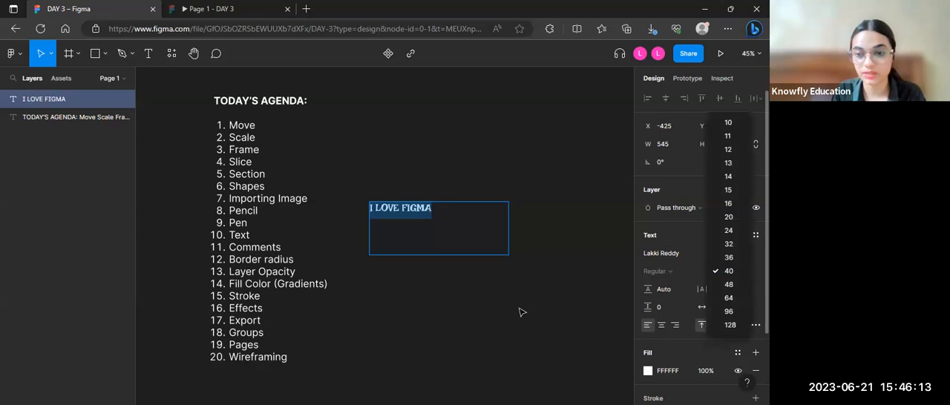
click(520, 310)
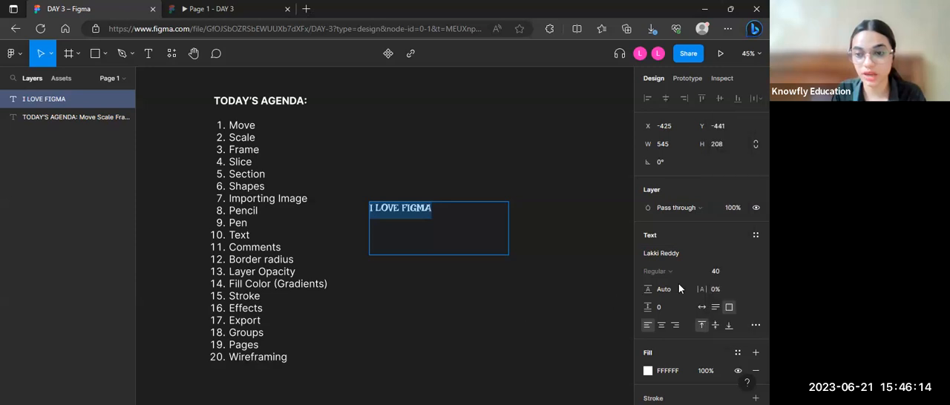
click(745, 274)
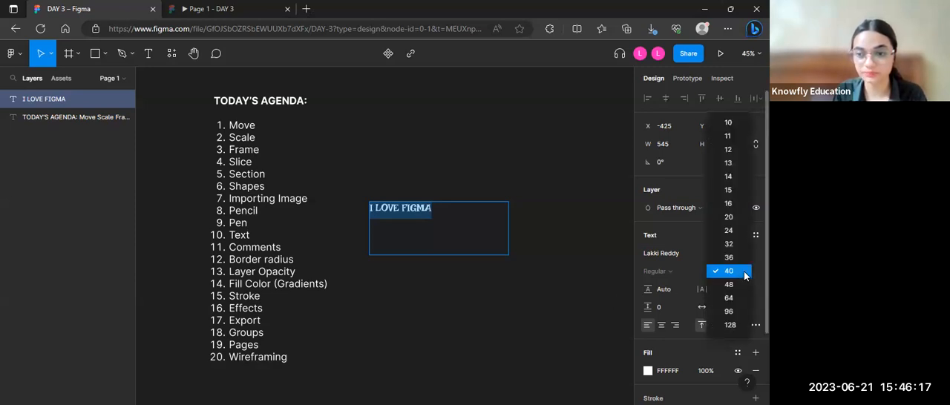
click(729, 312)
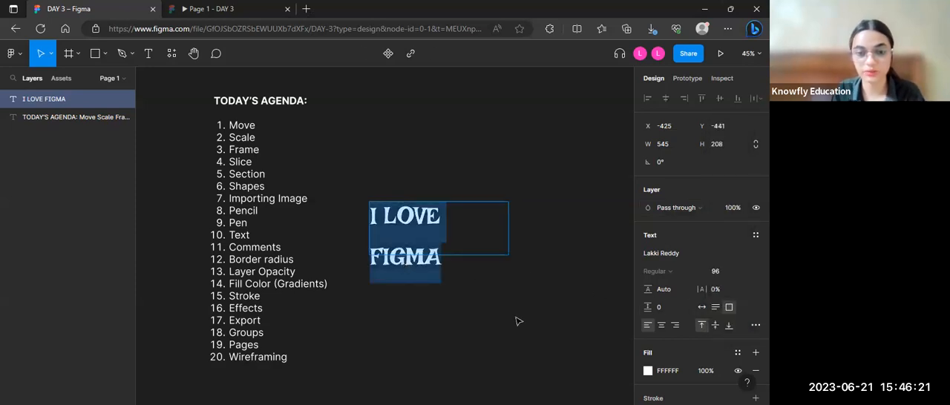
key(Escape)
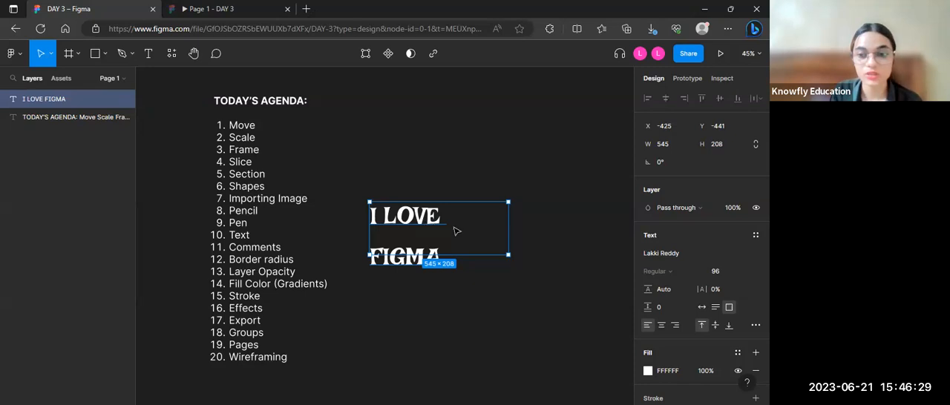
Step: Make the "I LOVE FIGMA" text box resize with Auto width, then deselect and reselect the text layer
click(699, 311)
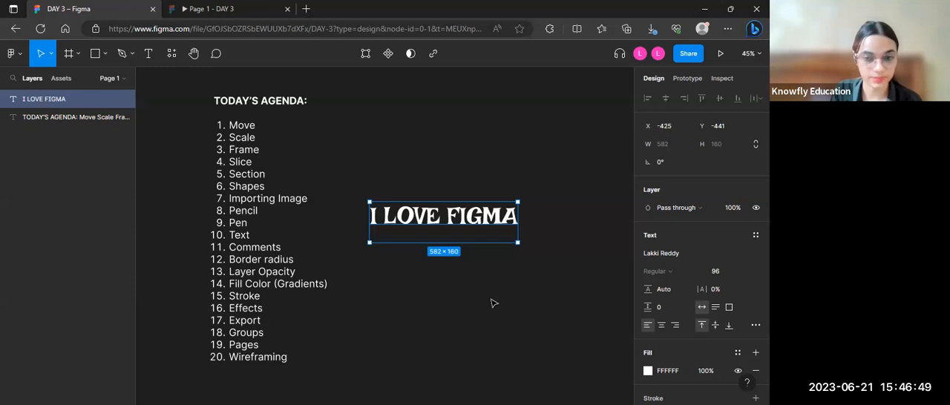
click(492, 302)
click(469, 217)
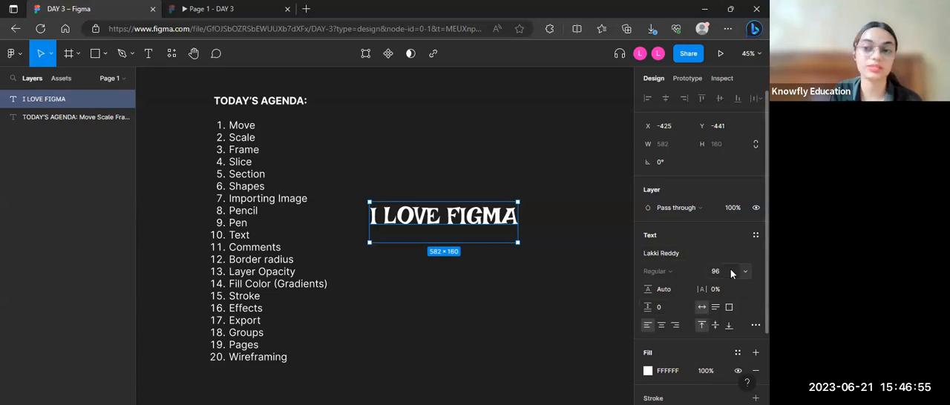
Step: Switch the text's horizontal alignment to right and back to left, and try middle and bottom vertical alignment
click(676, 328)
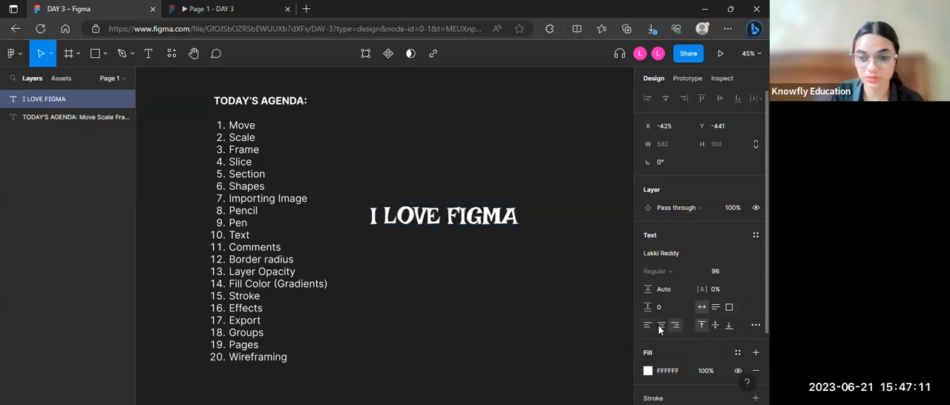
click(647, 327)
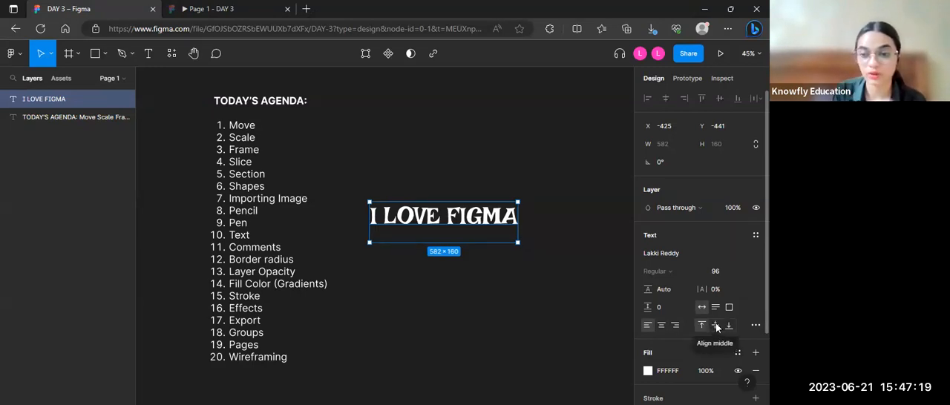
click(716, 326)
click(730, 328)
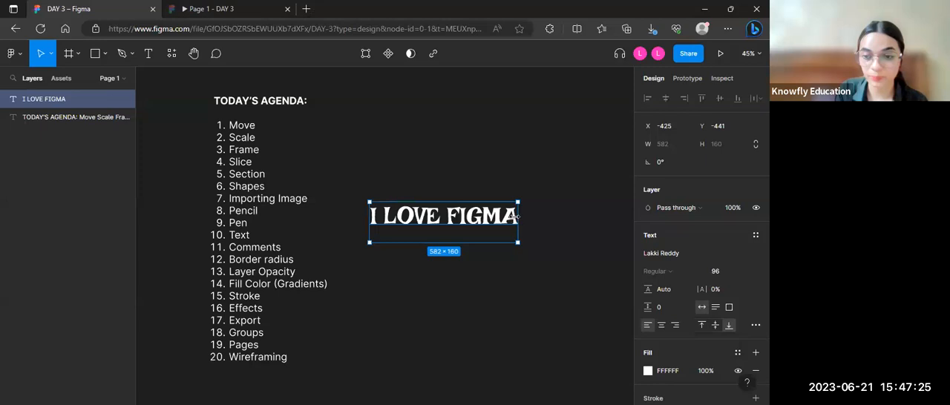
Step: Add two blank lines below "I LOVE FIGMA" inside its text box
double_click(515, 215)
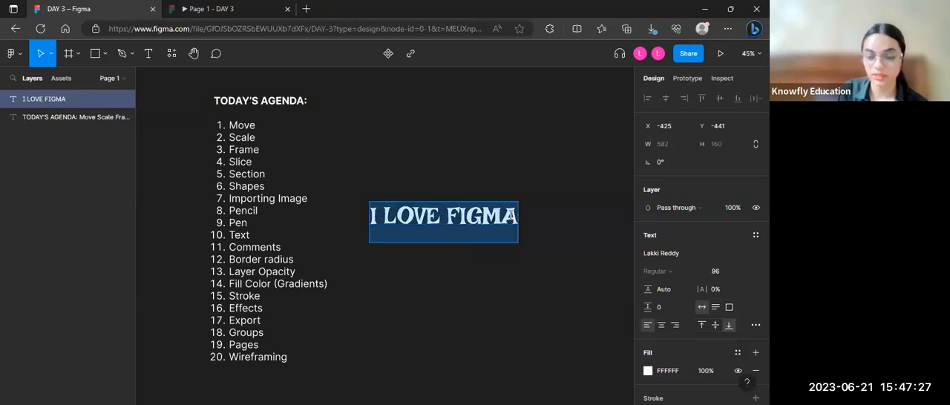
click(511, 216)
key(Return)
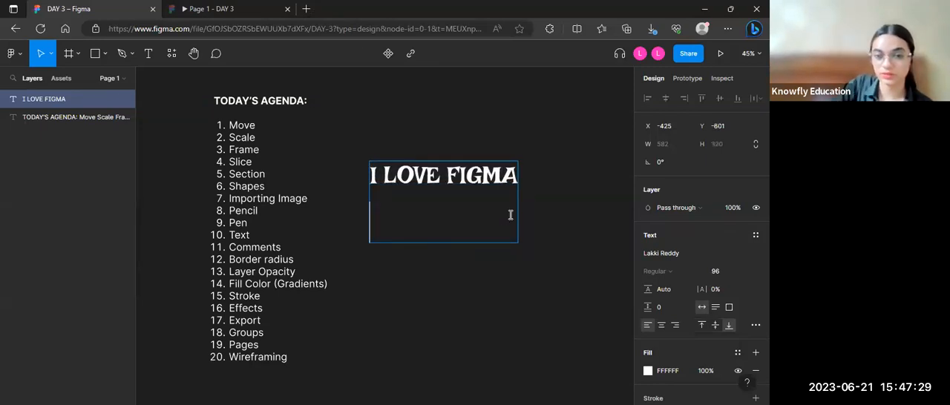
key(Return)
Step: Set the text's vertical alignment to middle, undo the added blank lines and restore the wording to "I LOVE FIGMA"
click(714, 325)
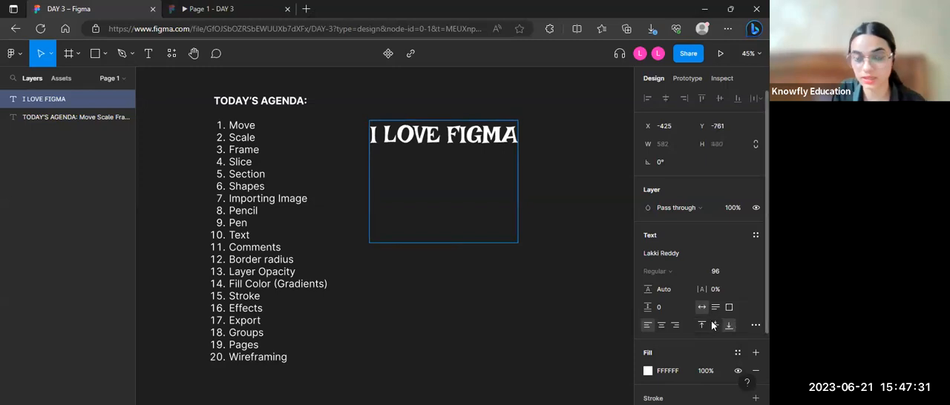
click(442, 135)
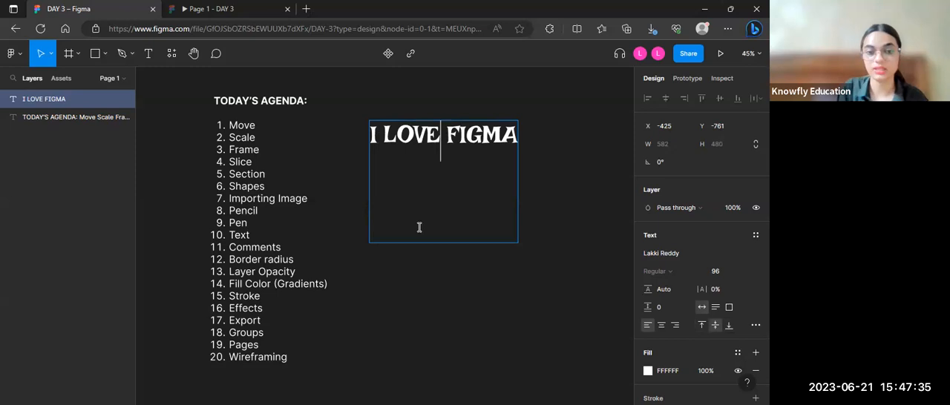
key(ctrl+z)
key(ctrl+z)
key(ctrl+z)
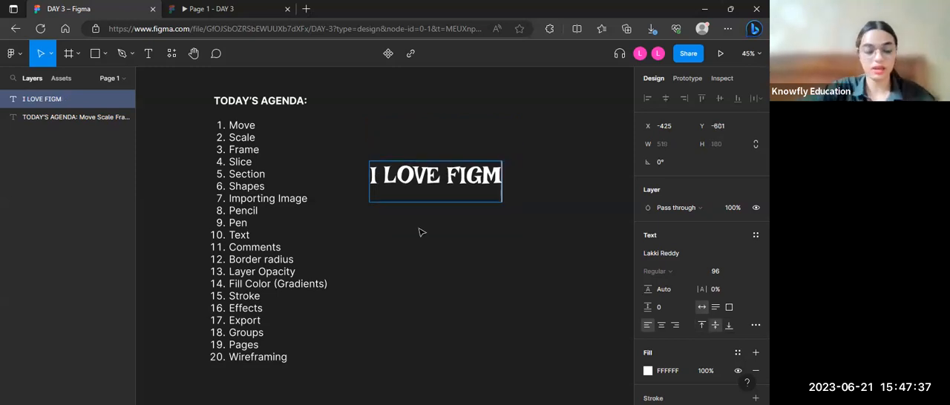
text(A)
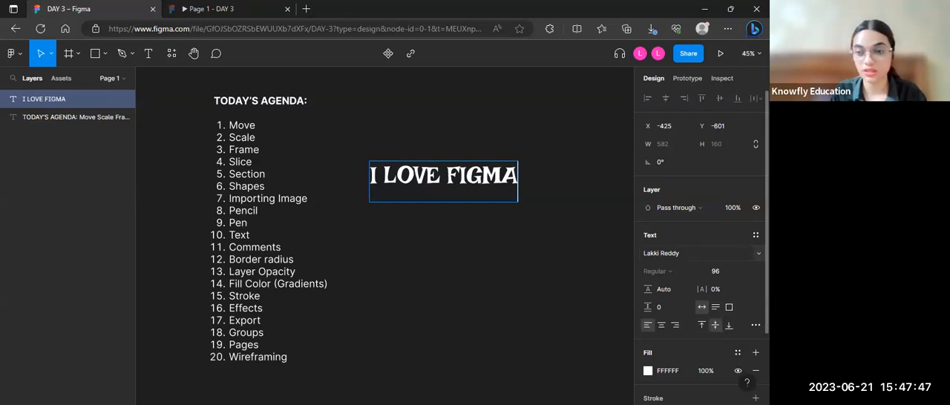
Step: Try to change the font to Inter while the text cursor stands at the end of "I LOVE FIGMA"
click(746, 251)
scroll(696, 144, up, 20)
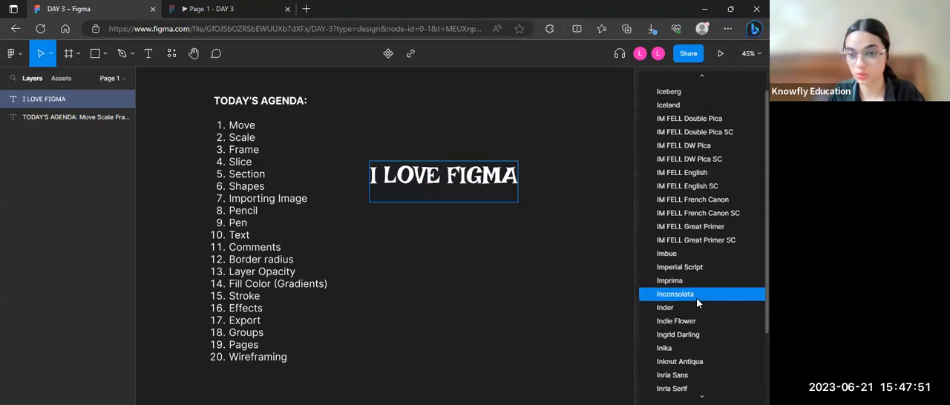
scroll(696, 297, down, 3)
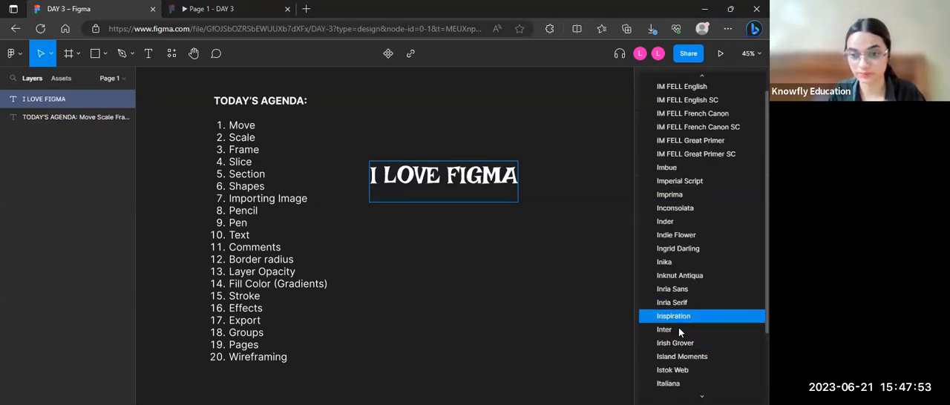
click(678, 330)
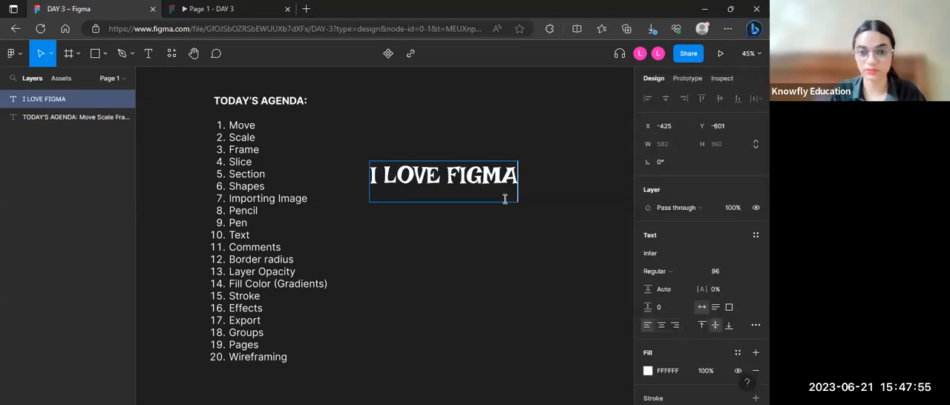
Step: Select the whole "I LOVE FIGMA" text layer and set its font to Inter with the Thin weight
click(500, 202)
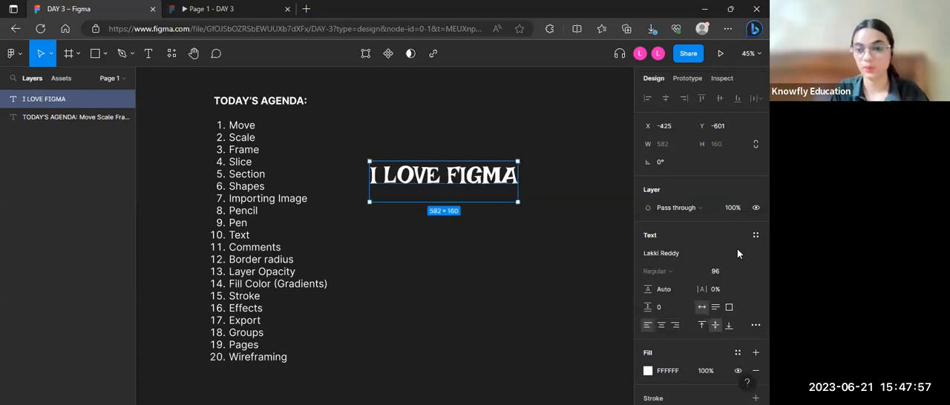
click(683, 253)
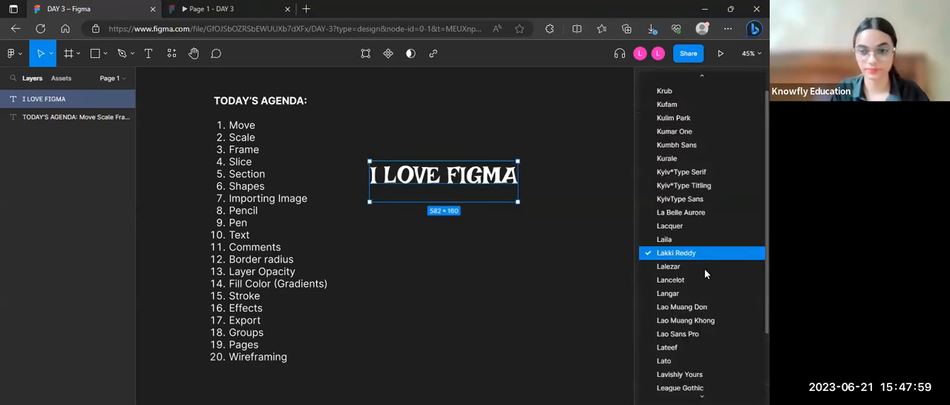
scroll(704, 273, down, 1)
scroll(705, 274, up, 12)
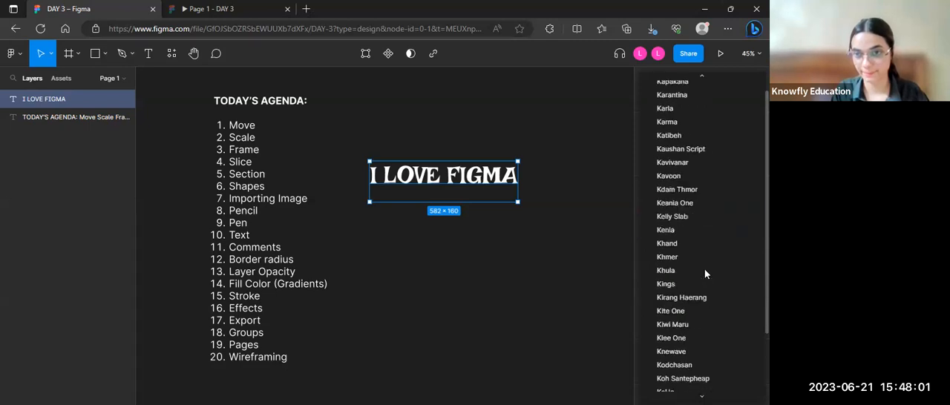
scroll(705, 274, up, 5)
scroll(705, 273, down, 2)
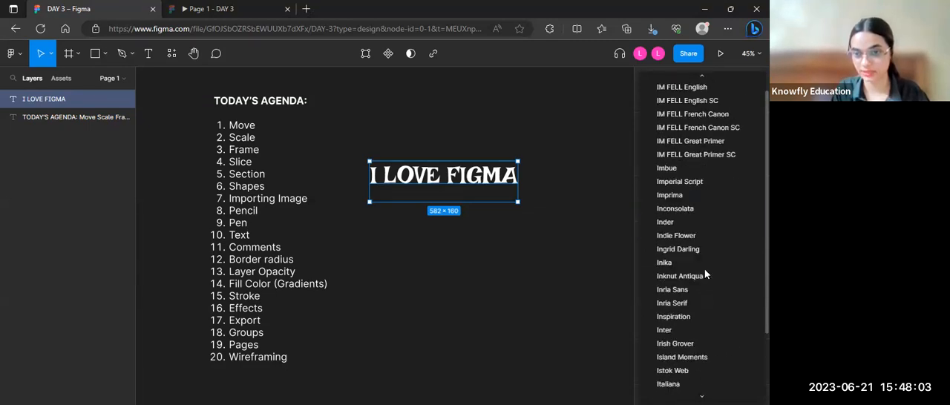
click(666, 326)
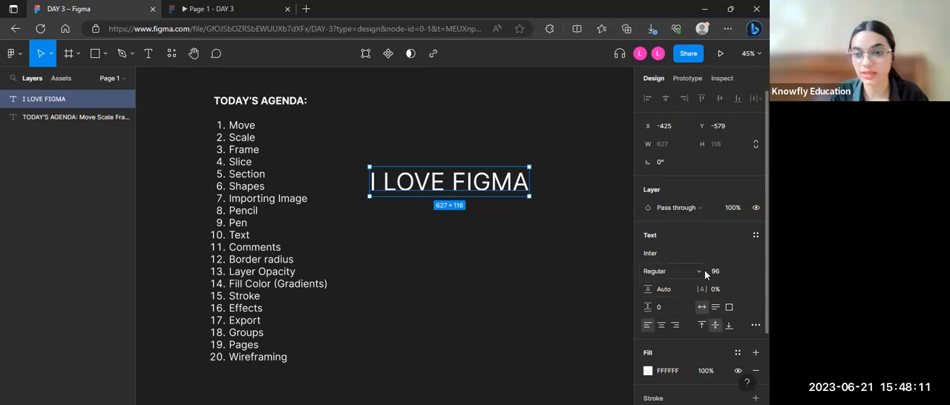
click(701, 272)
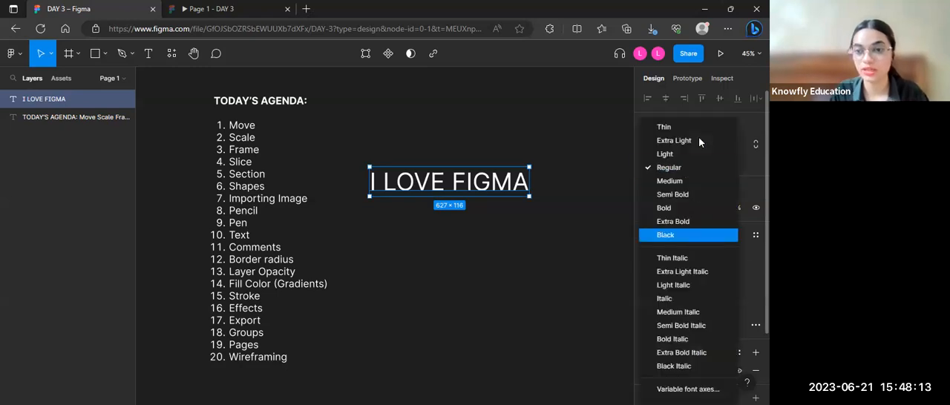
click(694, 127)
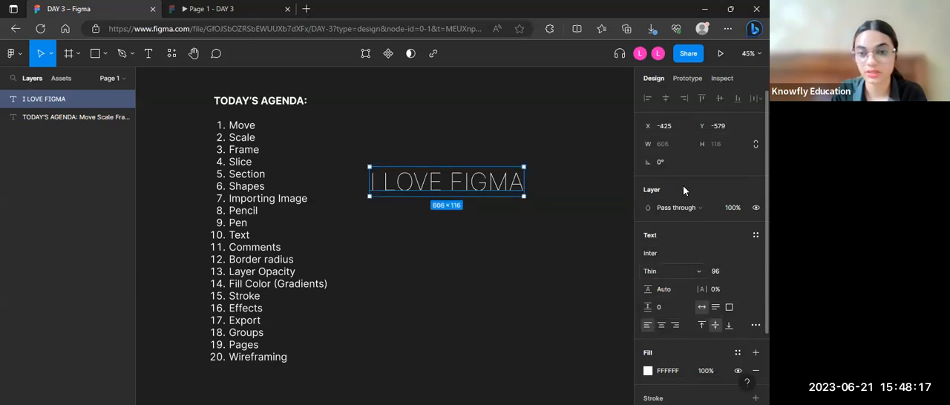
Step: Try the Extra Light and Extra Bold weights on the "I LOVE FIGMA" text, ending with its weight set to Black
click(673, 272)
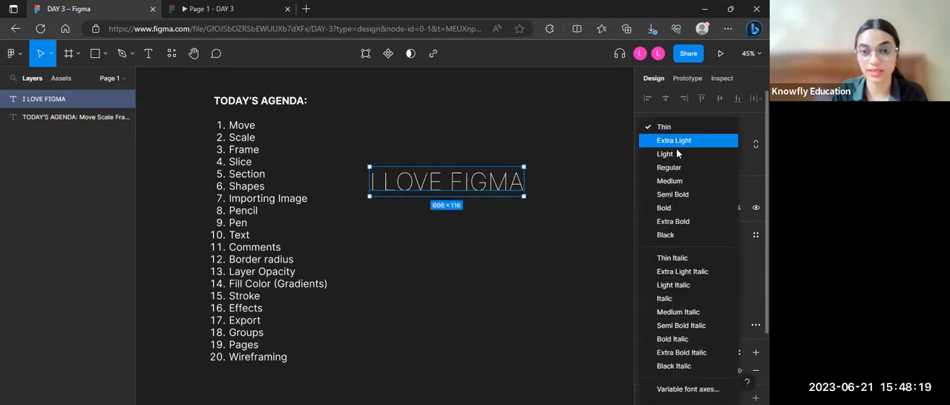
click(676, 145)
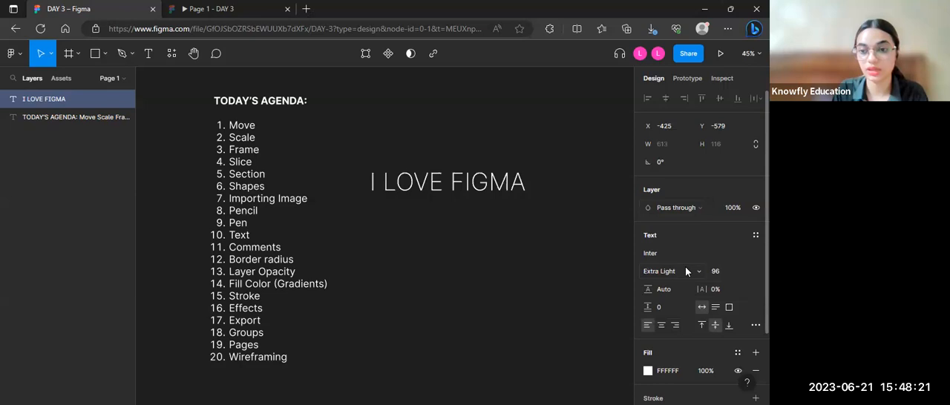
click(696, 270)
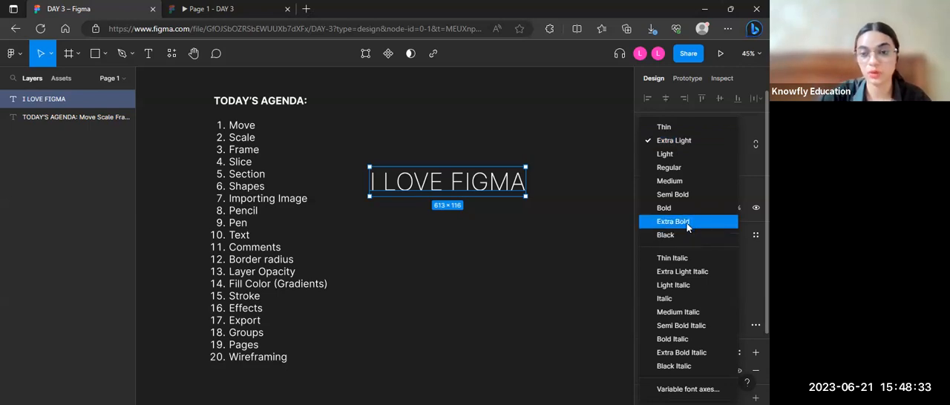
click(687, 225)
click(688, 268)
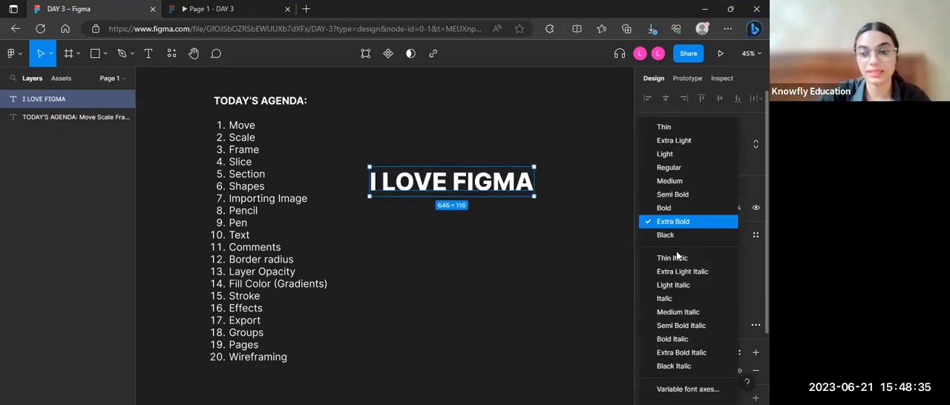
click(670, 236)
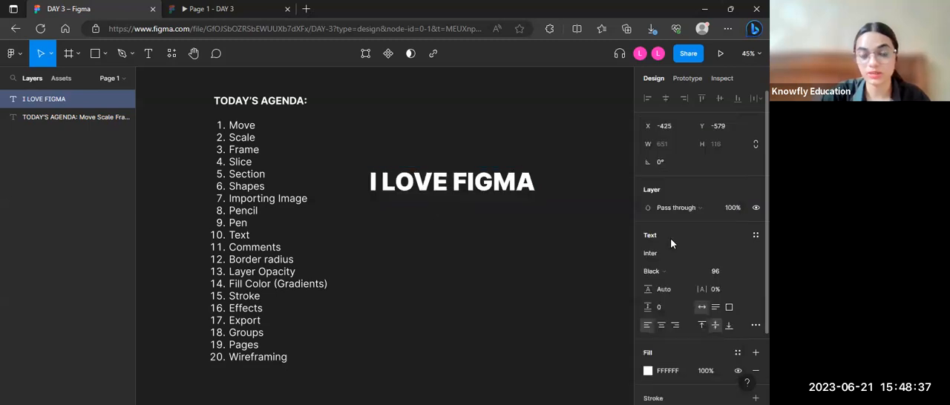
click(522, 265)
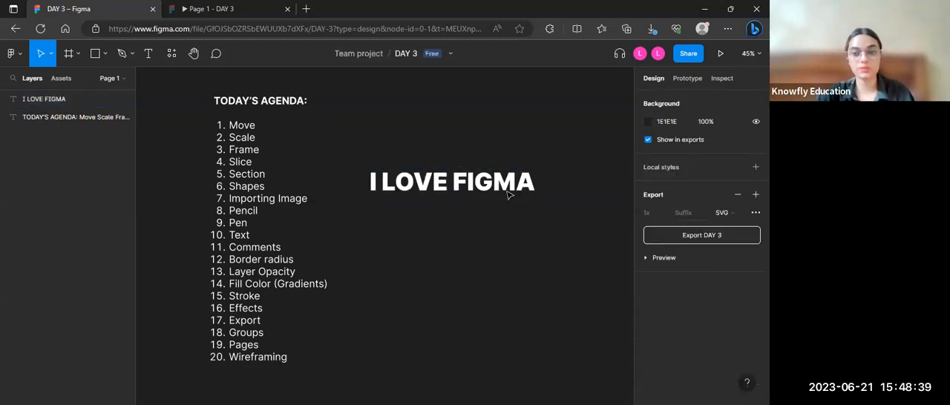
Step: Delete the "I LOVE FIGMA" text layer from the canvas
click(531, 193)
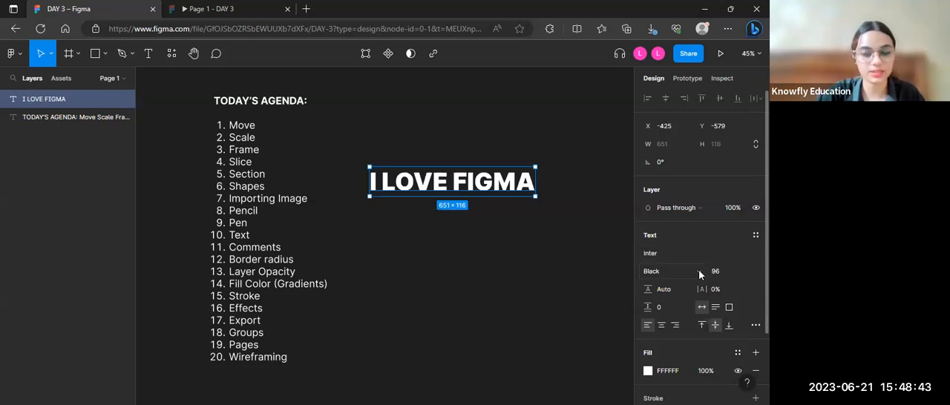
click(698, 269)
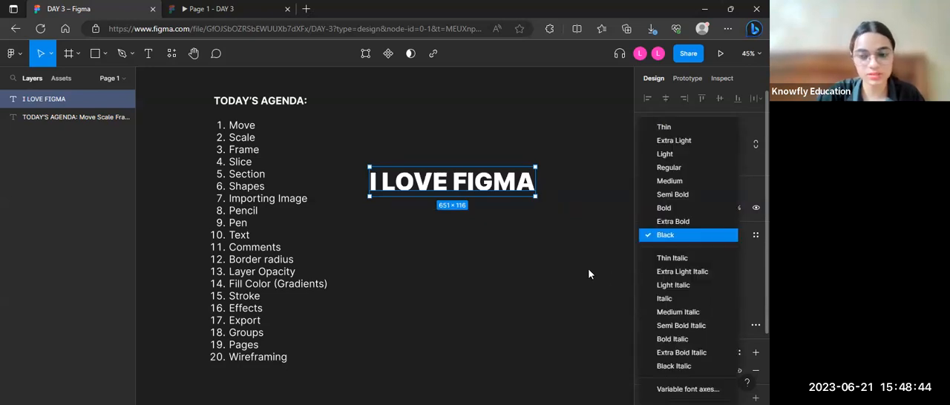
click(489, 196)
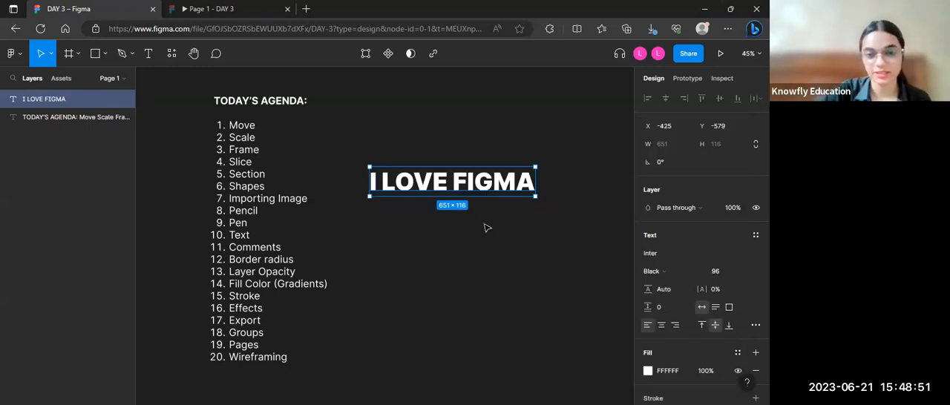
key(Delete)
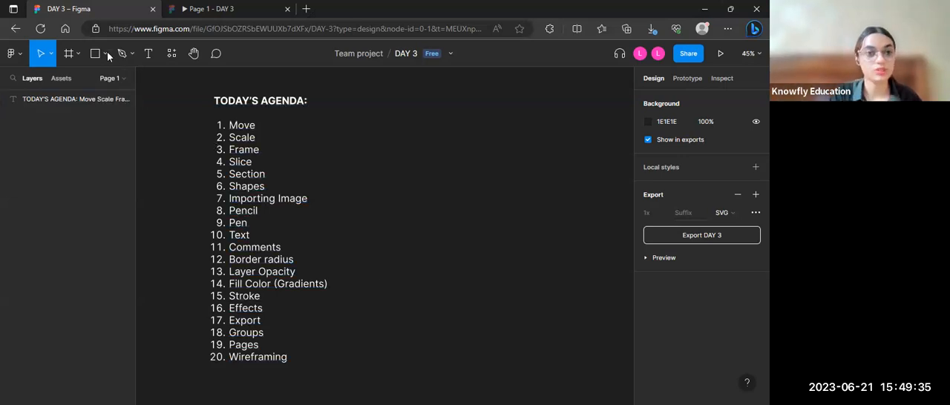
Step: Post a comment beside the agenda's first items reading "Hey this looks great! maybe make some changes in the font"
click(213, 59)
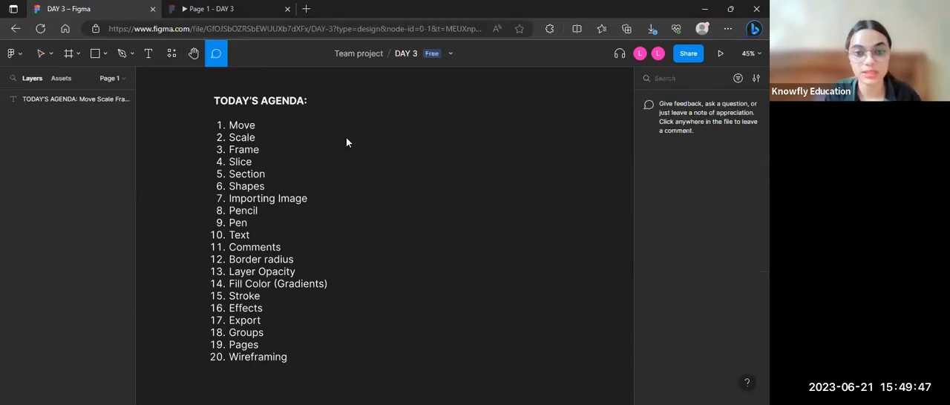
click(346, 137)
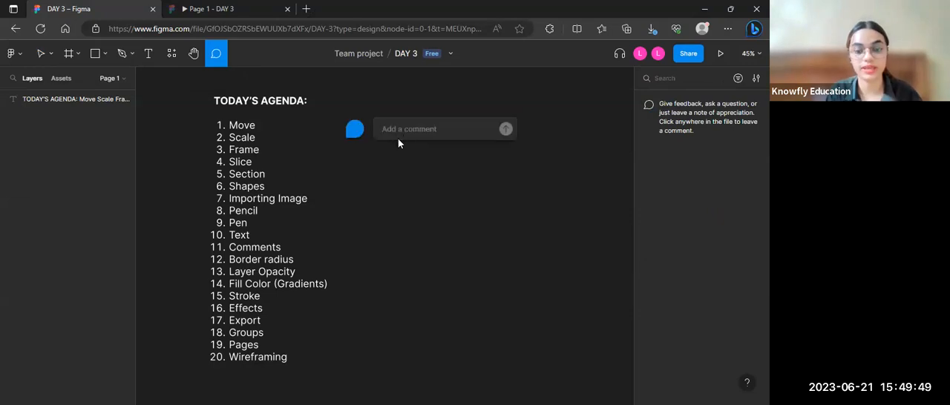
text(Hey)
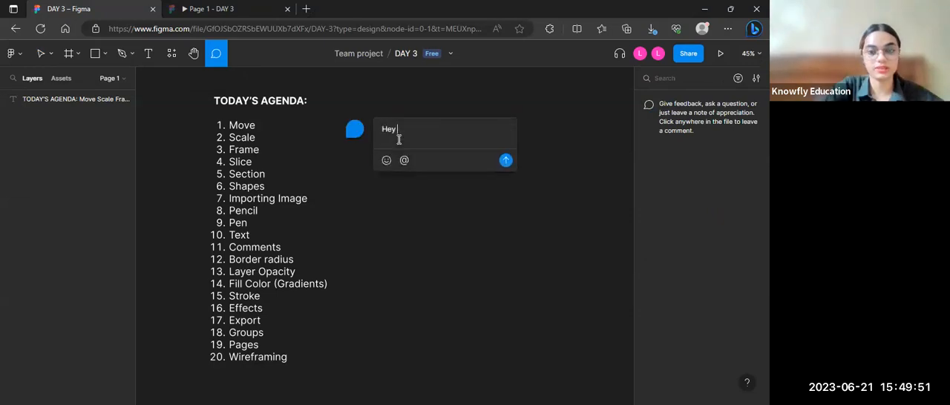
text( this looks)
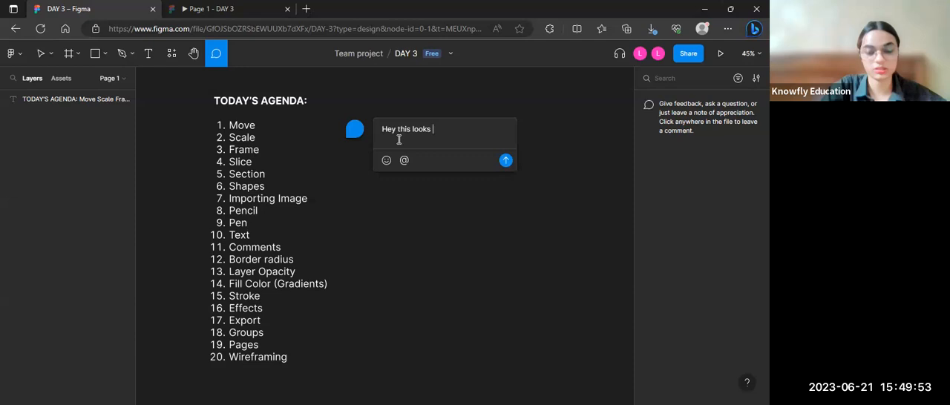
text( great! maybe m)
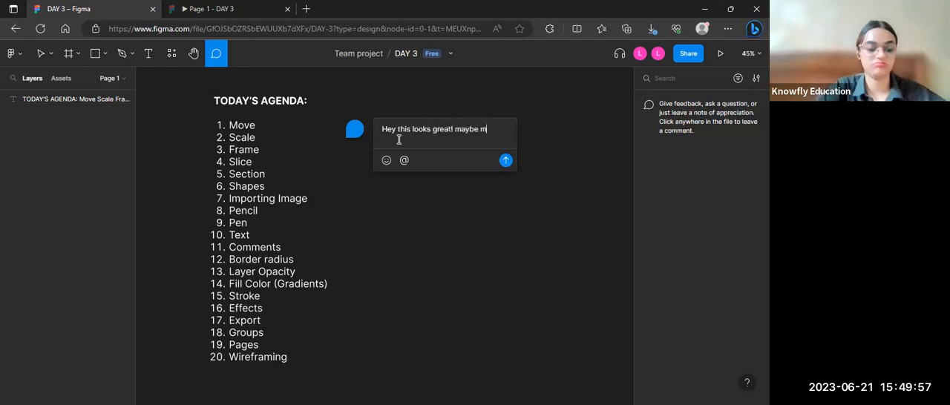
text(ake some change)
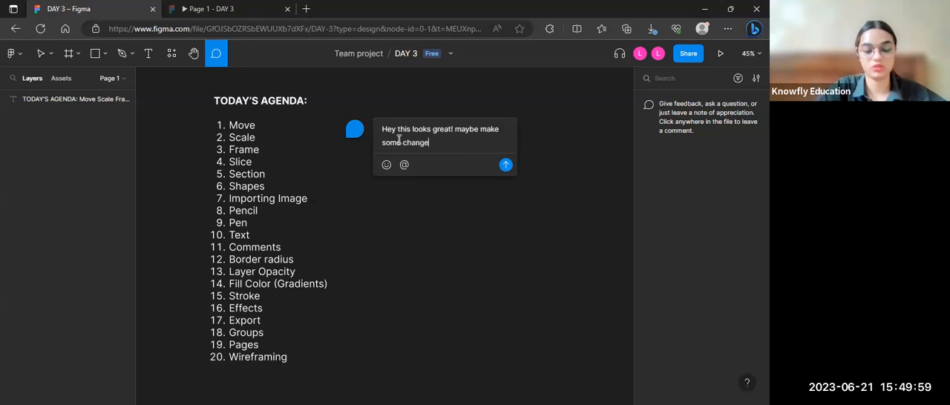
text(s in the do)
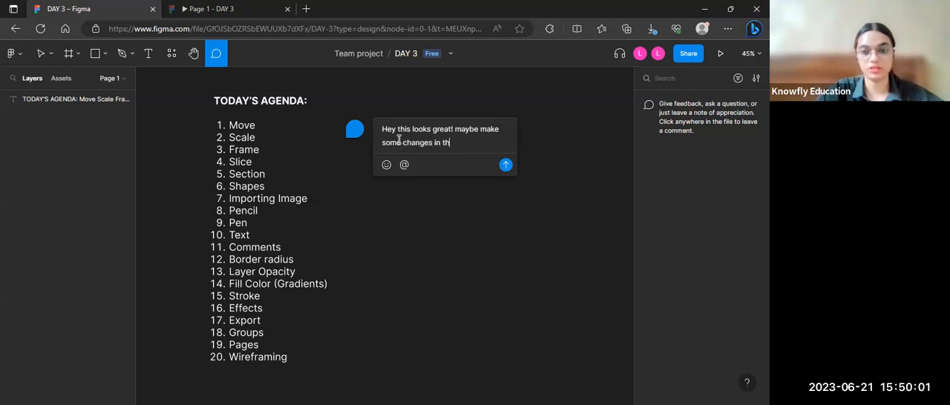
key(BackSpace)
key(BackSpace)
text(font)
key(ctrl+a)
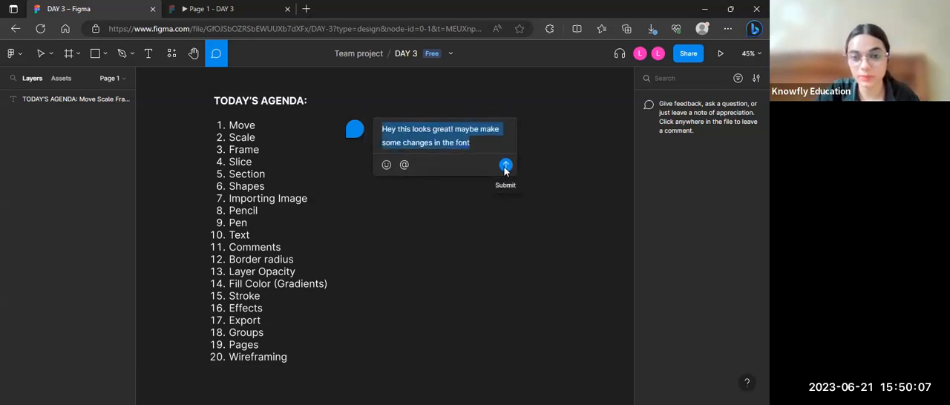
click(504, 169)
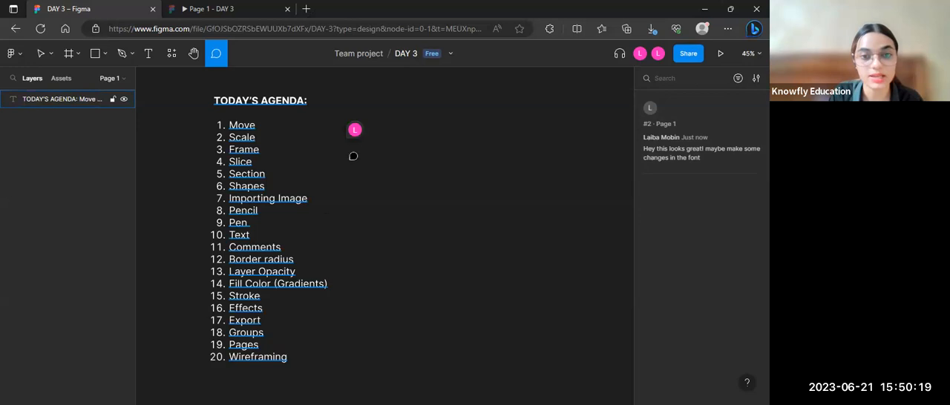
Step: Post an area comment reading "I love this" on a region enclosing the existing comment pin
mouse_move(355, 132)
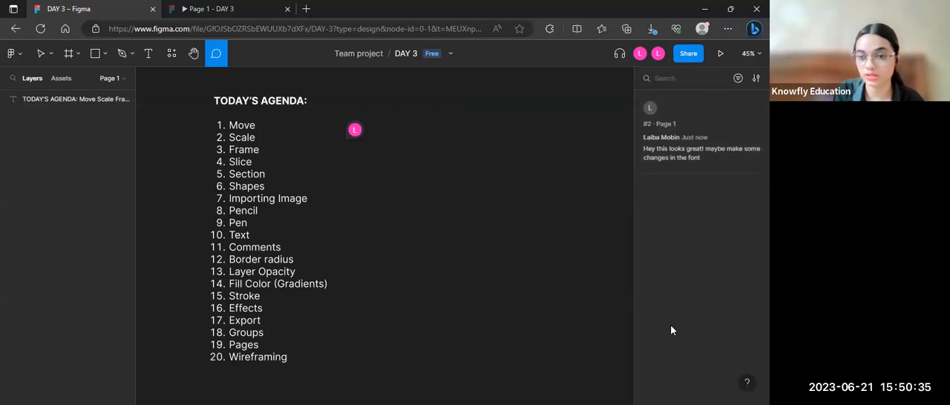
drag(375, 151, 327, 86)
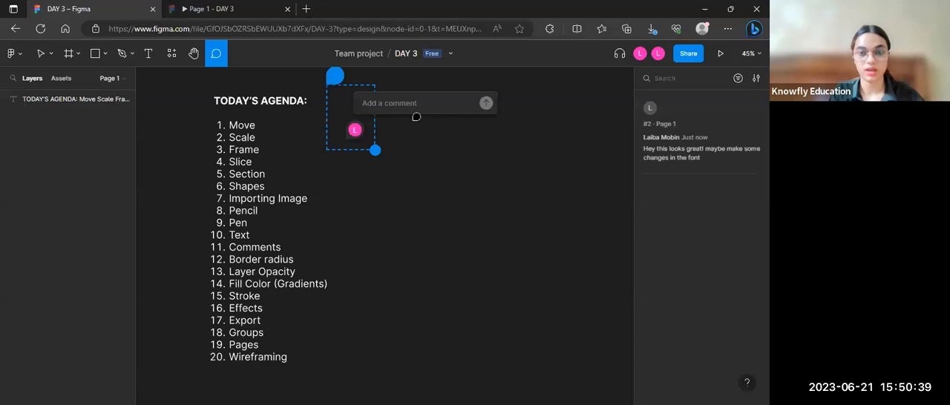
text(I)
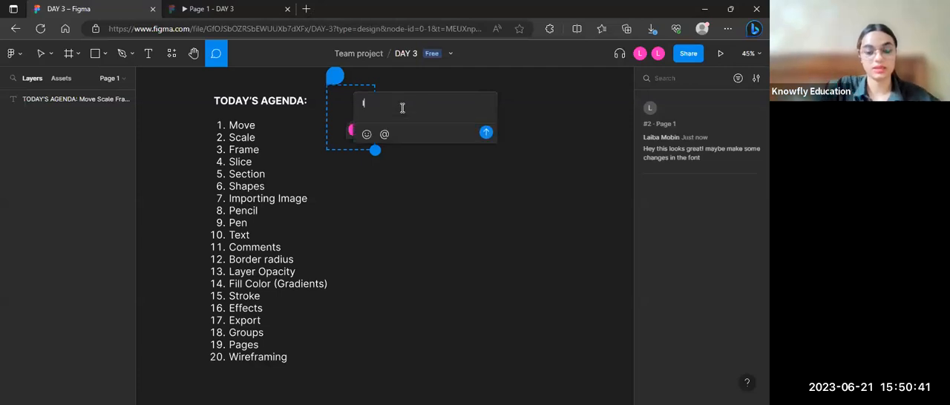
text( love thi)
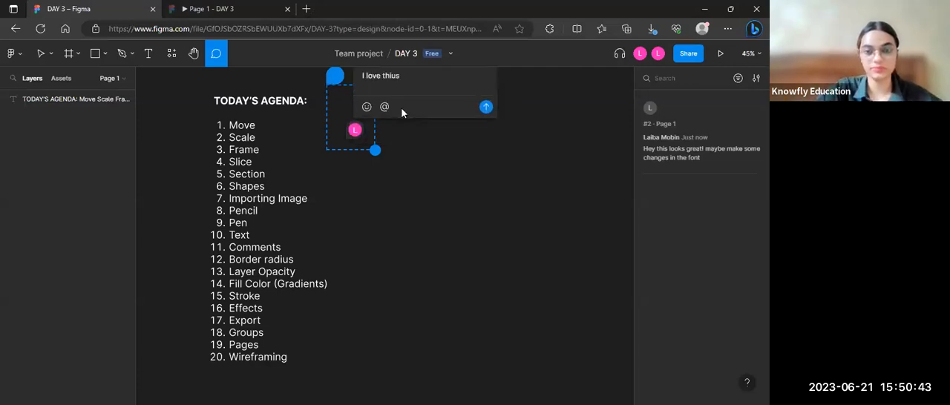
text(s)
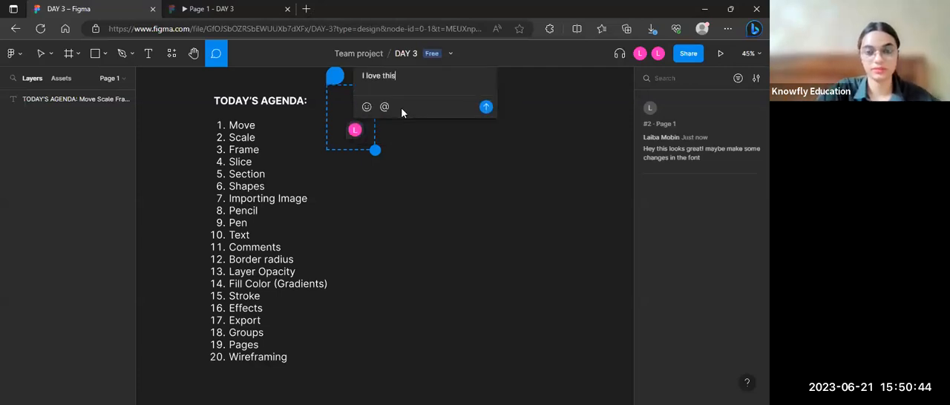
click(487, 108)
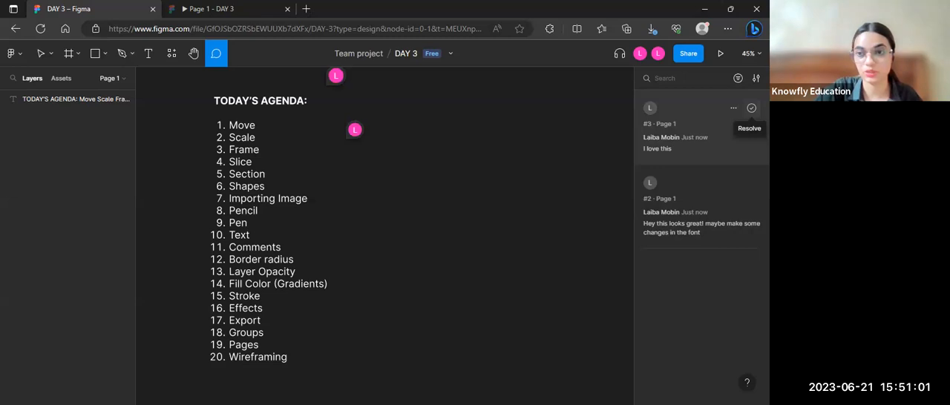
Step: Resolve both comments on the page and return to the Move tool
click(750, 108)
click(750, 108)
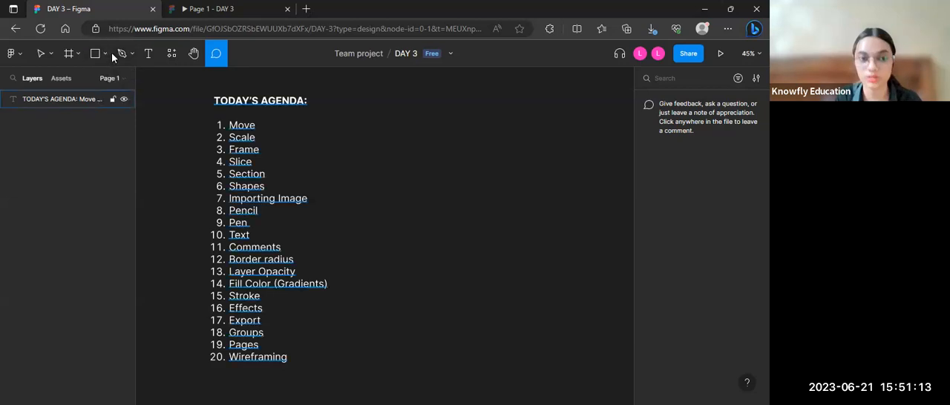
key(v)
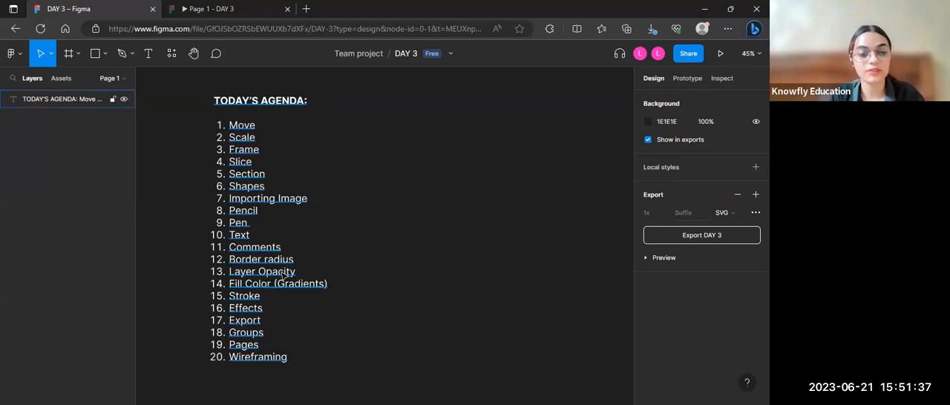
Step: Draw a rectangle about 739 × 480 beside the agenda and move it to about X -449, Y -864
click(105, 53)
click(88, 81)
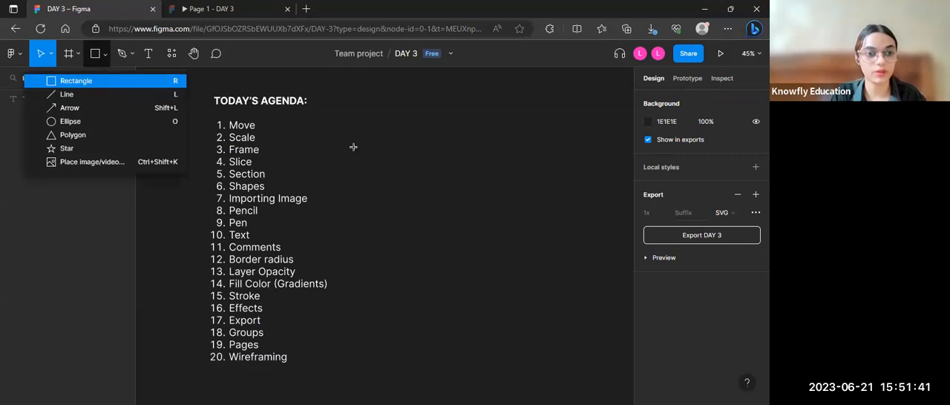
drag(385, 129, 569, 252)
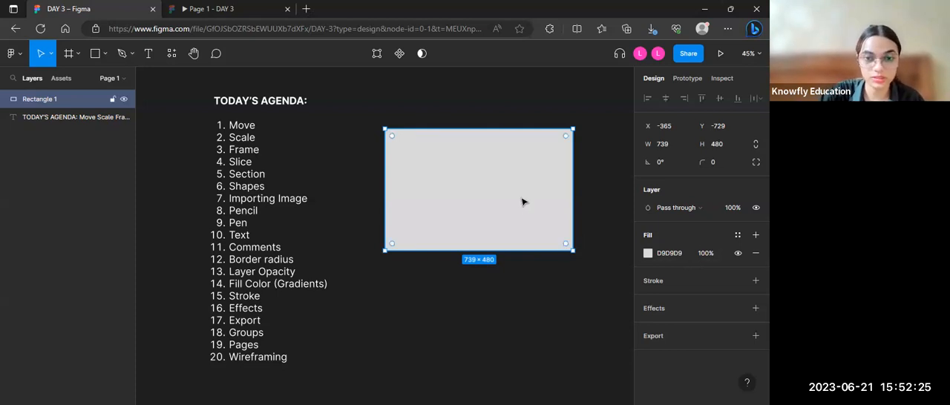
double_click(492, 161)
click(141, 53)
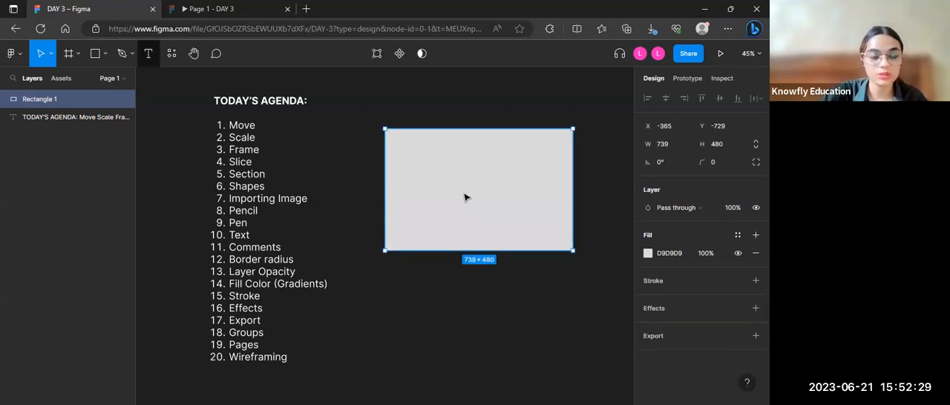
drag(443, 163, 444, 164)
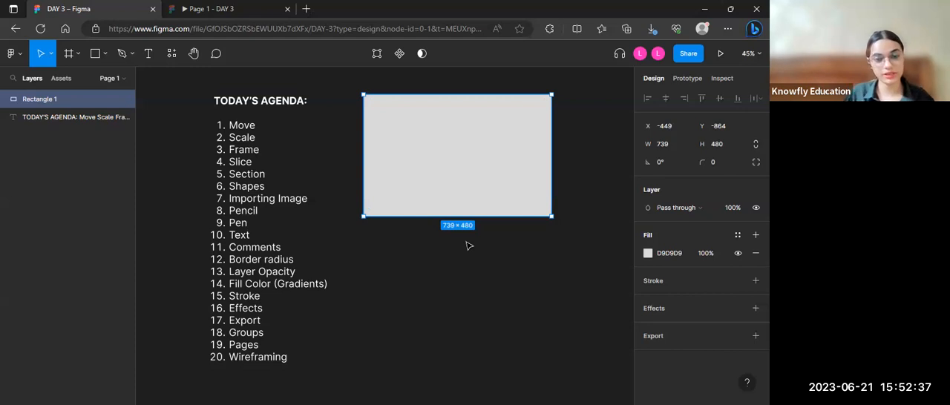
Step: Change the rectangle's solid fill colour to salmon pink DF6F6F
click(647, 253)
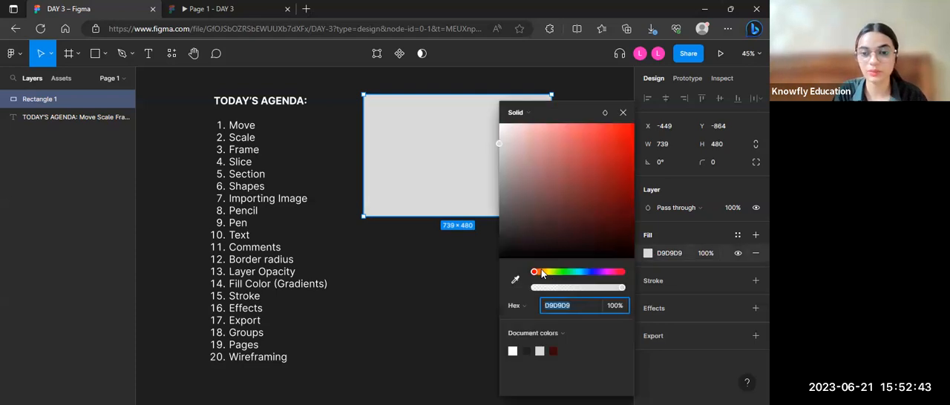
drag(613, 201, 568, 148)
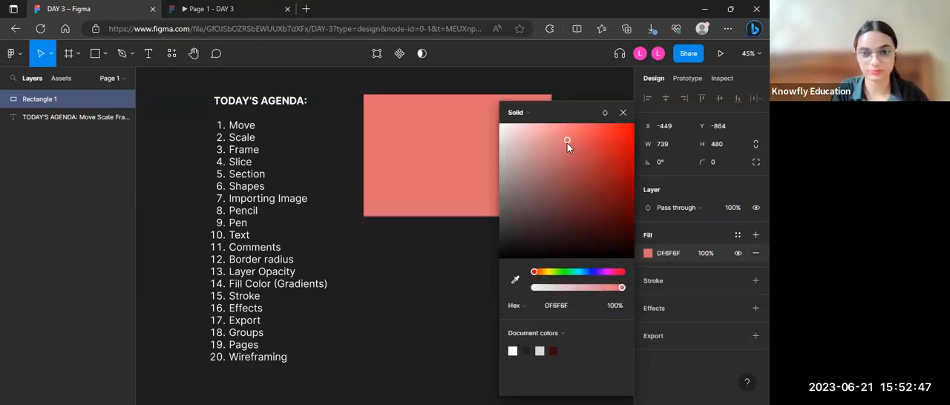
click(624, 113)
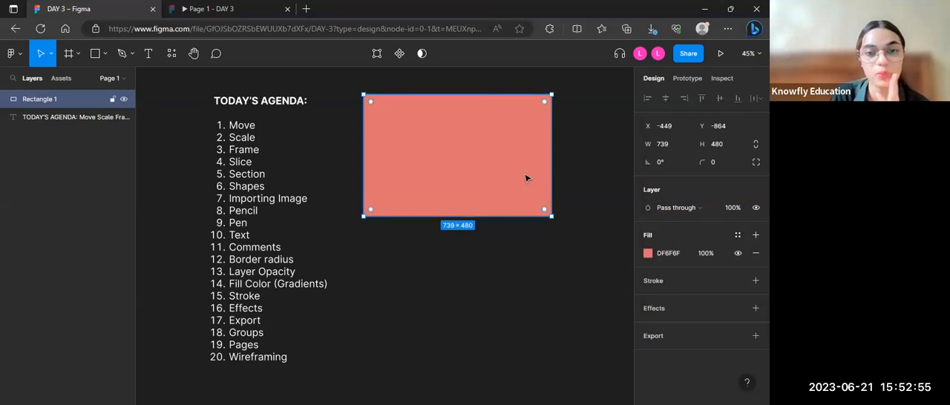
Step: Set the rectangle's fill opacity to 50% and delete the rectangle
click(709, 253)
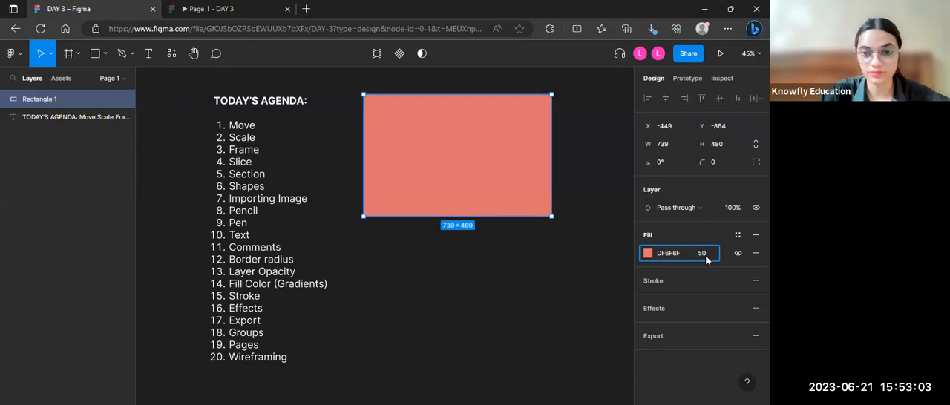
key(Return)
drag(550, 262, 493, 275)
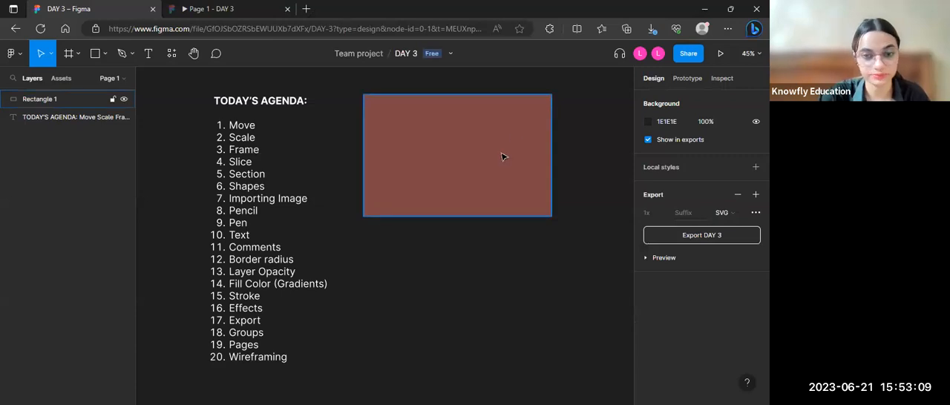
scroll(501, 155, down, 1)
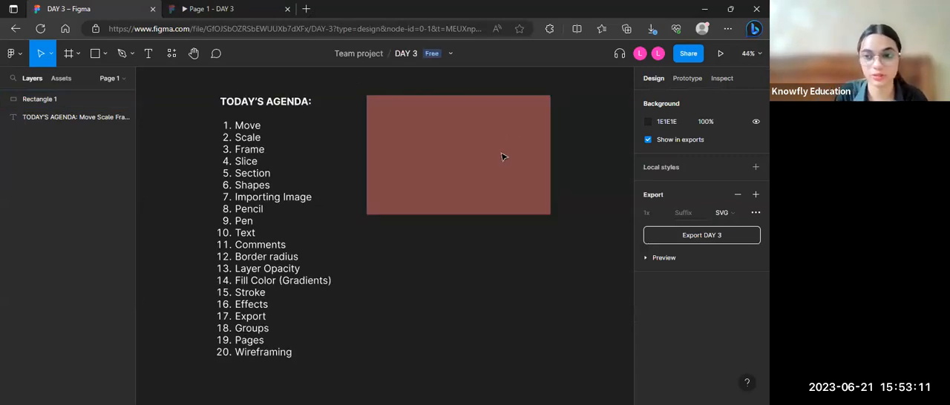
click(435, 135)
key(Delete)
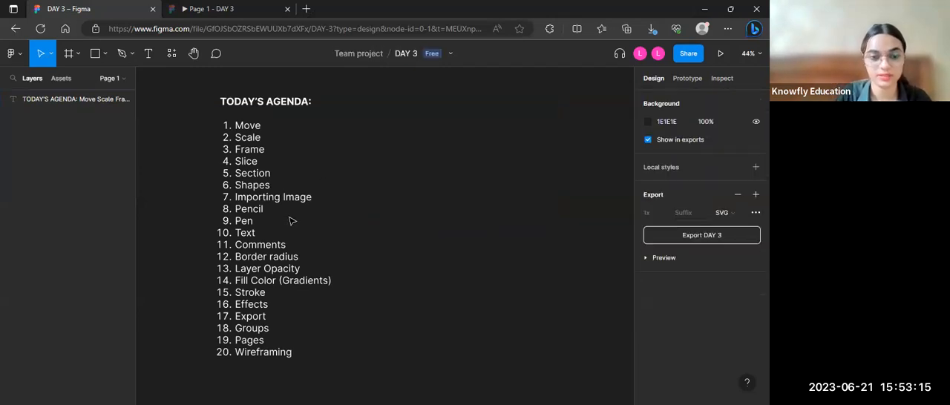
Step: Draw a circle about 468 × 468 with the Ellipse tool beside the lower half of the agenda
scroll(291, 221, down, 2)
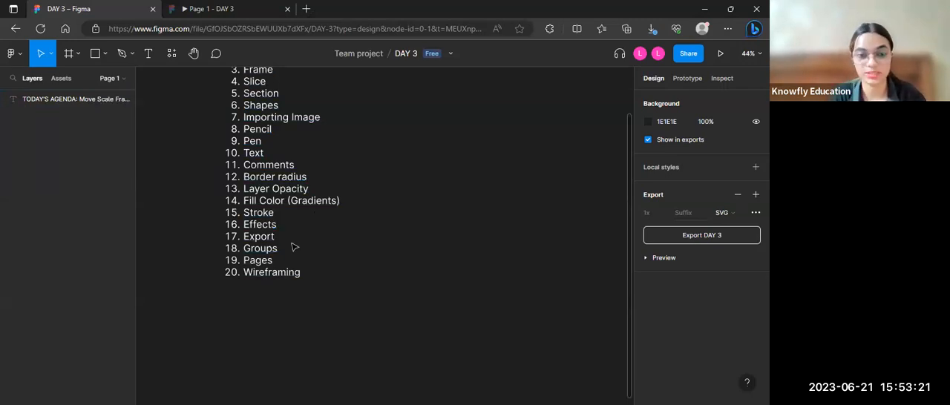
click(105, 53)
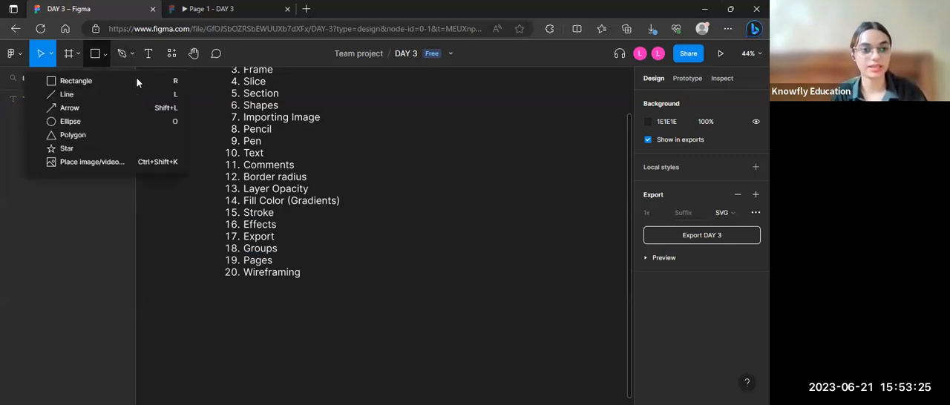
click(89, 121)
mouse_move(432, 132)
mouse_down()
mouse_move(513, 263)
mouse_move(545, 263)
mouse_move(548, 247)
mouse_up()
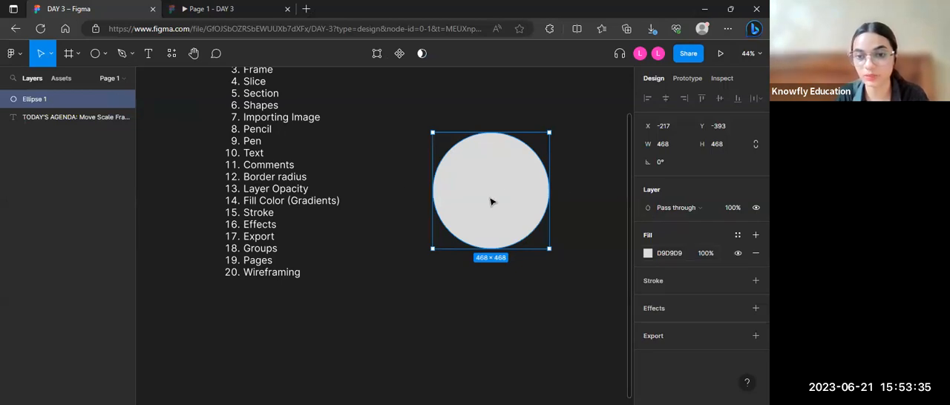
Step: Change the circle's solid fill to teal green 33D7A6, keeping the colour picker clear of the circle
click(647, 253)
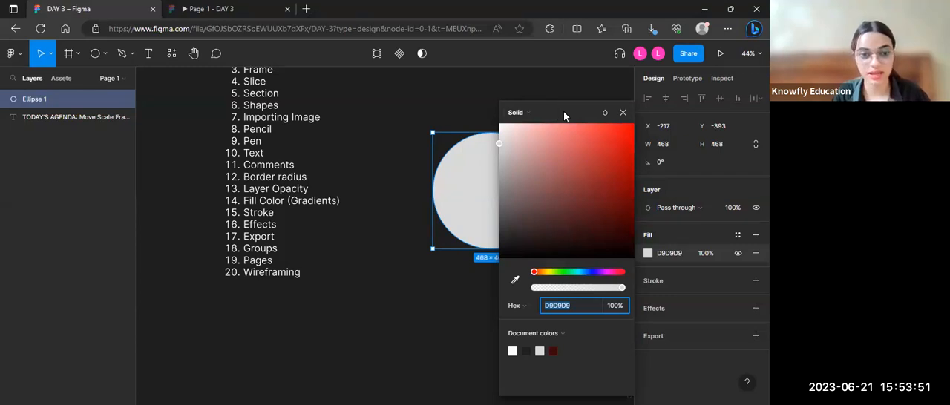
drag(564, 116, 203, 83)
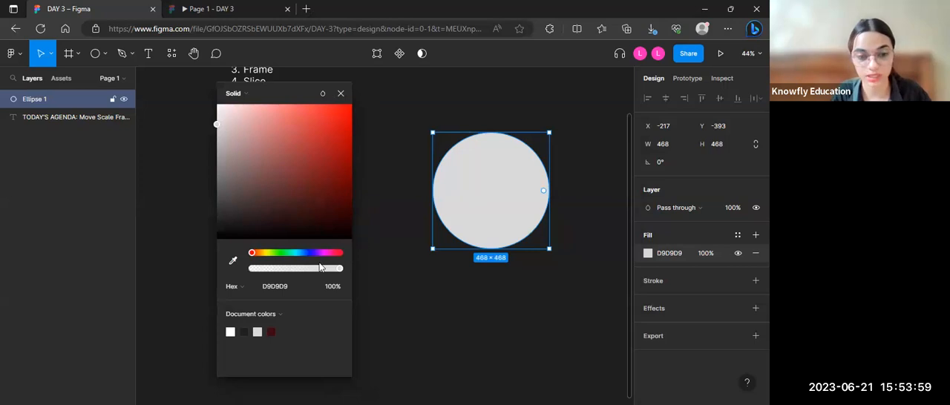
click(273, 254)
drag(331, 185, 319, 125)
drag(310, 257, 290, 253)
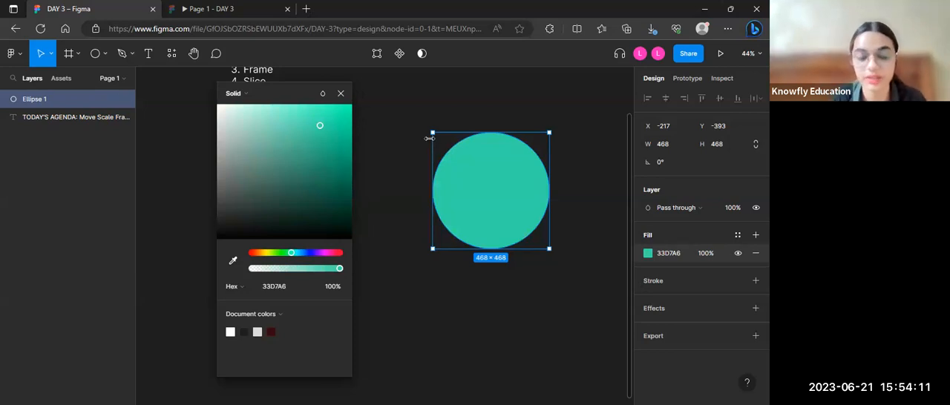
click(278, 292)
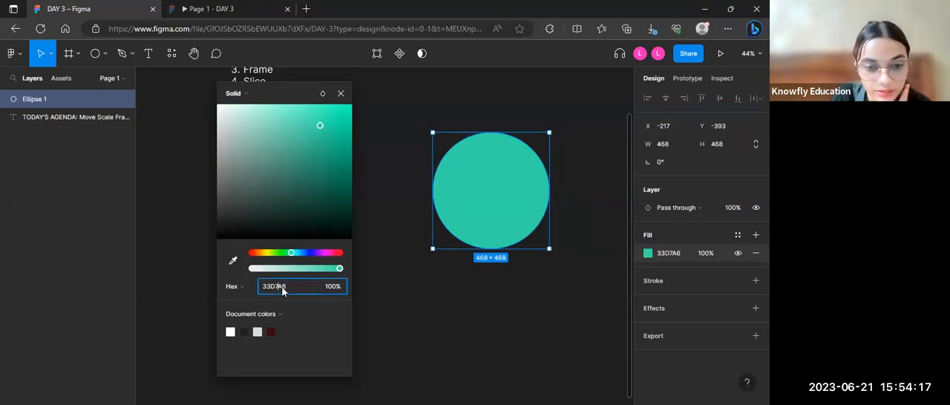
click(282, 290)
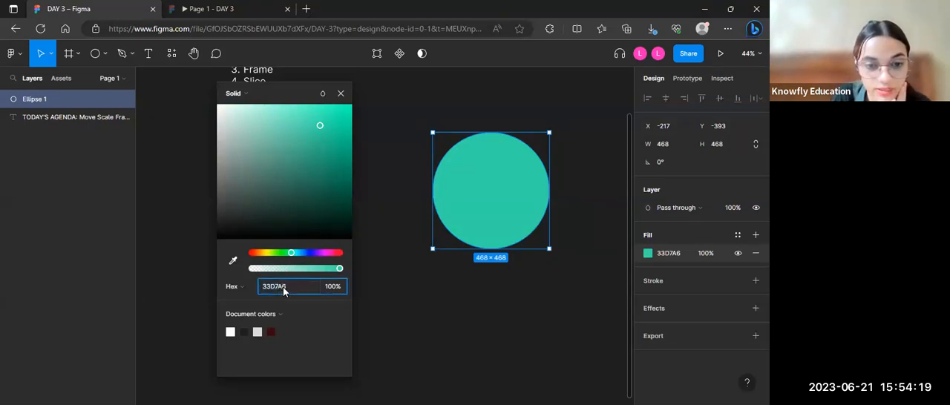
click(331, 292)
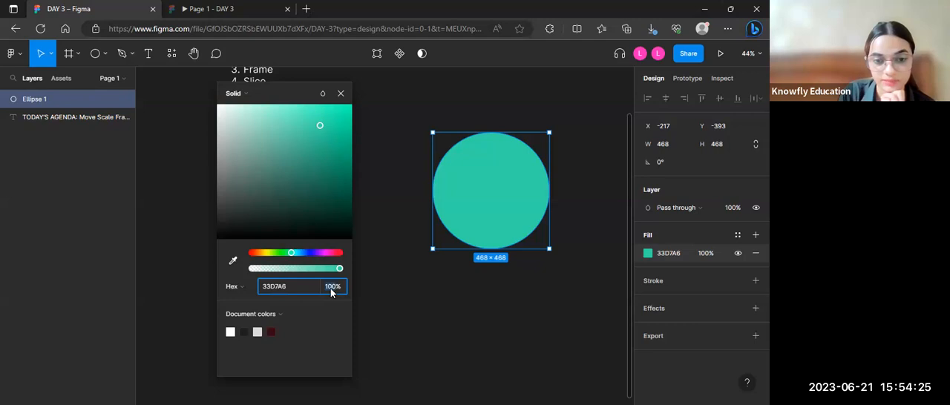
click(264, 94)
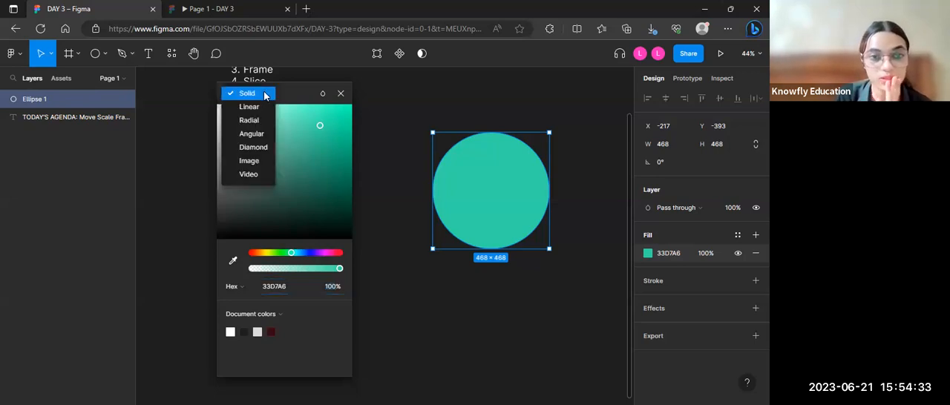
click(252, 94)
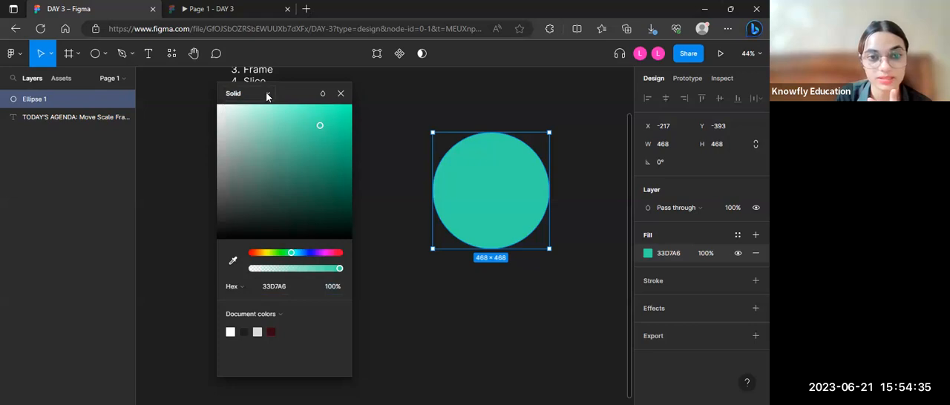
Step: Change the circle's fill to a linear gradient and extend its end point slightly beyond the circle's lower edge
click(267, 95)
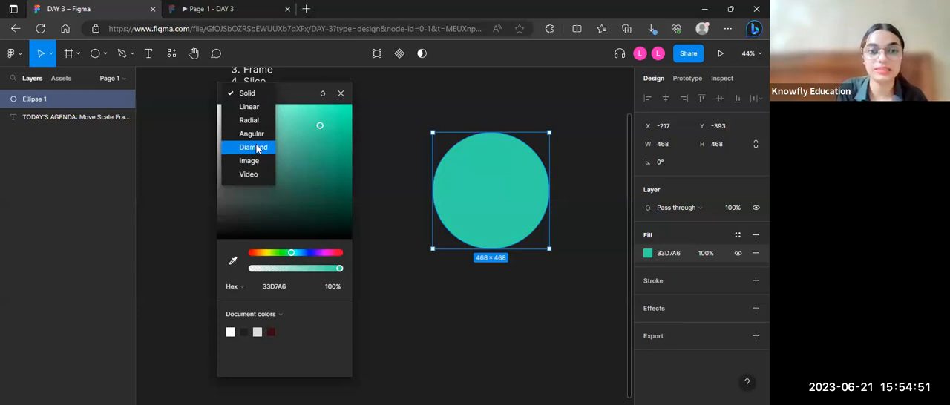
click(250, 109)
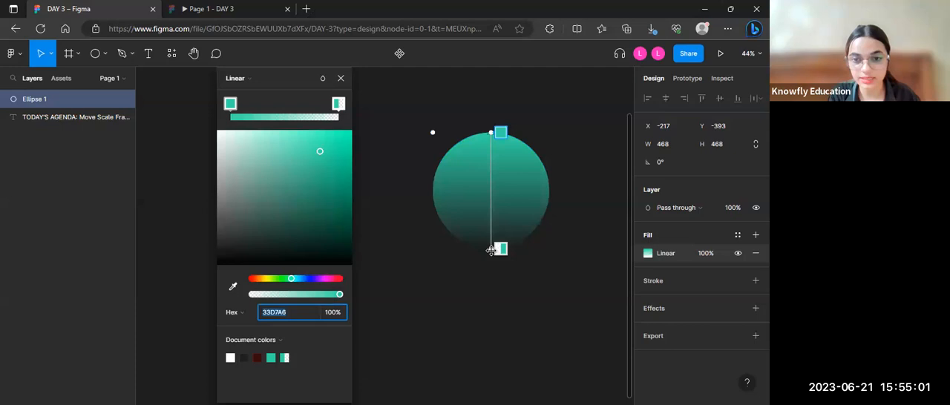
mouse_move(491, 250)
mouse_down()
mouse_move(494, 178)
mouse_move(491, 254)
mouse_up()
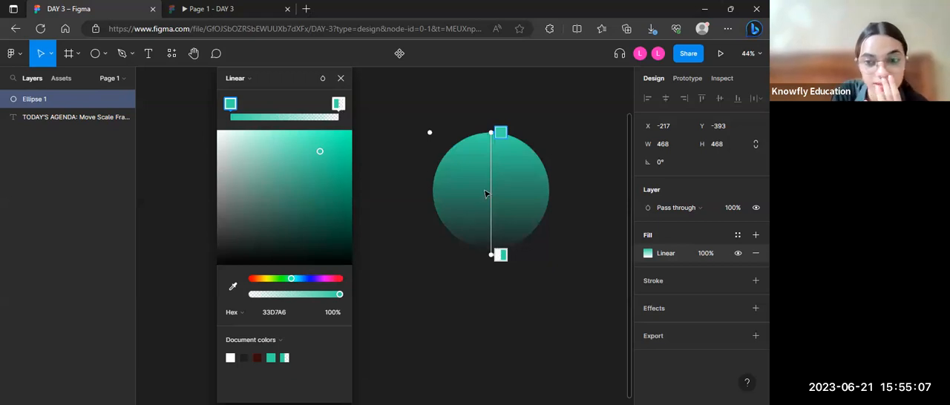
Step: Recolour the gradient's transparent end stop to pink D73382, trying 50% opacity before setting it to 100%
click(338, 104)
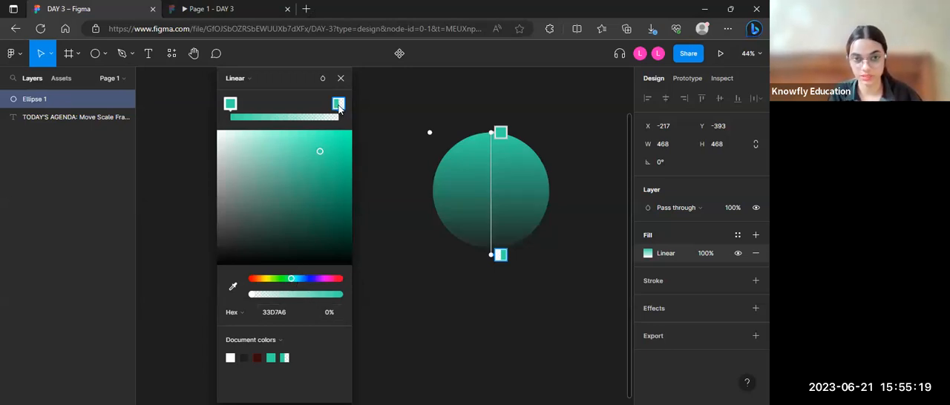
drag(292, 281, 333, 280)
click(331, 316)
text(50)
key(Return)
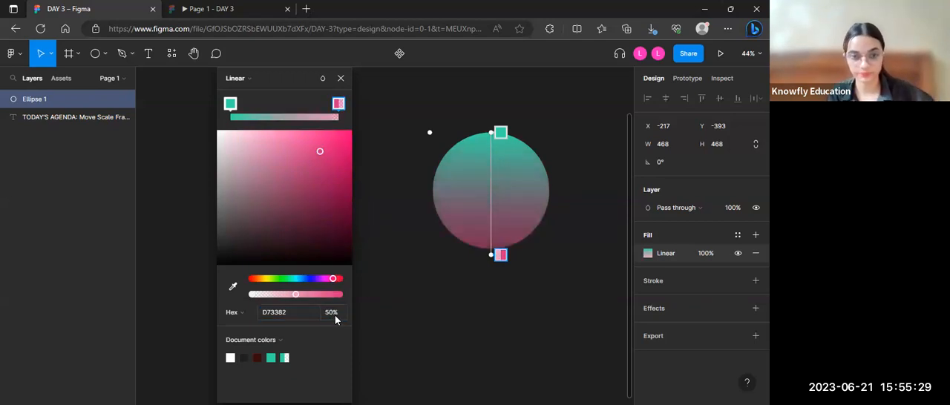
text(100)
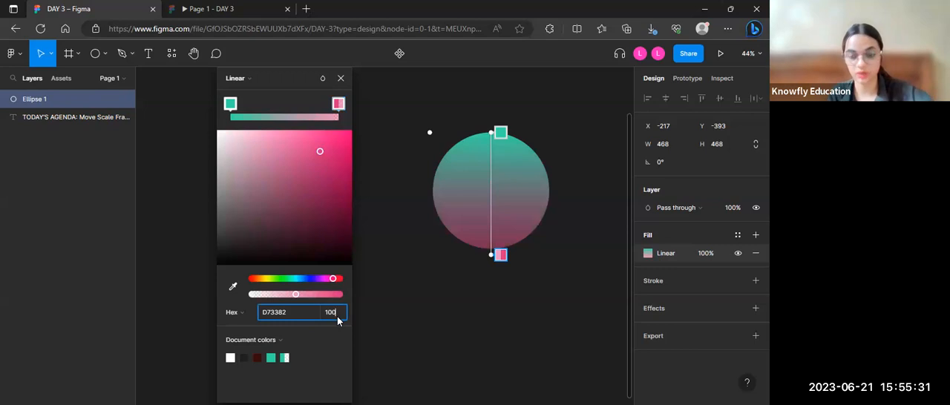
key(Return)
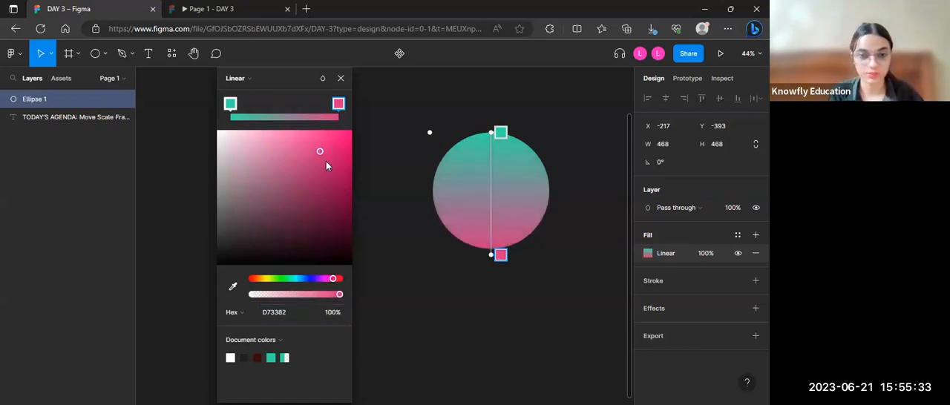
Step: Mute the gradient's end stop to B04B7C and shorten the gradient so it ends vertically inside the circle
drag(321, 154, 252, 214)
click(294, 172)
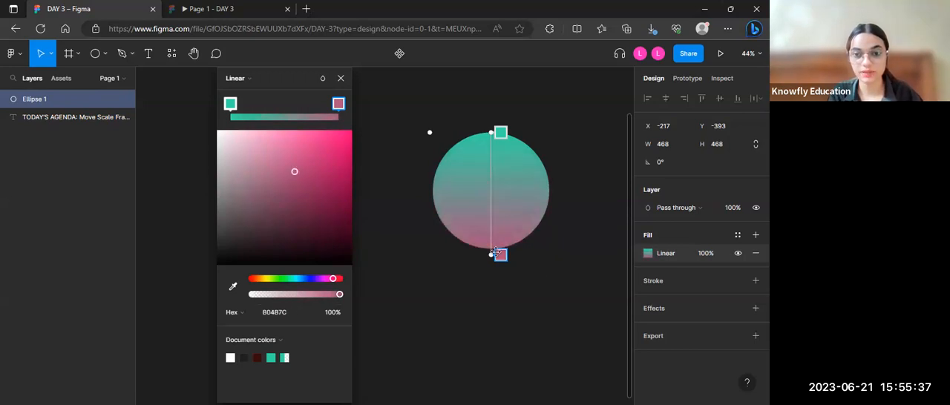
drag(492, 254, 484, 217)
click(500, 133)
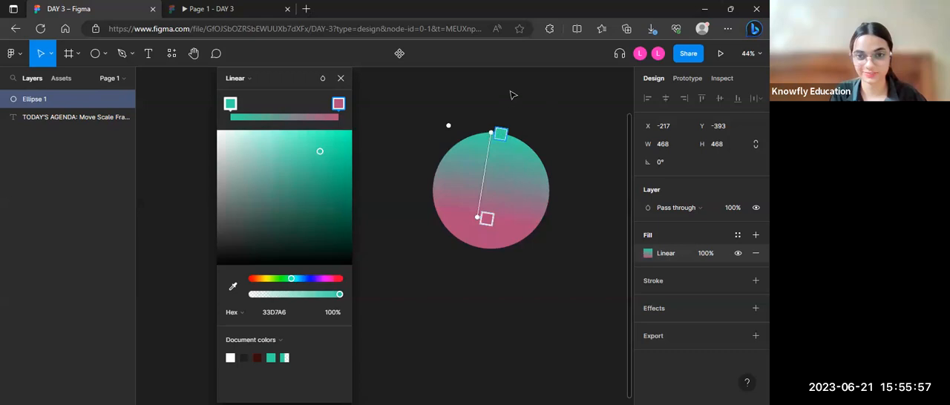
mouse_move(477, 217)
mouse_down()
mouse_move(535, 255)
mouse_move(487, 207)
mouse_move(489, 218)
mouse_up()
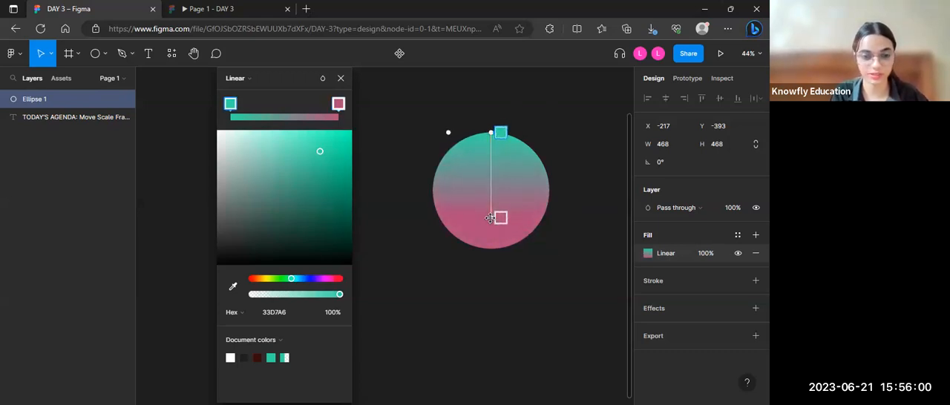
Step: Change the gradient's start stop to very dark red 200303 and stretch the gradient's end close to the circle's lower edge
click(259, 357)
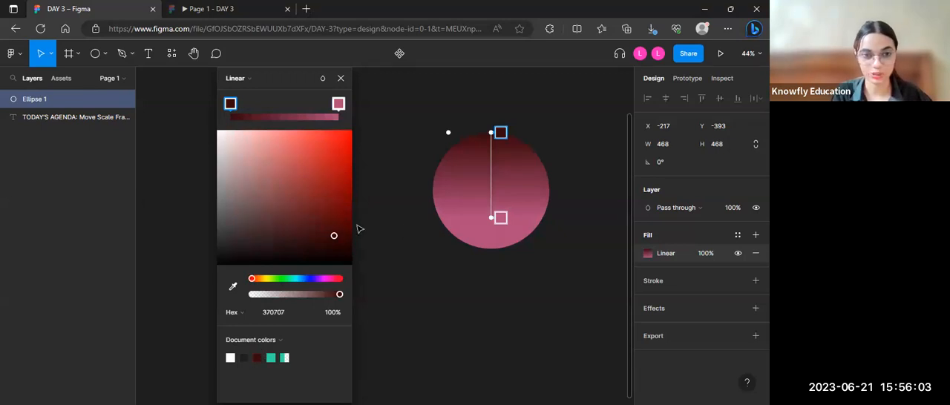
drag(330, 232, 341, 248)
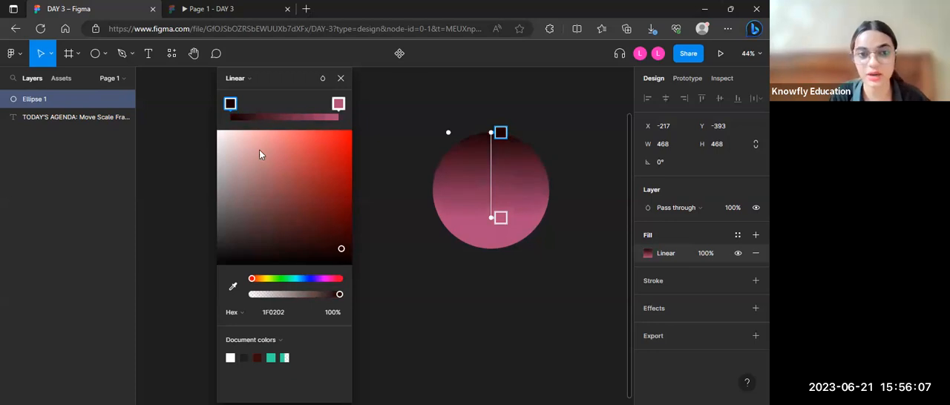
drag(490, 217, 494, 241)
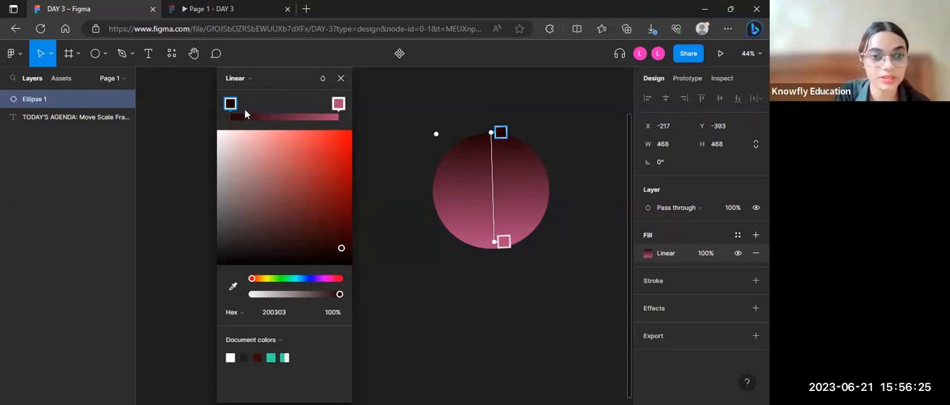
Step: Add a middle gradient stop coloured 629E9B at 40% opacity and shift it slightly toward the pink end
click(284, 117)
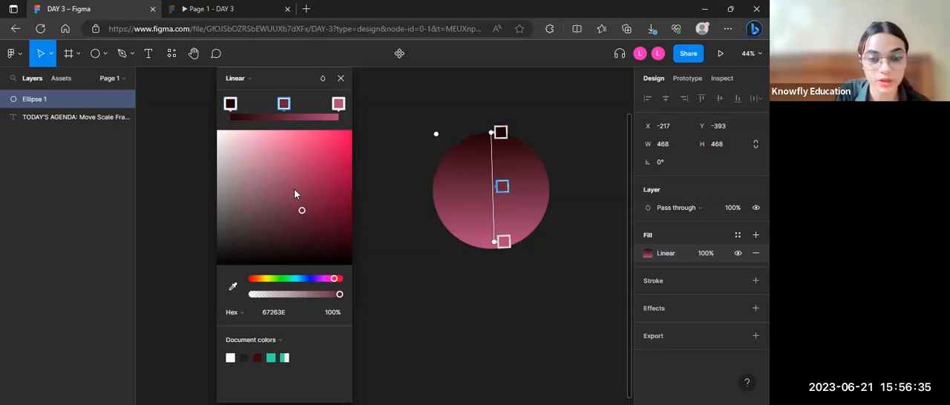
click(294, 278)
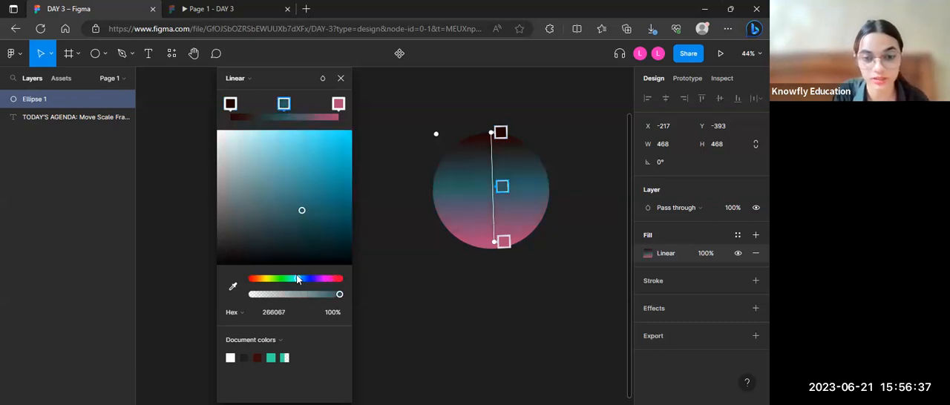
click(290, 171)
drag(275, 168, 267, 182)
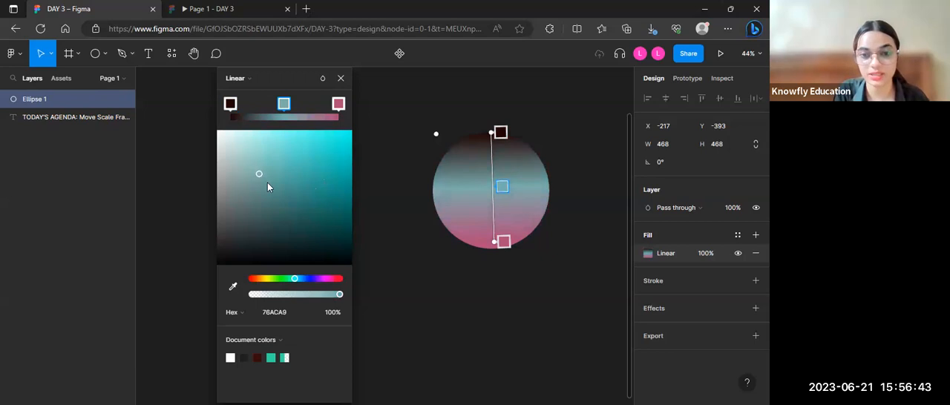
click(341, 312)
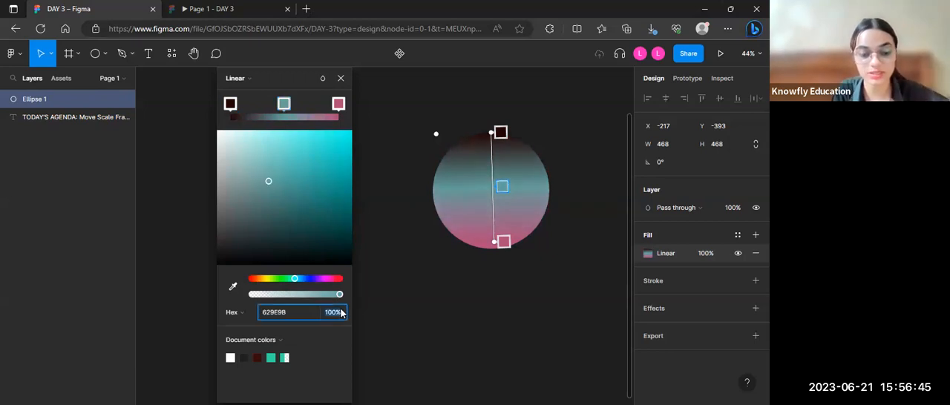
text(40)
key(Return)
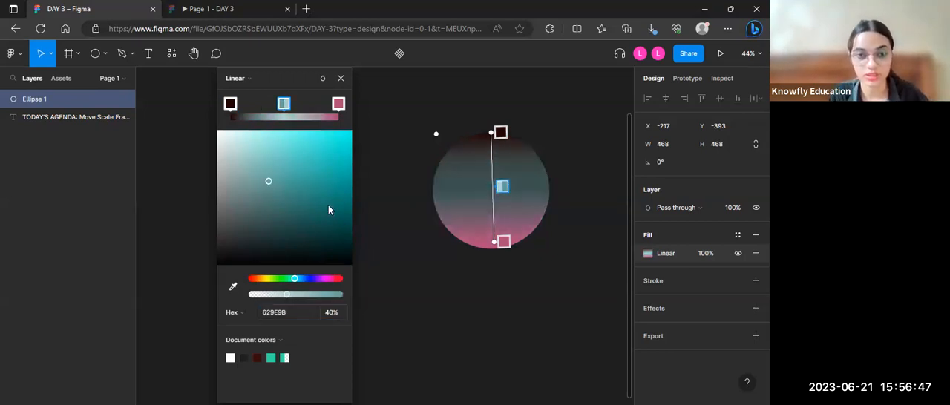
drag(233, 108, 188, 123)
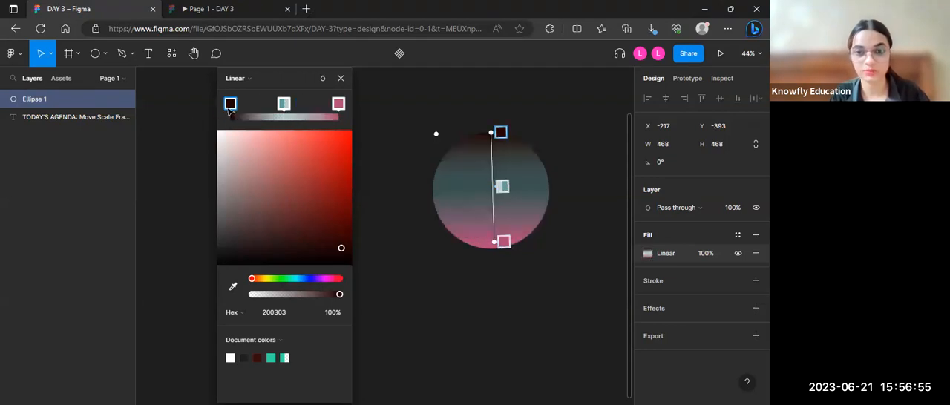
mouse_move(285, 105)
mouse_down()
mouse_move(317, 103)
mouse_move(289, 103)
mouse_move(292, 109)
mouse_up()
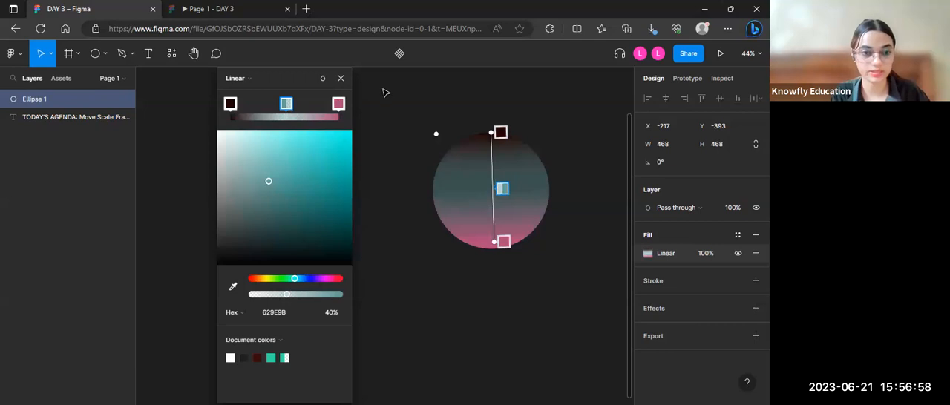
Step: Move the gradient circle slightly to the right and draw a second circle of about 398 × 405 below it
click(340, 78)
mouse_move(504, 192)
mouse_down()
mouse_move(521, 184)
mouse_move(514, 191)
mouse_up()
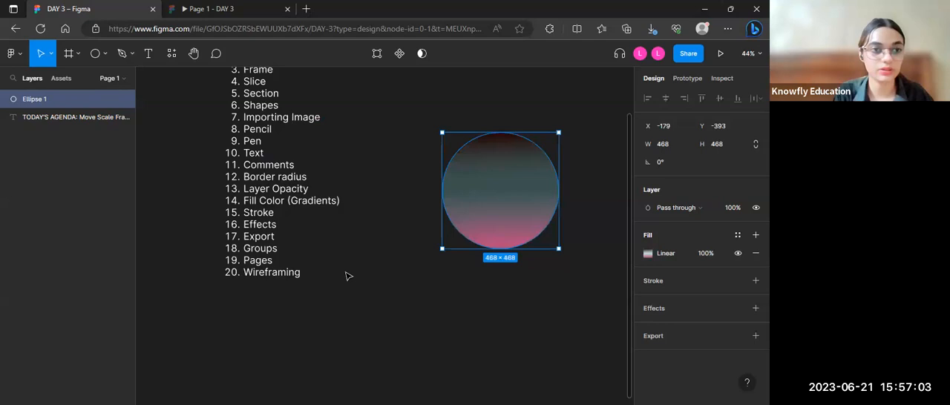
click(105, 53)
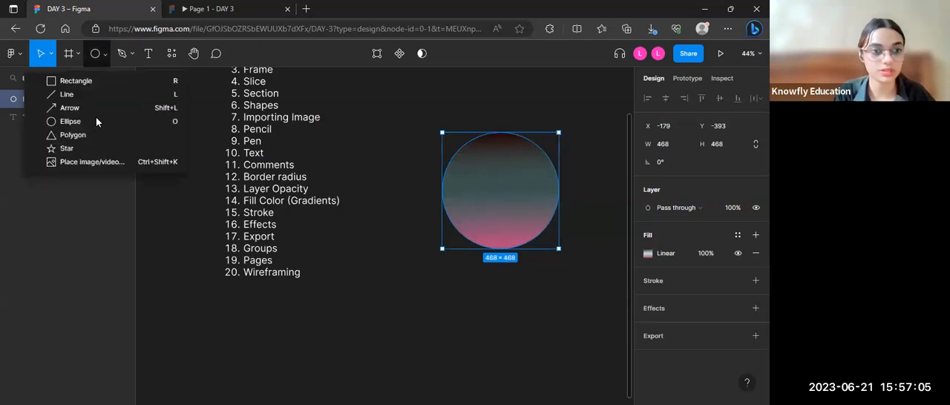
click(94, 123)
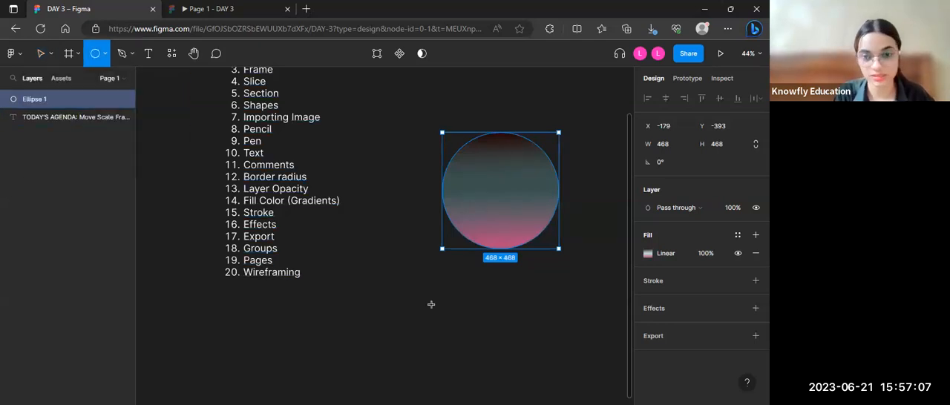
scroll(416, 267, down, 2)
drag(383, 228, 482, 328)
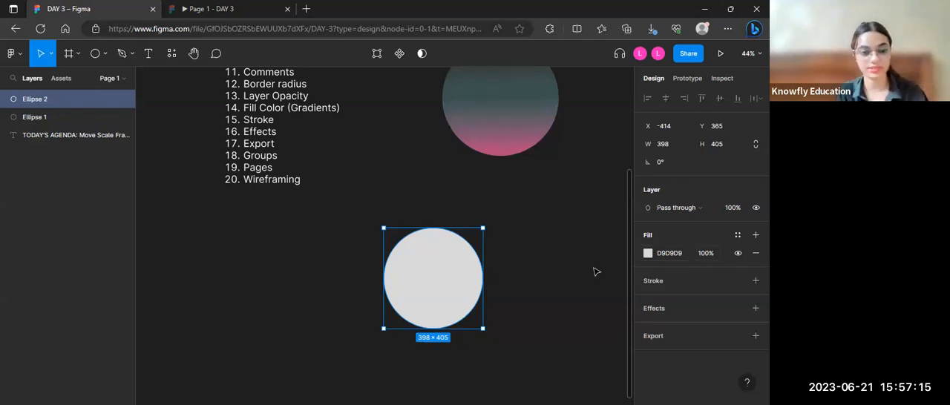
Step: Change the new circle's fill from solid to a linear gradient and review the other fill types
click(647, 255)
drag(577, 114, 293, 129)
click(242, 124)
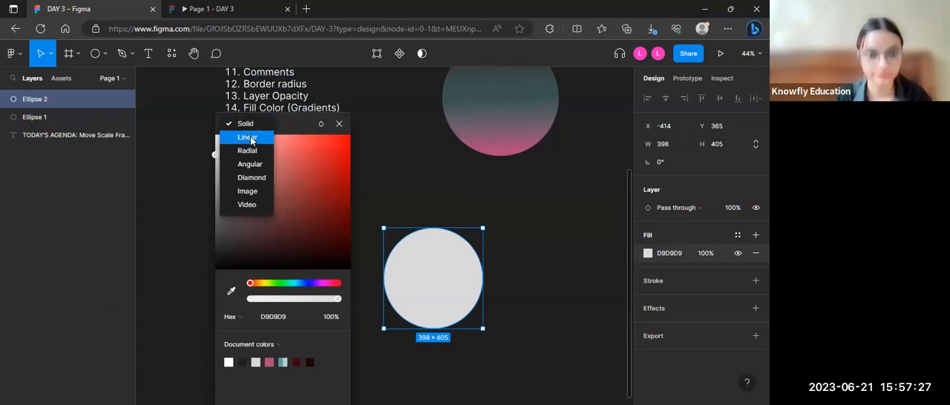
click(248, 137)
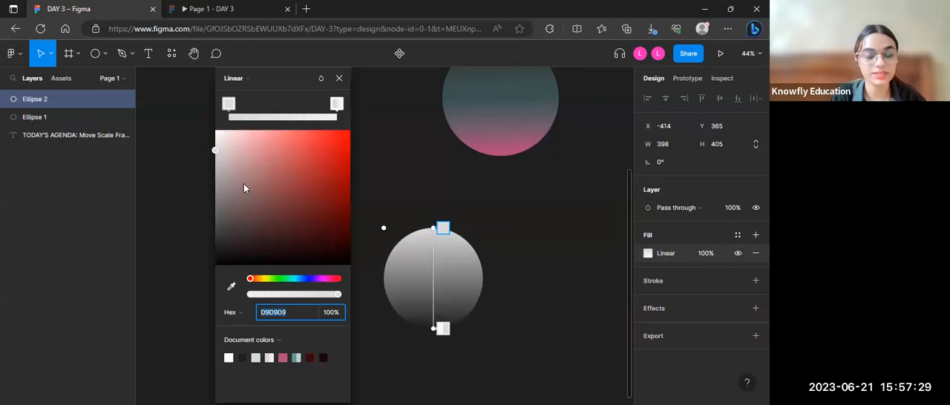
click(252, 80)
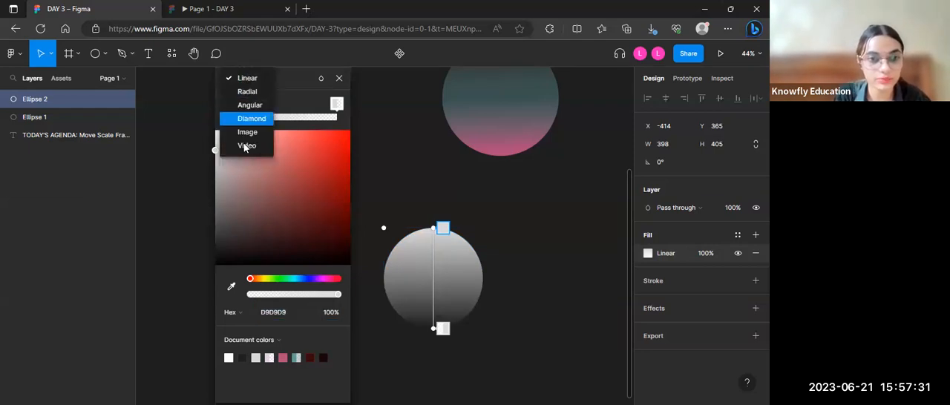
click(293, 87)
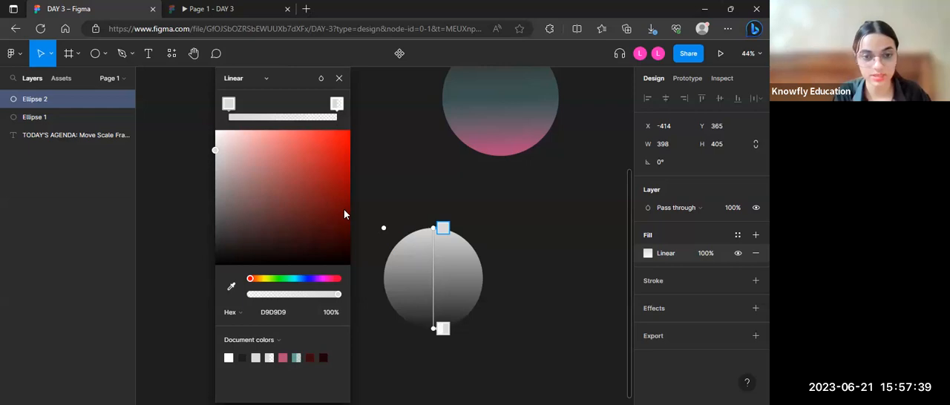
Step: Recolour the gradient's start stop to dark teal 042F32
drag(312, 282, 295, 279)
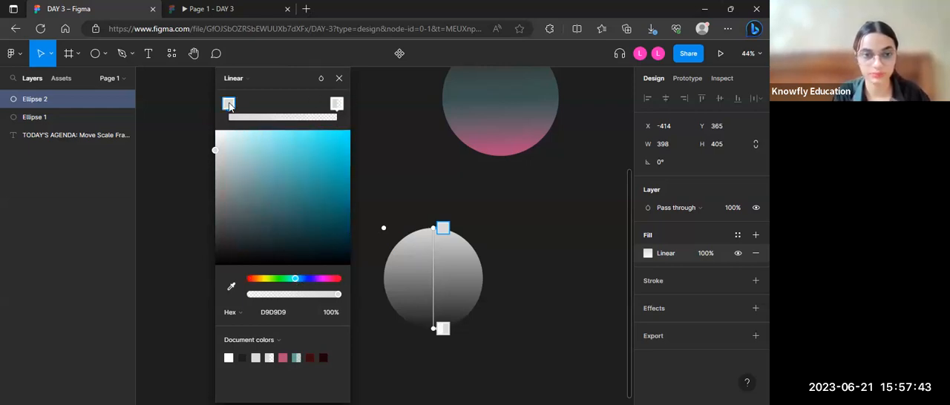
drag(304, 198, 329, 191)
mouse_move(333, 234)
mouse_down()
mouse_move(346, 203)
mouse_move(339, 238)
mouse_up()
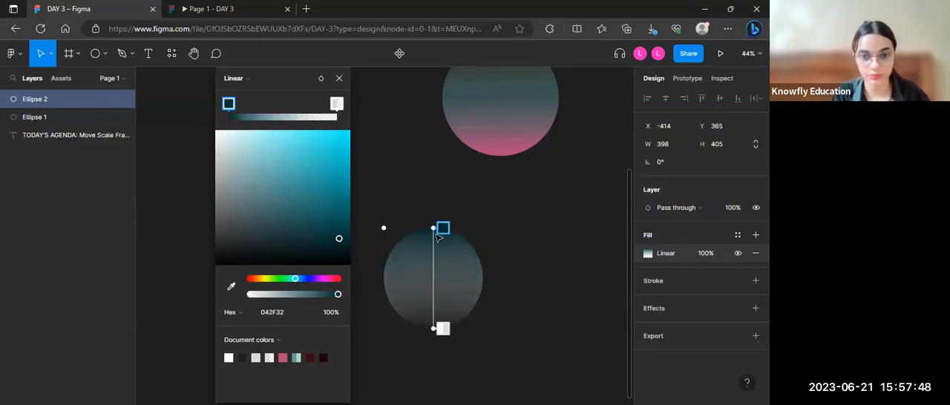
Step: Recolour the gradient's transparent end stop to yellow B6B928 and set its opacity to 100%
click(335, 103)
click(285, 278)
drag(291, 276, 266, 279)
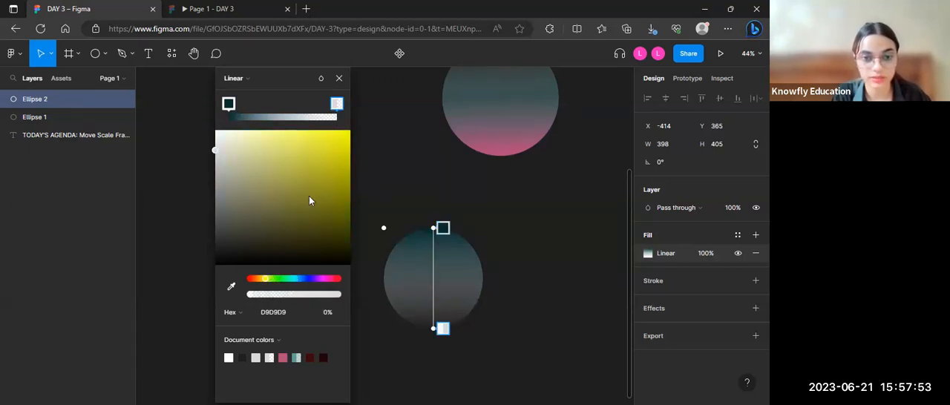
click(321, 168)
click(331, 315)
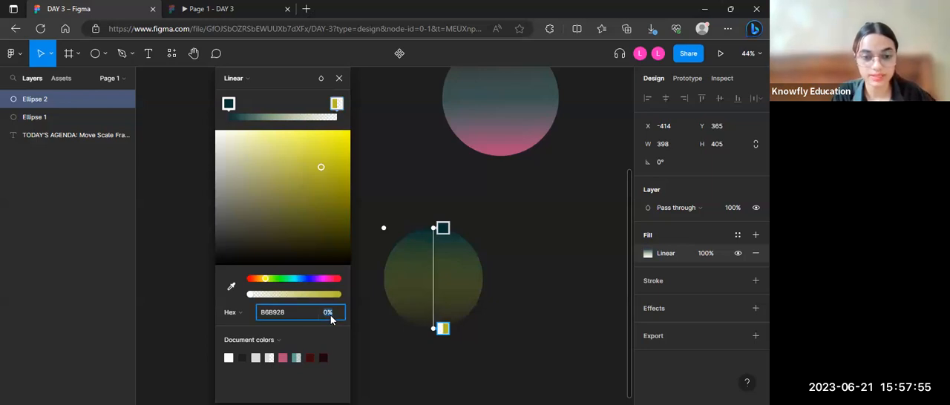
text(100)
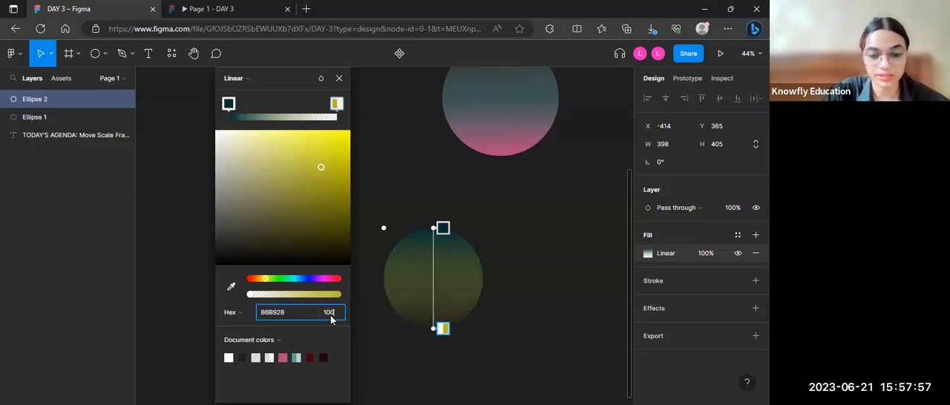
key(Return)
Step: Add a gradient stop nearer the teal end, trying purple 521B7D before colouring it crimson 85123B
click(230, 105)
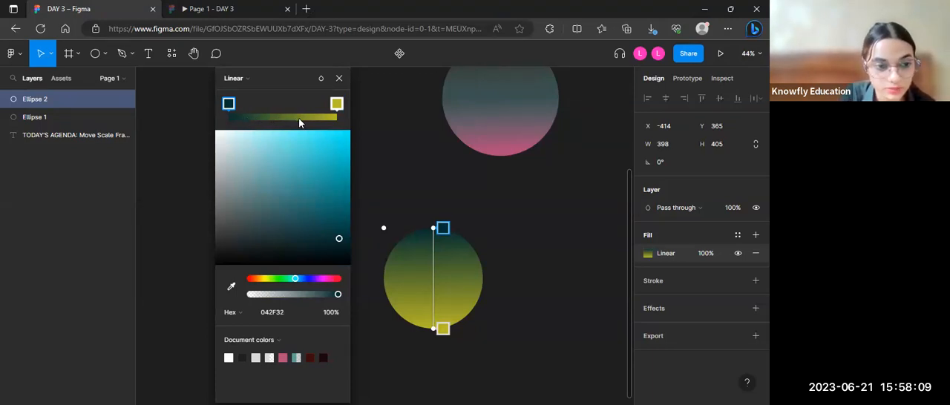
click(260, 118)
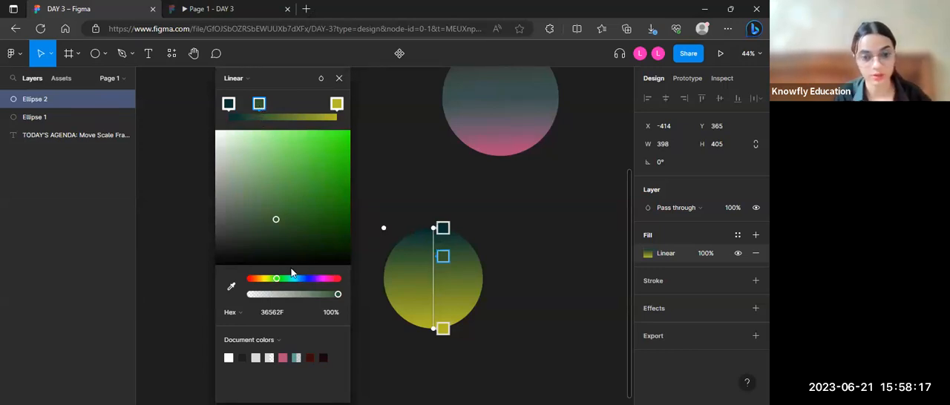
drag(278, 280, 312, 281)
drag(316, 281, 317, 279)
drag(326, 199, 323, 219)
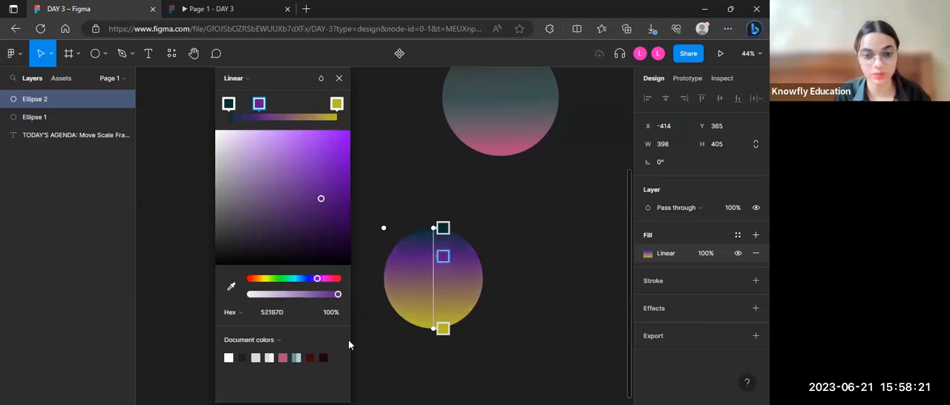
drag(250, 158, 333, 245)
drag(334, 280, 334, 279)
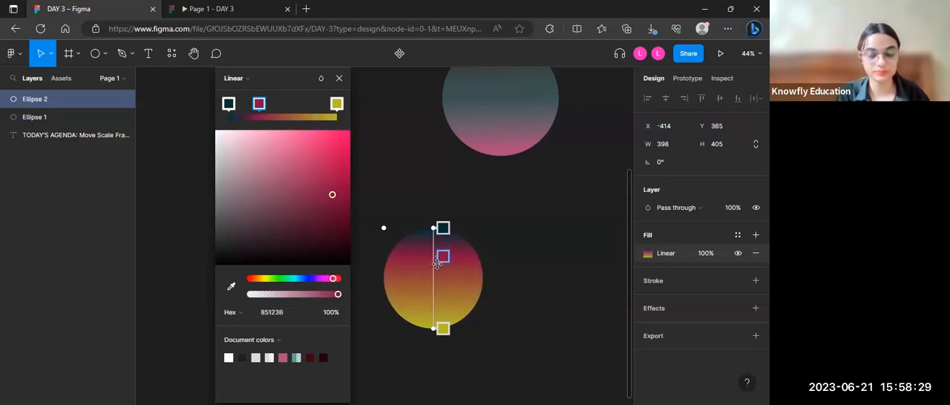
Step: Shift the crimson stop to the middle of the gradient and the teal stop slightly inward from the circle's upper edge
drag(442, 257, 441, 278)
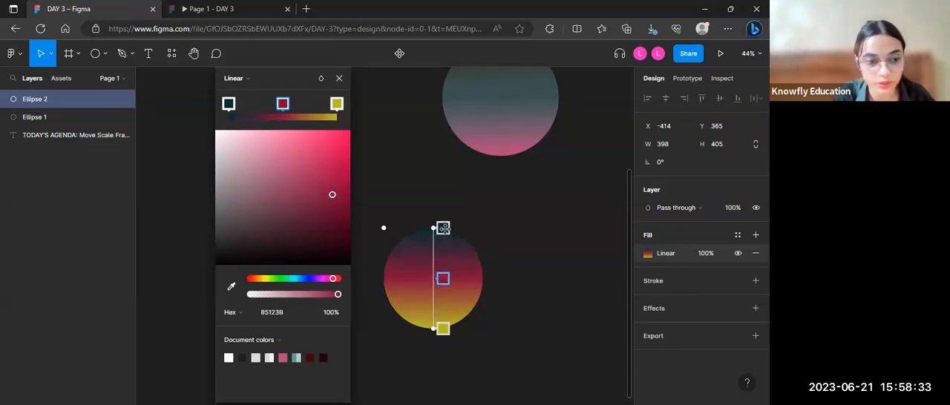
click(443, 231)
drag(444, 235, 443, 241)
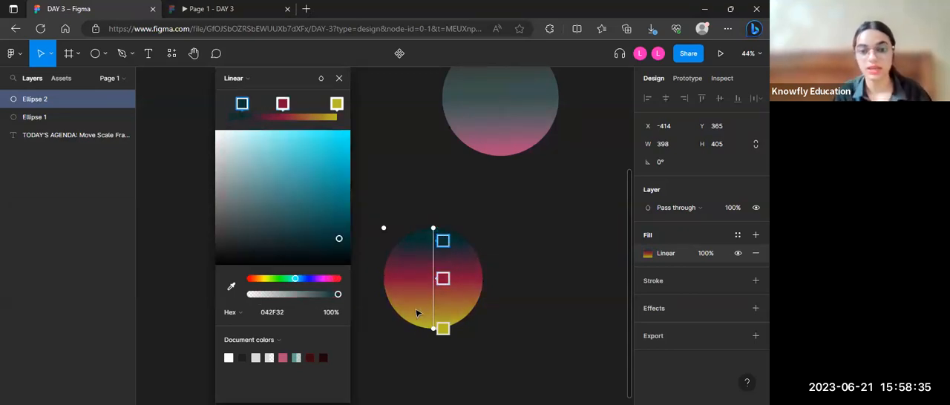
Step: Tilt the gradient diagonally and shorten it so it ends inside the circle's lower right area
drag(433, 329, 482, 285)
drag(465, 206, 456, 304)
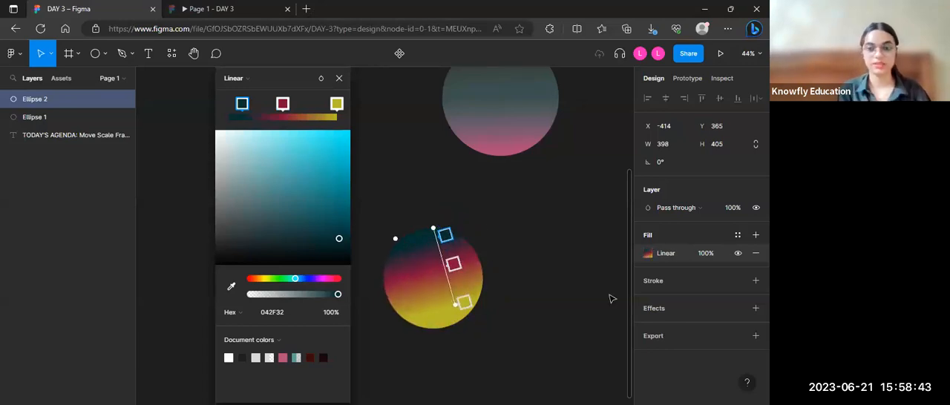
click(339, 79)
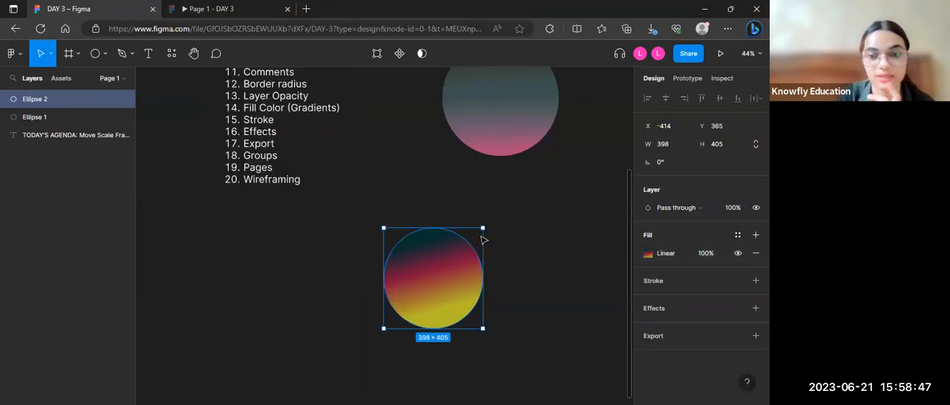
Step: Move the teal, crimson and yellow circle up beside the first gradient circle, on its right
click(497, 269)
scroll(497, 270, right, 2)
scroll(446, 267, down, 2)
click(409, 269)
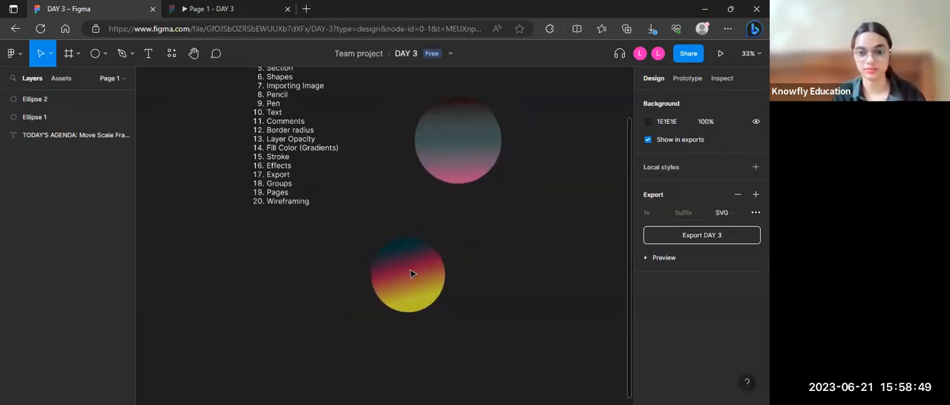
mouse_move(414, 275)
mouse_down()
mouse_move(619, 141)
mouse_move(556, 138)
mouse_up()
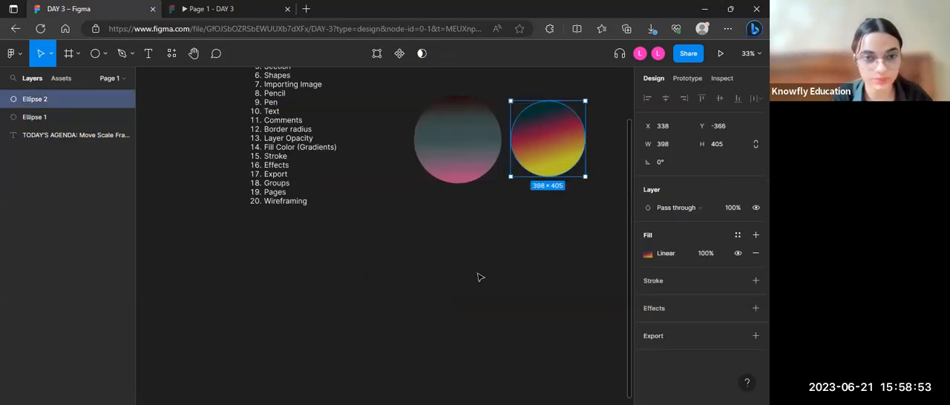
Step: Add a stroke to the larger gradient circle and colour it white FFFFFF
scroll(479, 276, up, 1)
scroll(478, 275, down, 2)
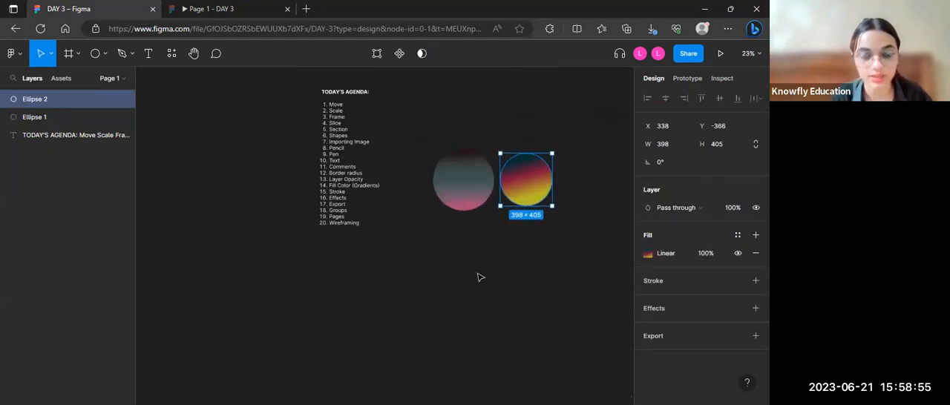
scroll(479, 278, up, 1)
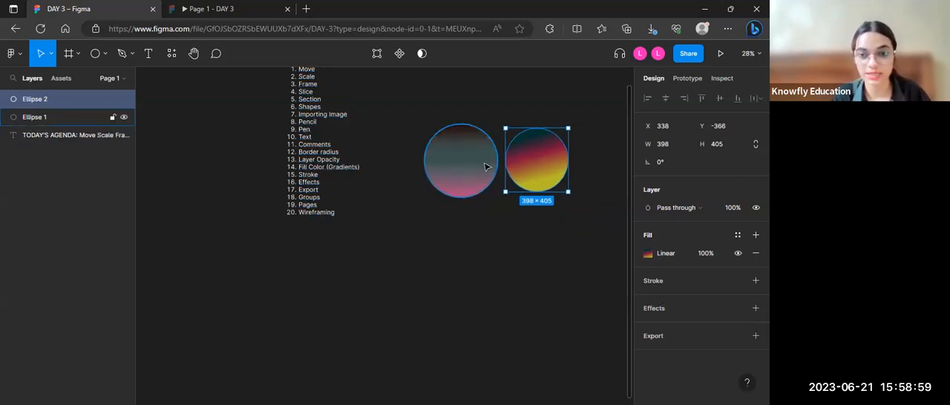
scroll(485, 166, up, 2)
click(426, 161)
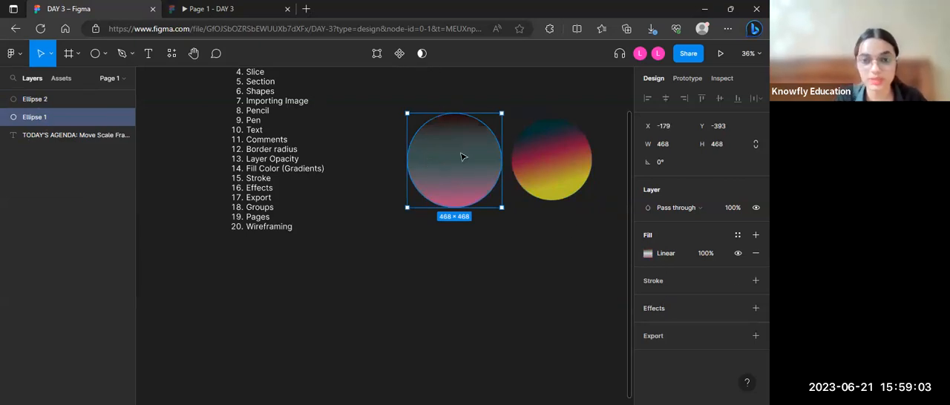
click(653, 284)
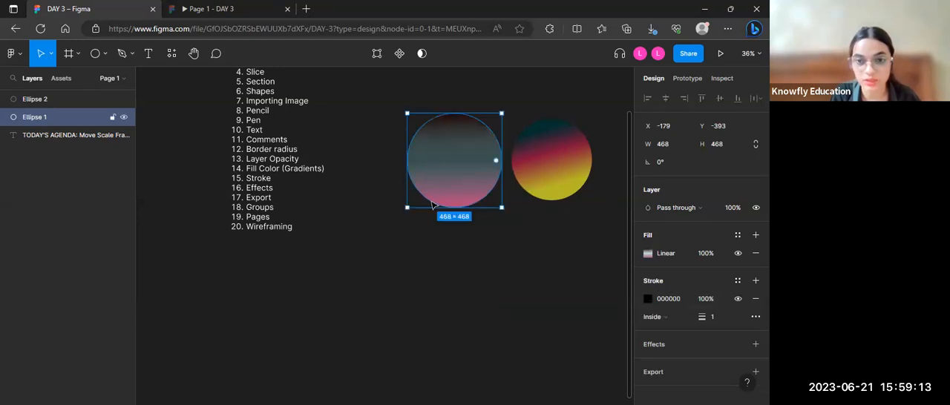
click(647, 299)
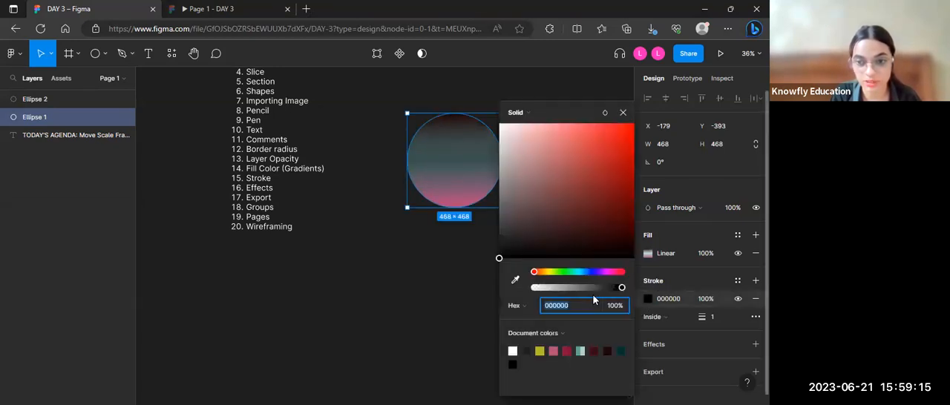
click(512, 350)
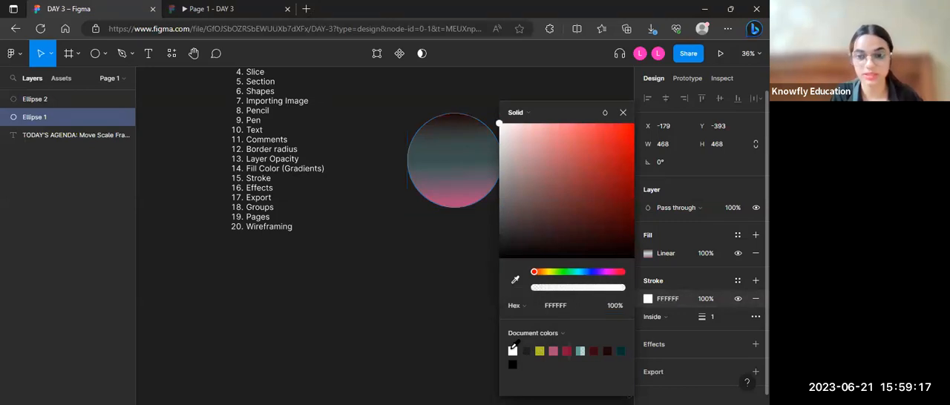
Step: Set the larger circle's stroke thickness to 20
click(716, 315)
text(20)
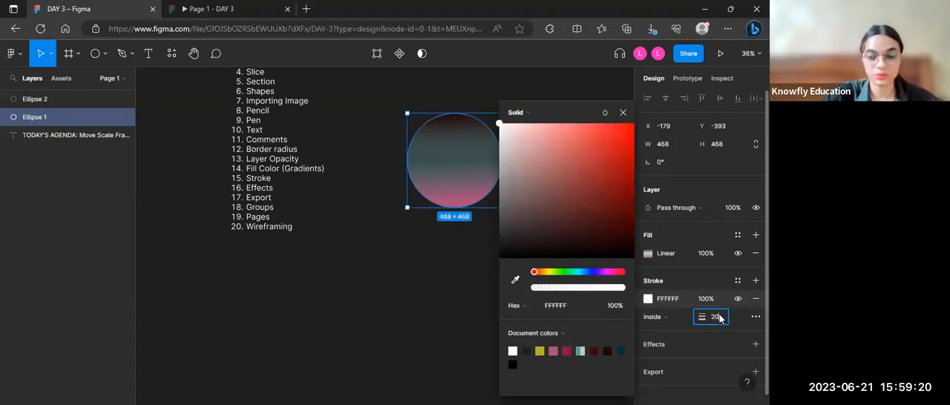
key(Return)
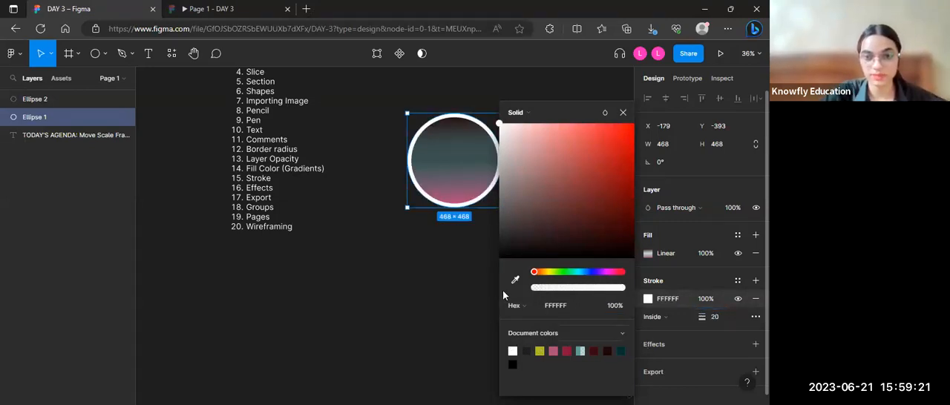
click(481, 287)
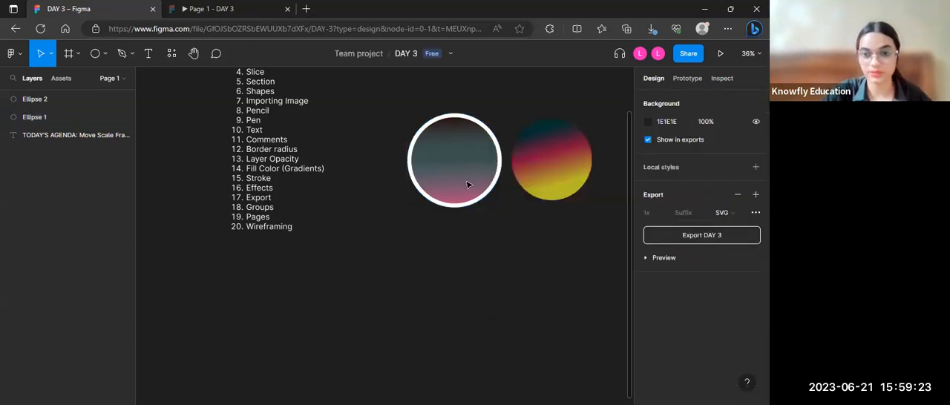
Step: Give the larger circle's stroke a custom dash pattern of 40, 80, 120, 160 with a bevel join
click(488, 141)
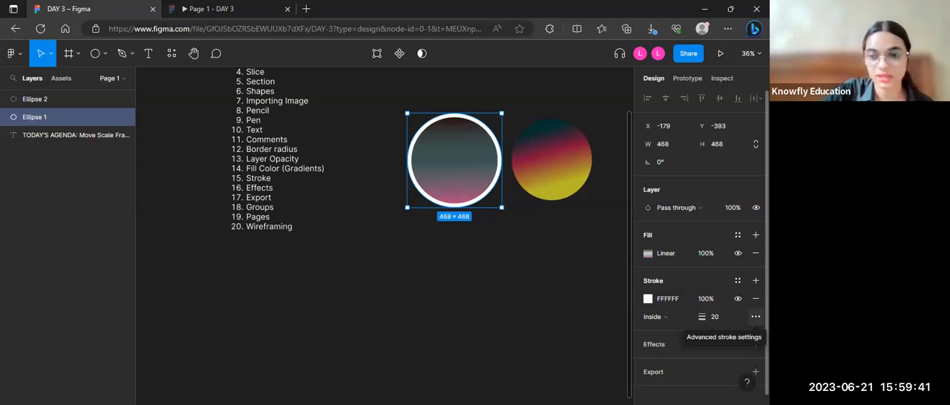
click(755, 317)
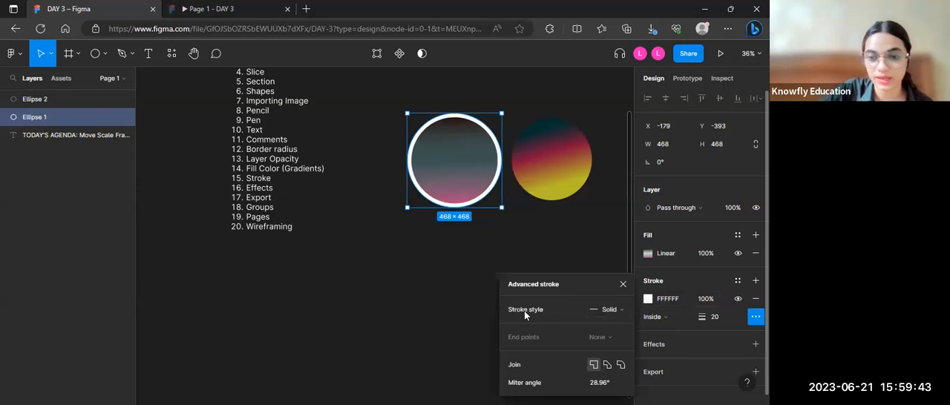
click(618, 311)
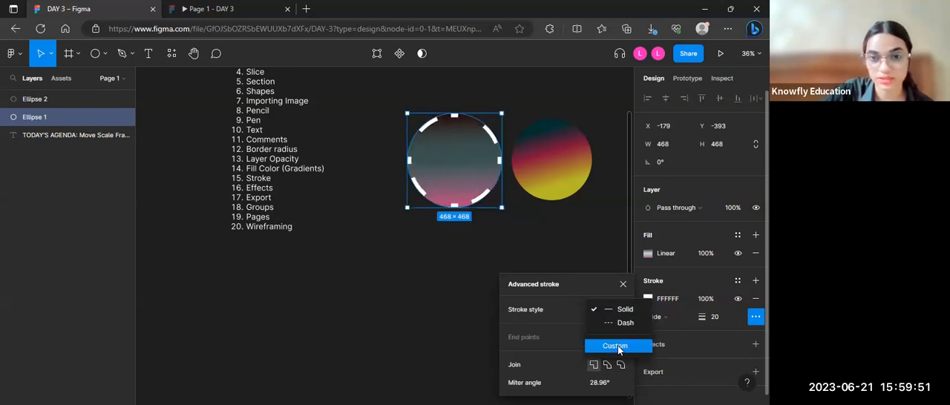
click(618, 347)
click(600, 290)
scroll(599, 288, left, 1)
scroll(595, 293, right, 1)
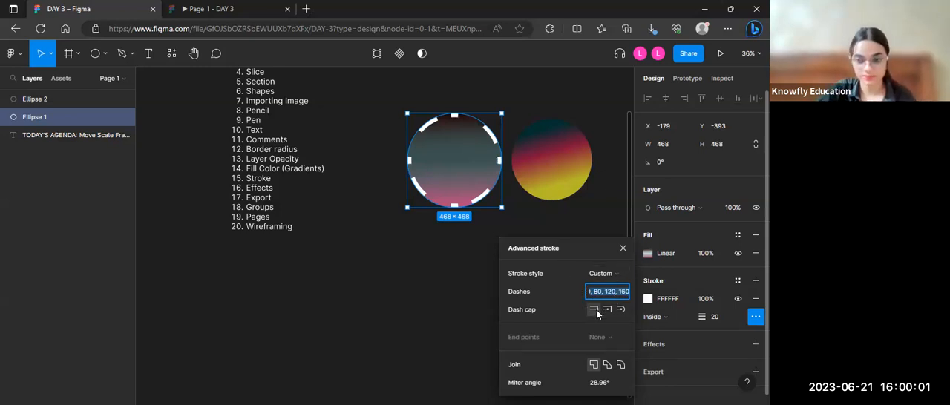
click(607, 366)
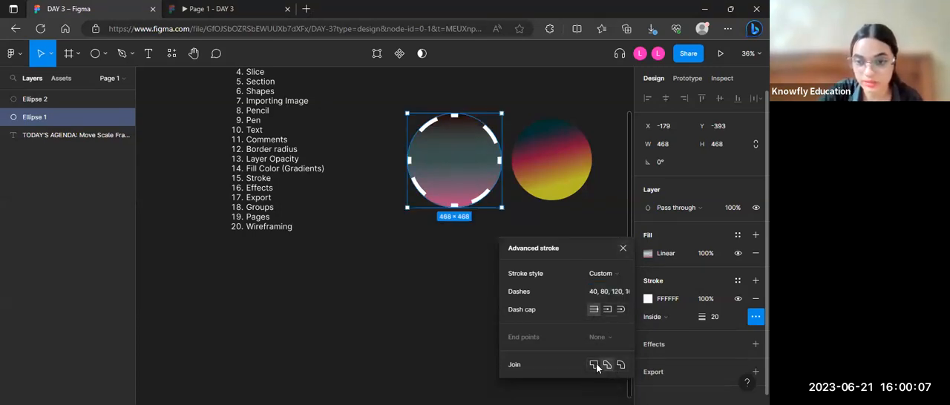
click(627, 252)
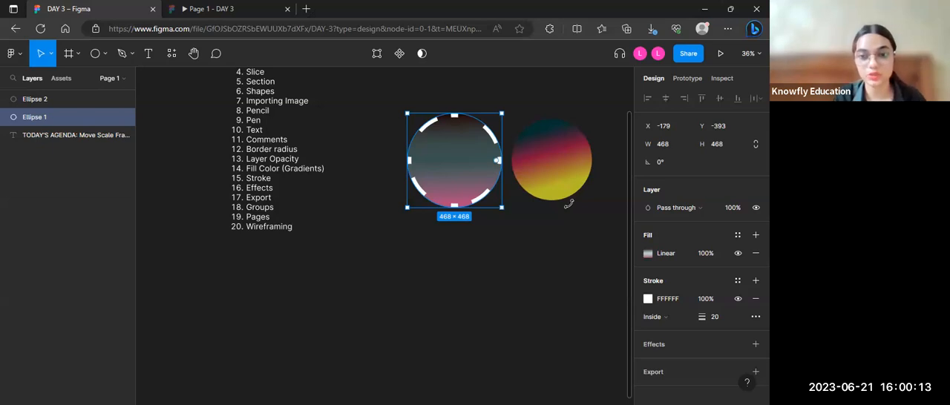
Step: Add a short white greeting text in capitals below the circles and make its box fit the text width
click(578, 179)
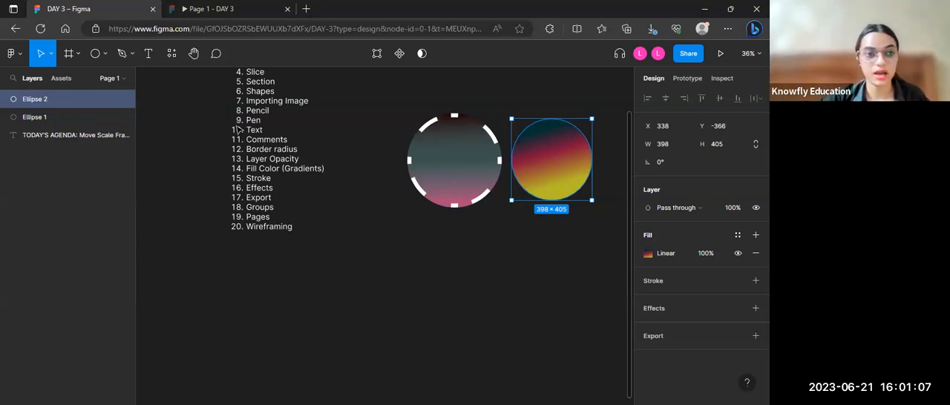
click(213, 93)
click(149, 55)
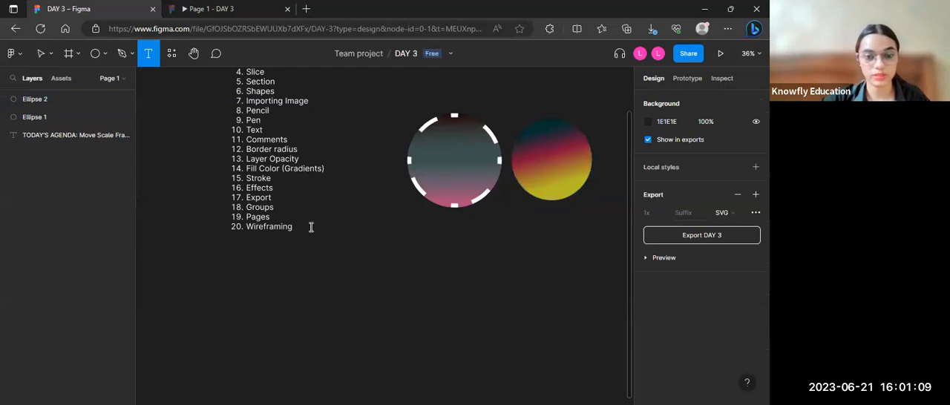
drag(353, 271, 565, 333)
text(HI ILSA)
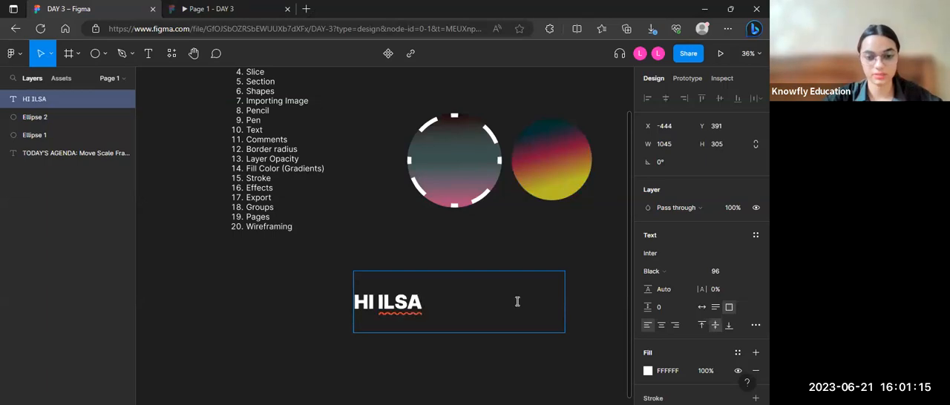
click(702, 306)
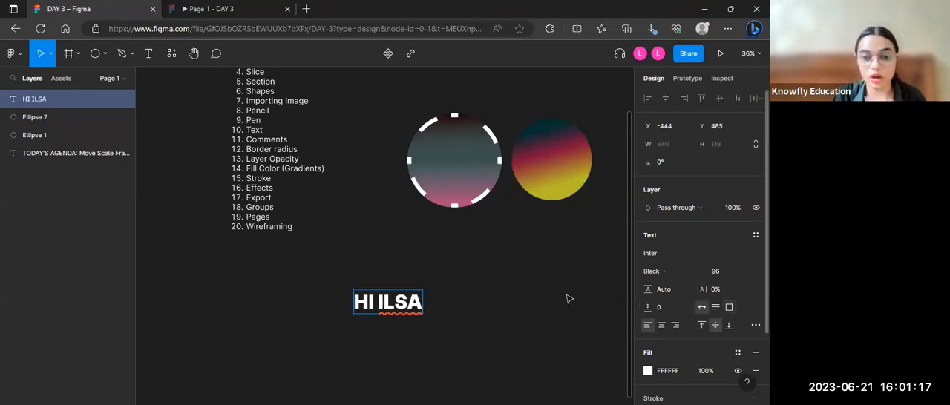
key(Escape)
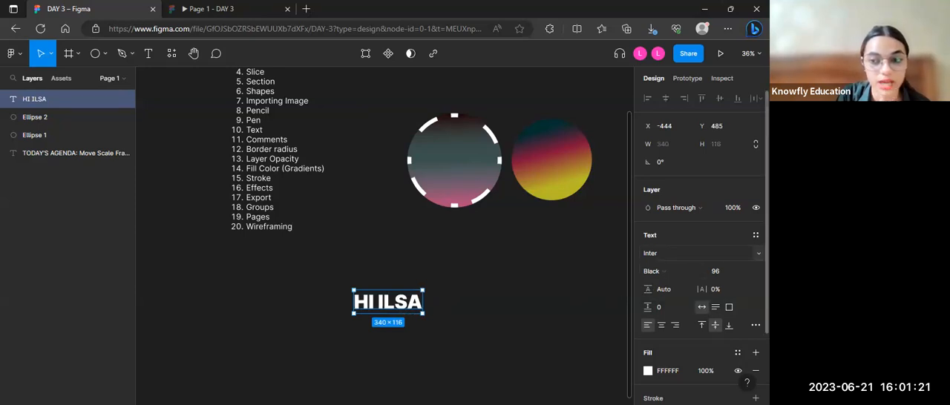
Step: Try the Italianno font on the greeting text, and return it to Inter
click(722, 253)
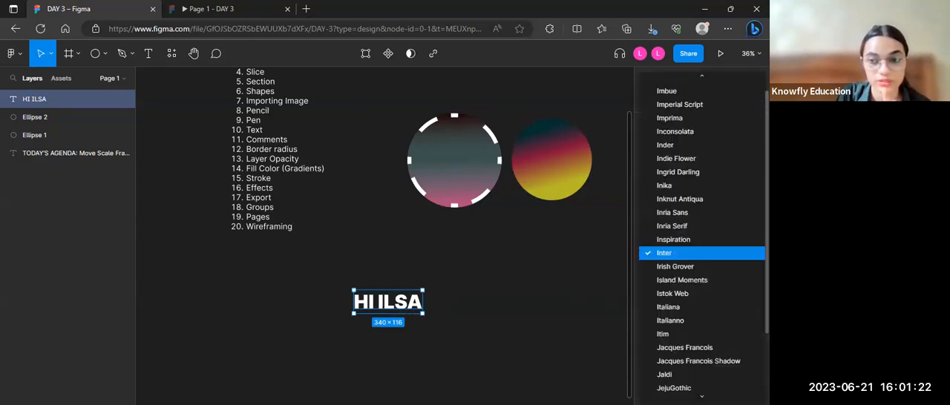
click(705, 320)
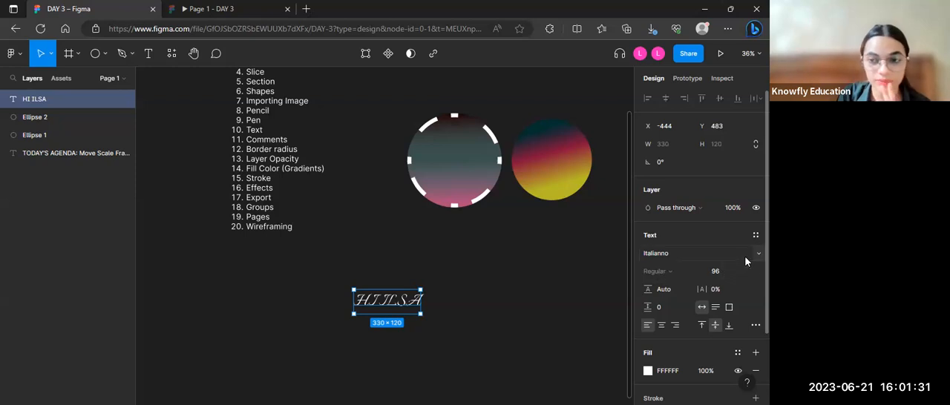
click(671, 253)
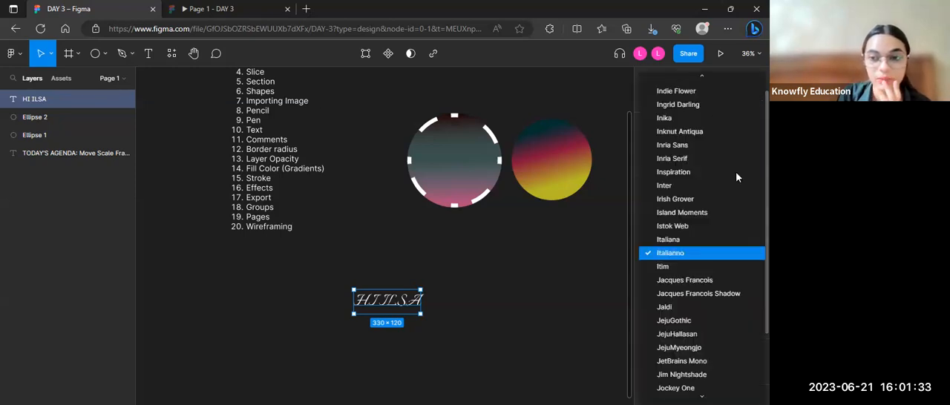
click(728, 189)
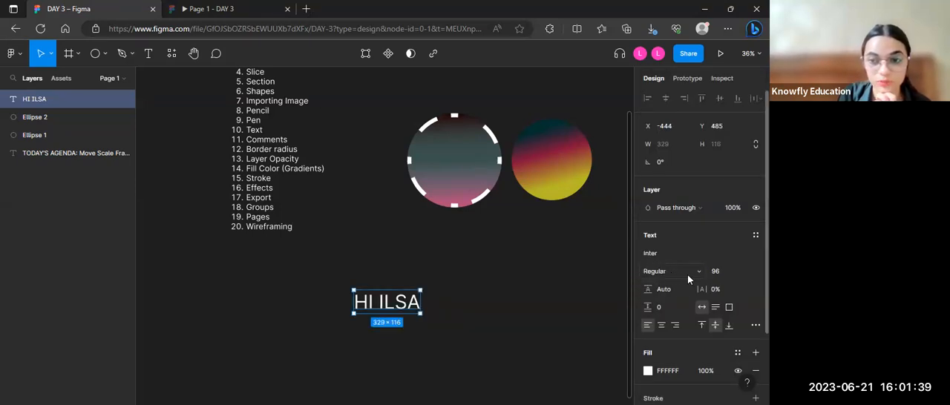
Step: Try the Black and Extra Bold weights on the greeting text, and settle on Bold
click(703, 276)
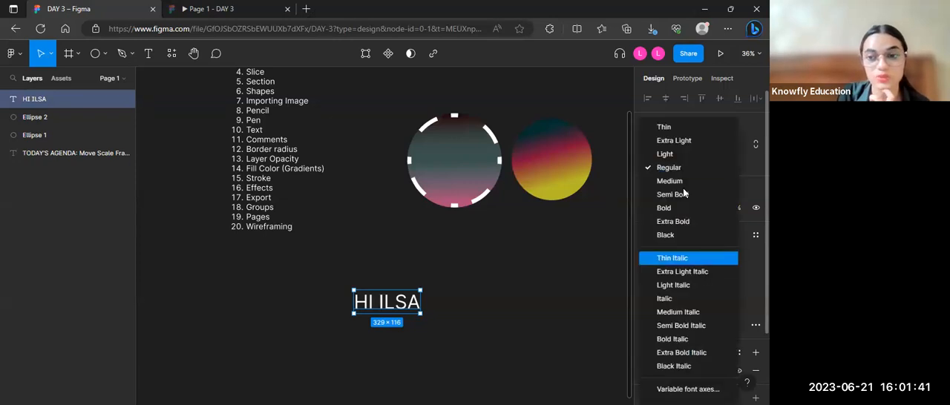
click(681, 235)
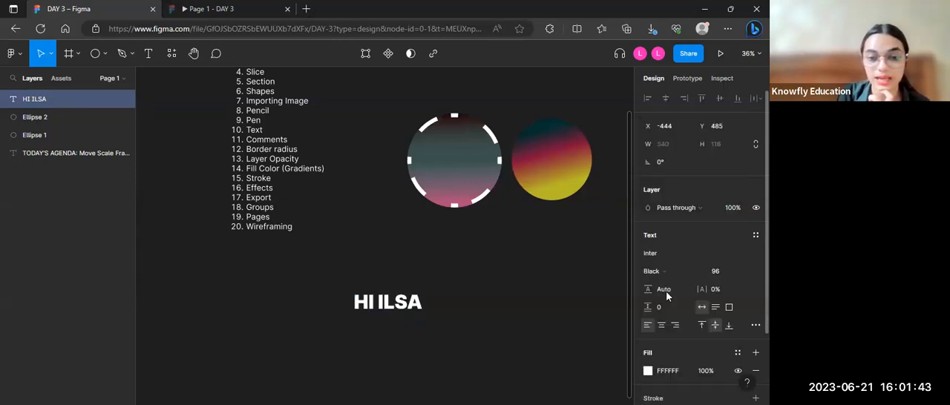
click(697, 271)
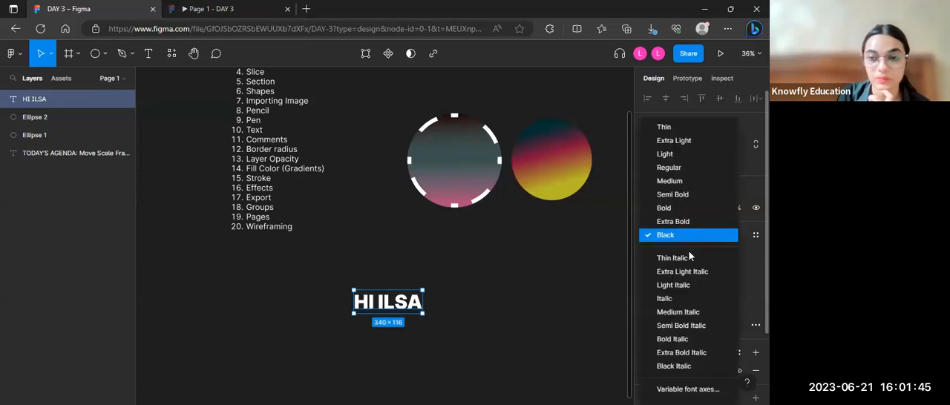
click(683, 222)
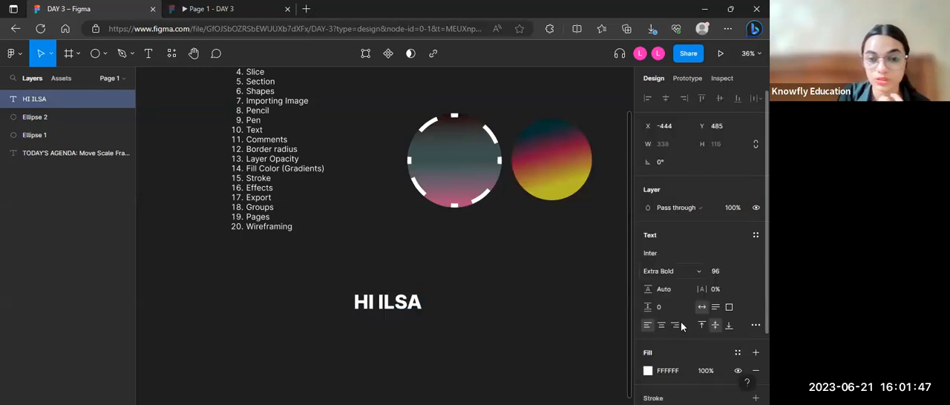
click(702, 273)
click(687, 208)
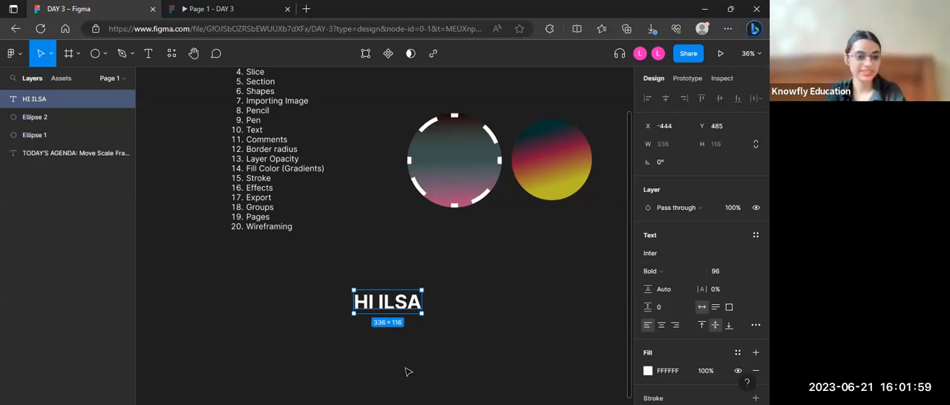
Step: Delete the greeting text below the circles
click(406, 371)
click(389, 310)
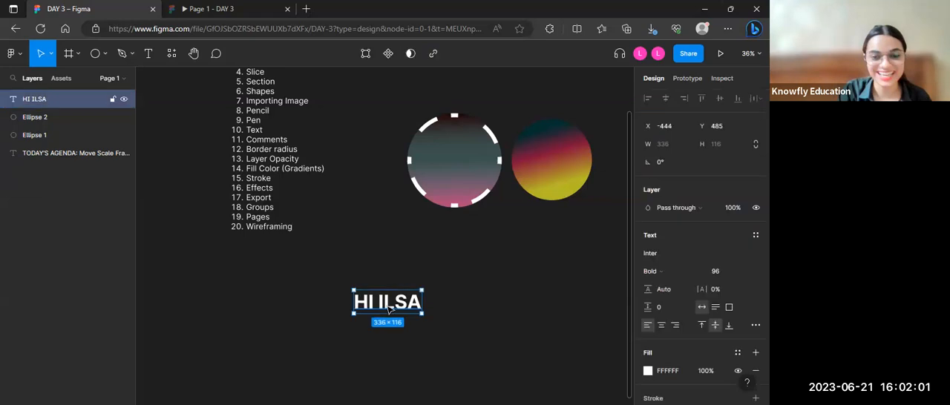
key(Delete)
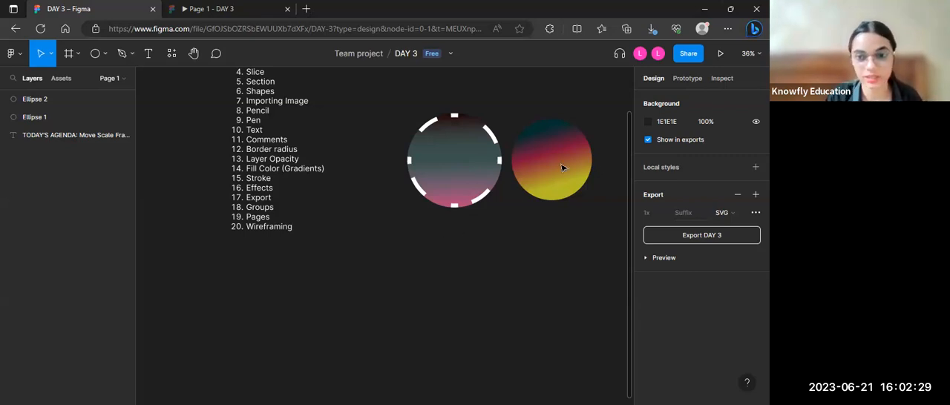
Step: Move the teal, crimson and yellow circle below the dashed circle, lined up with its left edge
drag(551, 230, 461, 291)
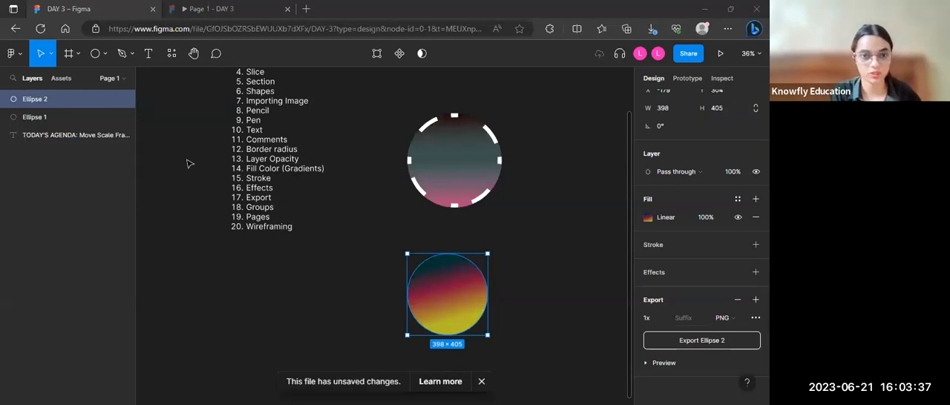
click(269, 131)
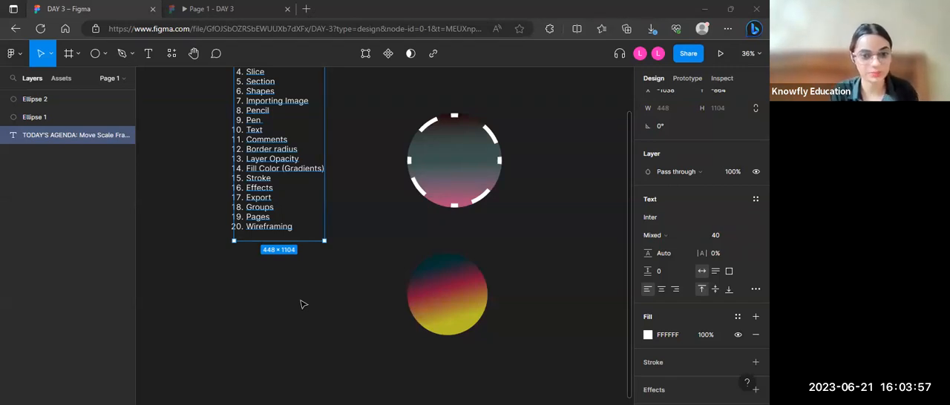
click(279, 306)
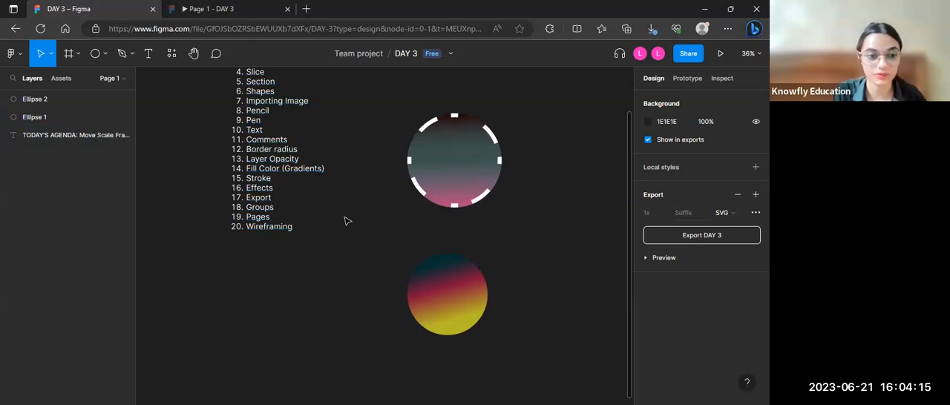
Step: Export the teal, crimson and yellow circle as a PNG at 1x
click(448, 295)
click(725, 354)
click(354, 87)
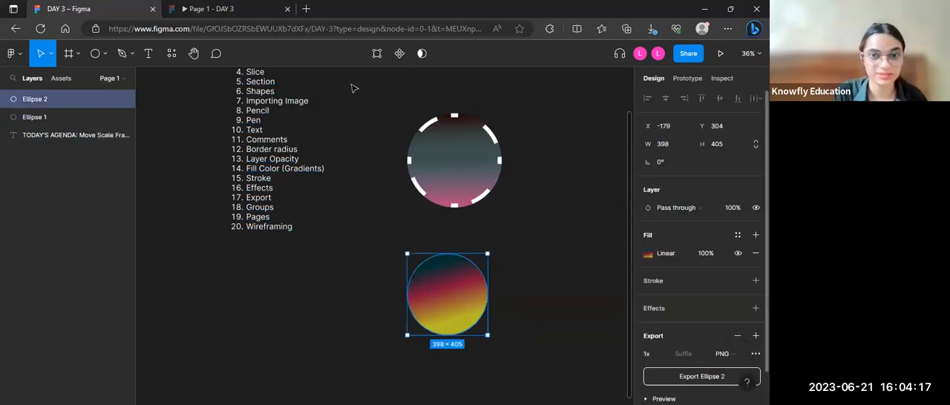
click(701, 377)
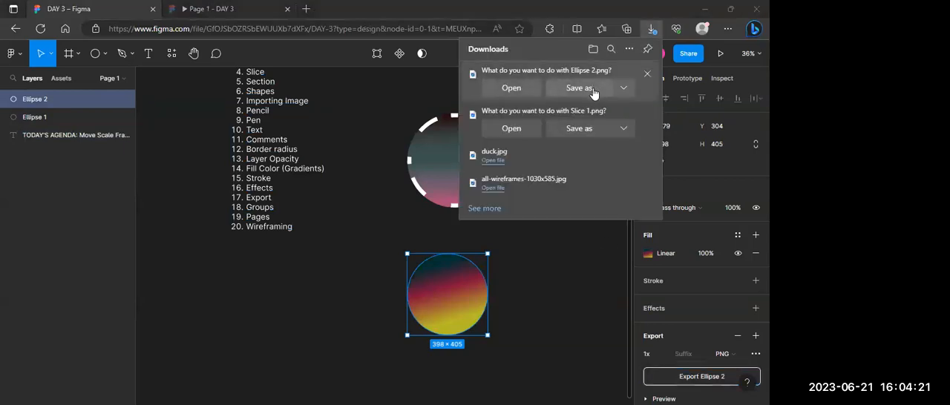
click(583, 246)
Step: Move the teal, crimson and yellow circle back to the right of the dashed circle, and group both circles
drag(463, 277, 555, 155)
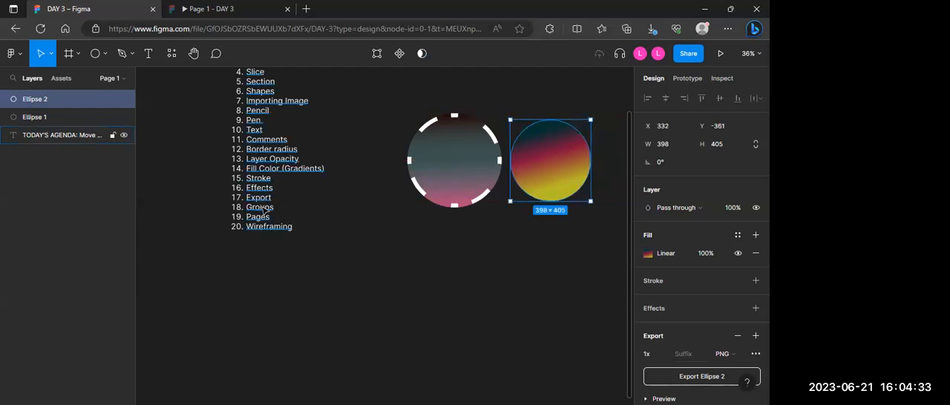
click(393, 262)
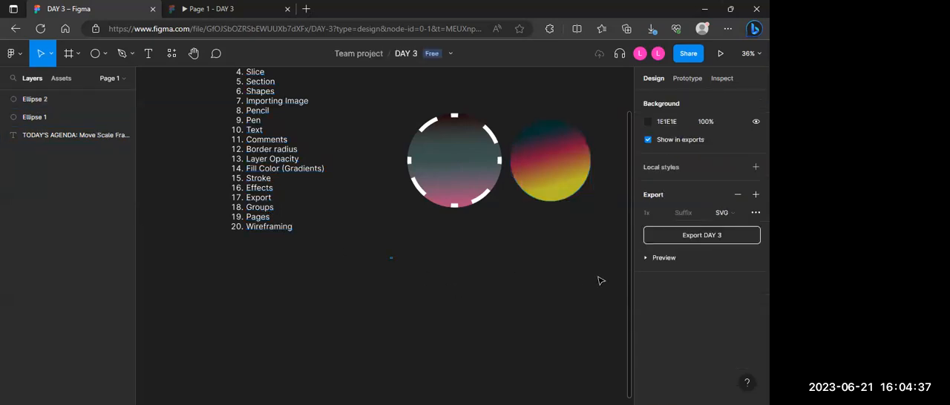
drag(605, 277, 609, 148)
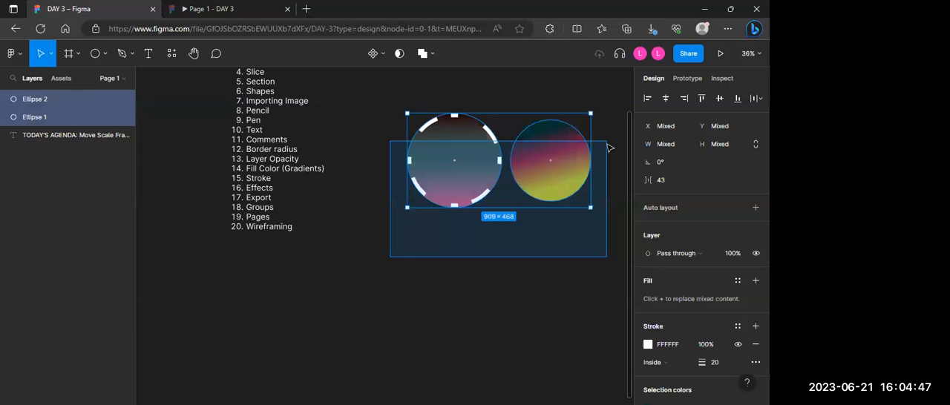
drag(606, 142, 607, 116)
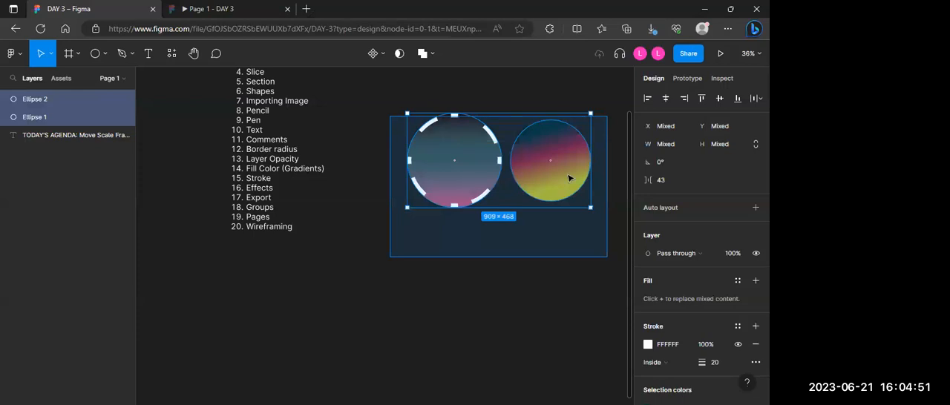
click(507, 238)
click(464, 197)
shift+click(556, 178)
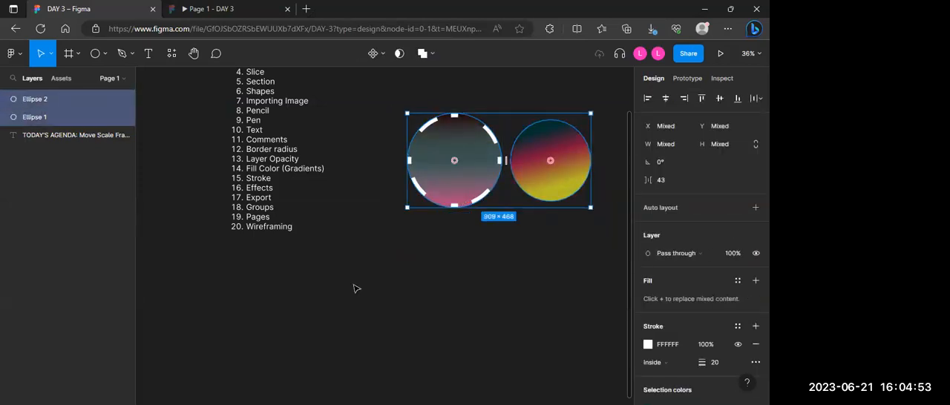
key(ctrl+g)
Step: Move the circle group up beside the upper part of the agenda list and expand its layer to list both ellipses
mouse_move(475, 138)
mouse_down()
mouse_move(331, 286)
mouse_move(473, 176)
mouse_move(339, 208)
mouse_move(465, 186)
mouse_move(469, 128)
mouse_up()
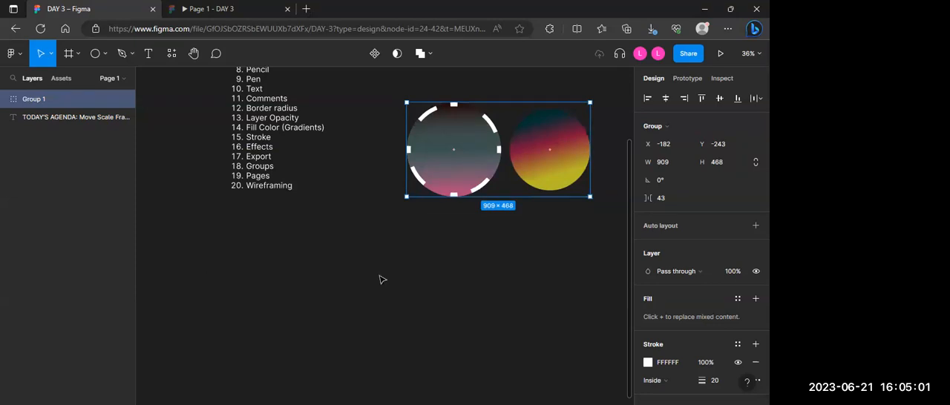
scroll(467, 282, up, 3)
drag(486, 214, 479, 193)
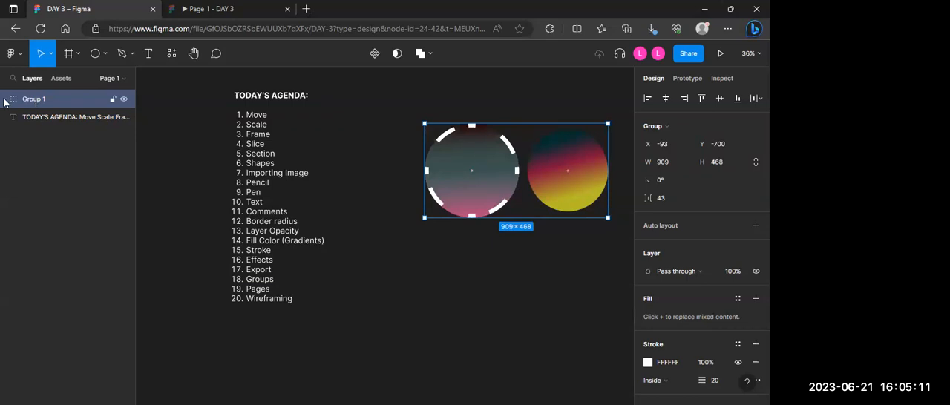
click(5, 99)
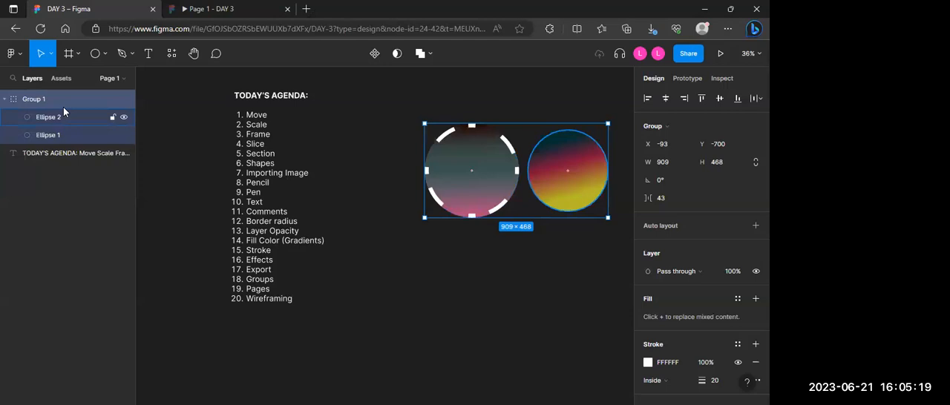
Step: Ungroup the two gradient circles, leave them deselected and dismiss the unsaved-changes notice
click(495, 196)
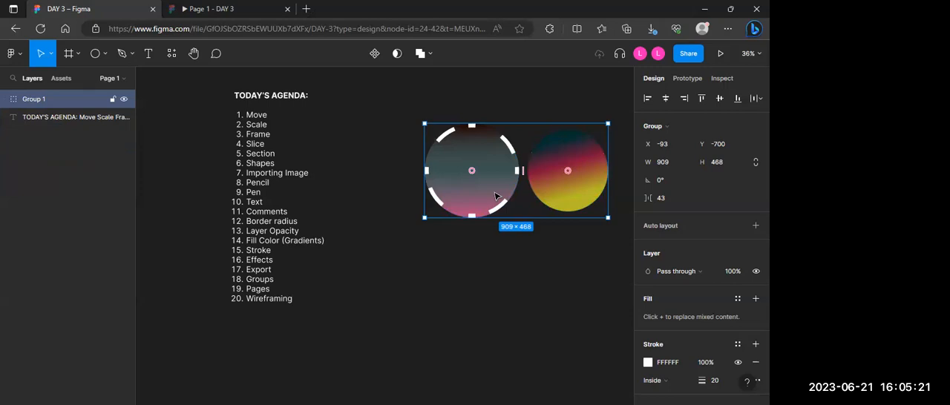
right_click(514, 173)
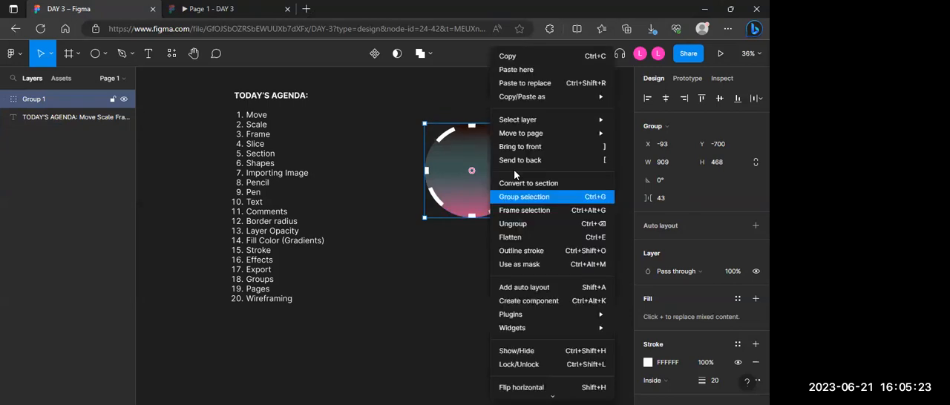
click(525, 226)
click(494, 259)
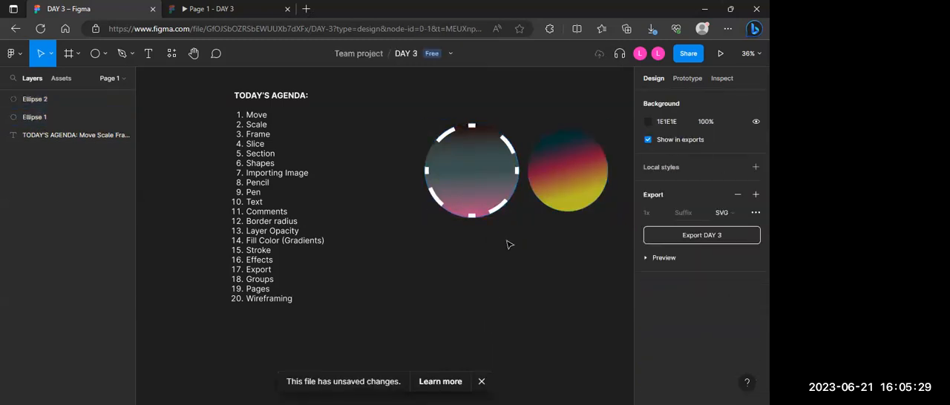
scroll(509, 245, down, 3)
scroll(508, 245, up, 4)
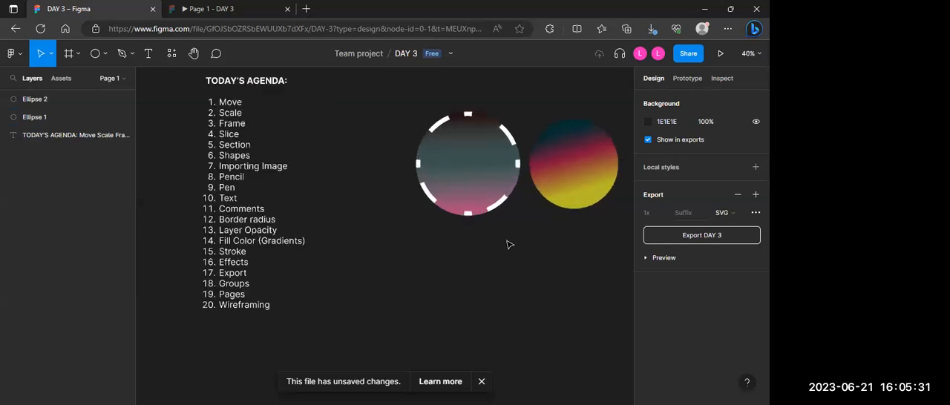
scroll(510, 245, up, 1)
click(483, 384)
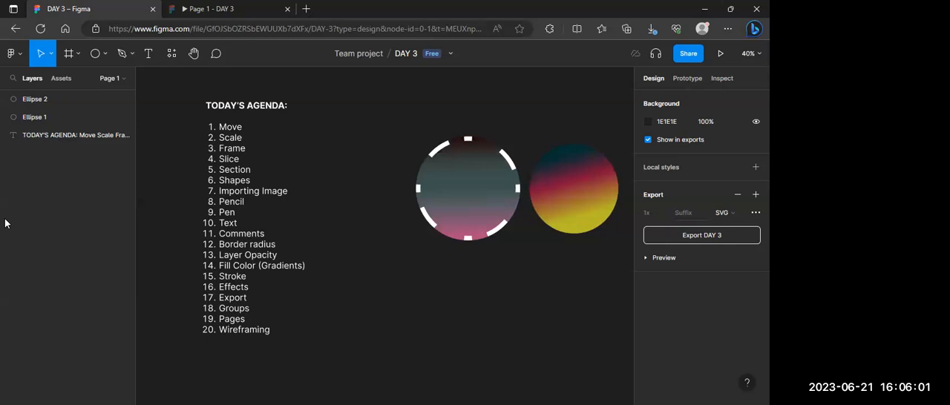
scroll(436, 276, right, 1)
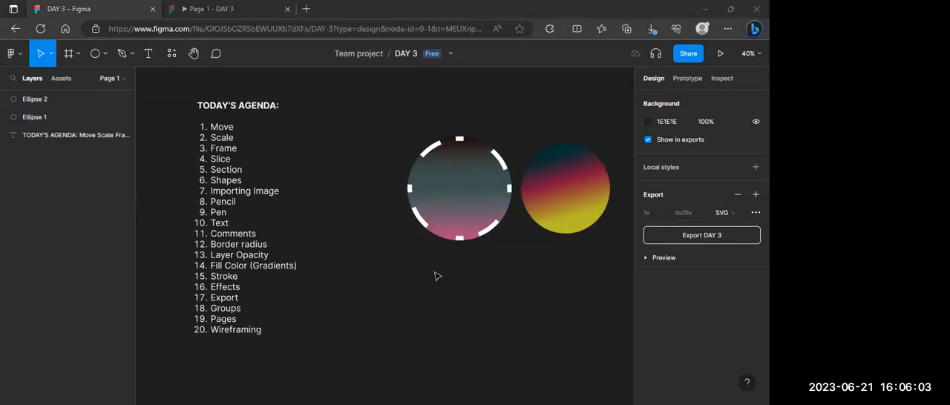
scroll(441, 275, down, 5)
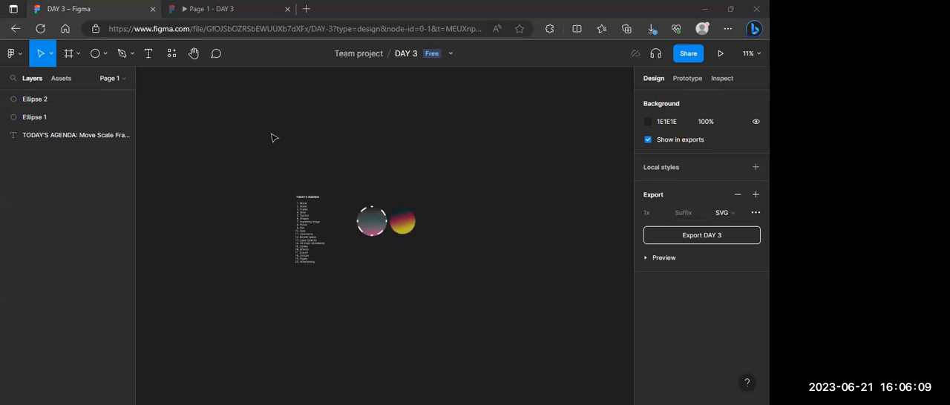
scroll(272, 135, up, 2)
scroll(271, 135, down, 2)
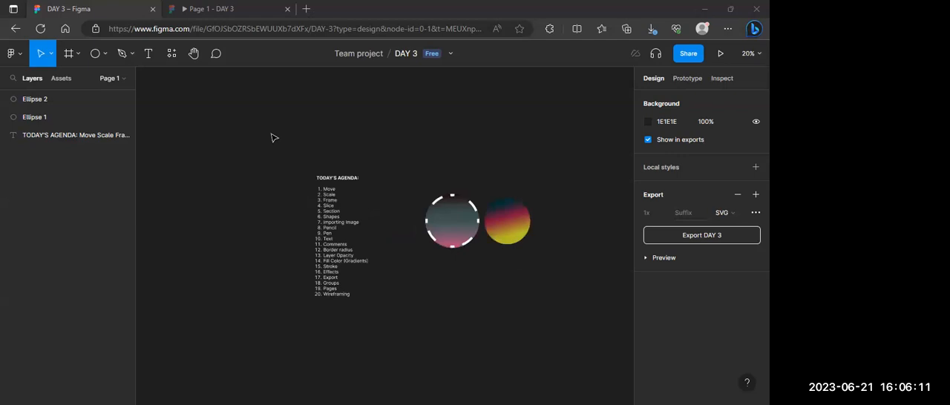
scroll(271, 135, right, 3)
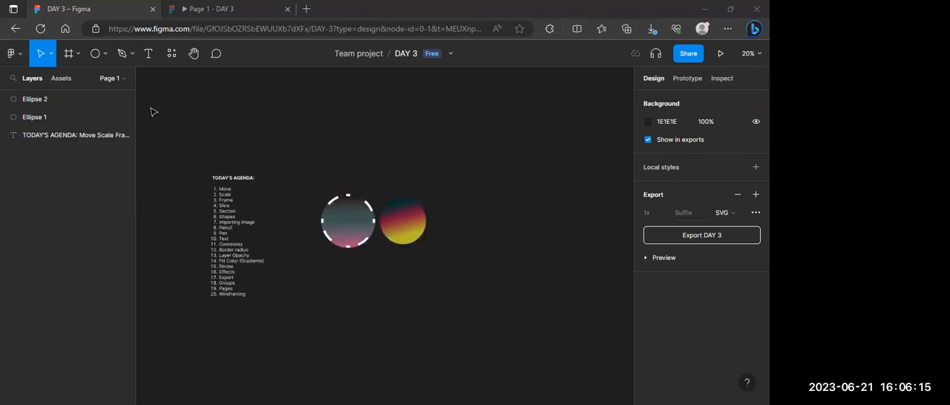
Step: Expand the file's page list and add a new page below Page 1
click(125, 78)
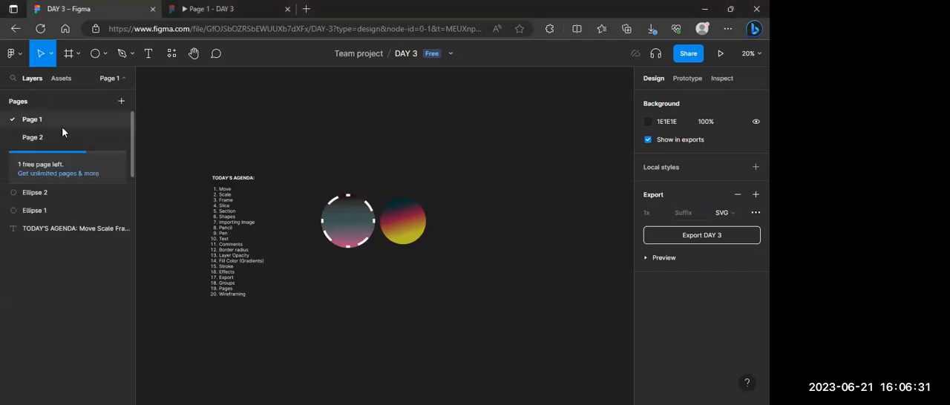
click(121, 103)
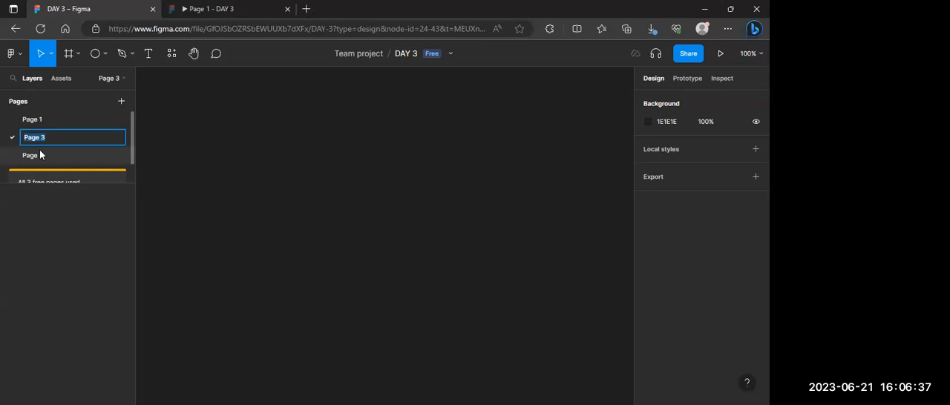
Step: Switch to Page 2 and examine the WIRE-FRAMING notes on low, mid and high fidelity up close
click(79, 157)
scroll(192, 155, down, 5)
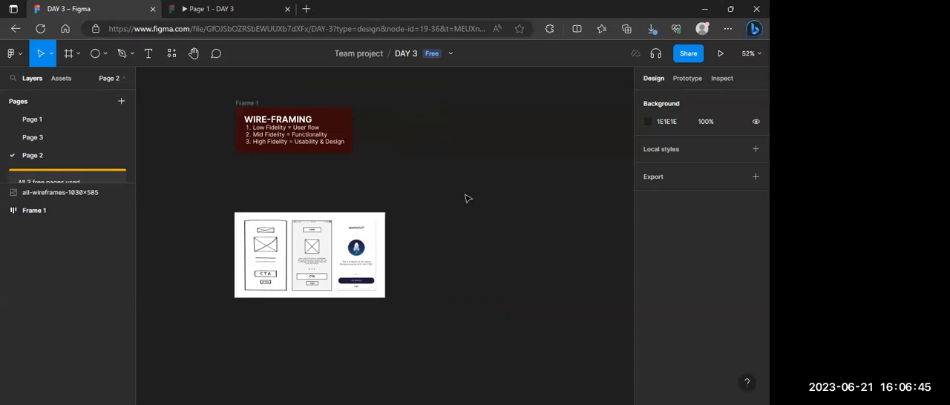
scroll(467, 198, up, 3)
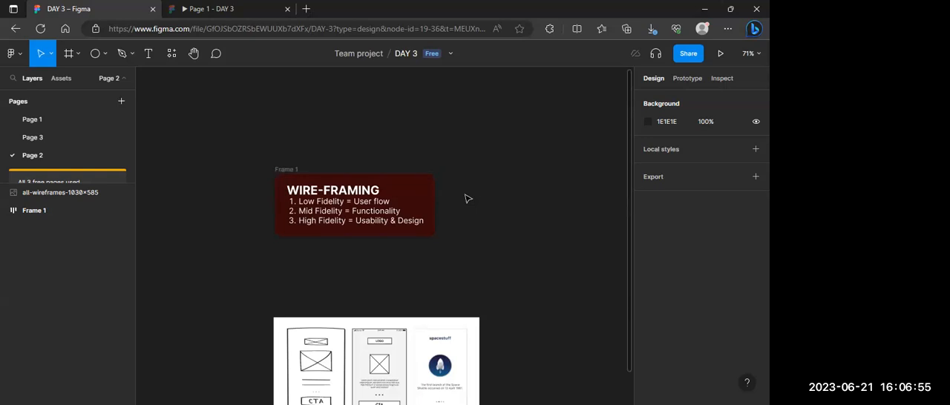
scroll(465, 197, up, 5)
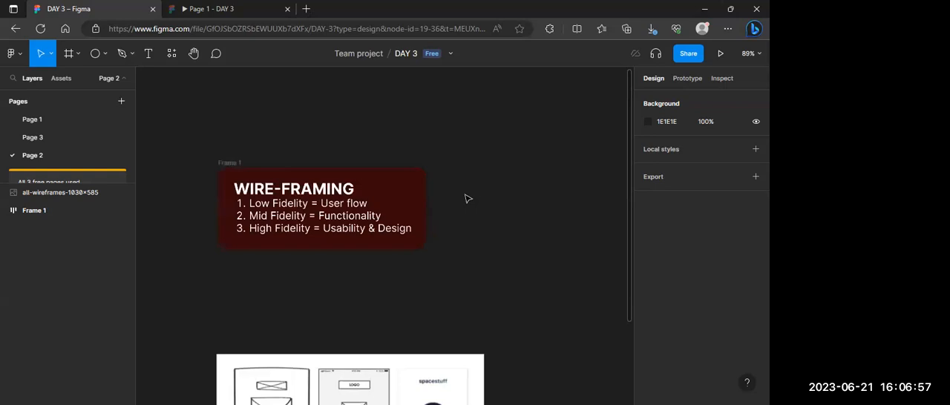
scroll(465, 197, left, 1)
scroll(466, 197, up, 2)
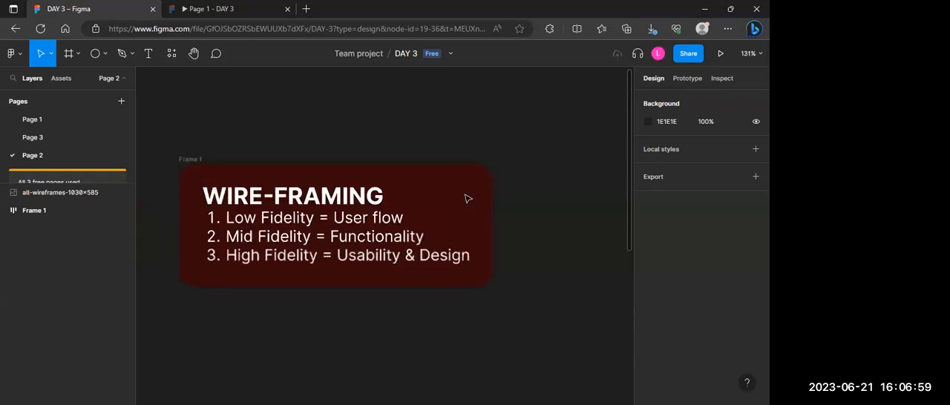
scroll(466, 198, left, 1)
scroll(467, 198, up, 2)
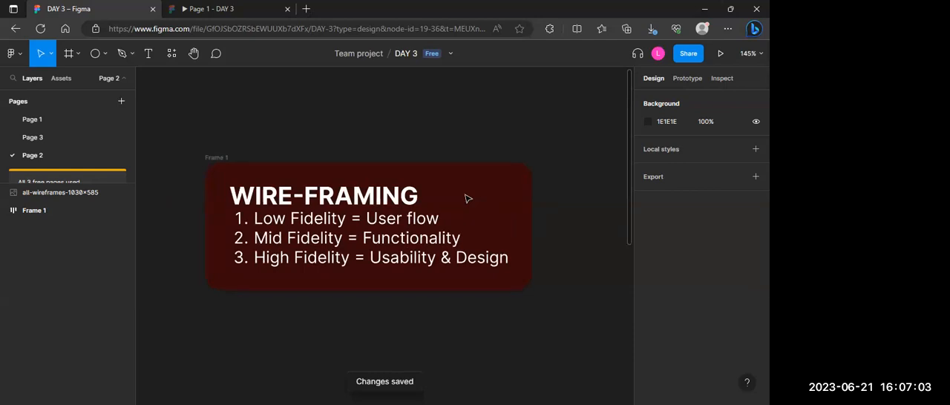
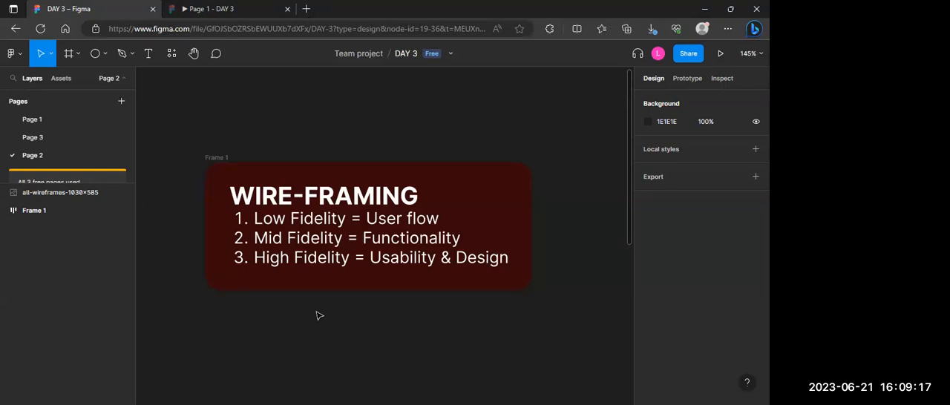
Step: Draw a white check-mark stroke over the upper corner of the hand-drawn wireframe with the Pencil tool
scroll(316, 316, down, 5)
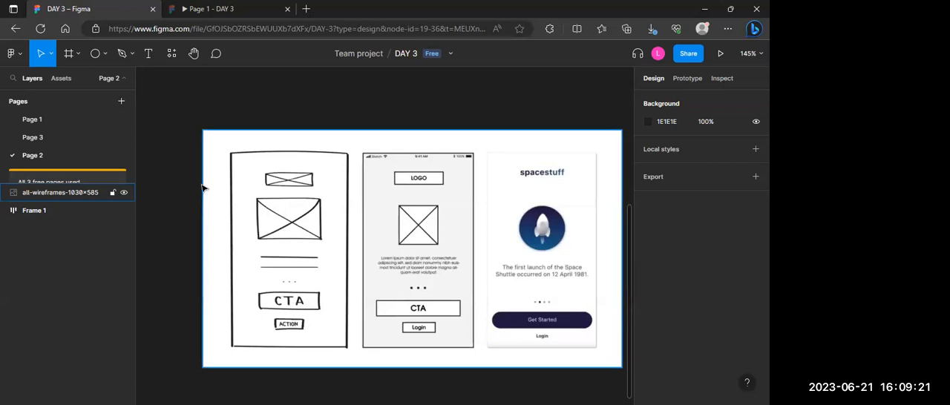
click(131, 55)
click(101, 57)
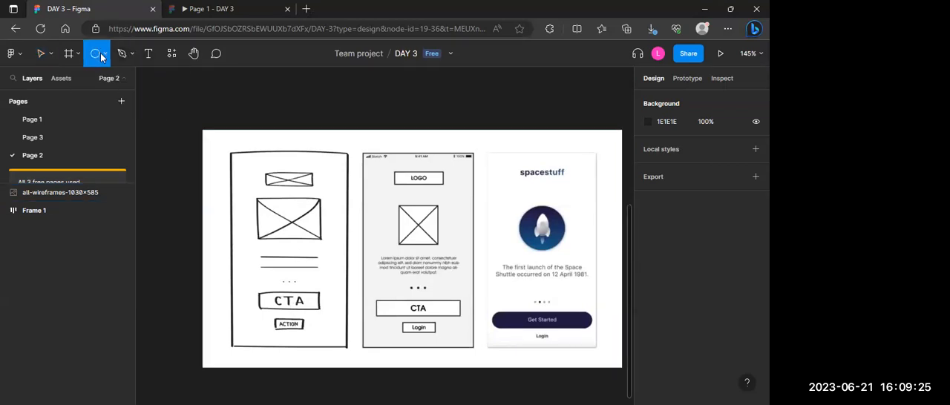
click(69, 54)
click(107, 54)
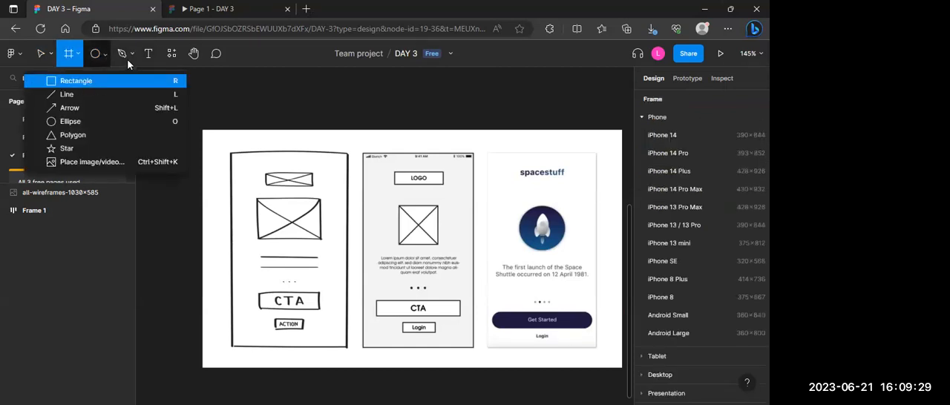
click(132, 55)
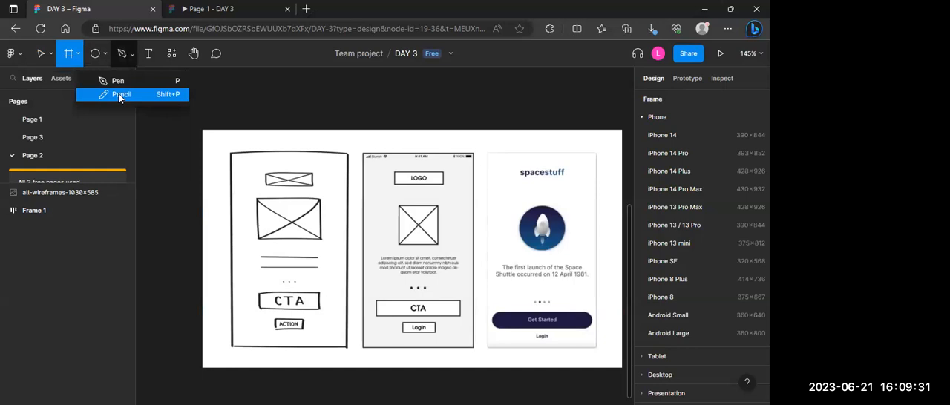
click(117, 80)
click(132, 57)
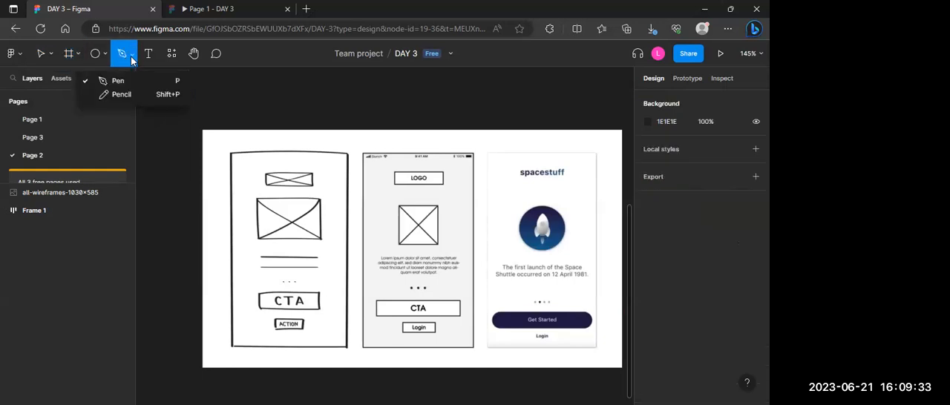
click(121, 94)
drag(172, 143, 205, 175)
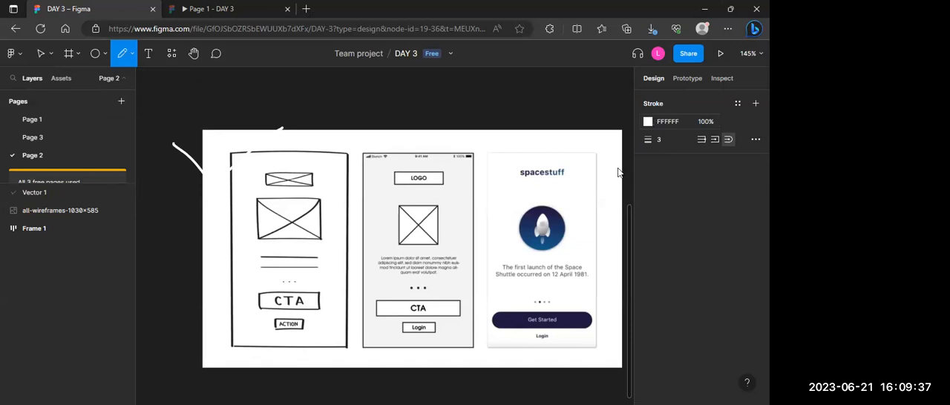
Step: Set the pencil stroke colour to the document colour 85123B and scribble diagonally across the upper part of the hand-drawn wireframe
click(647, 121)
click(568, 350)
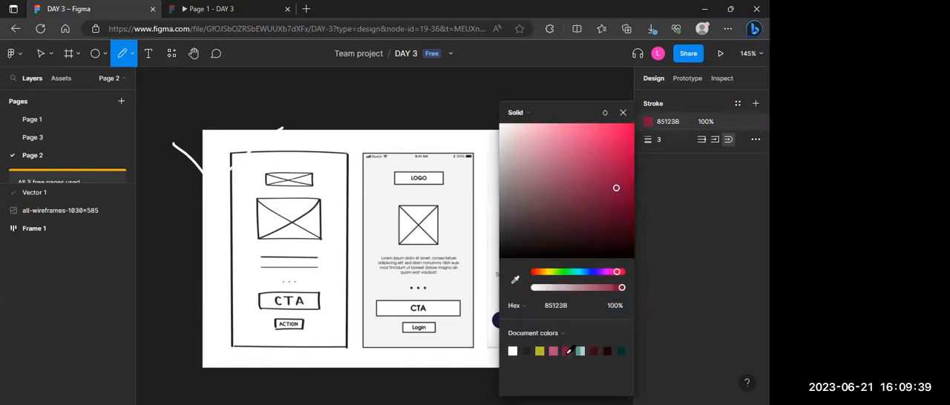
drag(199, 158, 168, 140)
mouse_move(233, 180)
mouse_down()
mouse_move(209, 199)
mouse_move(298, 119)
mouse_move(242, 160)
mouse_move(212, 204)
mouse_move(253, 175)
mouse_up()
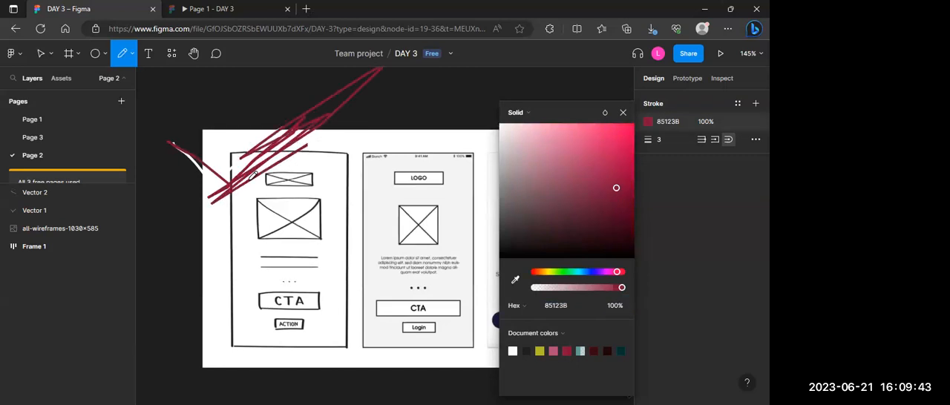
click(622, 112)
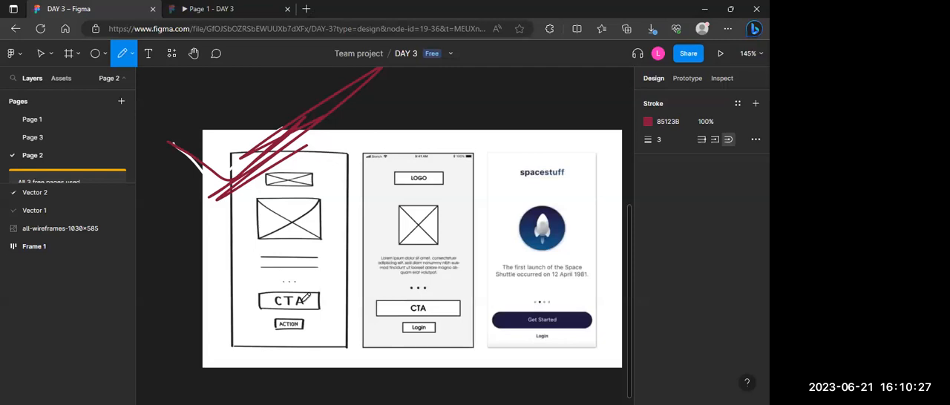
Step: Read the WIRE-FRAMING notes against the low, mid and high fidelity examples below them
scroll(389, 117, up, 5)
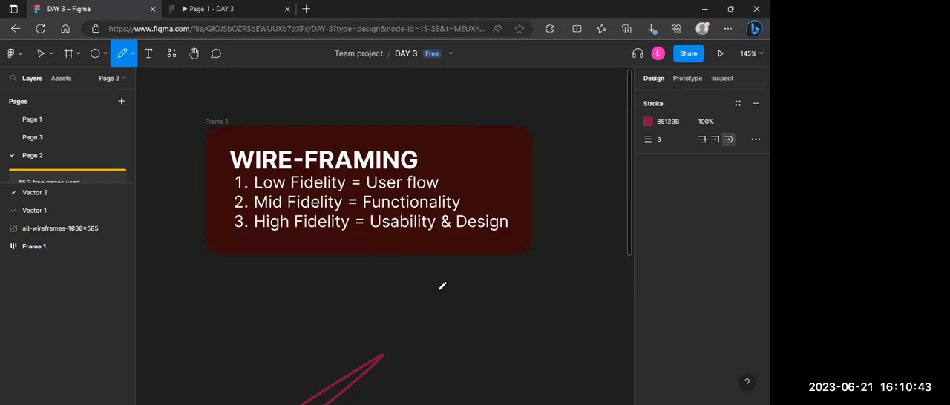
scroll(442, 286, down, 3)
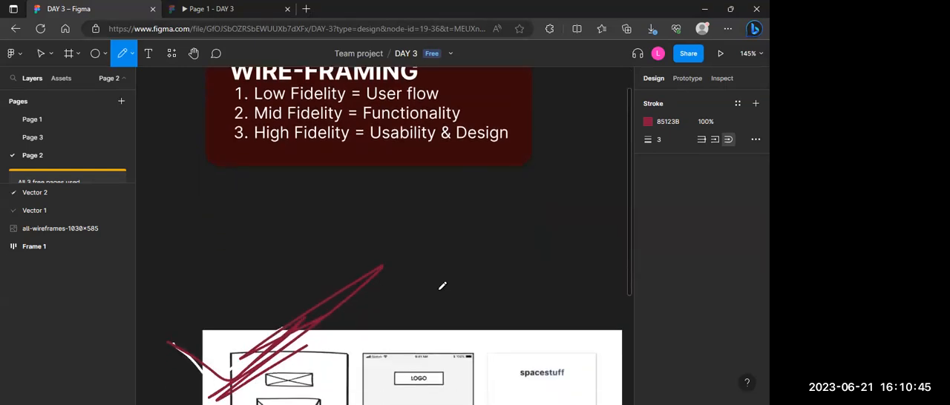
scroll(435, 271, down, 6)
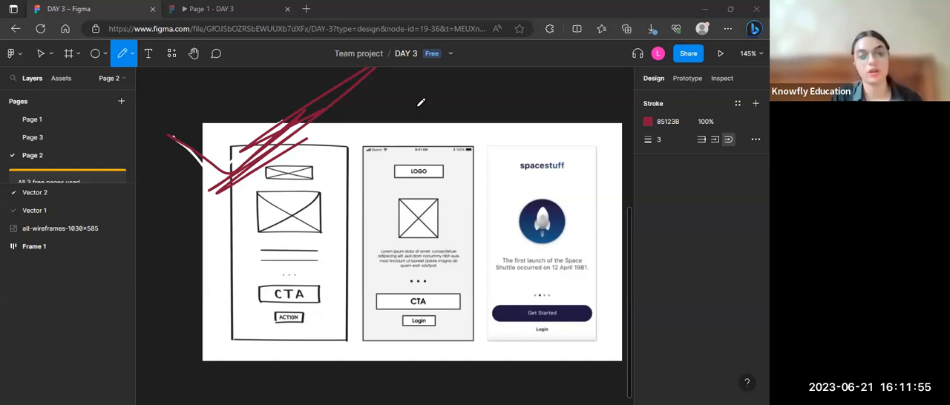
scroll(421, 103, up, 4)
scroll(421, 102, up, 3)
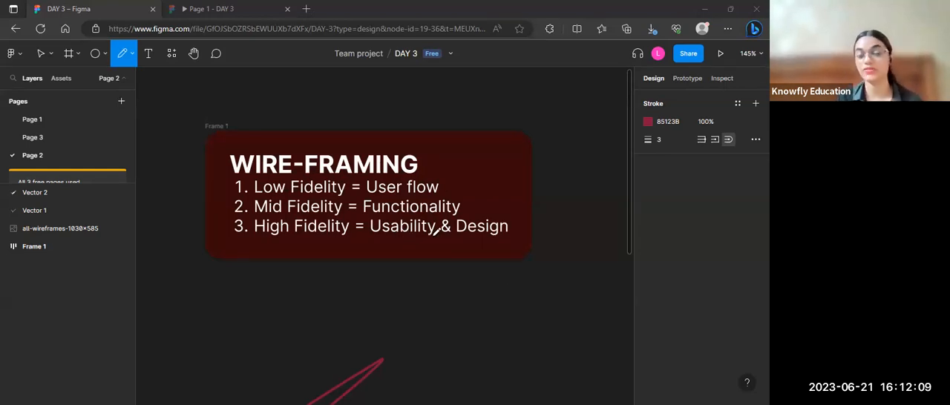
scroll(509, 282, down, 5)
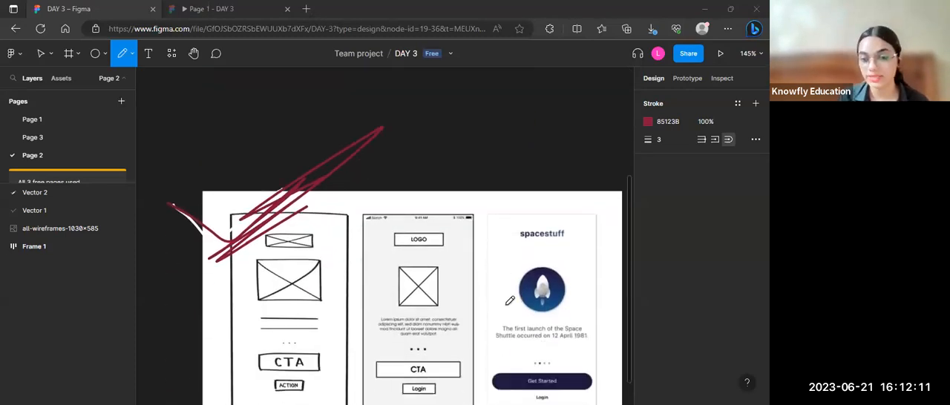
scroll(510, 300, down, 2)
scroll(467, 238, right, 2)
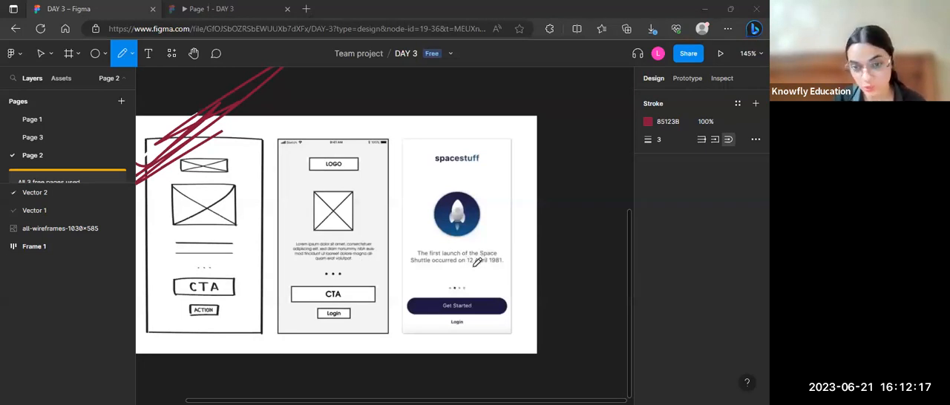
Step: Compare the three wireframe mock-ups up close, from the hand-drawn sketch to the spacestuff screen
scroll(477, 261, up, 5)
scroll(475, 256, down, 4)
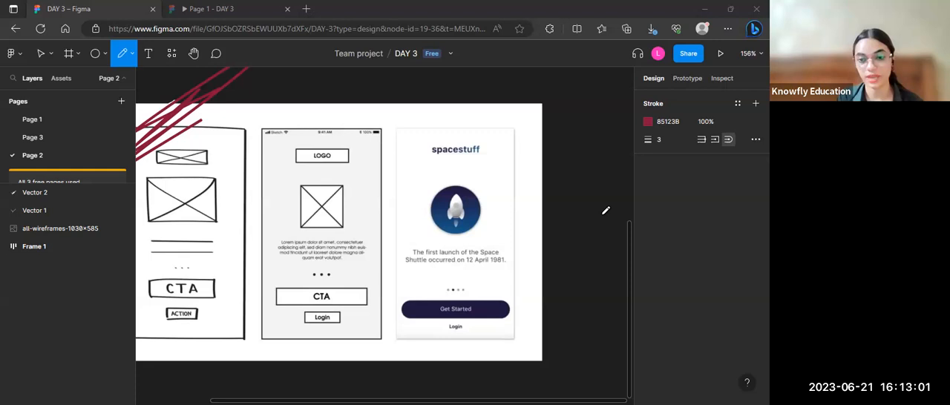
scroll(491, 213, down, 5)
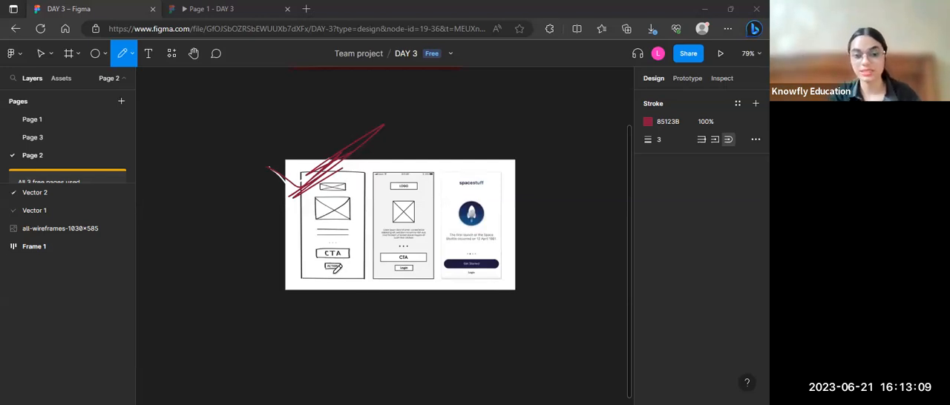
scroll(336, 268, up, 5)
scroll(337, 267, up, 2)
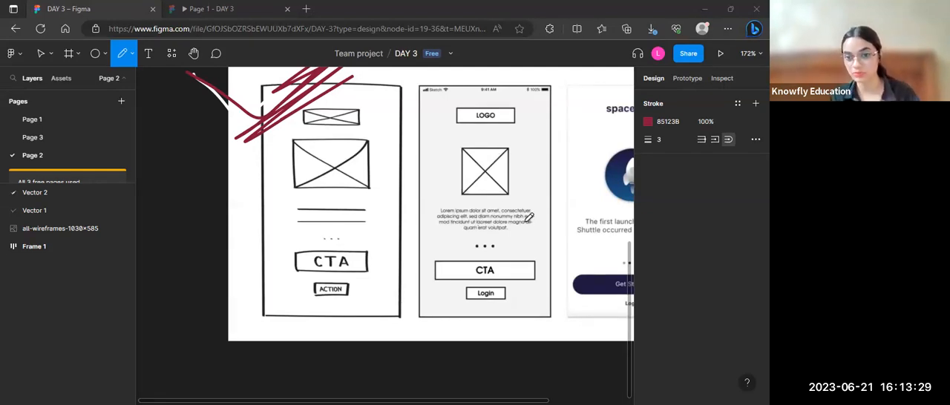
scroll(528, 217, down, 5)
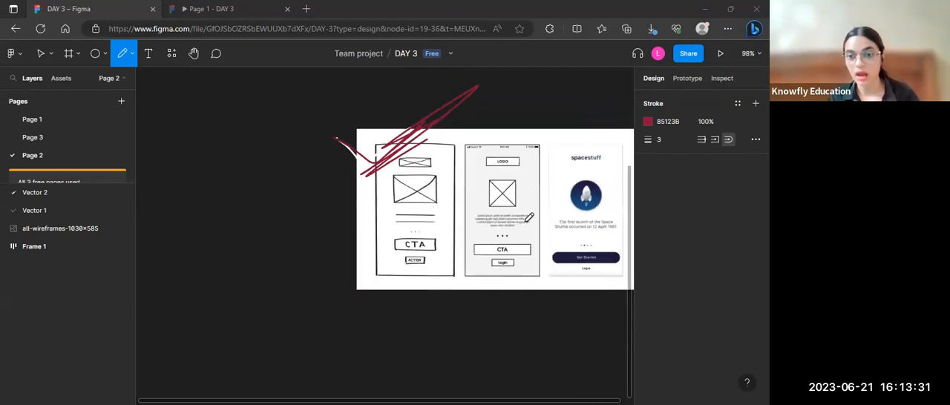
scroll(528, 218, right, 4)
scroll(528, 218, up, 3)
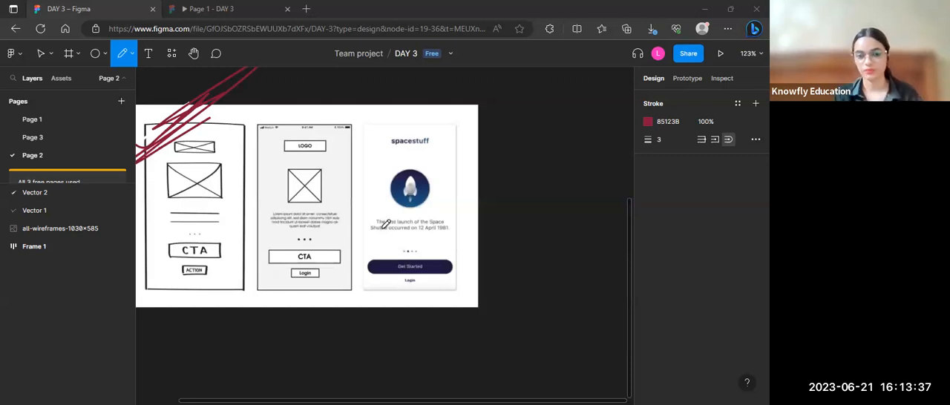
Step: Draw a pencil underline in the 85123B stroke colour beneath the space shuttle sentence on the spacestuff mock-up
scroll(385, 224, down, 2)
scroll(386, 224, down, 3)
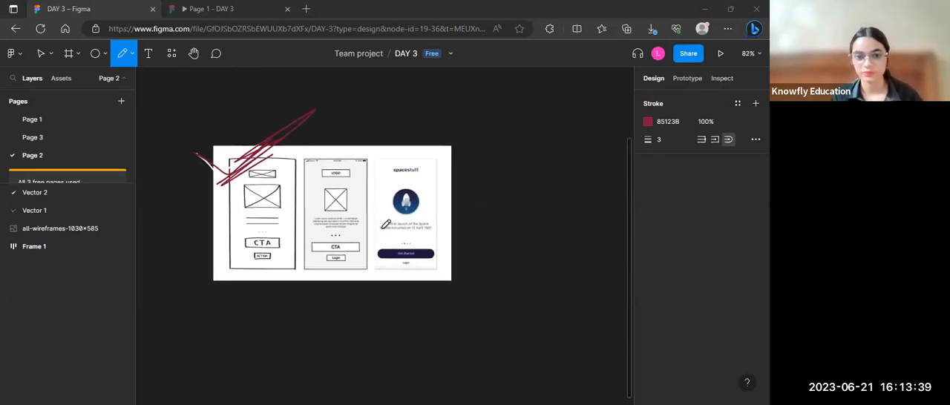
scroll(385, 224, up, 4)
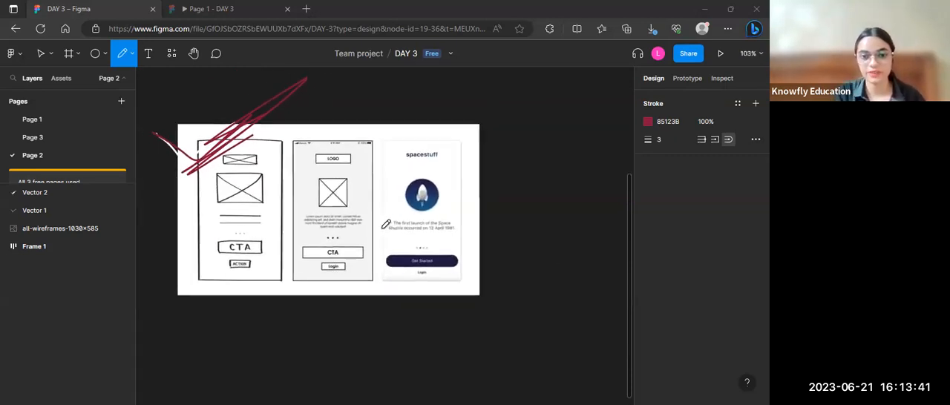
drag(382, 228, 471, 242)
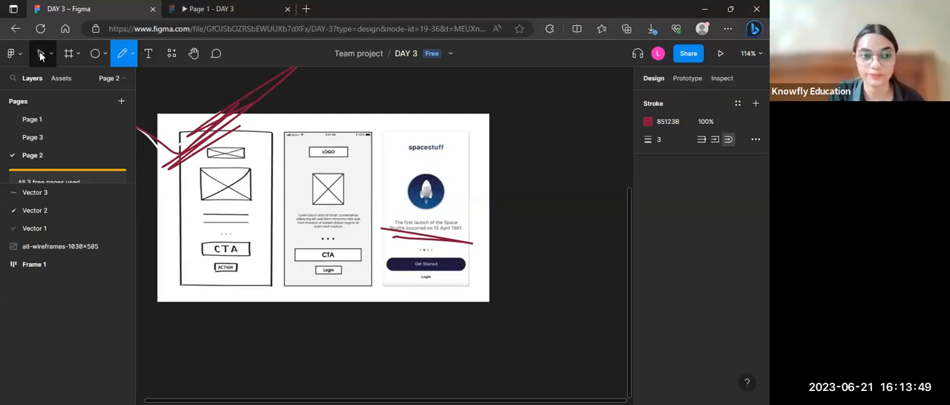
Step: Delete the red scribble, the white check mark and the underline stroke from the wireframe image
key(Escape)
click(211, 130)
key(Delete)
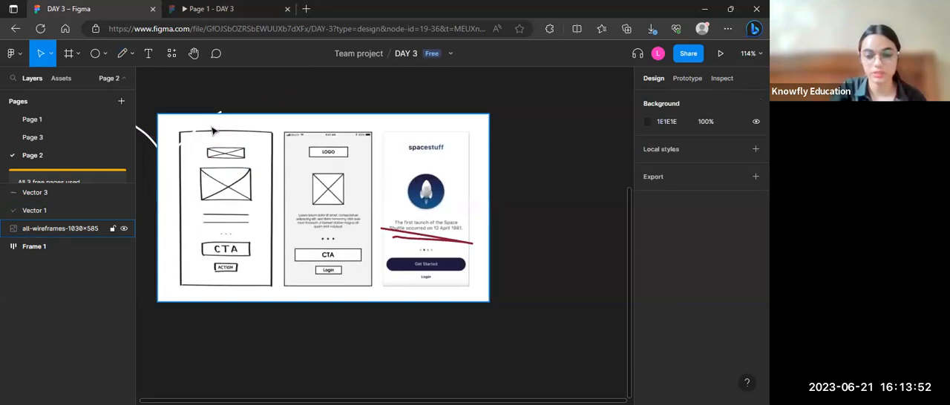
click(151, 140)
key(Delete)
click(416, 239)
key(Delete)
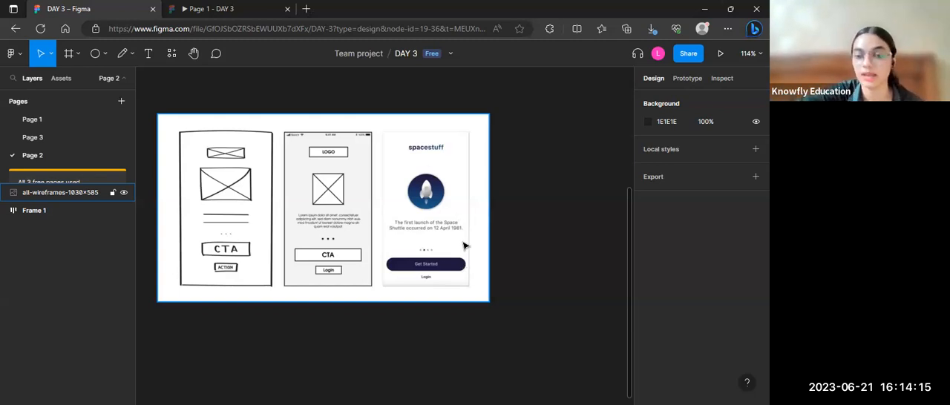
Step: Examine the logo, image placeholder, text and CTA elements across the three unmarked wireframe examples
click(375, 329)
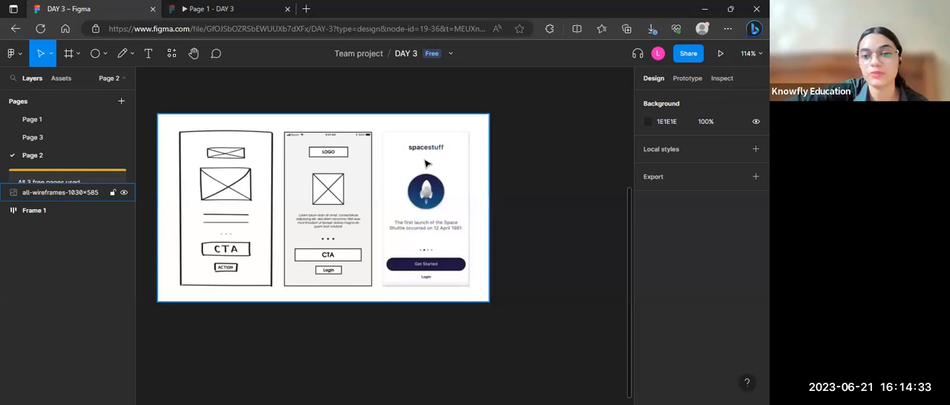
click(558, 214)
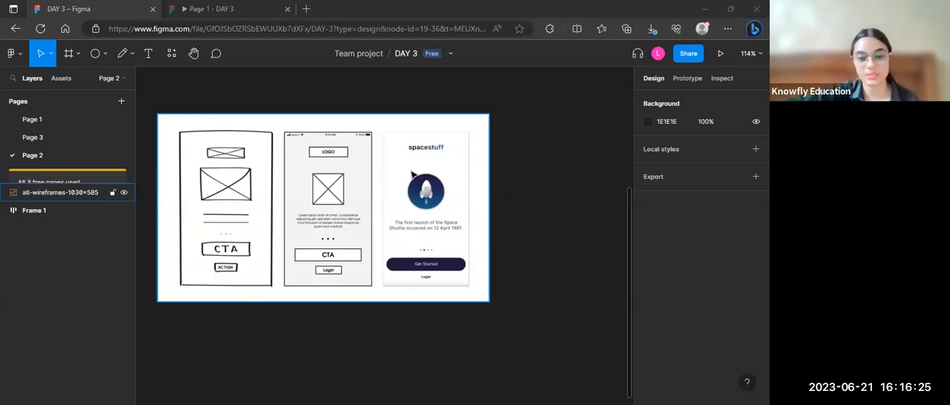
scroll(335, 178, down, 3)
scroll(357, 169, up, 3)
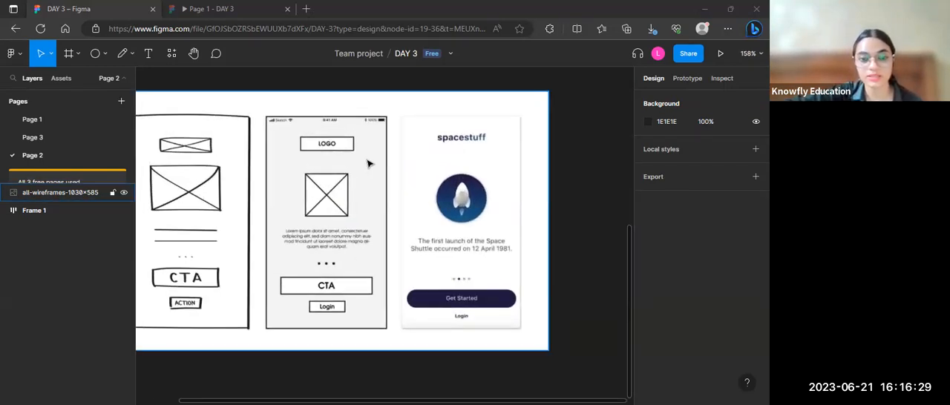
scroll(366, 163, down, 2)
scroll(366, 163, left, 2)
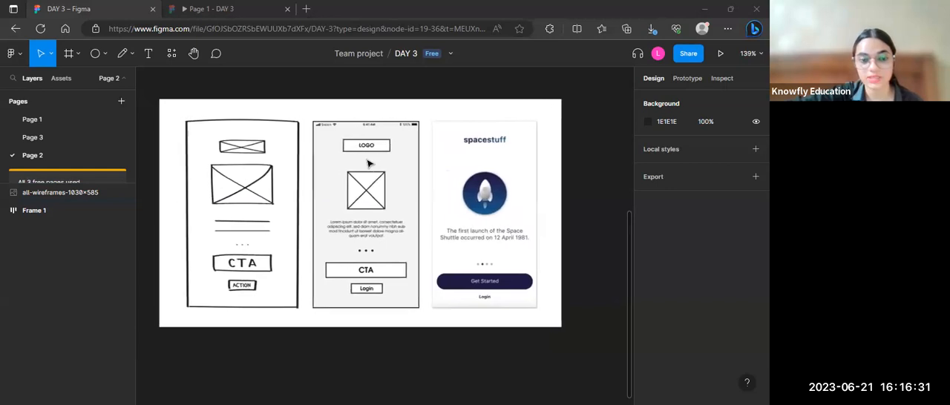
scroll(368, 164, up, 2)
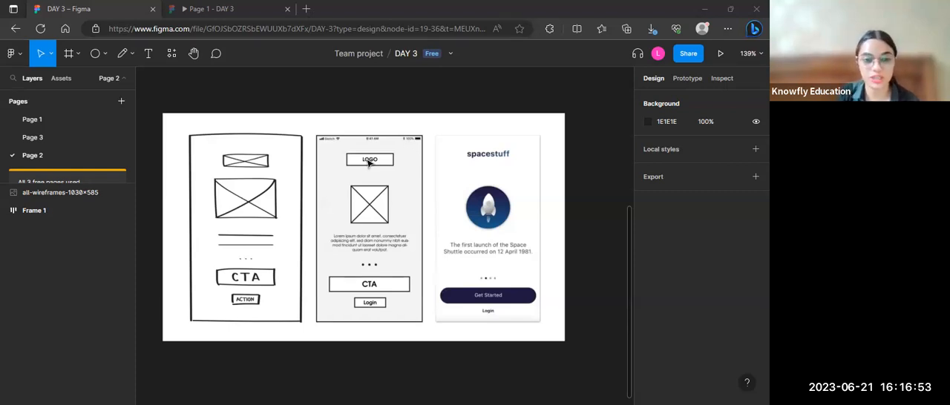
click(306, 189)
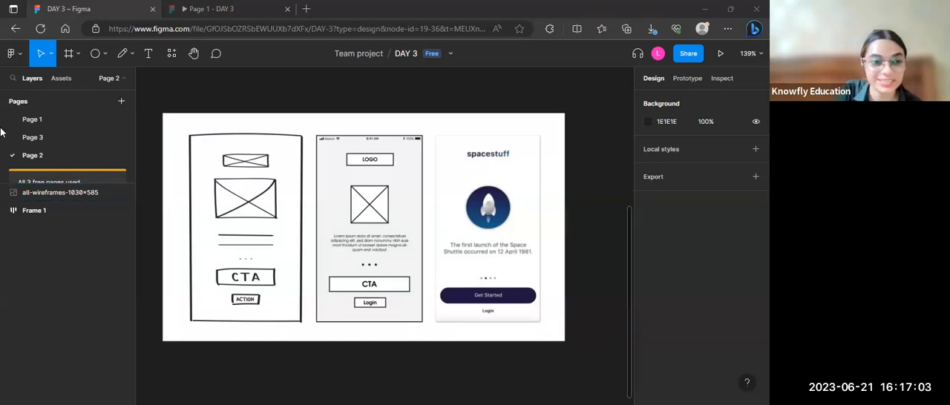
Step: Switch to Page 1 and review the TODAY'S AGENDA list beside the two gradient circles
click(31, 122)
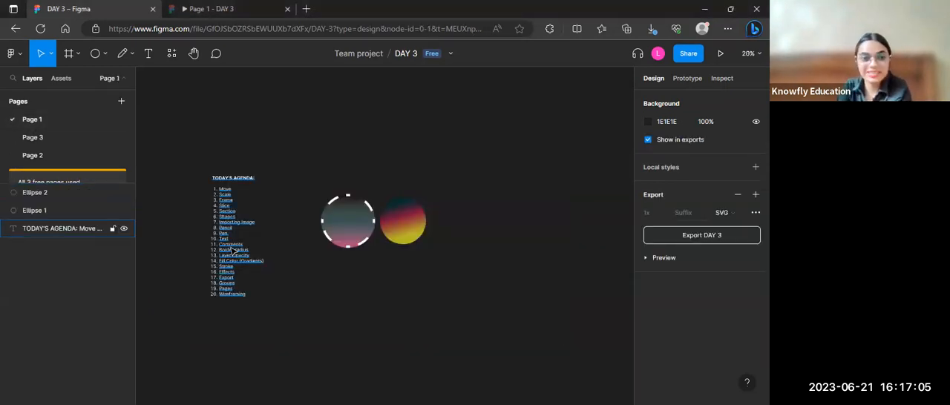
scroll(377, 305, up, 3)
scroll(377, 304, down, 1)
scroll(377, 304, down, 3)
scroll(376, 304, up, 2)
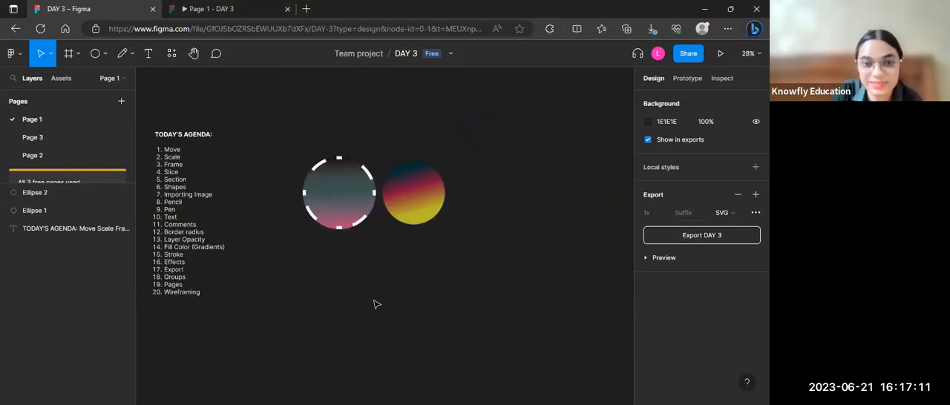
scroll(375, 305, left, 2)
scroll(375, 304, up, 3)
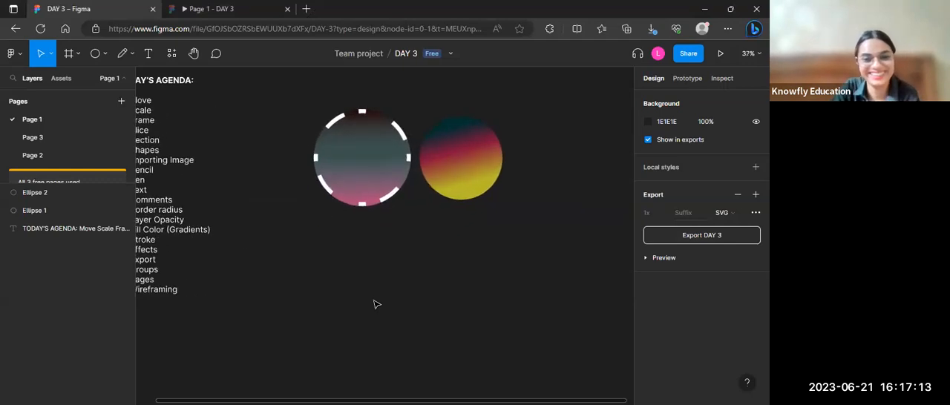
scroll(375, 305, down, 2)
scroll(376, 304, up, 1)
scroll(374, 304, up, 1)
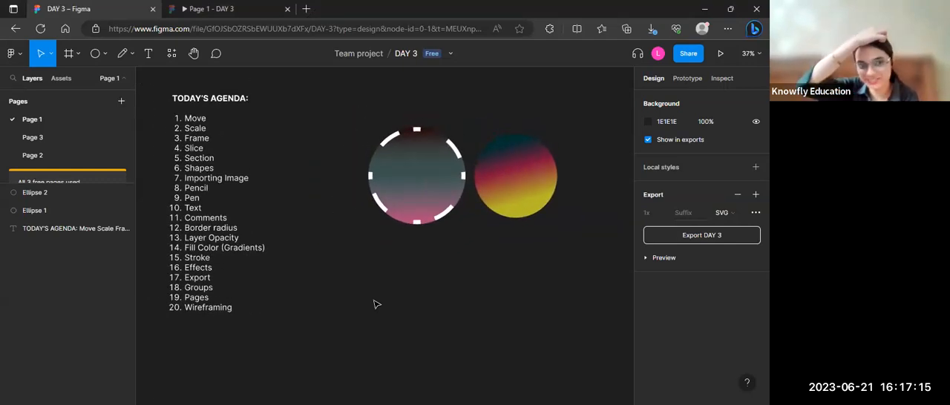
Step: Import duck.jpg from the Desktop folder with the Place image/video command
click(79, 57)
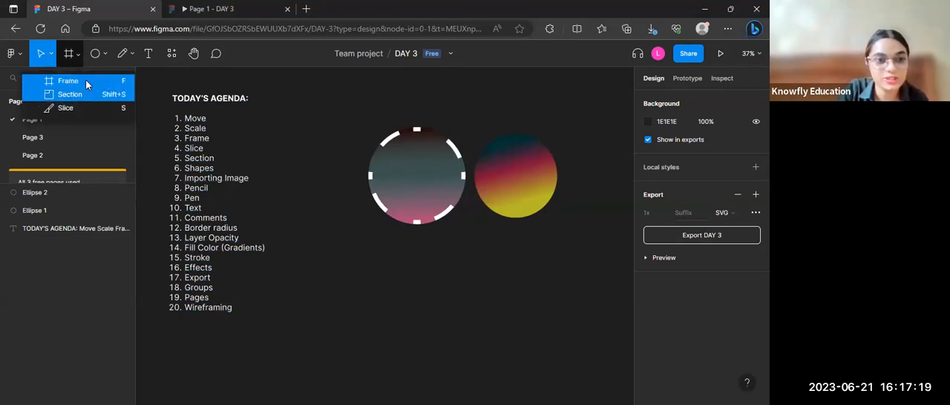
click(105, 56)
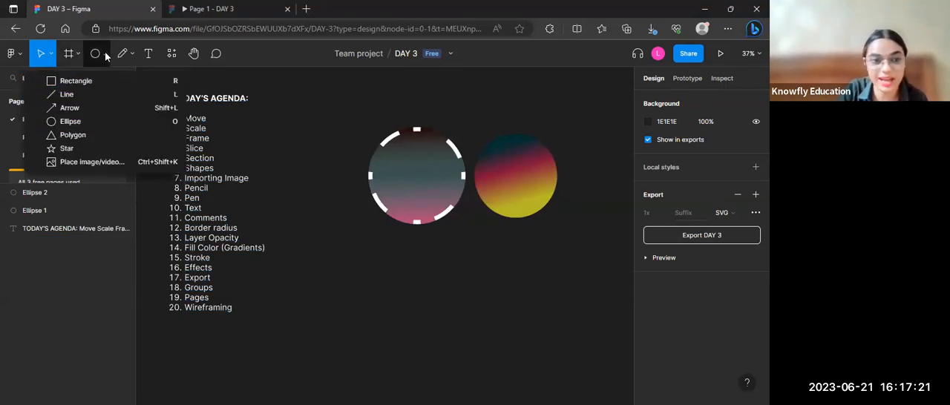
click(136, 161)
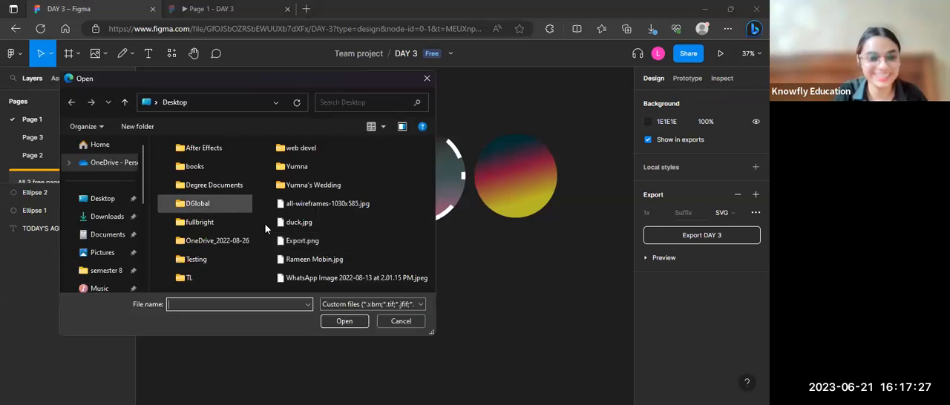
click(314, 225)
click(354, 320)
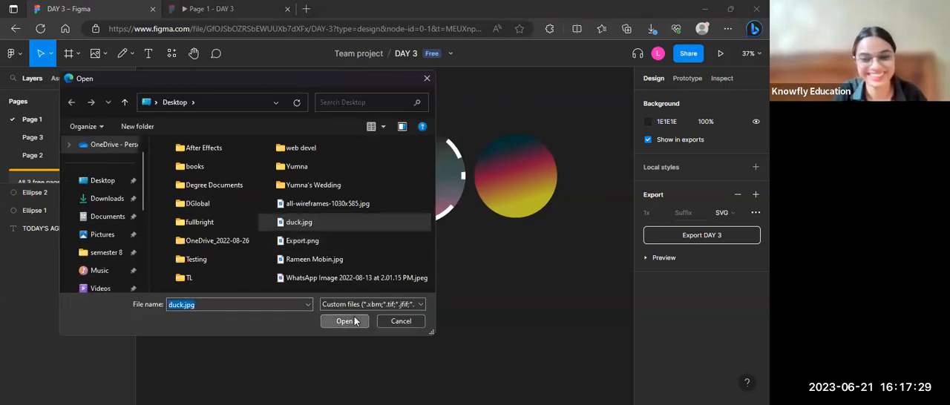
Step: Place the duck image on the canvas and move it below the agenda list, at about X -590, Y 540
scroll(353, 315, down, 3)
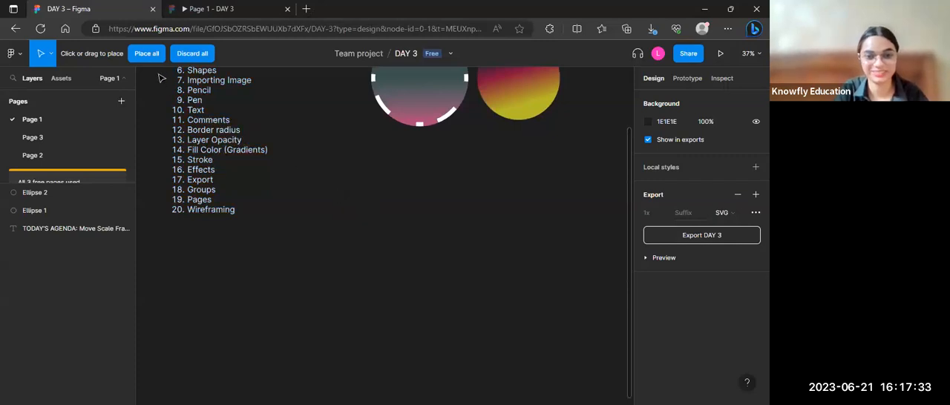
click(148, 55)
drag(375, 196, 475, 278)
scroll(466, 280, down, 3)
drag(458, 165, 409, 258)
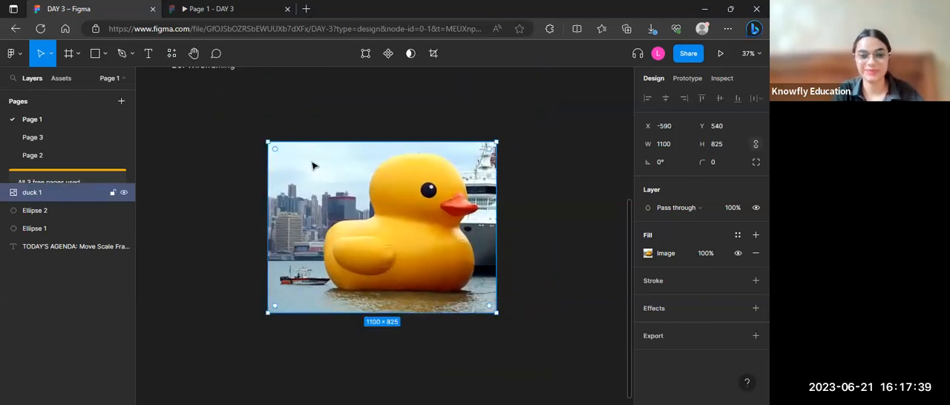
Step: Enlarge the duck image to about 1413 × 1107 and round its corners to a radius of about 94
drag(268, 142, 234, 116)
drag(495, 312, 509, 328)
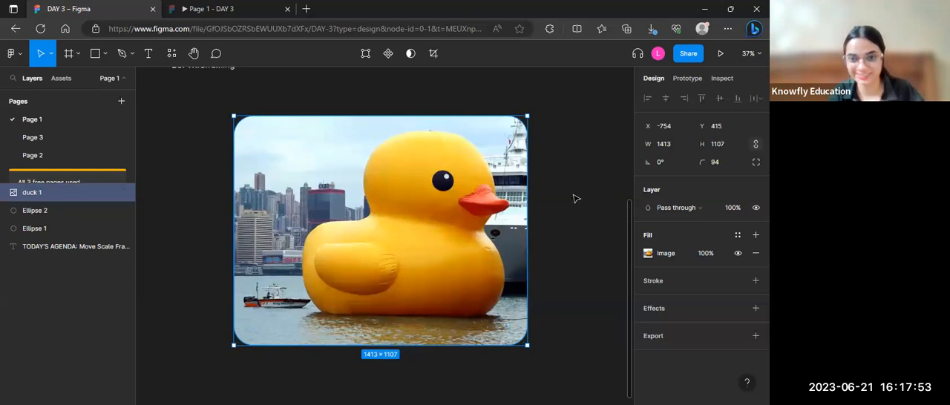
click(575, 198)
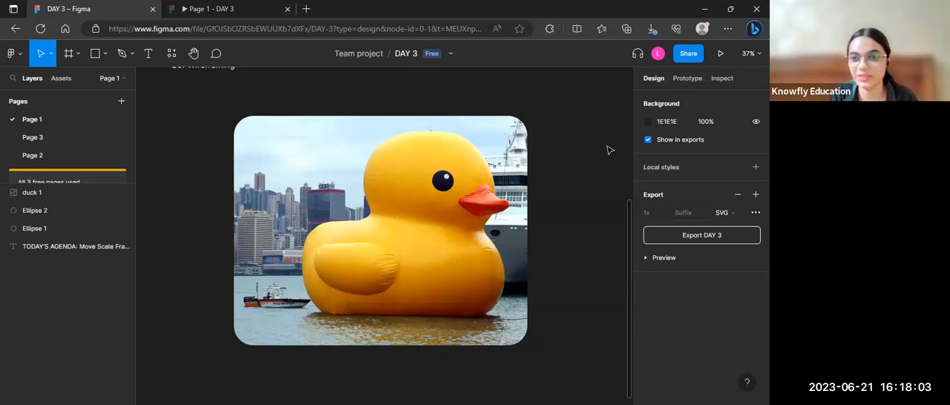
mouse_move(658, 58)
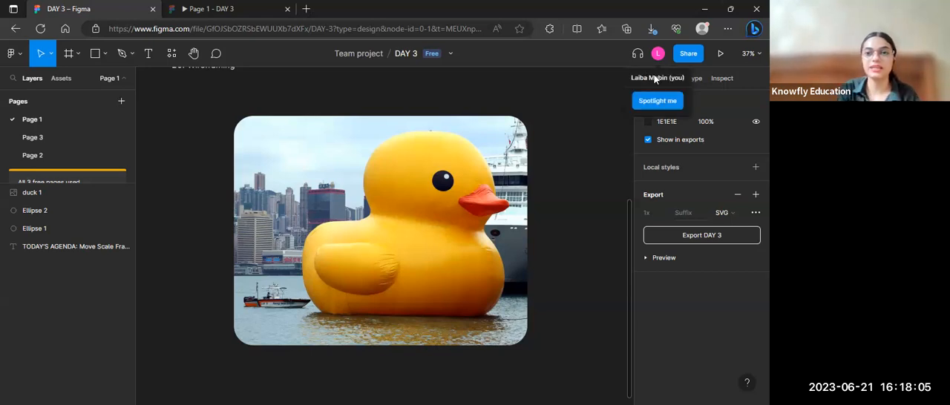